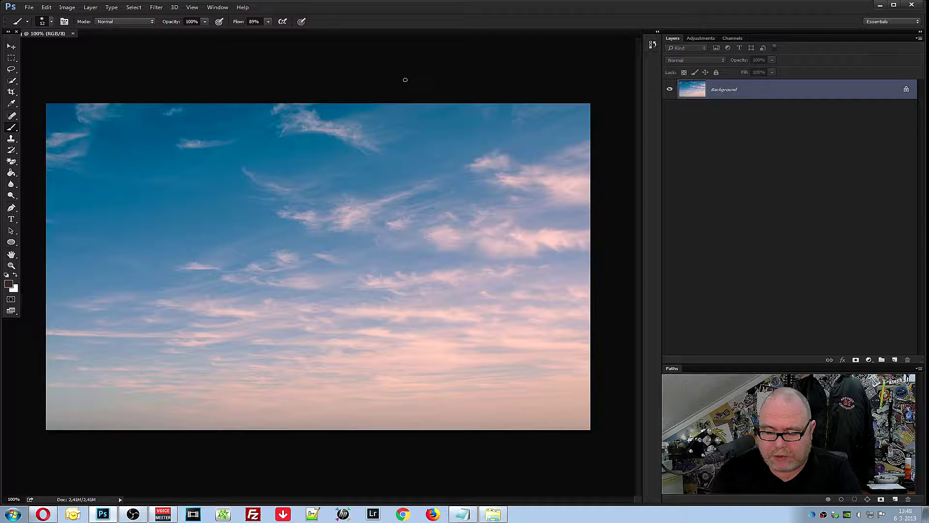
Create a blank Untitled-1 document, close it again, and check the marquee selection shape options
{"action": "key", "text": "ctrl+n"}
{"action": "key", "text": "Return"}
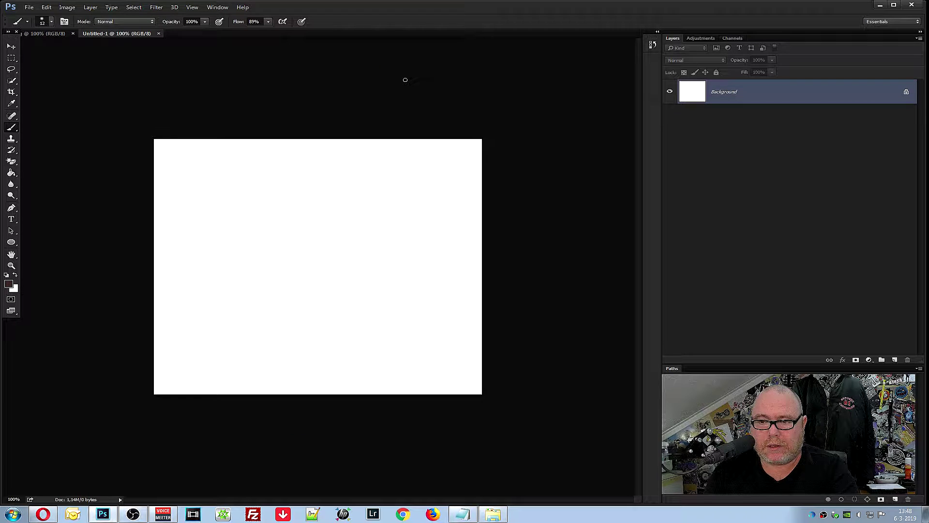
{"action": "left_click", "coordinate": [158, 33]}
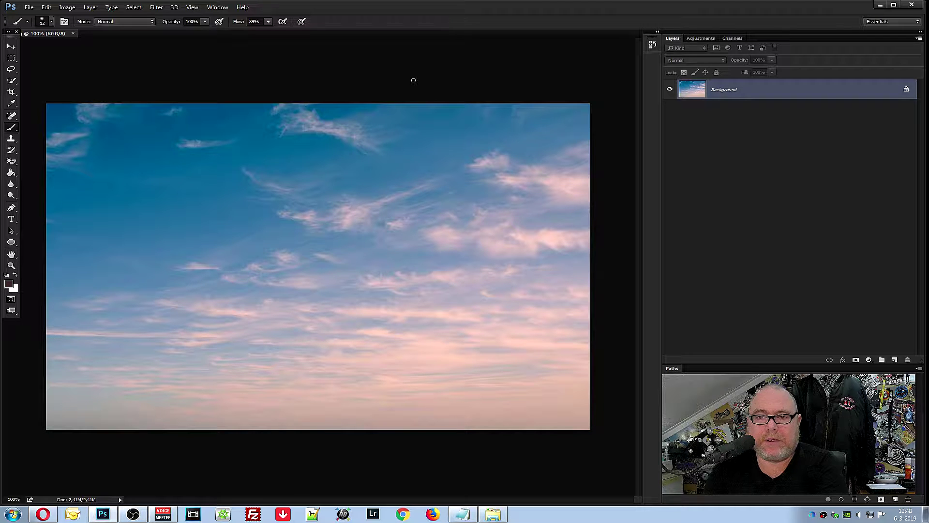
{"action": "left_click_drag", "start_coordinate": [11, 57], "coordinate": [113, 59]}
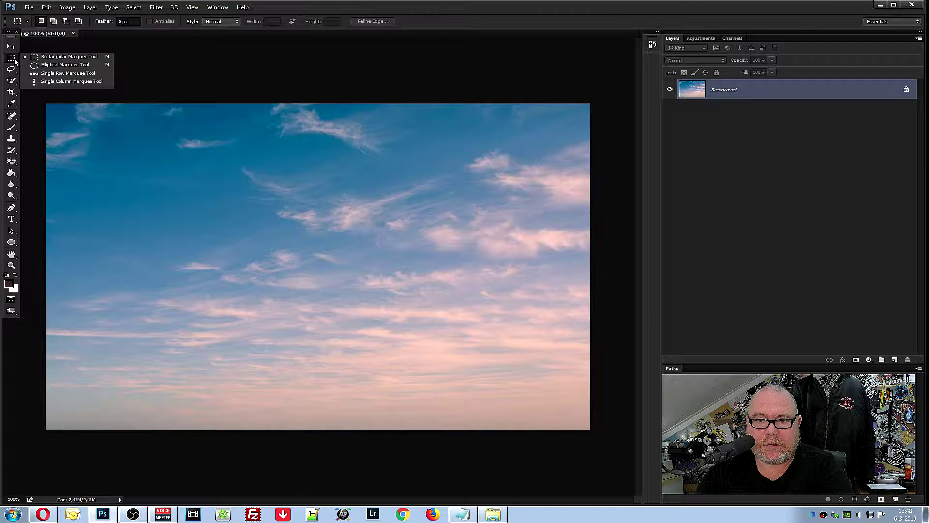
{"action": "left_click", "coordinate": [237, 48]}
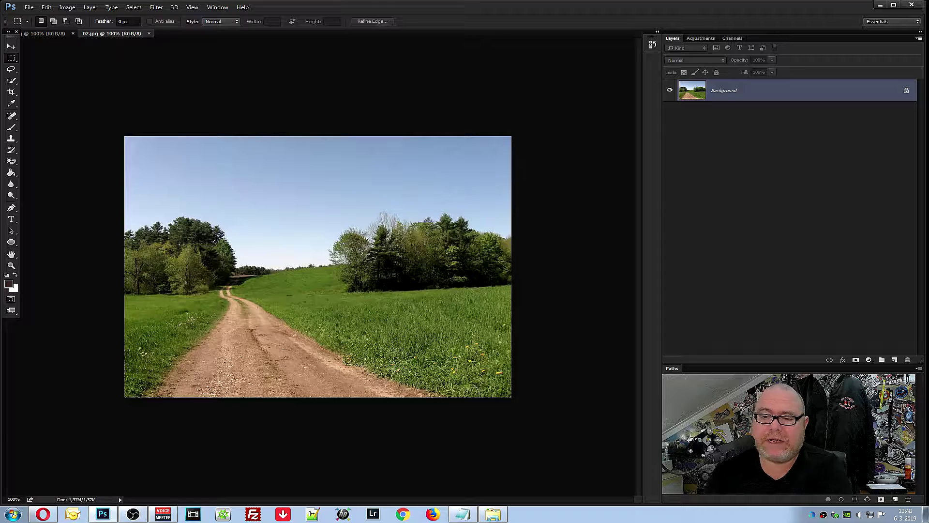
{"action": "scroll", "coordinate": [606, 233], "scroll_direction": "up", "scroll_amount": 3}
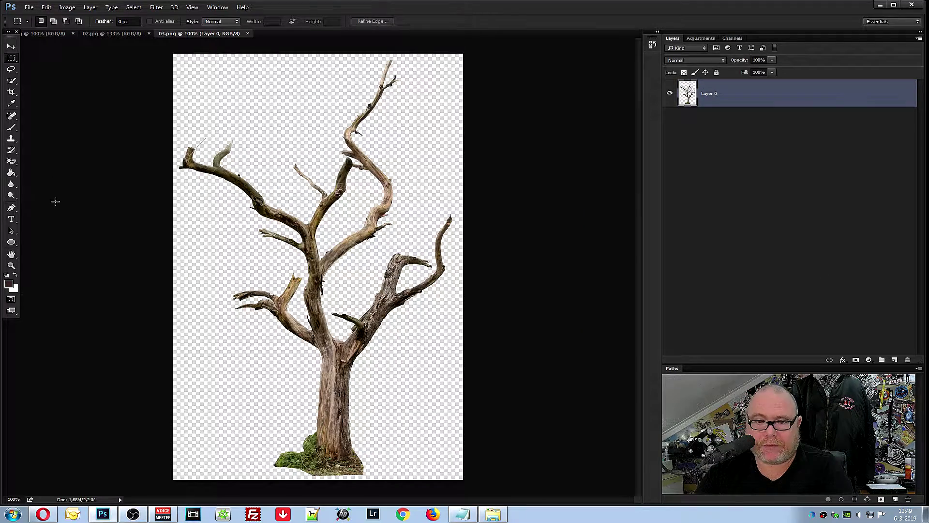
Add a white-filled layer beneath the tree and merge the two layers
{"action": "key", "text": "ctrl+shift+n"}
{"action": "key", "text": "Return"}
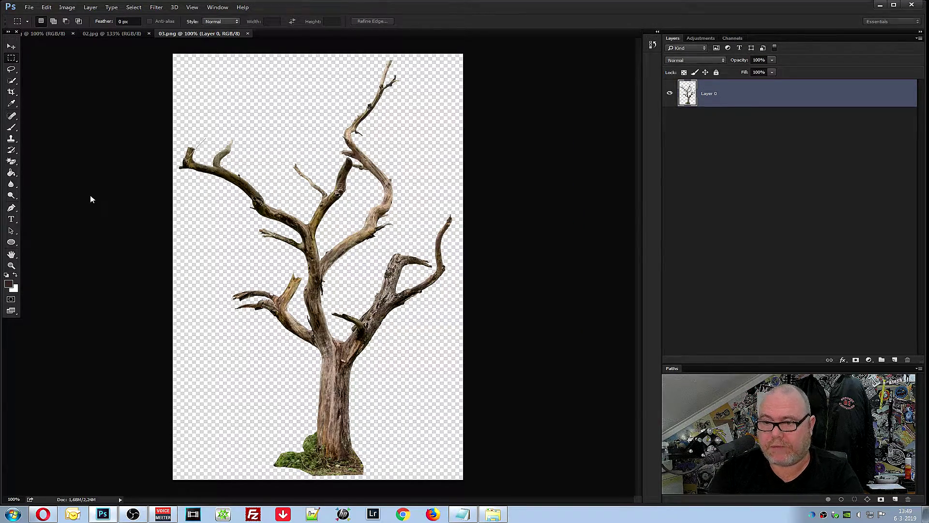
{"action": "left_click", "coordinate": [11, 173]}
{"action": "left_click", "coordinate": [16, 275]}
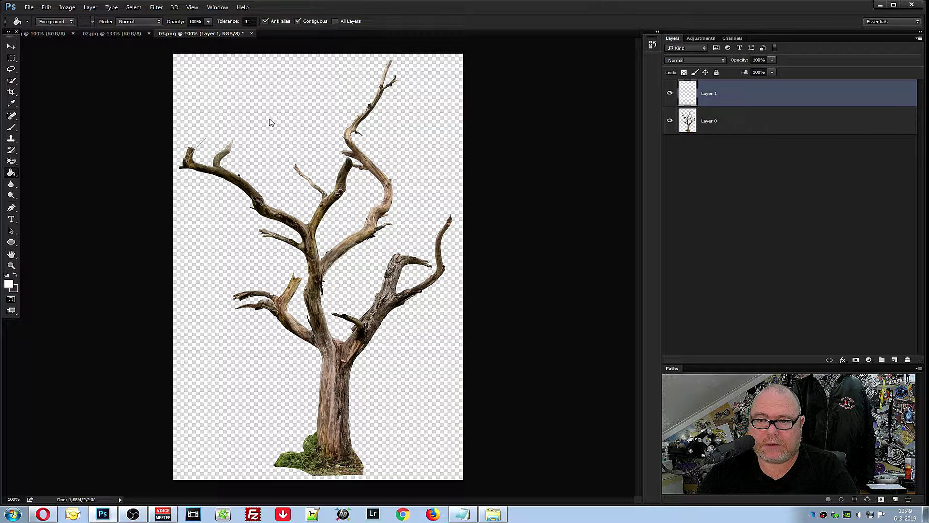
{"action": "left_click", "coordinate": [269, 122]}
{"action": "left_click_drag", "start_coordinate": [755, 121], "coordinate": [753, 92]}
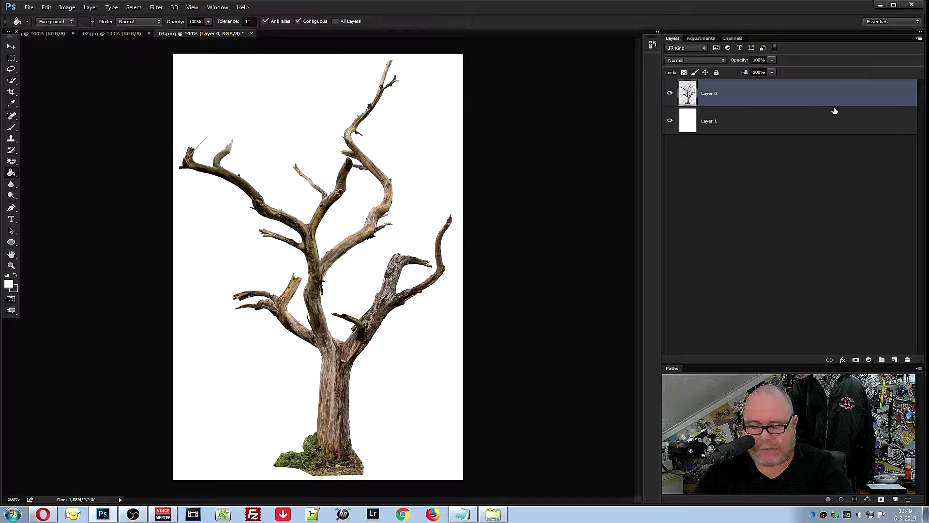
{"action": "left_click", "coordinate": [773, 131], "text": "shift"}
{"action": "right_click", "coordinate": [773, 131]}
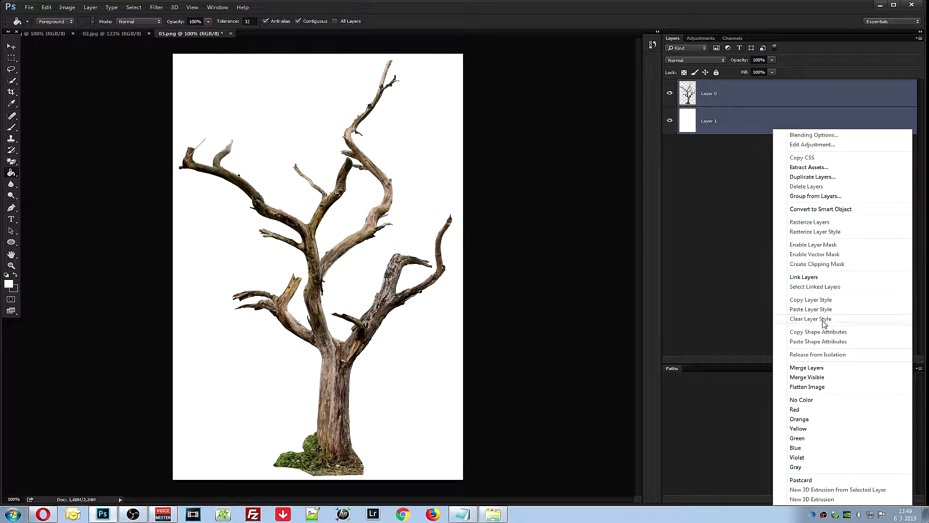
{"action": "left_click", "coordinate": [818, 369]}
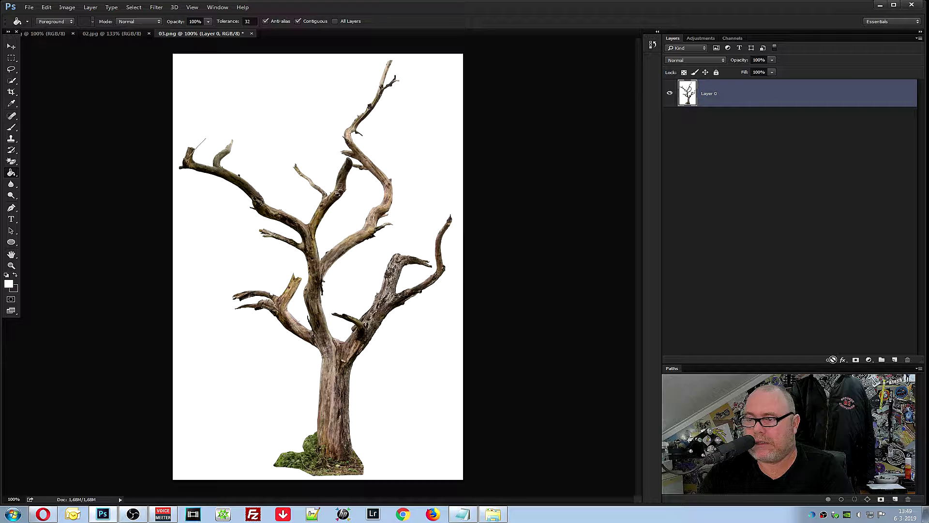
Test the Magic Eraser at Tolerance 255 on the tree, then undo it
{"action": "left_click", "coordinate": [11, 161]}
{"action": "left_click", "coordinate": [38, 179]}
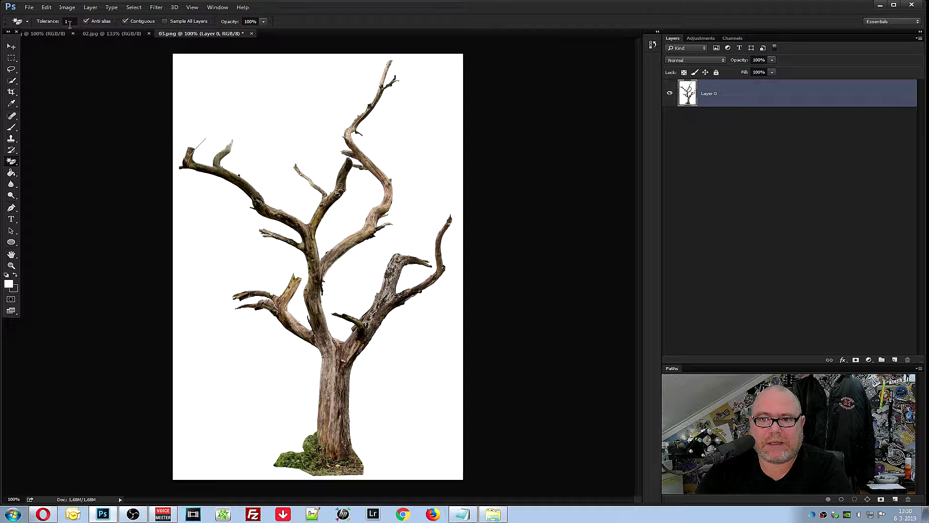
{"action": "left_click", "coordinate": [69, 22]}
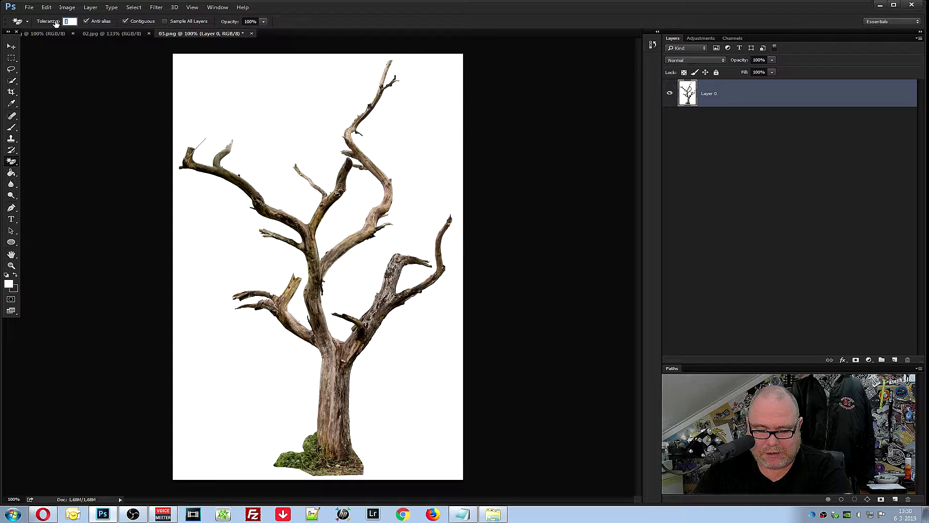
{"action": "type", "text": "255"}
{"action": "left_click", "coordinate": [226, 99]}
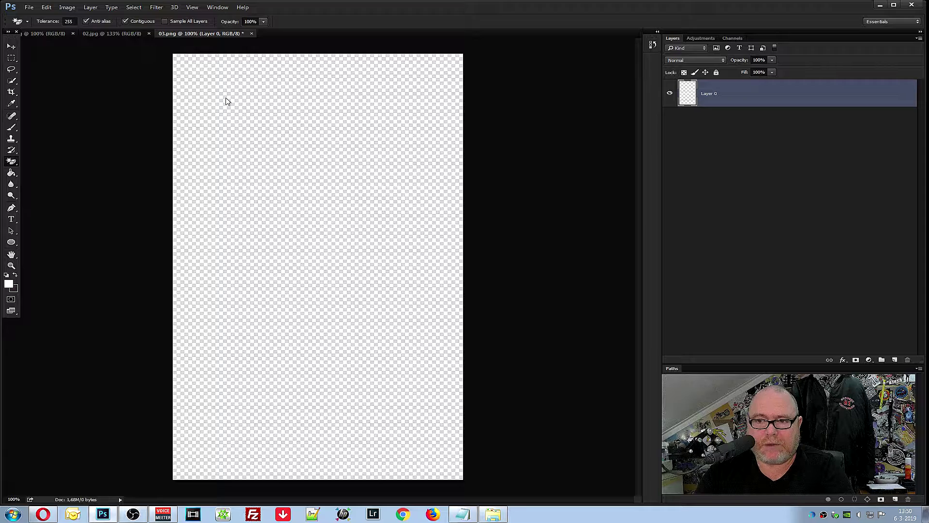
{"action": "key", "text": "ctrl+z"}
{"action": "double_click", "coordinate": [69, 21]}
At Tolerance 1, erase the white background and branch gap, then bring up Save As
{"action": "type", "text": "1"}
{"action": "left_click", "coordinate": [234, 103]}
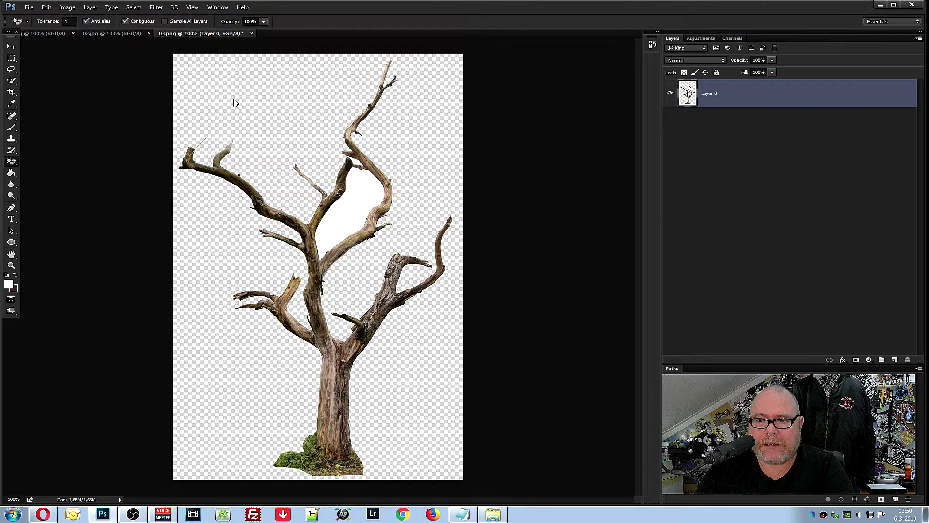
{"action": "left_click", "coordinate": [364, 197]}
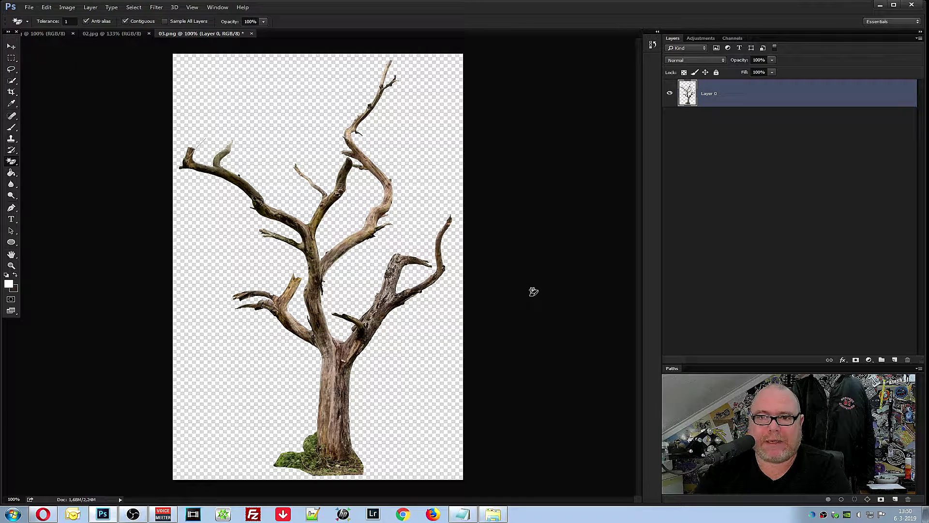
{"action": "left_click", "coordinate": [29, 7]}
{"action": "left_click", "coordinate": [53, 103]}
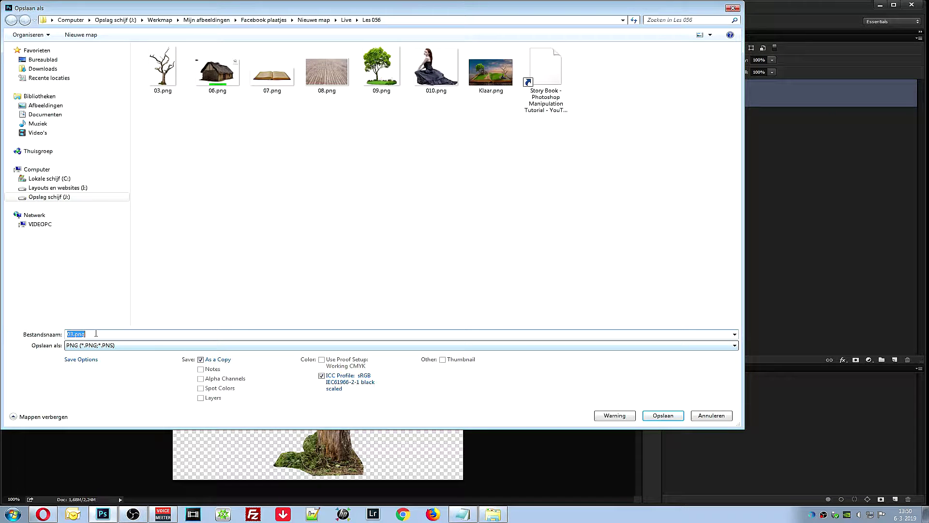
Cancel the Save As dialog for 03.png without saving
{"action": "left_click", "coordinate": [80, 334]}
{"action": "left_click", "coordinate": [715, 416]}
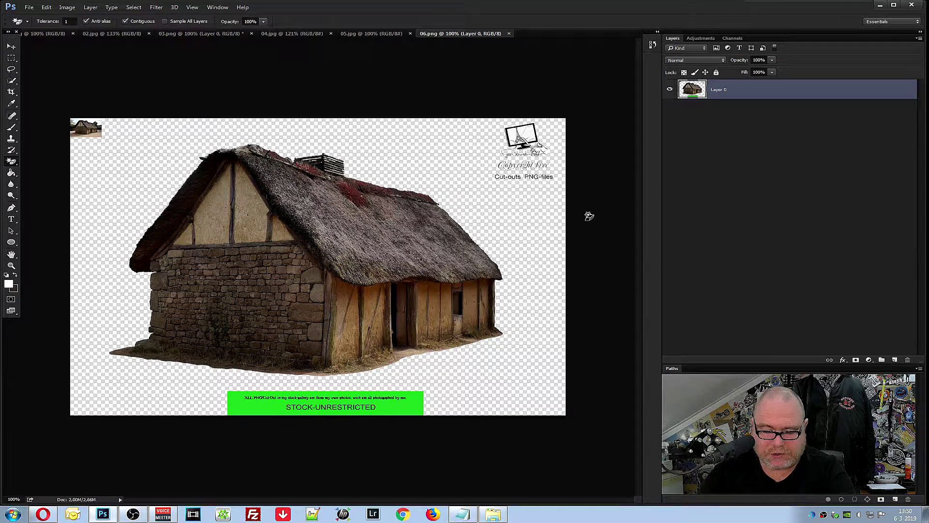
Add a white-filled backing layer beneath the cottage in 06.png
{"action": "key", "text": "ctrl+shift+n"}
{"action": "key", "text": "Return"}
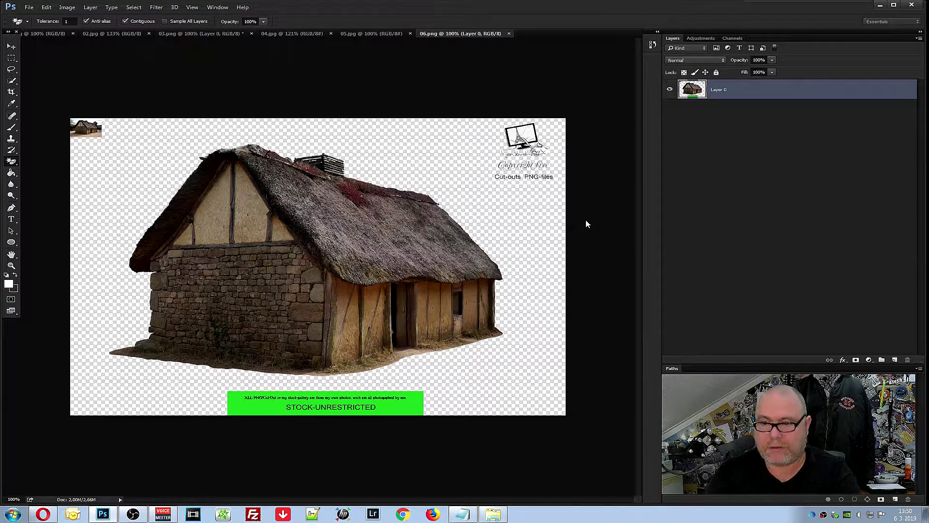
{"action": "left_click", "coordinate": [11, 173]}
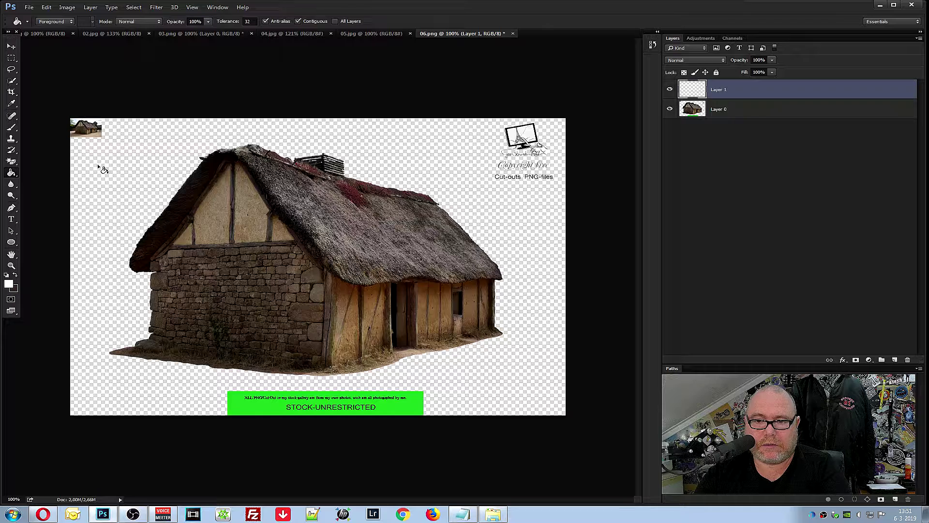
{"action": "left_click", "coordinate": [99, 167]}
{"action": "left_click_drag", "start_coordinate": [761, 108], "coordinate": [759, 83]}
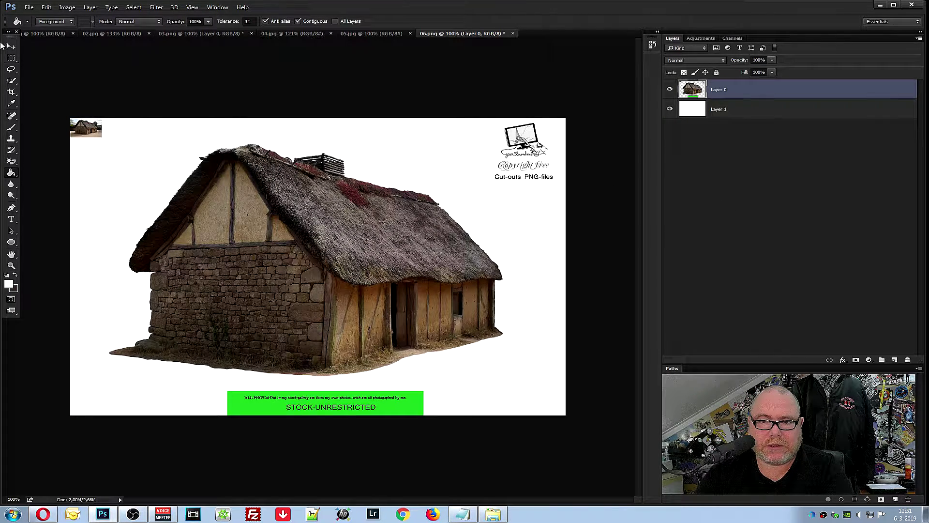
Switch to the Eraser, remove the white backing layer, and open 07.png
{"action": "key", "text": "shift+e"}
{"action": "key", "text": "ctrl+alt+z"}
{"action": "key", "text": "ctrl+alt+z"}
{"action": "key", "text": "ctrl+alt+z"}
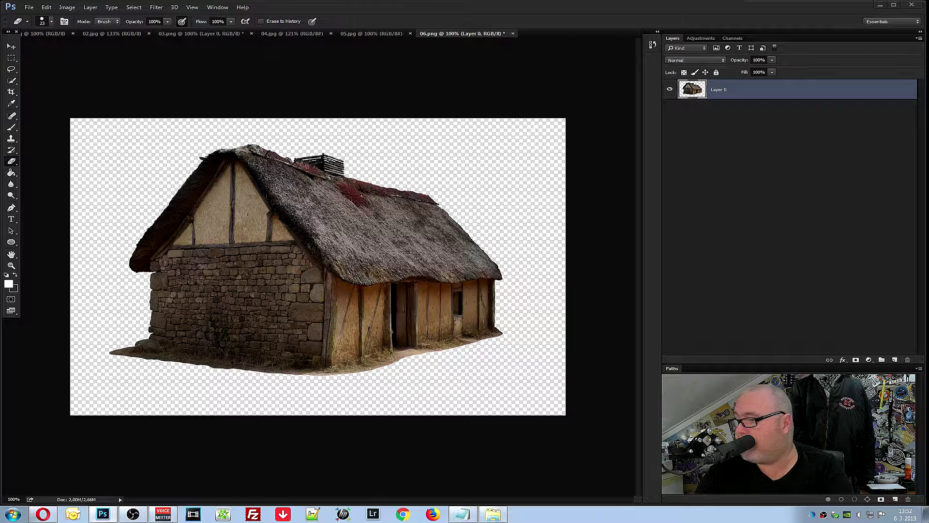
{"action": "left_click_drag", "start_coordinate": [841, 4], "coordinate": [209, 289]}
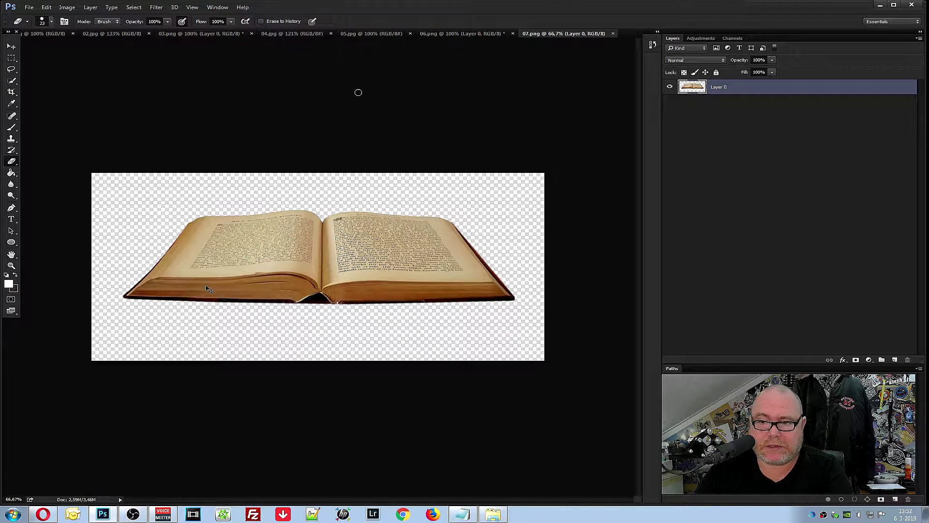
Put a white-filled layer under the open book in 07.png and choose the Magic Eraser
{"action": "key", "text": "ctrl+shift+n"}
{"action": "key", "text": "Return"}
{"action": "left_click", "coordinate": [12, 172]}
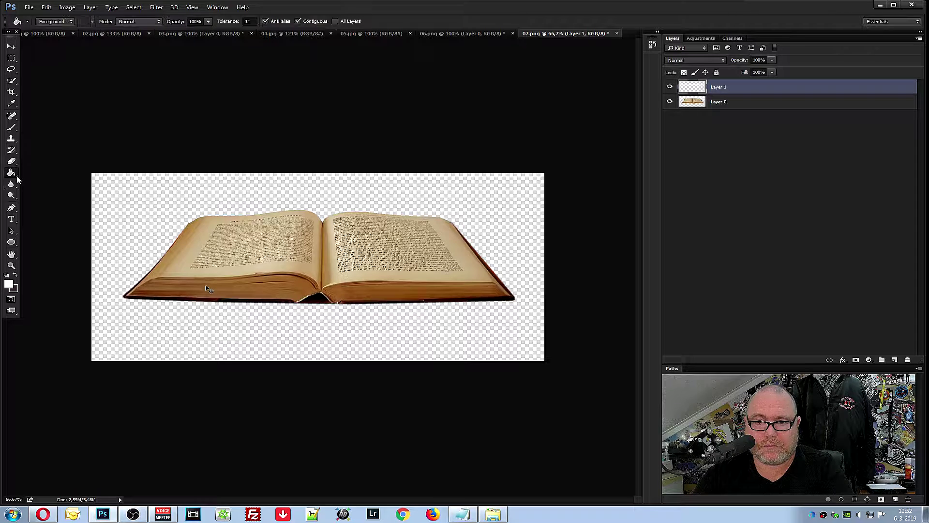
{"action": "left_click", "coordinate": [126, 199]}
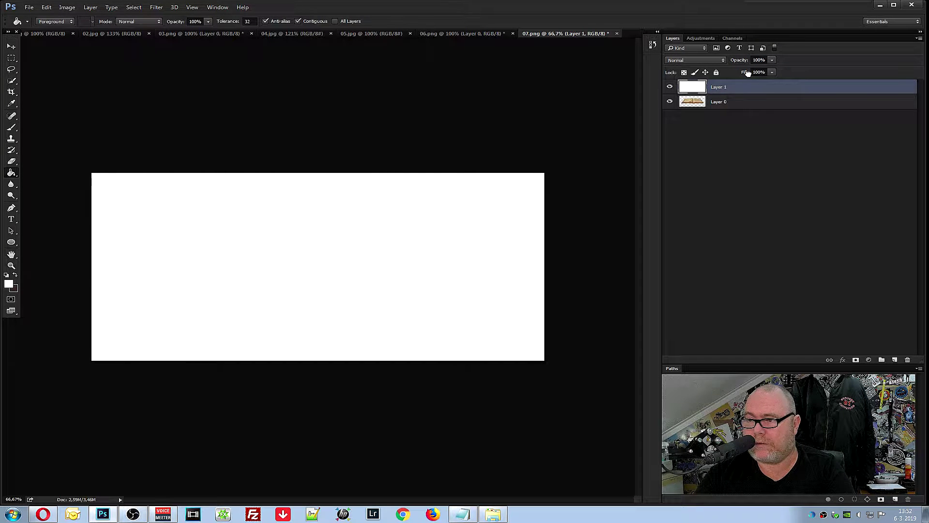
{"action": "left_click_drag", "start_coordinate": [748, 102], "coordinate": [746, 84]}
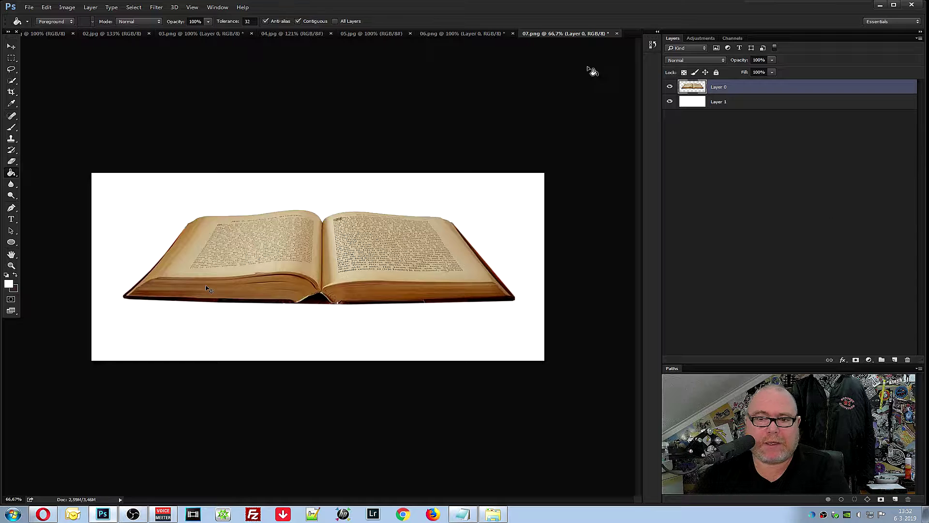
{"action": "left_click_drag", "start_coordinate": [11, 162], "coordinate": [33, 181]}
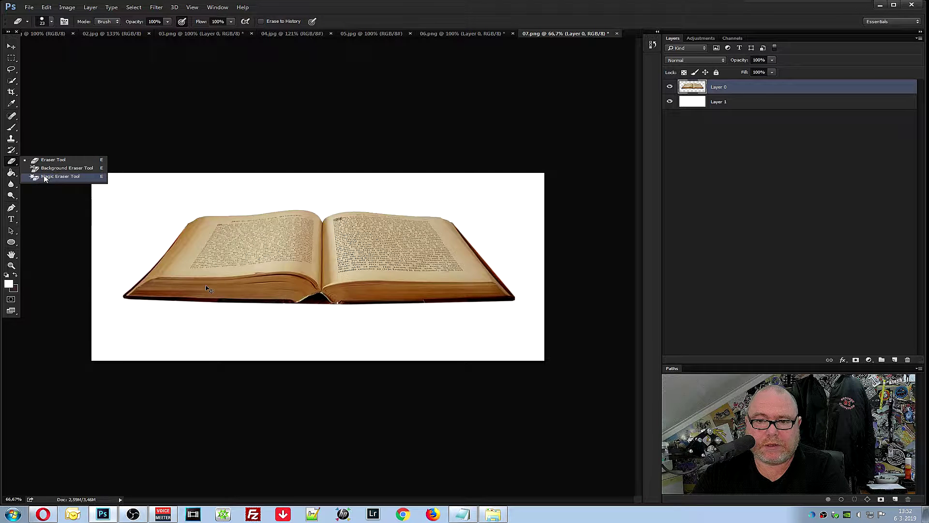
{"action": "left_click", "coordinate": [53, 180]}
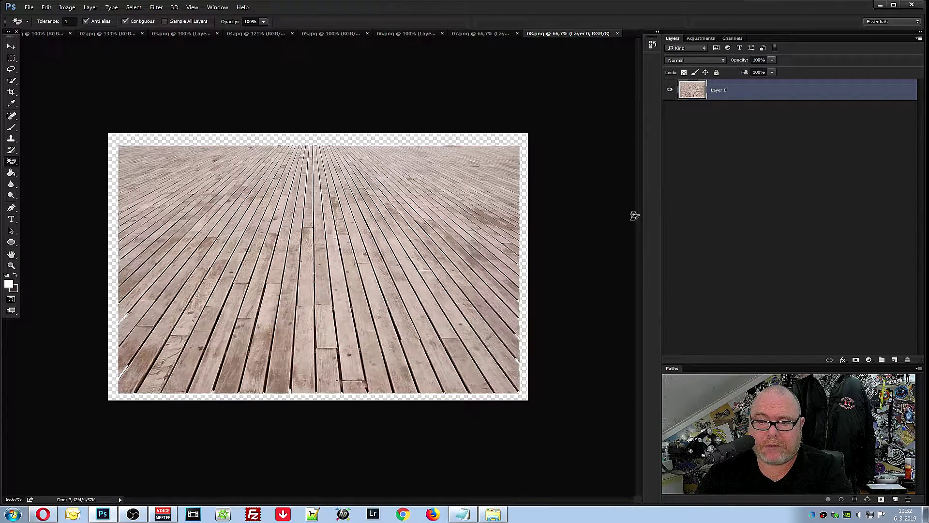
Give the 09.png tree a white-filled layer beneath it, then pick Quick Selection
{"action": "scroll", "coordinate": [586, 230], "scroll_direction": "up", "scroll_amount": 3}
{"action": "scroll", "coordinate": [591, 232], "scroll_direction": "down", "scroll_amount": 2}
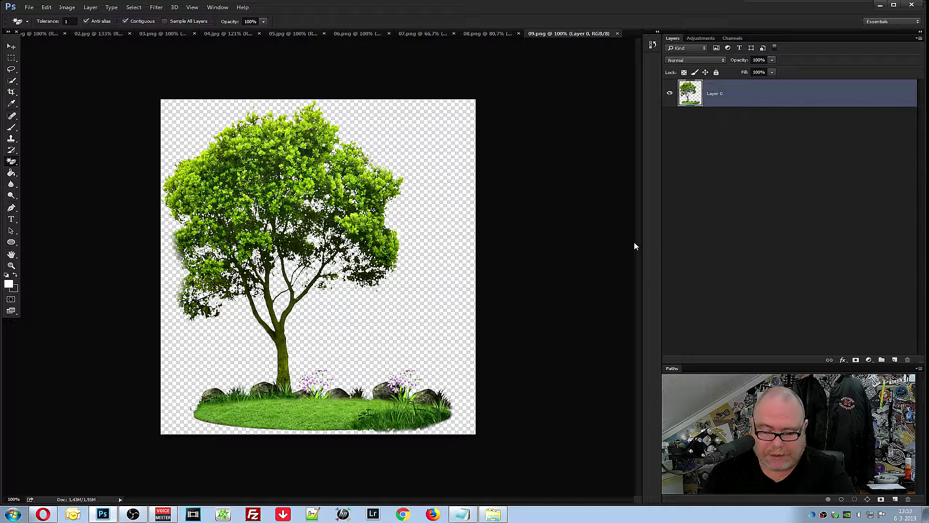
{"action": "key", "text": "ctrl+shift+n"}
{"action": "key", "text": "Return"}
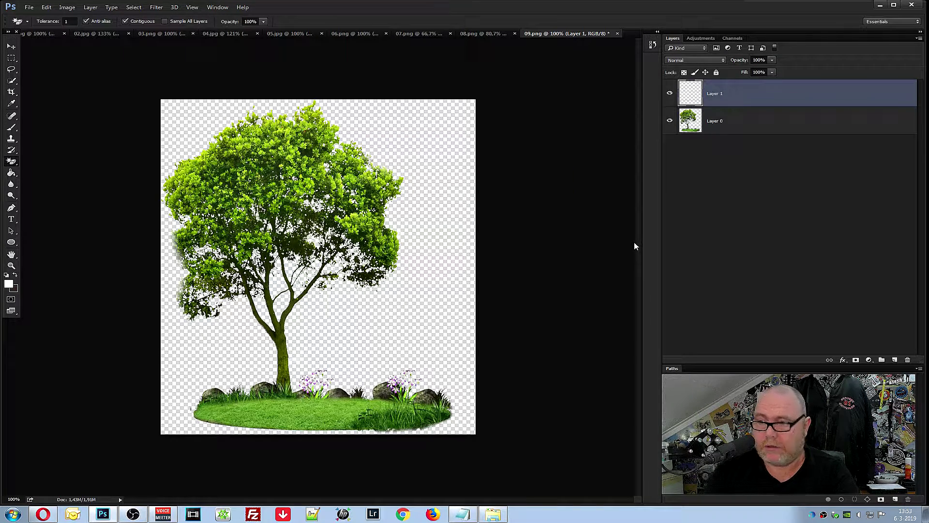
{"action": "left_click", "coordinate": [11, 173]}
{"action": "left_click", "coordinate": [181, 139]}
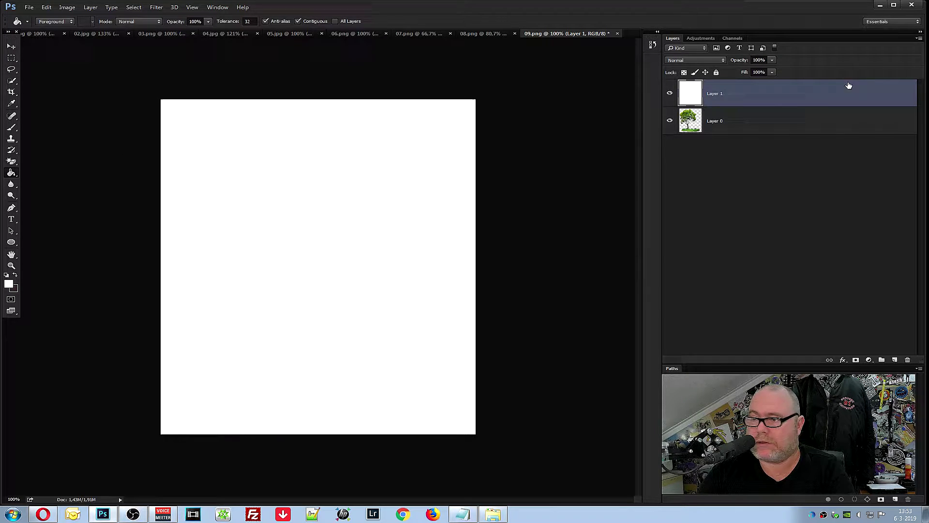
{"action": "left_click_drag", "start_coordinate": [790, 122], "coordinate": [786, 83]}
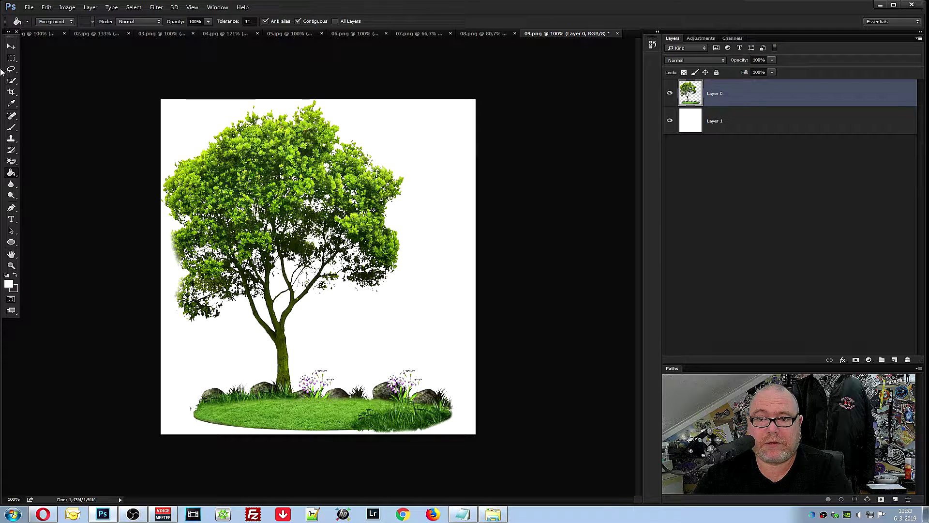
{"action": "left_click", "coordinate": [11, 82]}
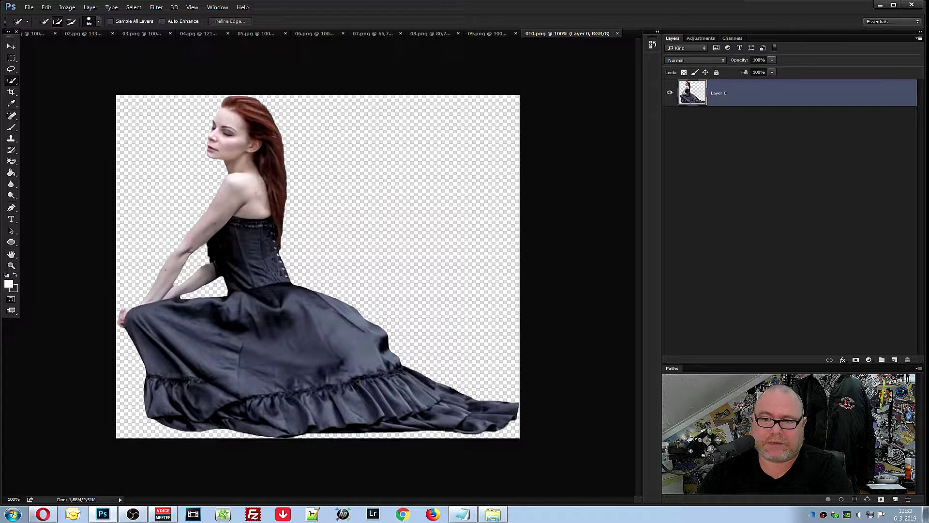
Put a white-filled layer under the woman in 010.png and hide the 09.png tree's white layer
{"action": "key", "text": "ctrl+shift+n"}
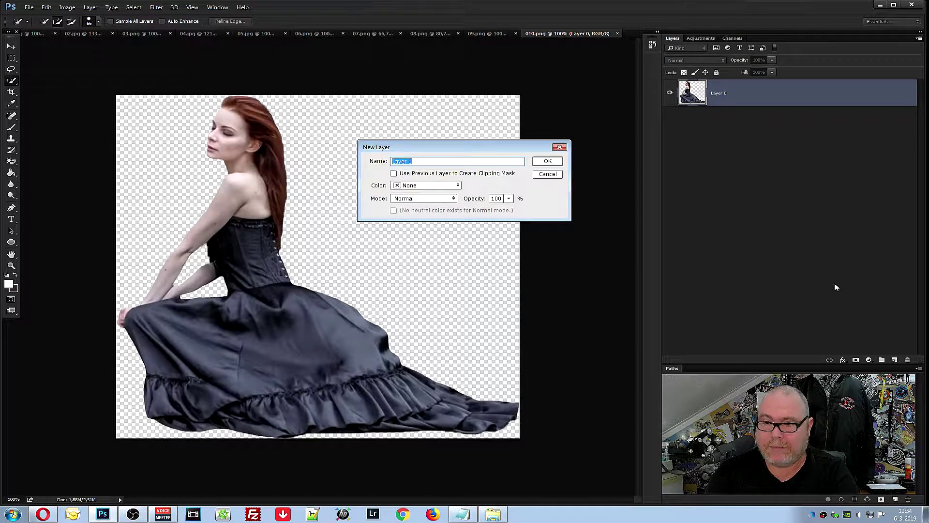
{"action": "key", "text": "Return"}
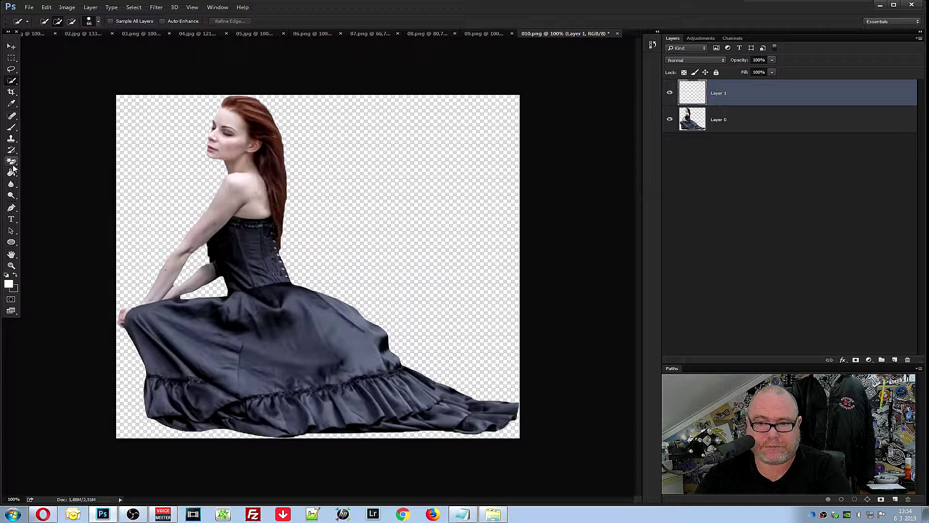
{"action": "left_click", "coordinate": [11, 173]}
{"action": "left_click", "coordinate": [349, 186]}
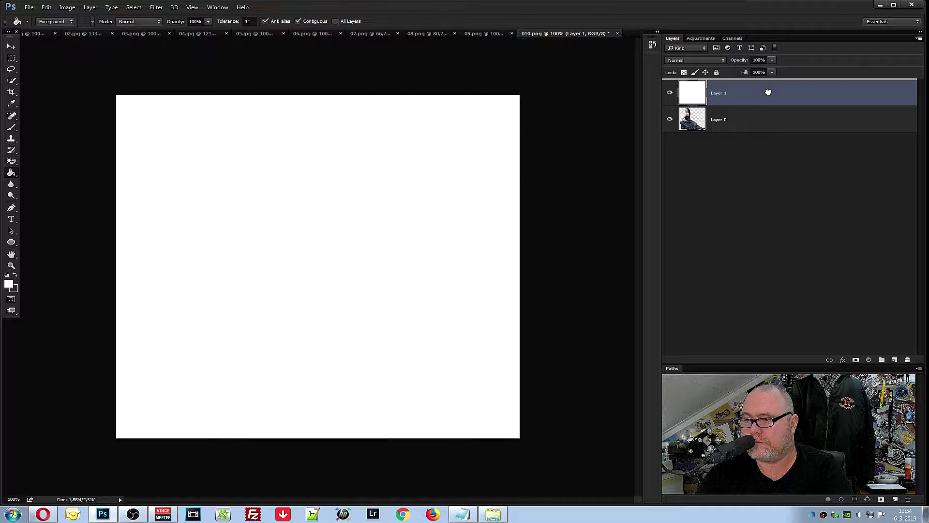
{"action": "left_click_drag", "start_coordinate": [768, 92], "coordinate": [780, 128]}
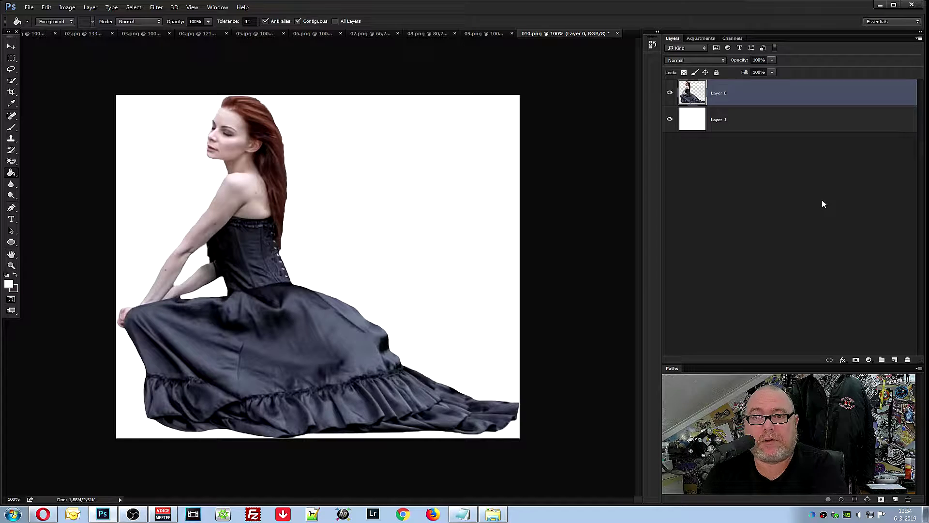
{"action": "left_click", "coordinate": [506, 33]}
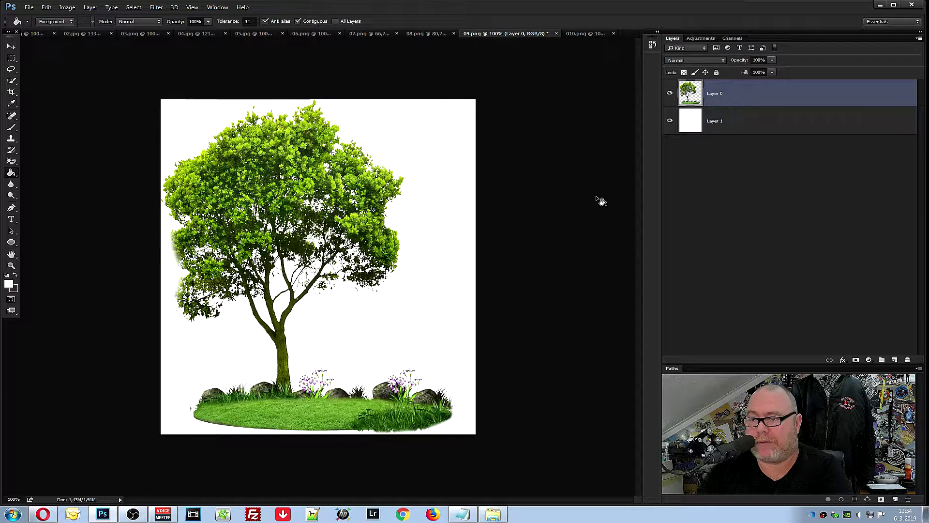
{"action": "left_click", "coordinate": [670, 122]}
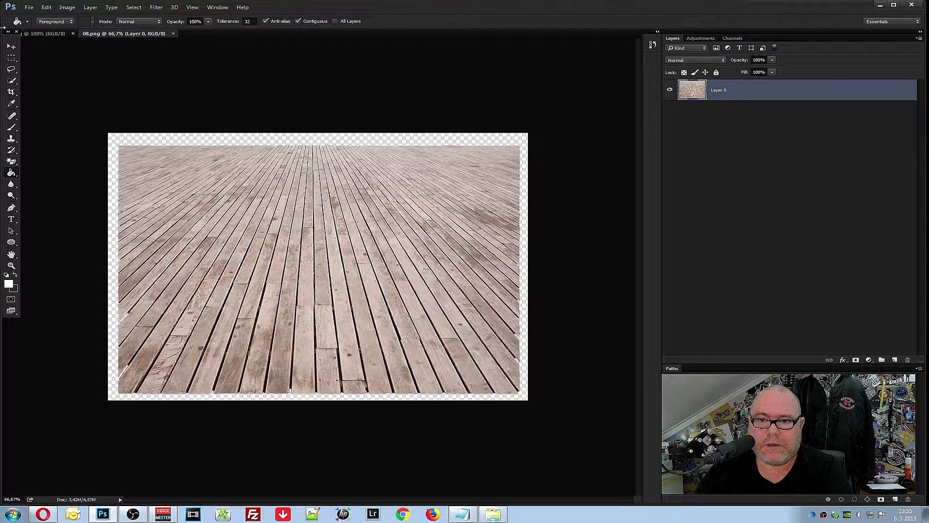
Select the whole wood floor image and drag it into the sky document
{"action": "left_click", "coordinate": [11, 57]}
{"action": "left_click", "coordinate": [49, 59]}
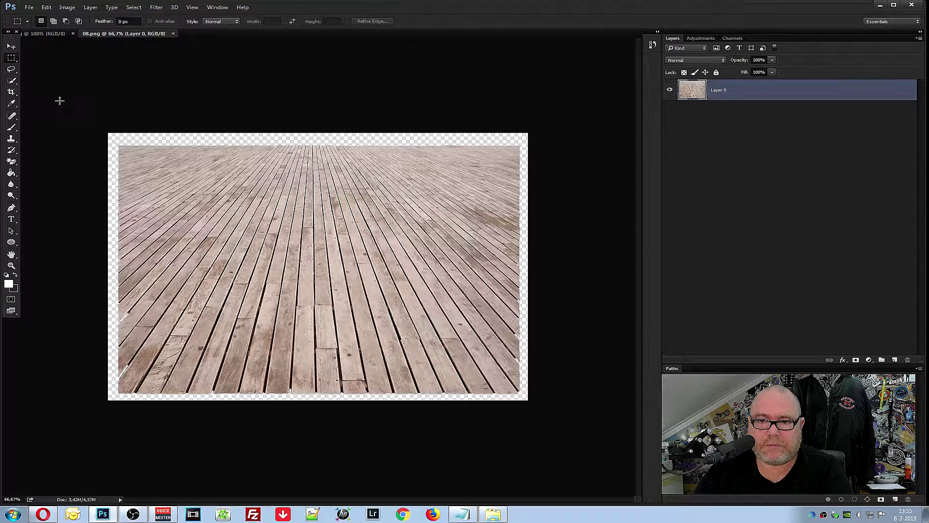
{"action": "left_click_drag", "start_coordinate": [91, 118], "coordinate": [539, 420]}
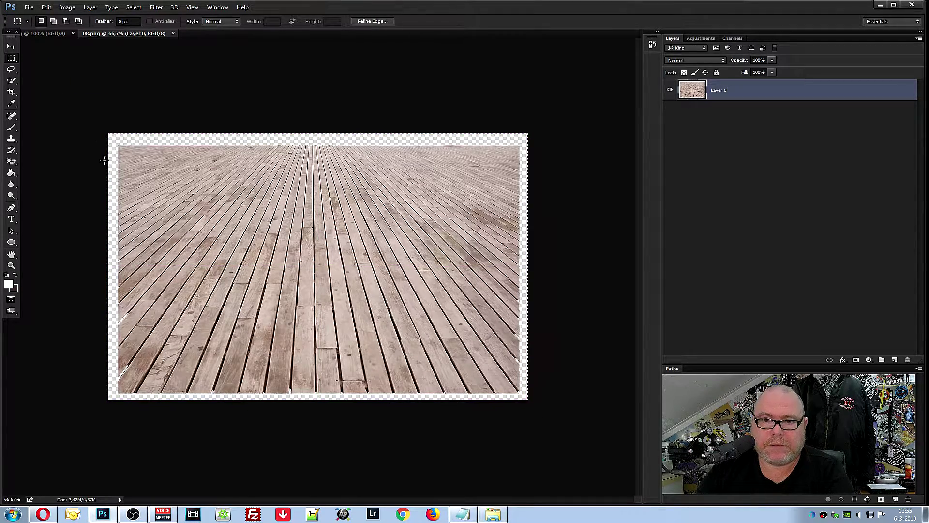
{"action": "left_click", "coordinate": [12, 47]}
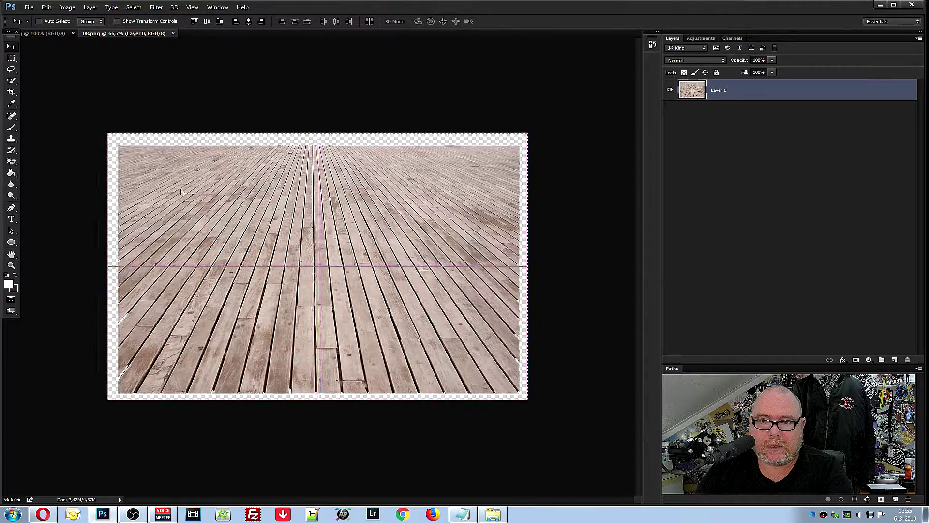
{"action": "left_click_drag", "start_coordinate": [186, 199], "coordinate": [49, 42]}
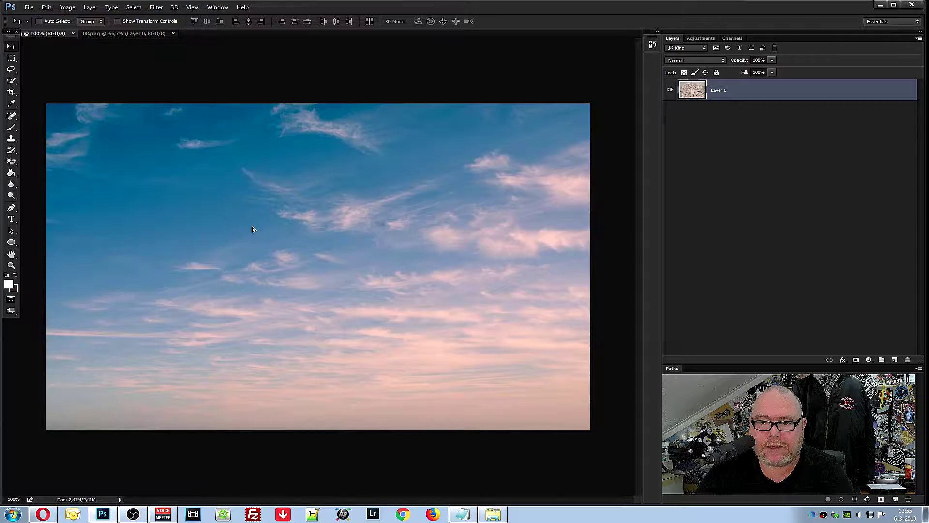
{"action": "left_click_drag", "start_coordinate": [49, 37], "coordinate": [251, 226]}
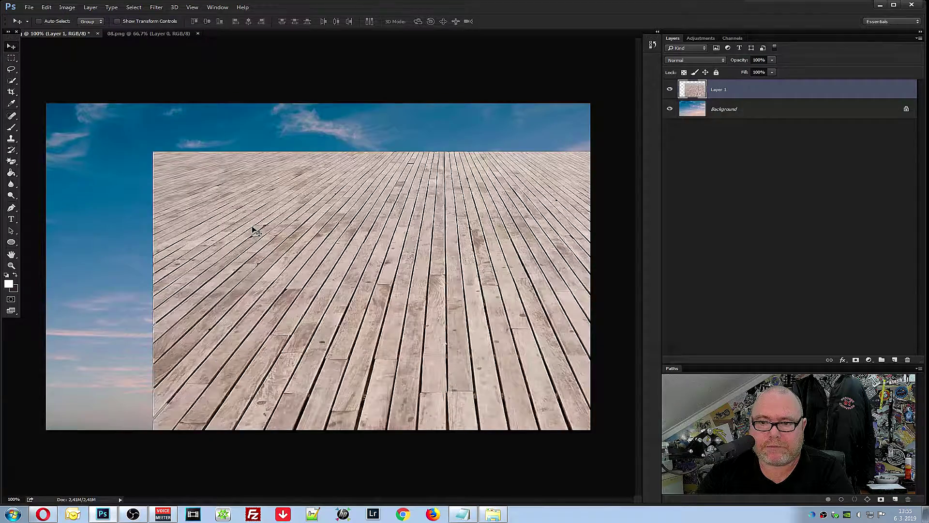
Close 08.png and slide the floor layer left to span the sky canvas width
{"action": "left_click", "coordinate": [147, 34]}
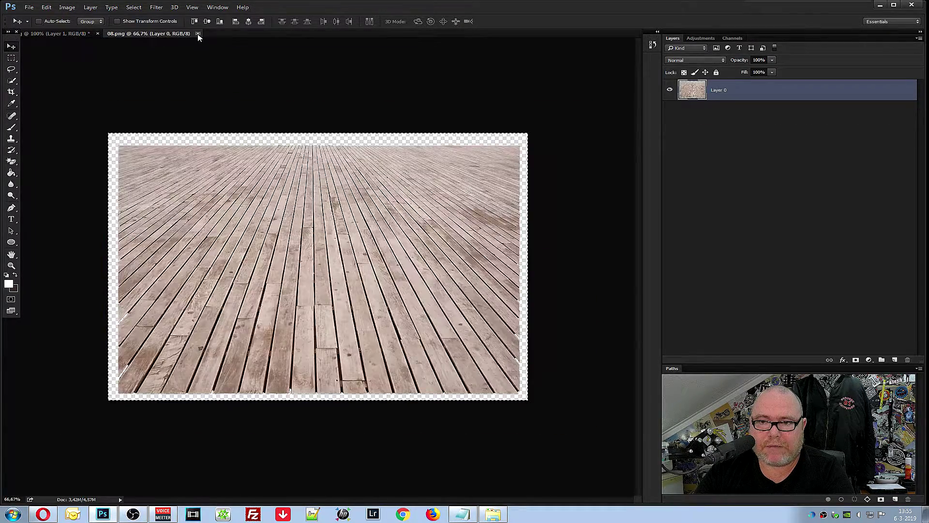
{"action": "left_click", "coordinate": [198, 34]}
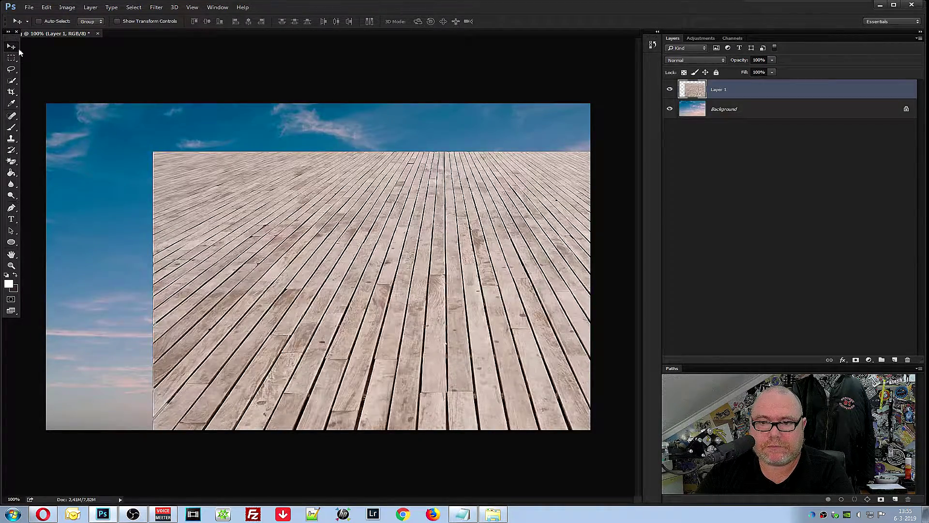
{"action": "left_click_drag", "start_coordinate": [290, 199], "coordinate": [183, 226]}
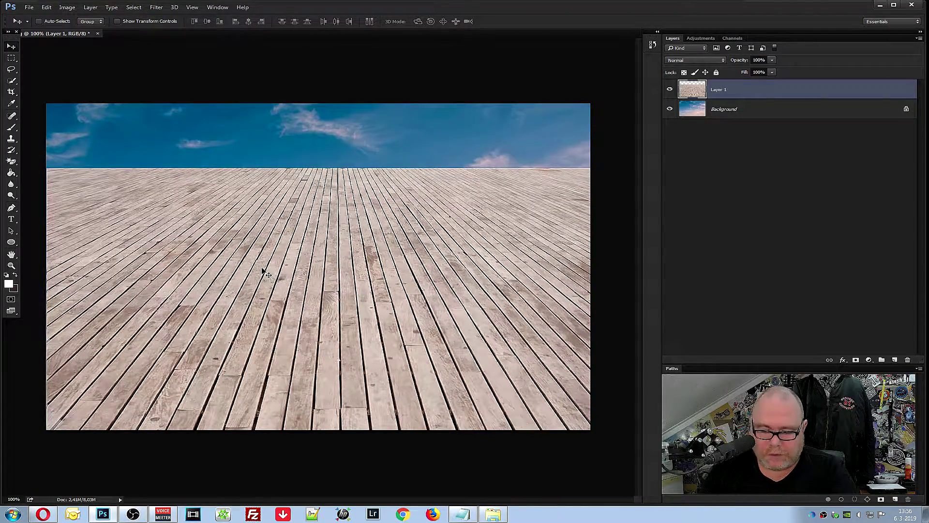
{"action": "key", "text": "ctrl+t"}
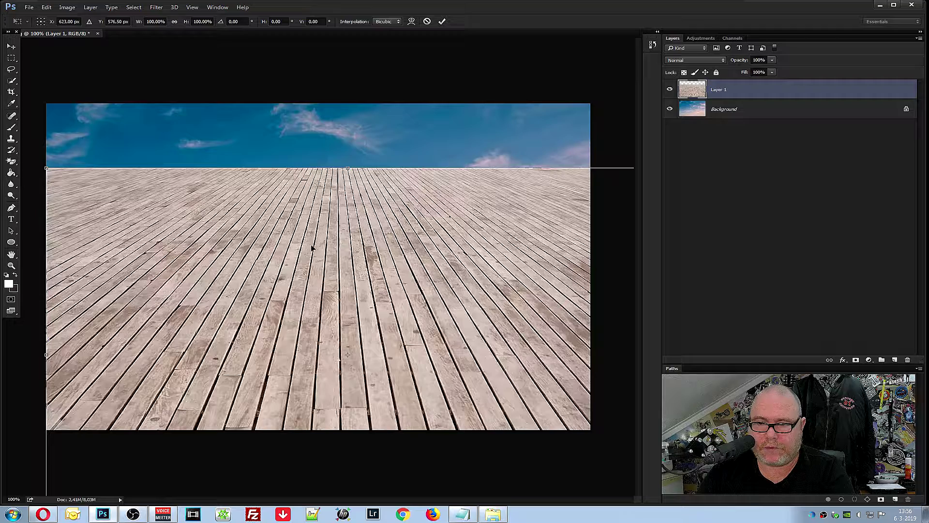
Squash the floor layer to about 70% height and lower it to reveal more sky
{"action": "key", "text": "ctrl+0"}
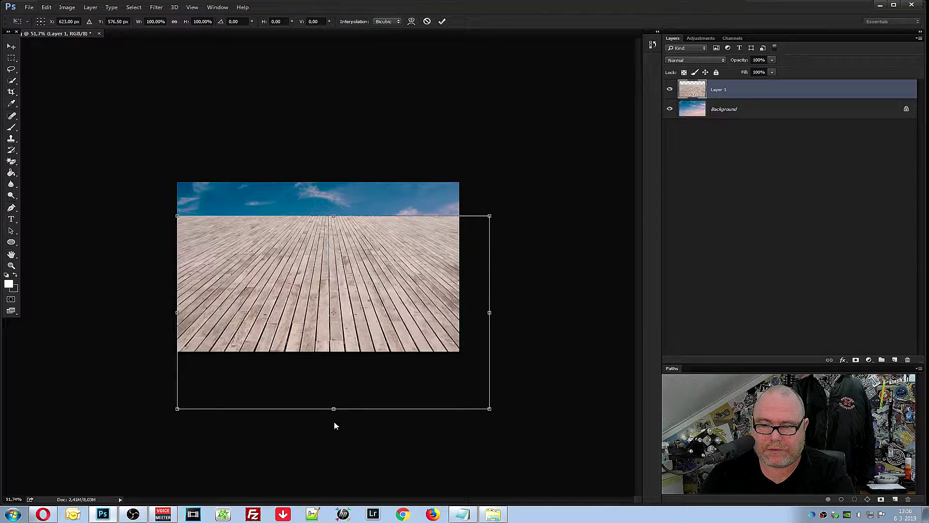
{"action": "left_click_drag", "start_coordinate": [331, 408], "coordinate": [326, 355]}
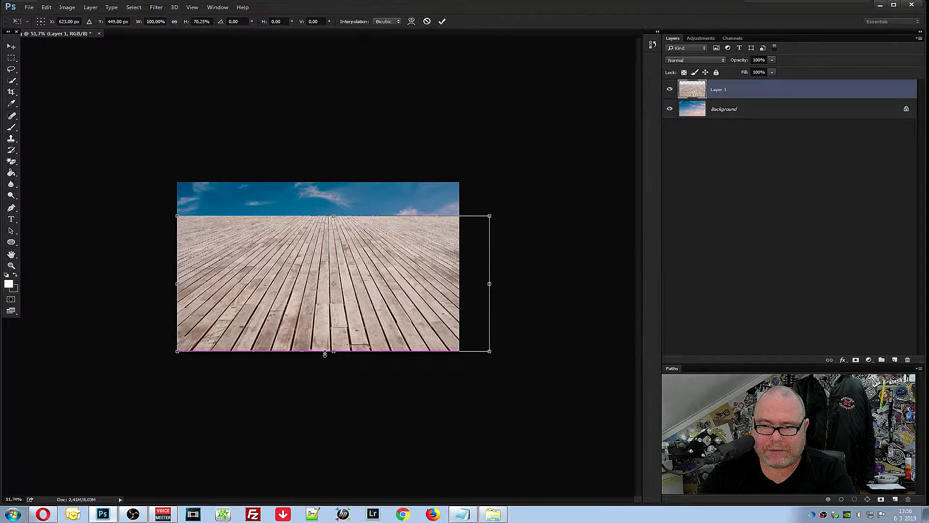
{"action": "left_click_drag", "start_coordinate": [333, 275], "coordinate": [330, 335]}
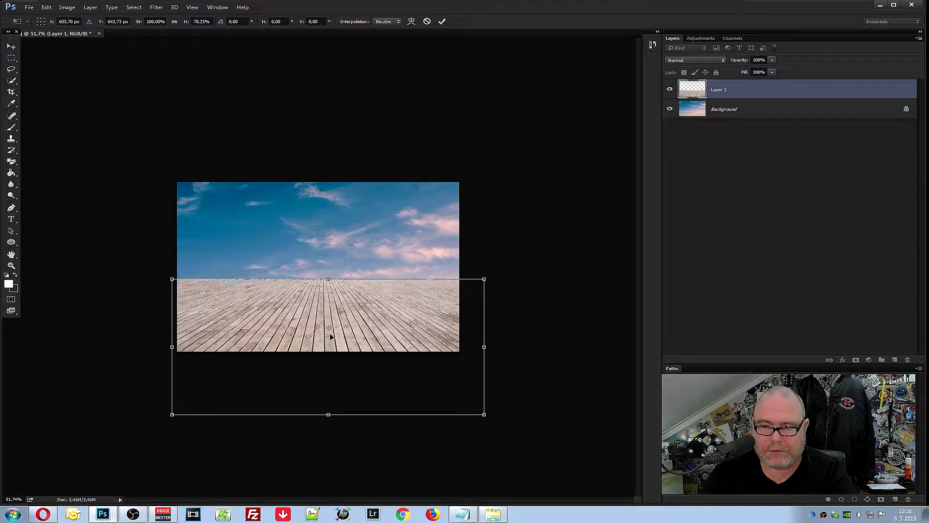
Apply a perspective distortion widening the floor's near edge, and commit it
{"action": "right_click", "coordinate": [320, 316]}
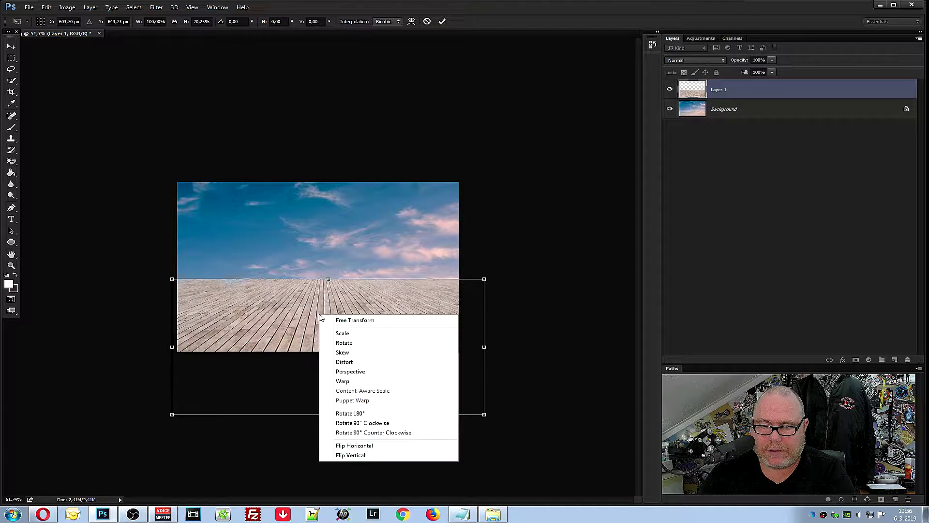
{"action": "left_click", "coordinate": [365, 372]}
{"action": "left_click_drag", "start_coordinate": [485, 415], "coordinate": [555, 413]}
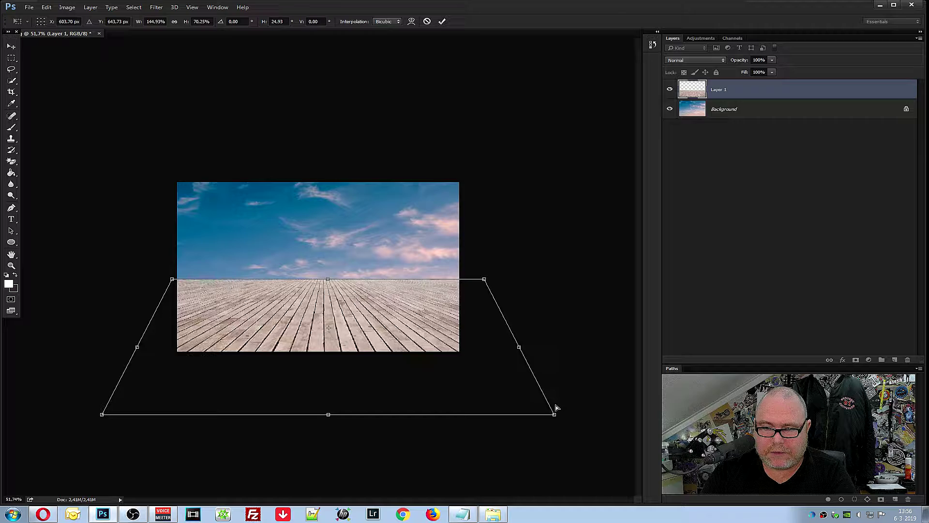
{"action": "left_click_drag", "start_coordinate": [485, 279], "coordinate": [474, 280]}
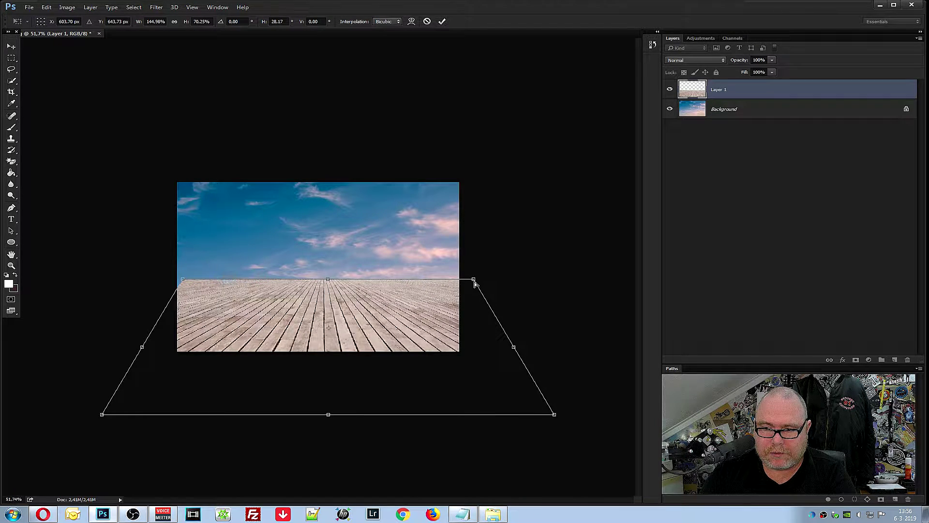
{"action": "left_click_drag", "start_coordinate": [423, 288], "coordinate": [419, 291]}
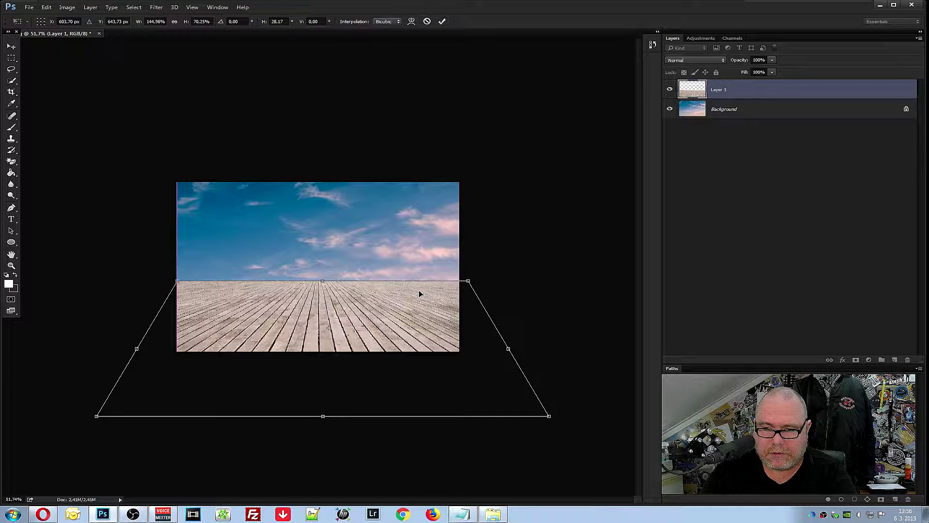
{"action": "left_click_drag", "start_coordinate": [419, 291], "coordinate": [419, 289]}
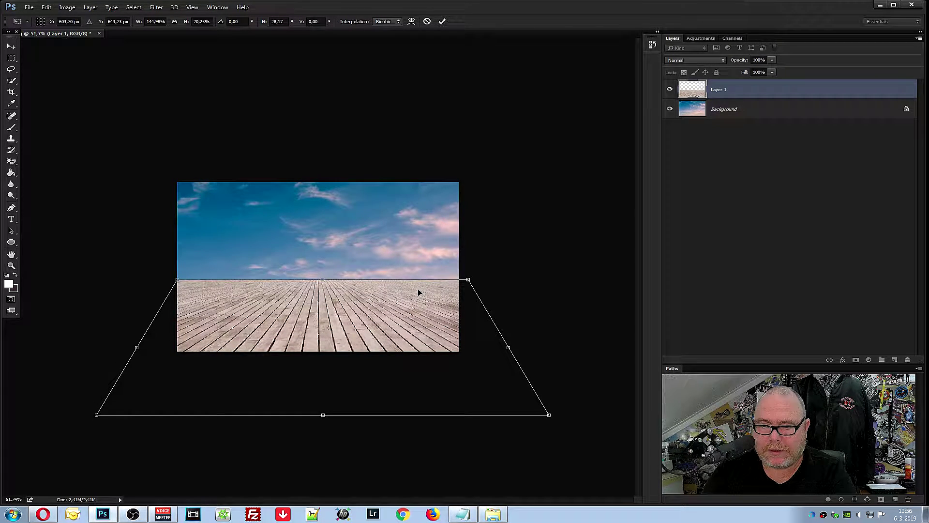
{"action": "key", "text": "Return"}
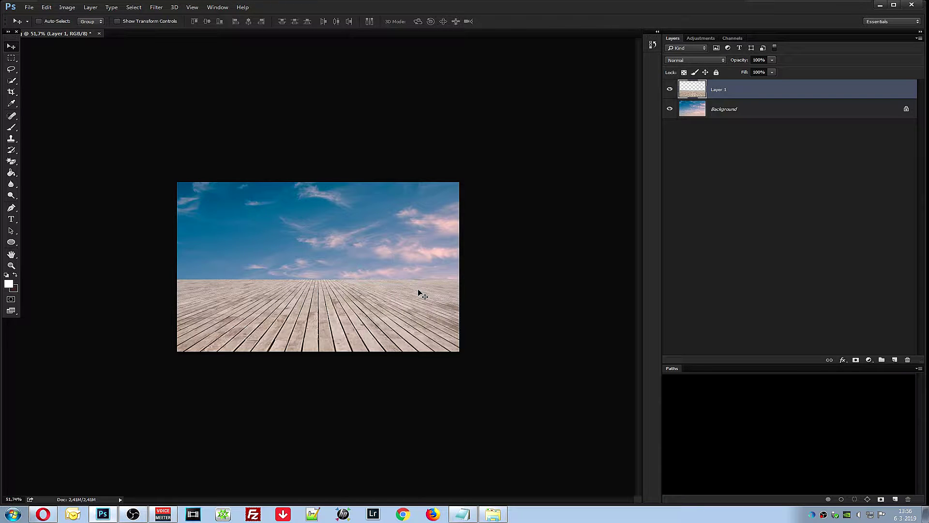
Stretch the whole sky Background layer upward to about 115% height, then deselect
{"action": "left_click", "coordinate": [731, 109]}
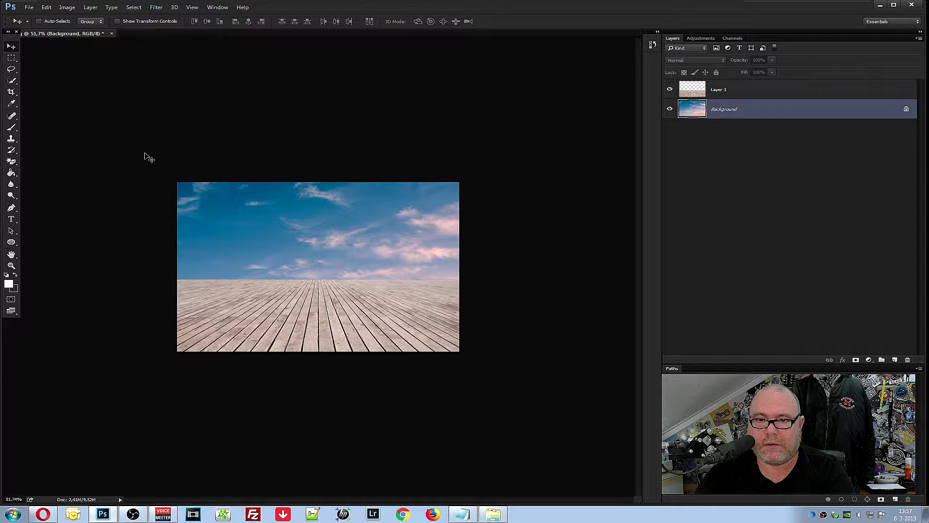
{"action": "left_click", "coordinate": [12, 58]}
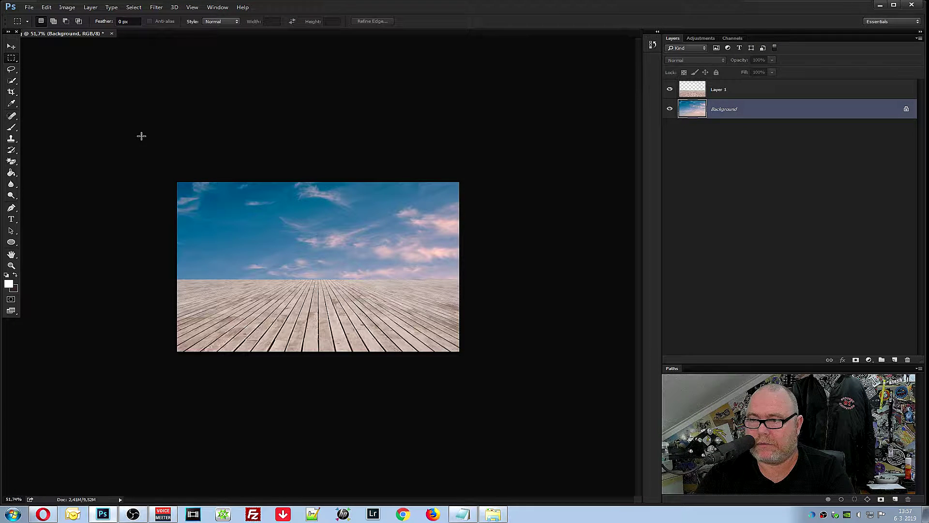
{"action": "key", "text": "ctrl+a"}
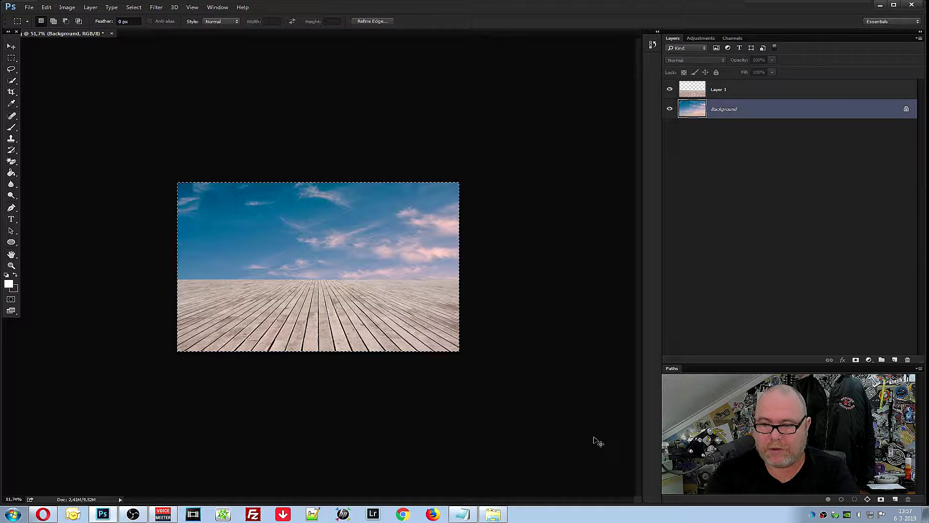
{"action": "key", "text": "ctrl+t"}
{"action": "left_click_drag", "start_coordinate": [318, 183], "coordinate": [319, 157]}
{"action": "left_click_drag", "start_coordinate": [359, 232], "coordinate": [359, 218]}
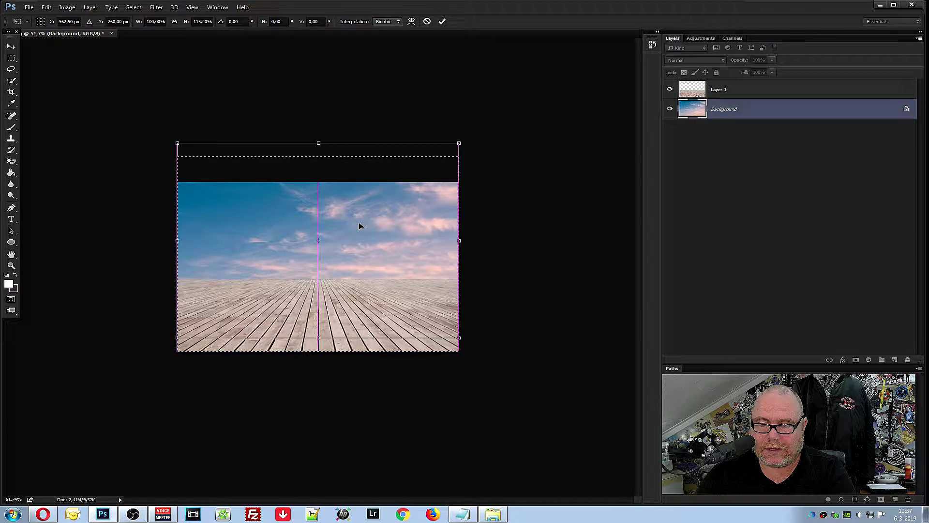
{"action": "left_click_drag", "start_coordinate": [359, 224], "coordinate": [359, 222]}
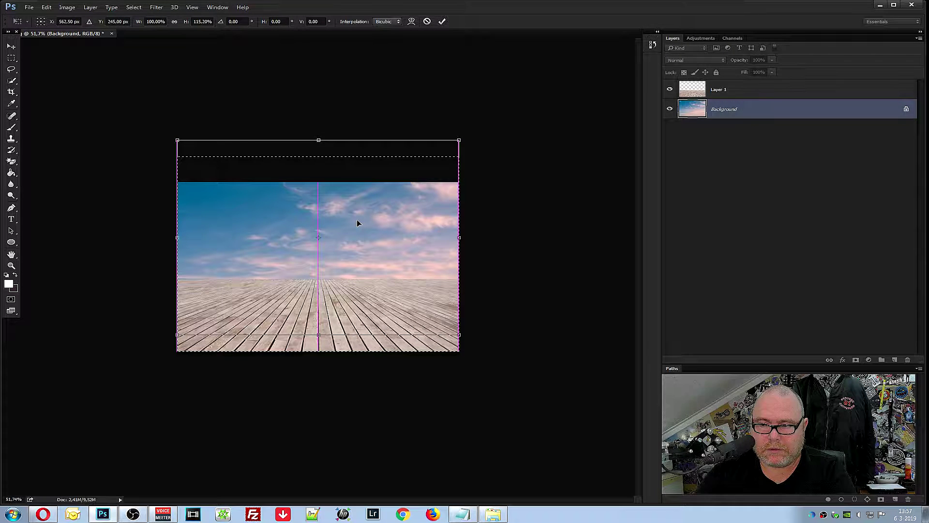
{"action": "left_click_drag", "start_coordinate": [359, 223], "coordinate": [357, 223]}
{"action": "key", "text": "Return"}
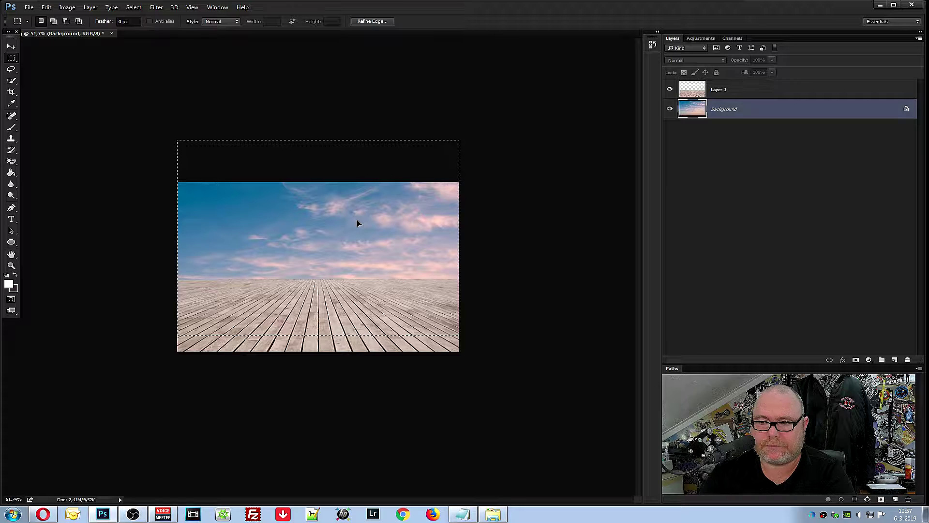
{"action": "left_click", "coordinate": [490, 227]}
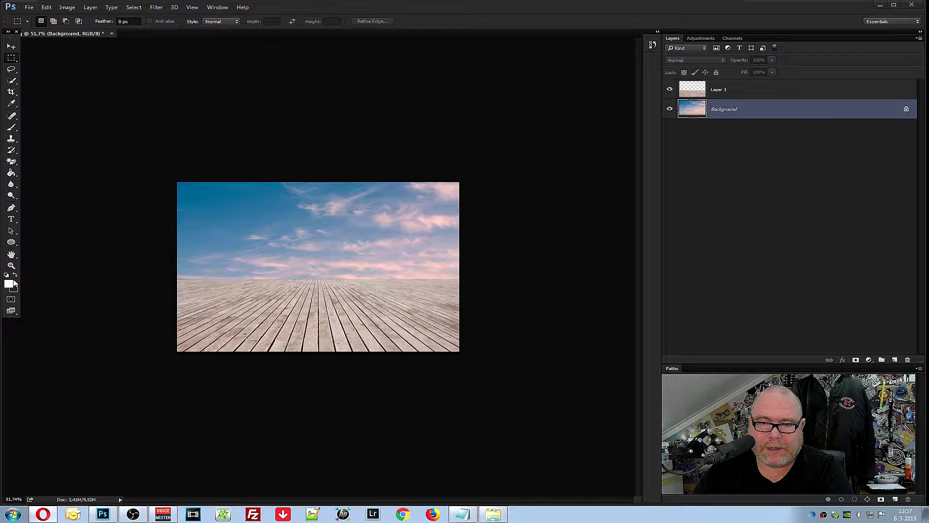
Set the foreground colour to mid grey 747474 and choose the Brush tool
{"action": "left_click", "coordinate": [11, 287]}
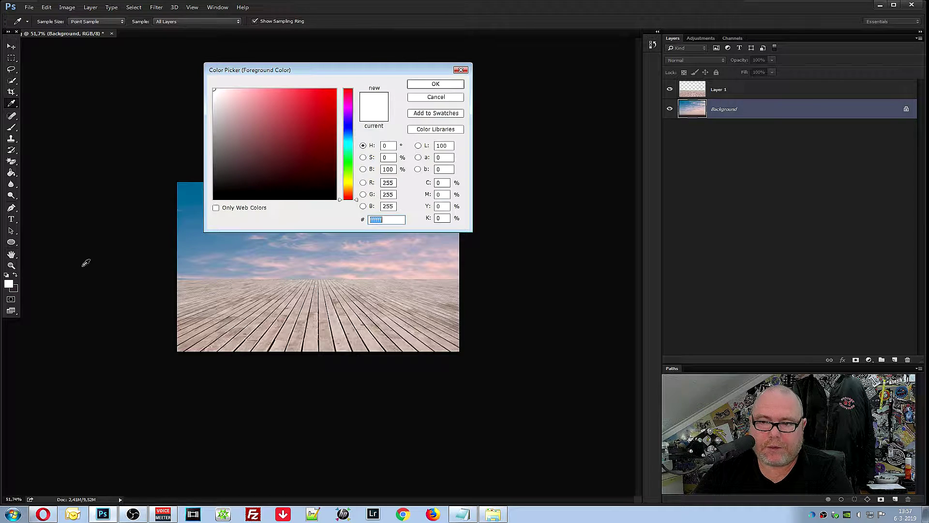
{"action": "left_click_drag", "start_coordinate": [393, 222], "coordinate": [363, 220]}
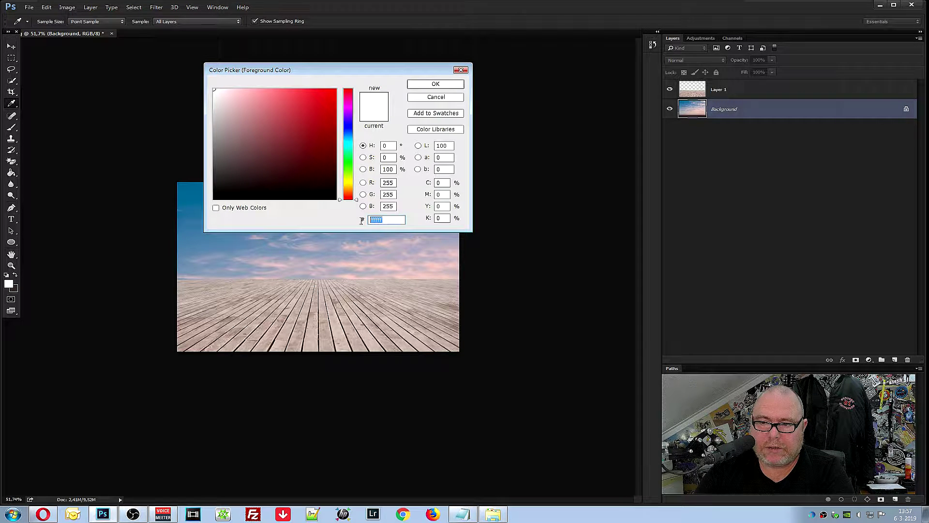
{"action": "type", "text": "747474"}
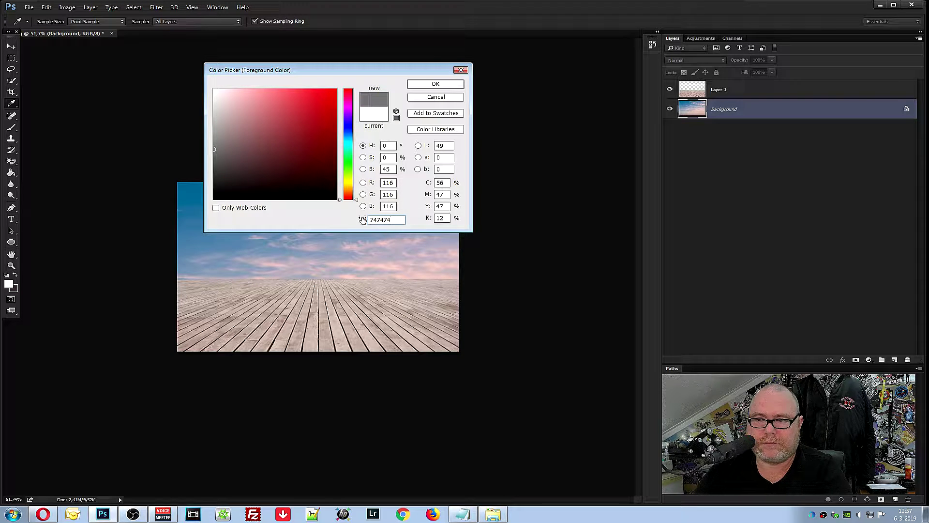
{"action": "left_click", "coordinate": [449, 86]}
{"action": "key", "text": "b"}
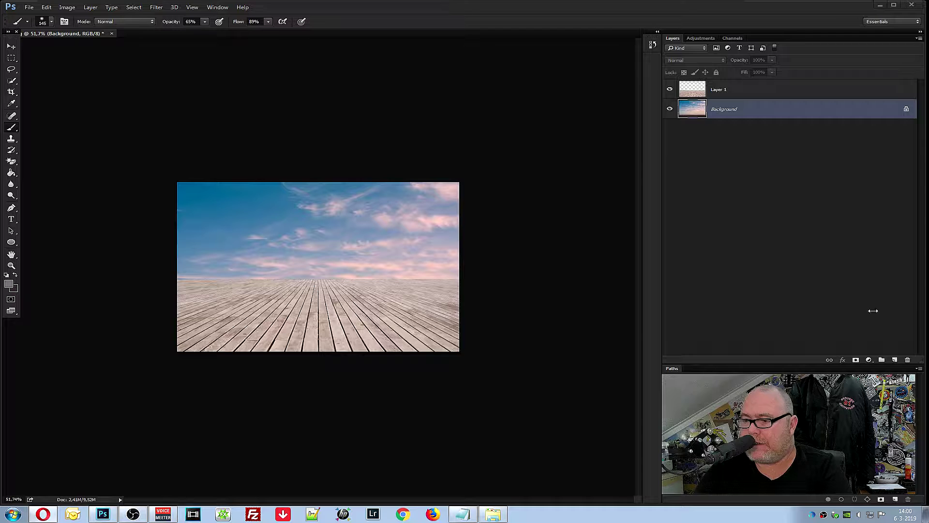
Create Layer 2 and brush soft grey near the left horizon
{"action": "left_click", "coordinate": [895, 360]}
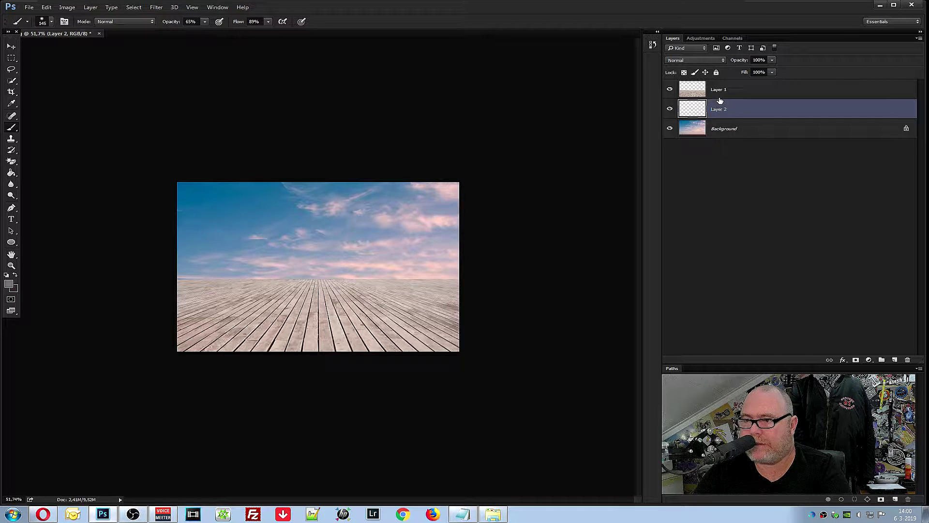
{"action": "left_click", "coordinate": [9, 284]}
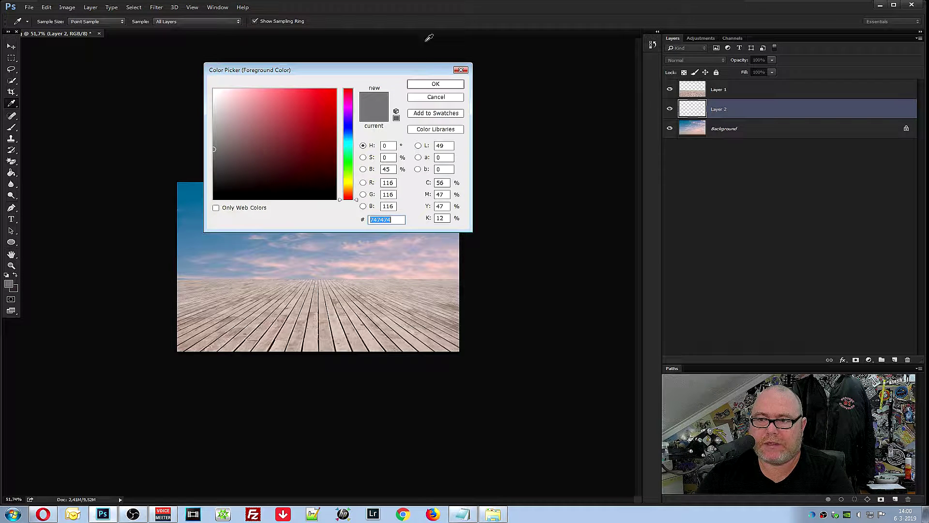
{"action": "left_click", "coordinate": [444, 86]}
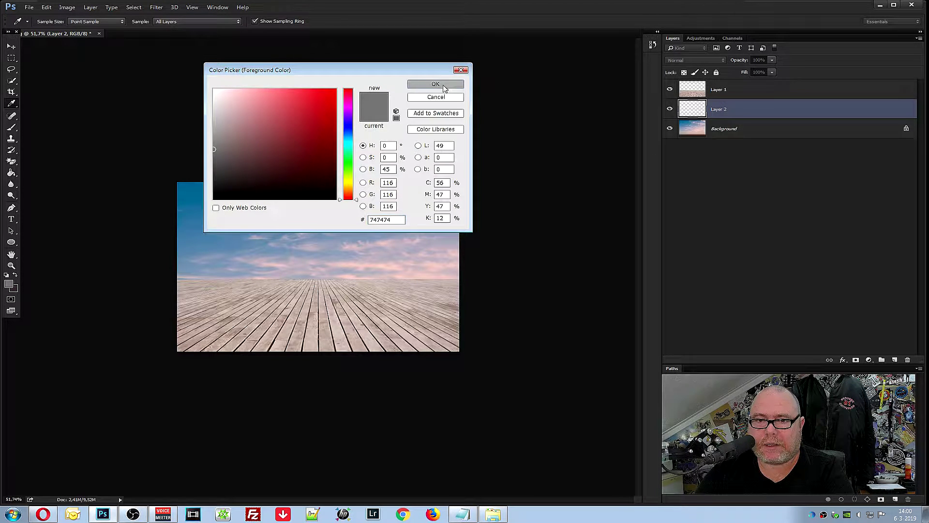
{"action": "right_click", "coordinate": [16, 127]}
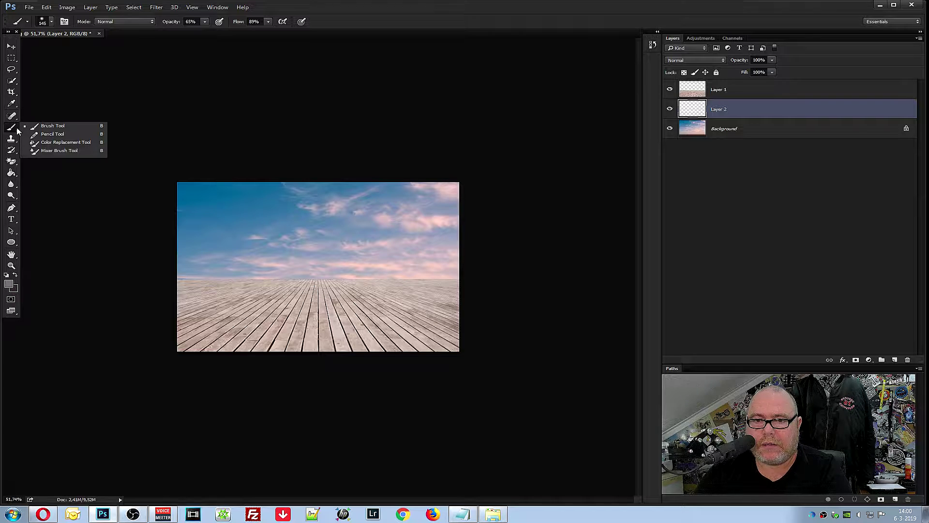
{"action": "left_click", "coordinate": [53, 126]}
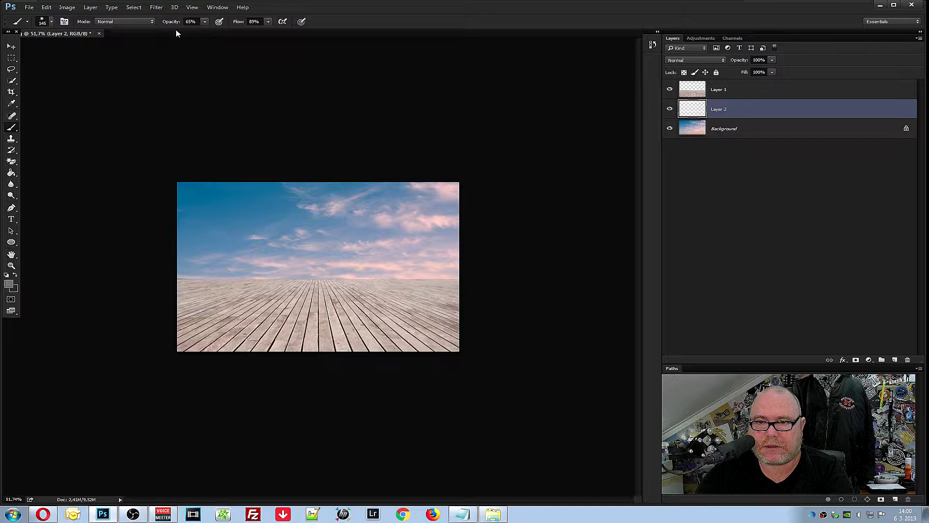
{"action": "mouse_move", "coordinate": [173, 266]}
{"action": "left_mouse_down"}
{"action": "mouse_move", "coordinate": [470, 268]}
{"action": "mouse_move", "coordinate": [189, 269]}
{"action": "left_mouse_up"}
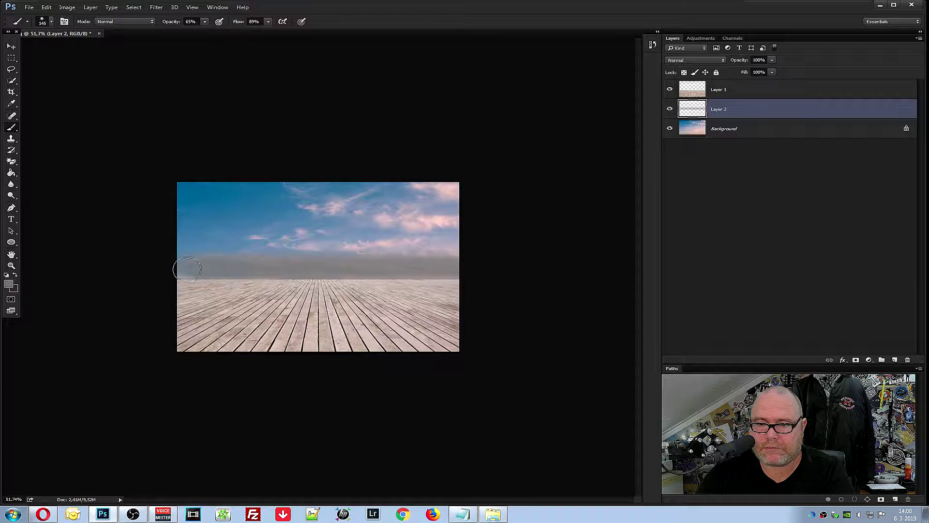
Set Layer 2 to Multiply blending at 50% opacity
{"action": "left_click", "coordinate": [711, 60]}
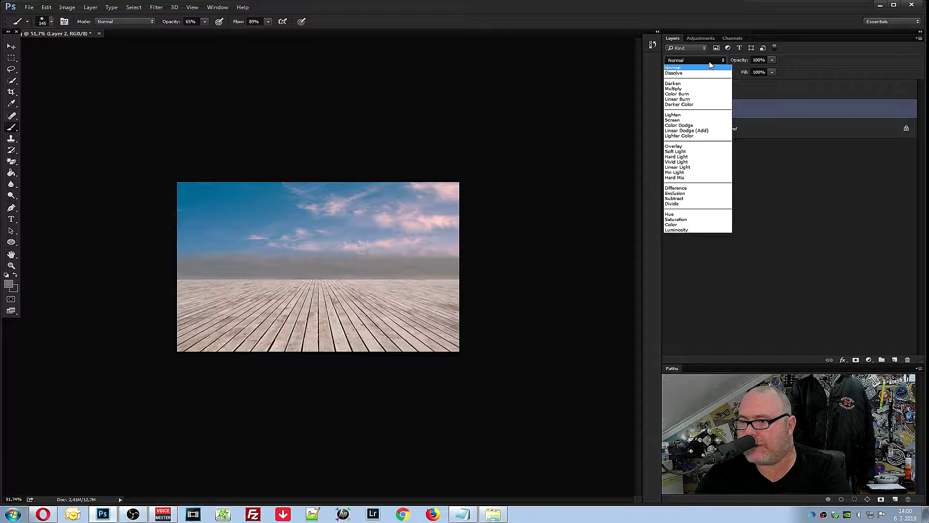
{"action": "left_click", "coordinate": [705, 90]}
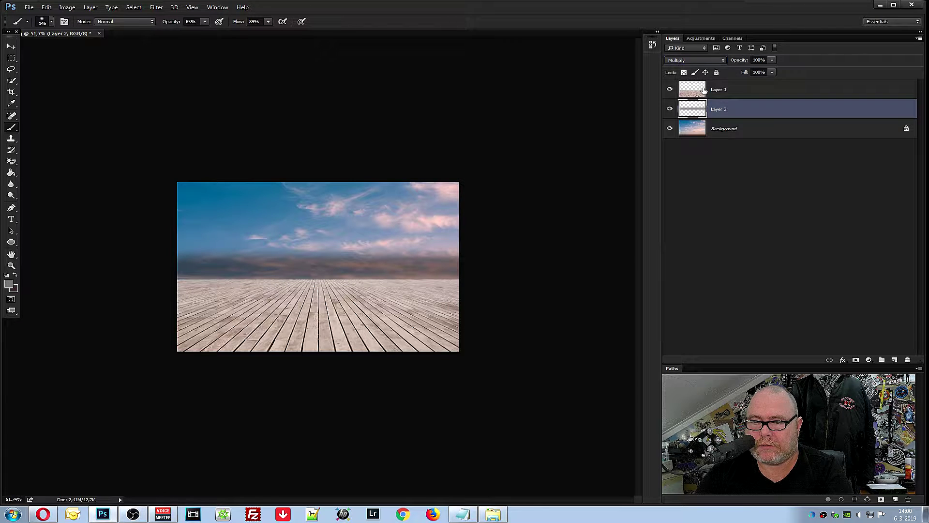
{"action": "left_click", "coordinate": [772, 72]}
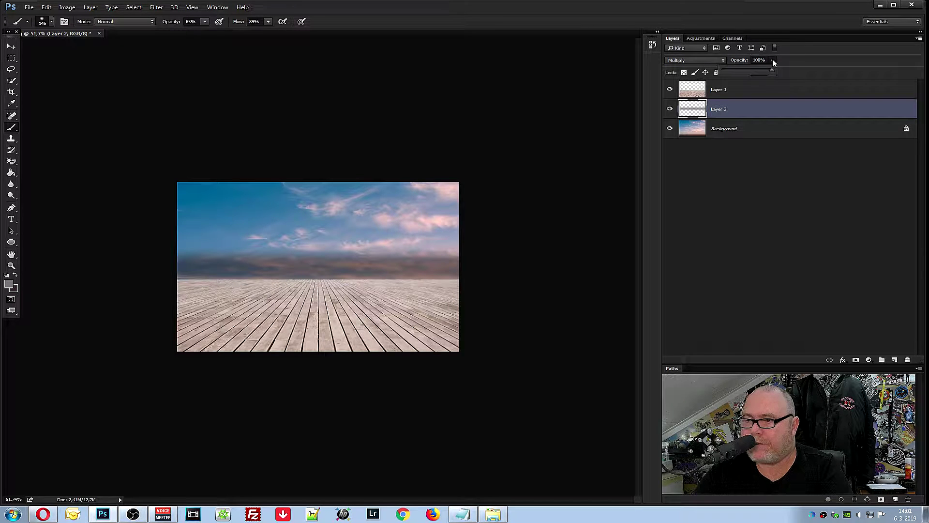
{"action": "left_click_drag", "start_coordinate": [760, 74], "coordinate": [747, 79]}
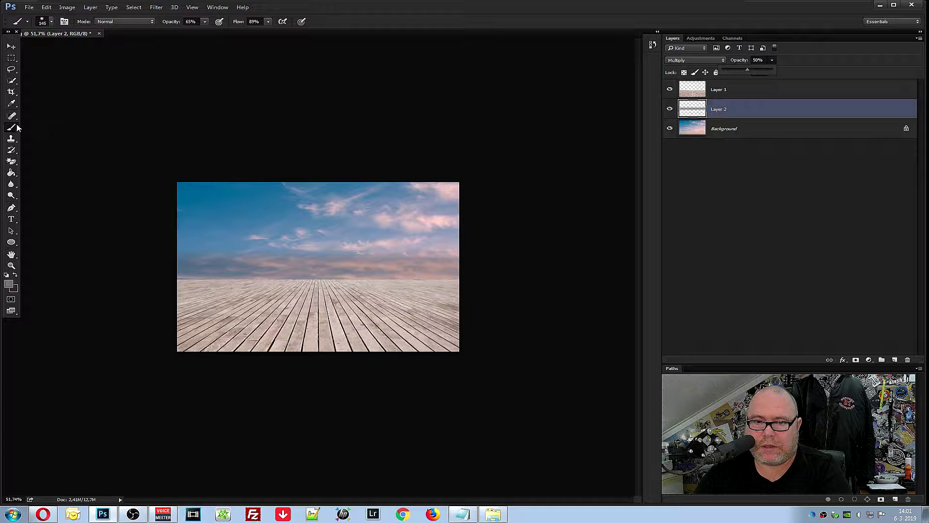
Brush grey across the horizon, enlarge the brush to 312 px, and add Layer 3
{"action": "left_click_drag", "start_coordinate": [163, 254], "coordinate": [322, 257]}
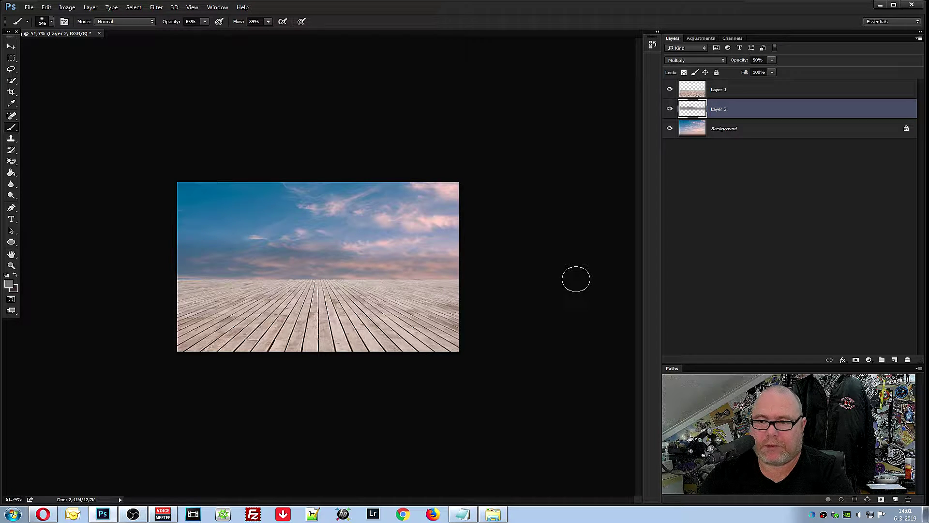
{"action": "left_click", "coordinate": [51, 22]}
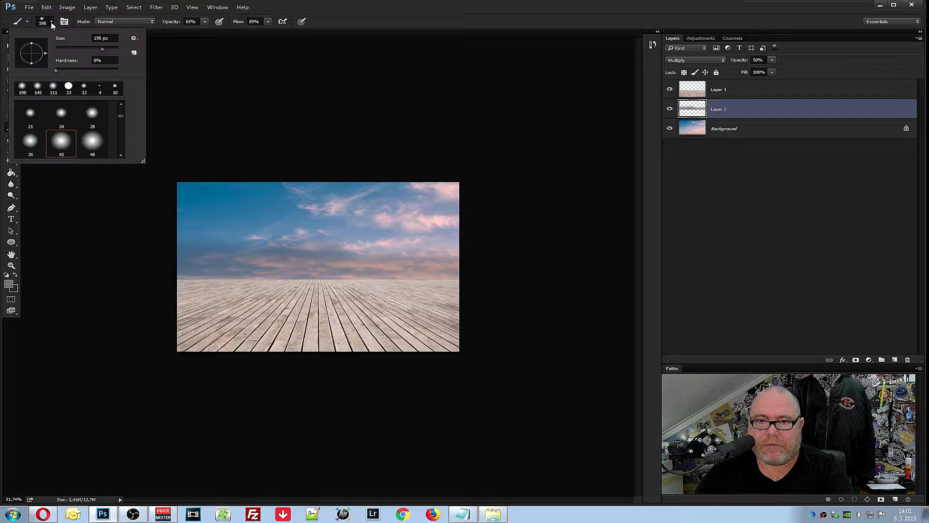
{"action": "left_click_drag", "start_coordinate": [103, 49], "coordinate": [106, 49]}
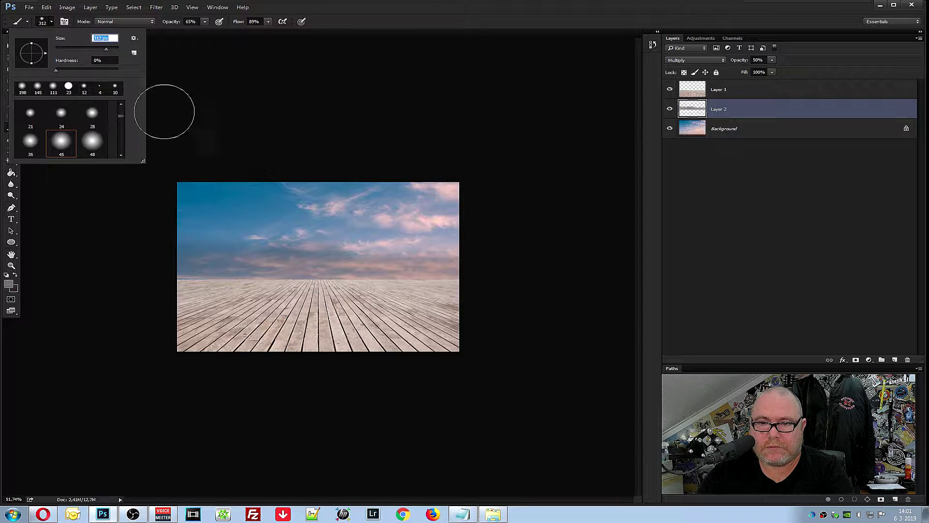
{"action": "key", "text": "Return"}
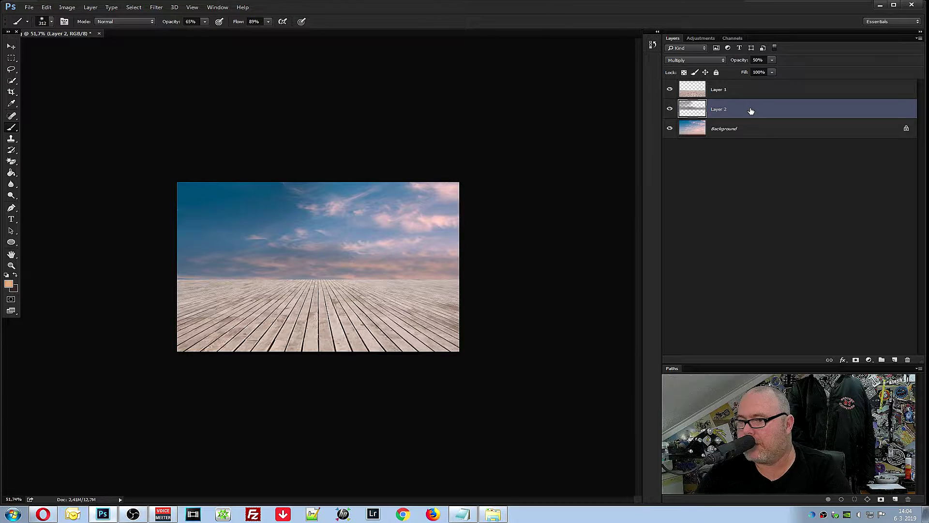
{"action": "left_click", "coordinate": [894, 360]}
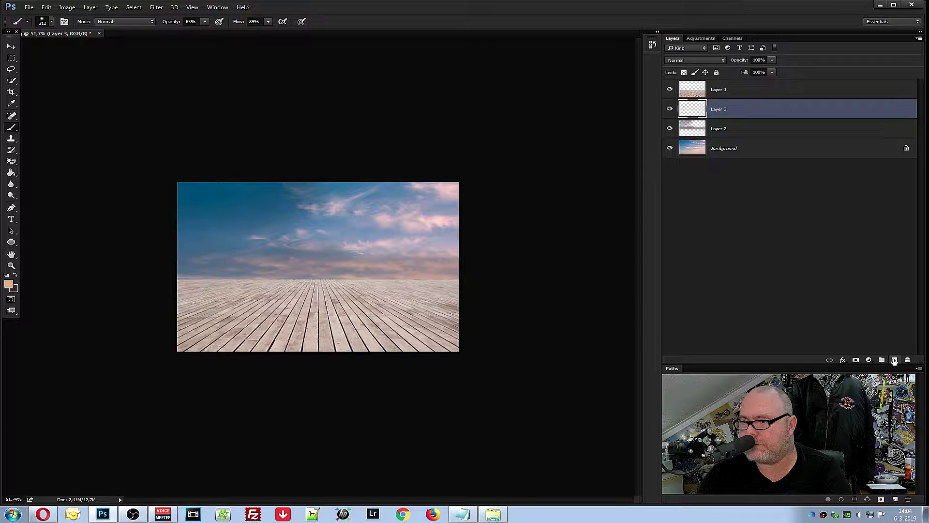
Pick a peach colour and, at 41% brush opacity, paint a glow along the horizon
{"action": "left_click", "coordinate": [9, 285]}
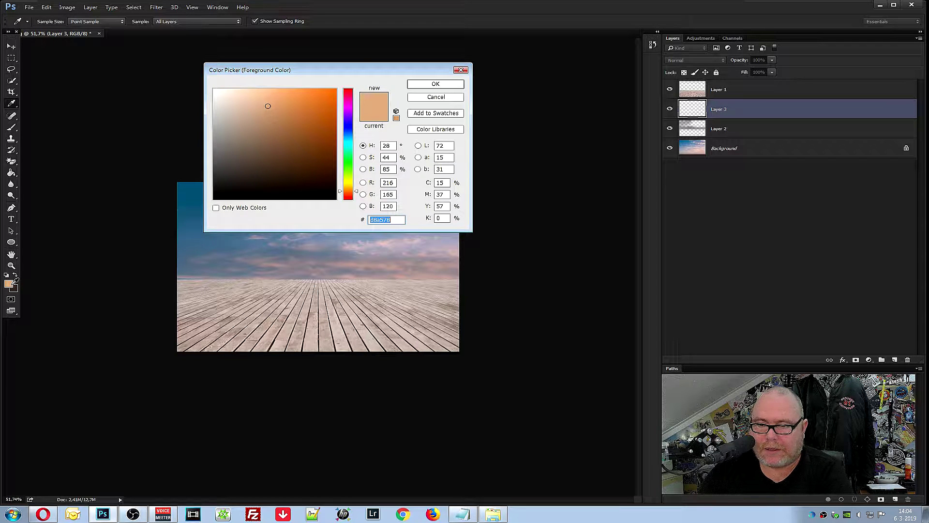
{"action": "left_click", "coordinate": [429, 84]}
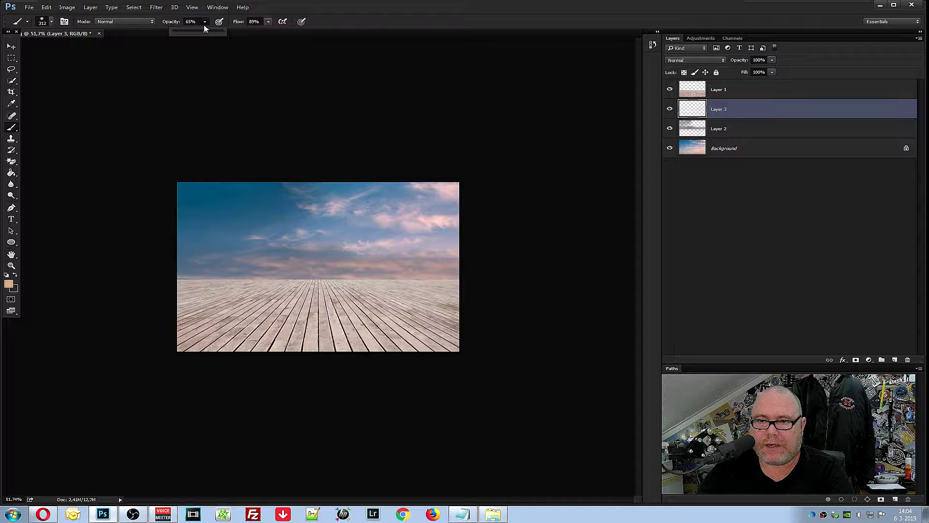
{"action": "left_click_drag", "start_coordinate": [201, 32], "coordinate": [193, 32]}
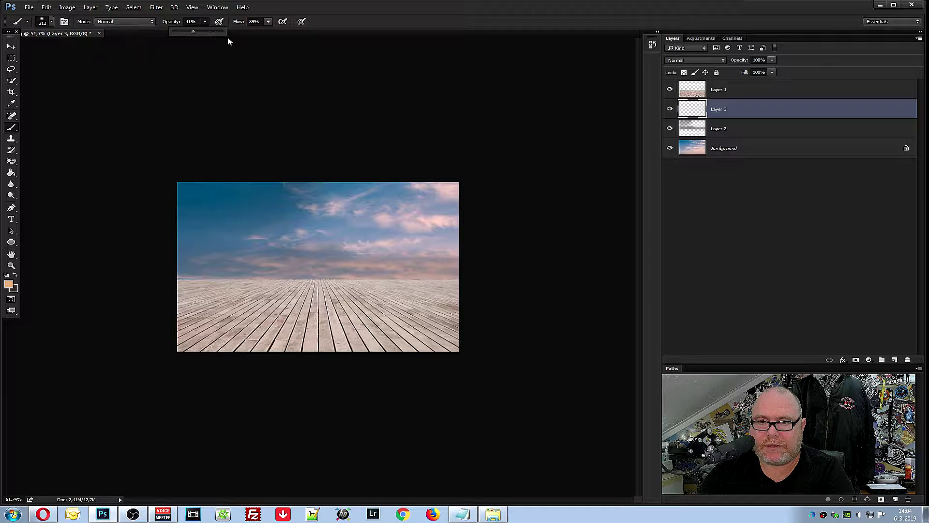
{"action": "mouse_move", "coordinate": [467, 228]}
{"action": "left_mouse_down"}
{"action": "mouse_move", "coordinate": [474, 253]}
{"action": "mouse_move", "coordinate": [457, 244]}
{"action": "left_mouse_up"}
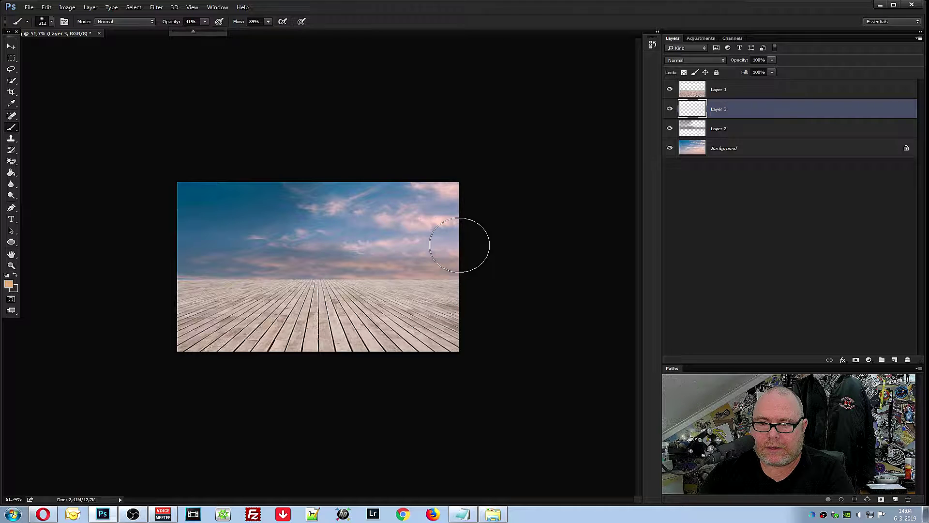
{"action": "mouse_move", "coordinate": [386, 255]}
{"action": "left_mouse_down"}
{"action": "mouse_move", "coordinate": [264, 264]}
{"action": "mouse_move", "coordinate": [249, 274]}
{"action": "left_mouse_up"}
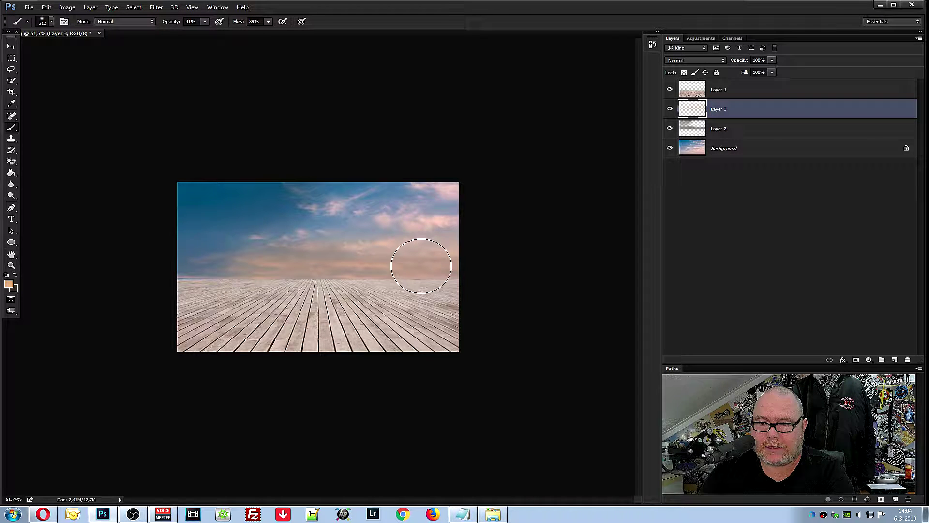
{"action": "left_click_drag", "start_coordinate": [373, 249], "coordinate": [353, 250]}
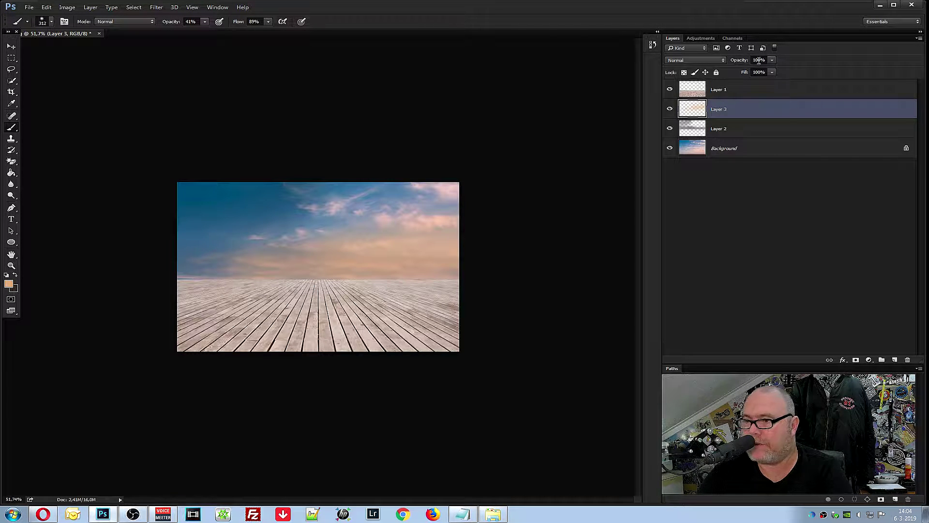
{"action": "left_click", "coordinate": [721, 60]}
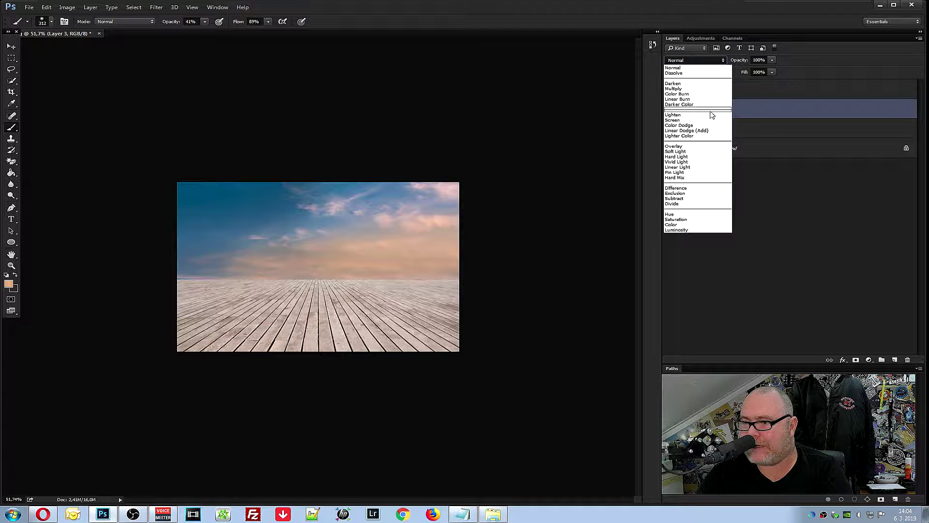
Set Layer 3 to Hard Light and unlock the background as Layer 0
{"action": "left_click", "coordinate": [701, 157]}
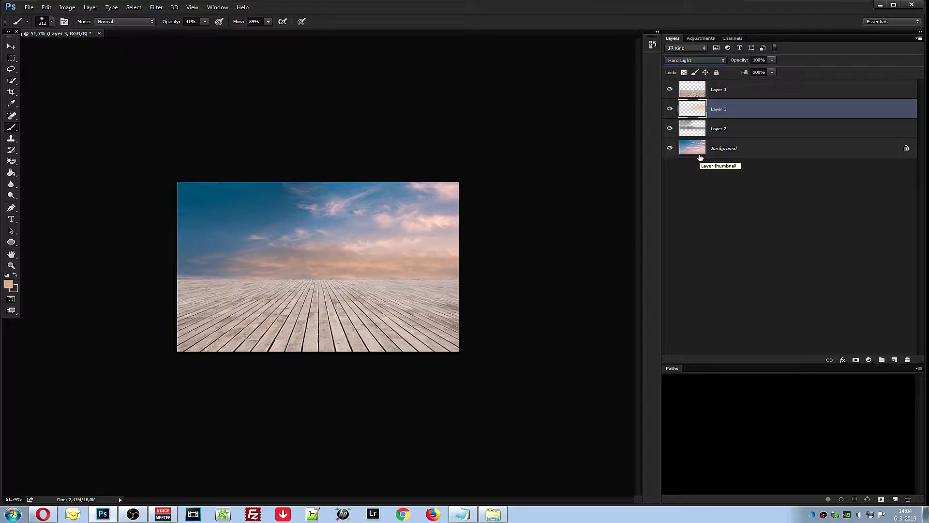
{"action": "left_click", "coordinate": [700, 161]}
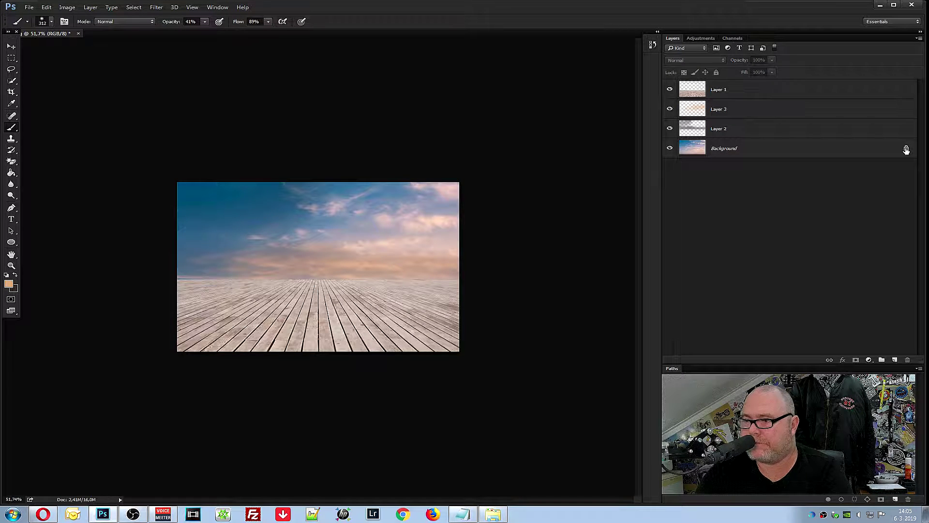
{"action": "left_click", "coordinate": [906, 150]}
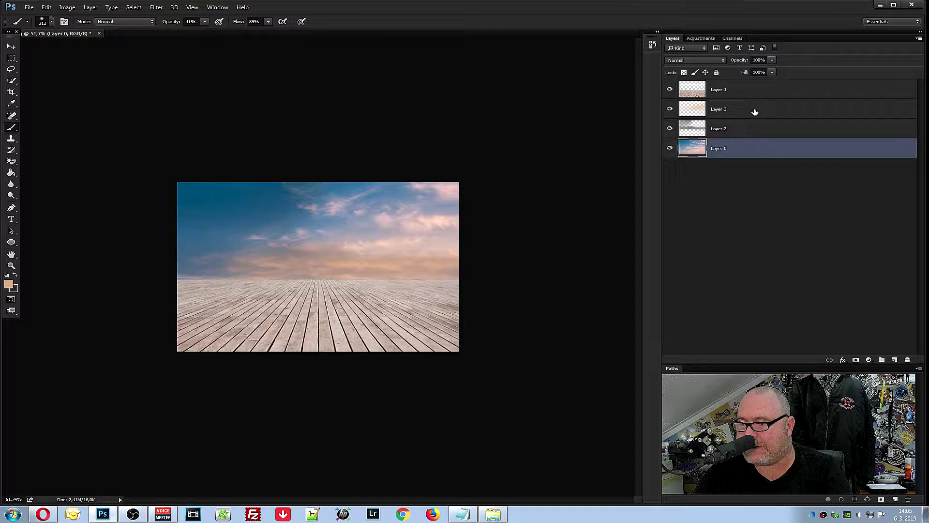
Group Layer 3, Layer 2 and Layer 0 together into Group 1
{"action": "left_click", "coordinate": [755, 112], "text": "shift"}
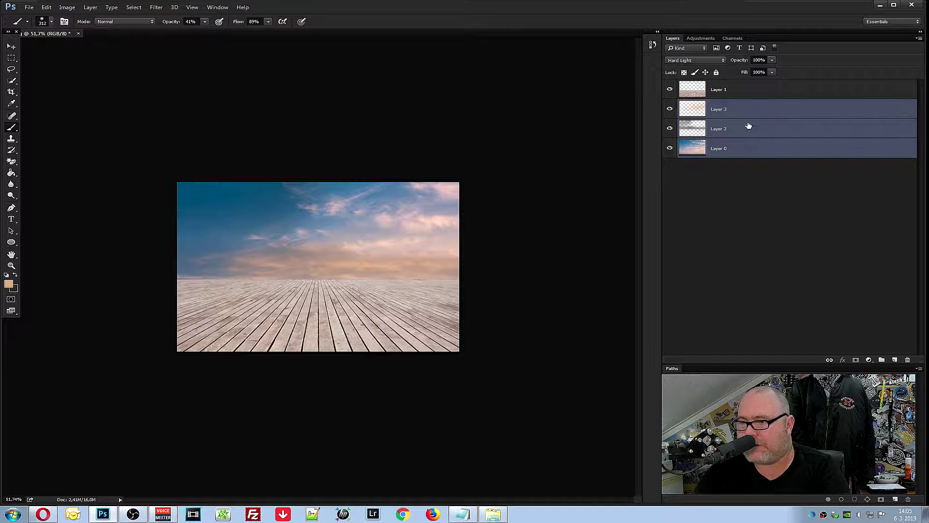
{"action": "left_click", "coordinate": [882, 360]}
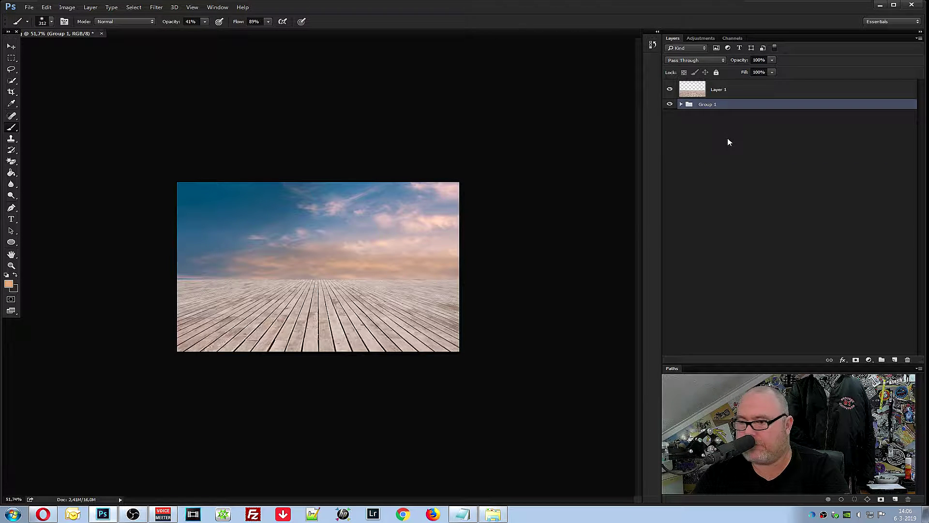
{"action": "key", "text": "ctrl+shift+g"}
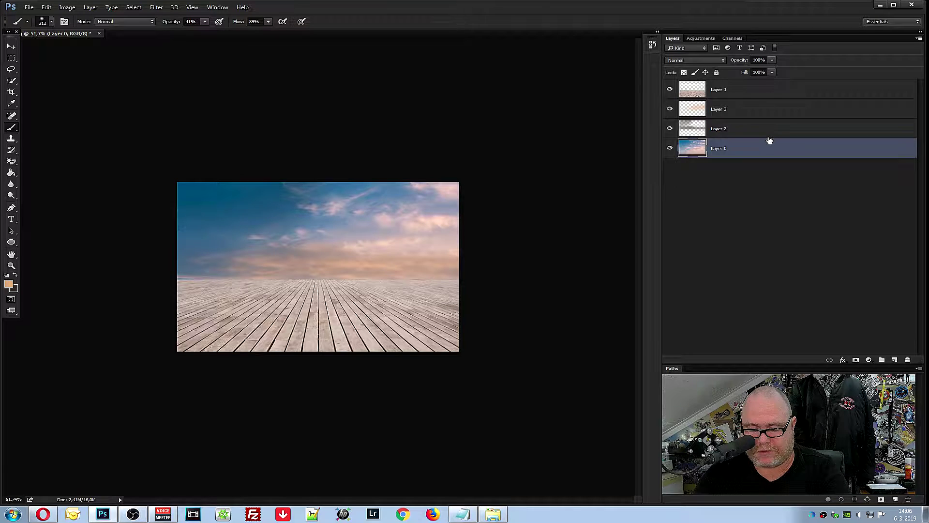
{"action": "left_click", "coordinate": [762, 119], "text": "shift"}
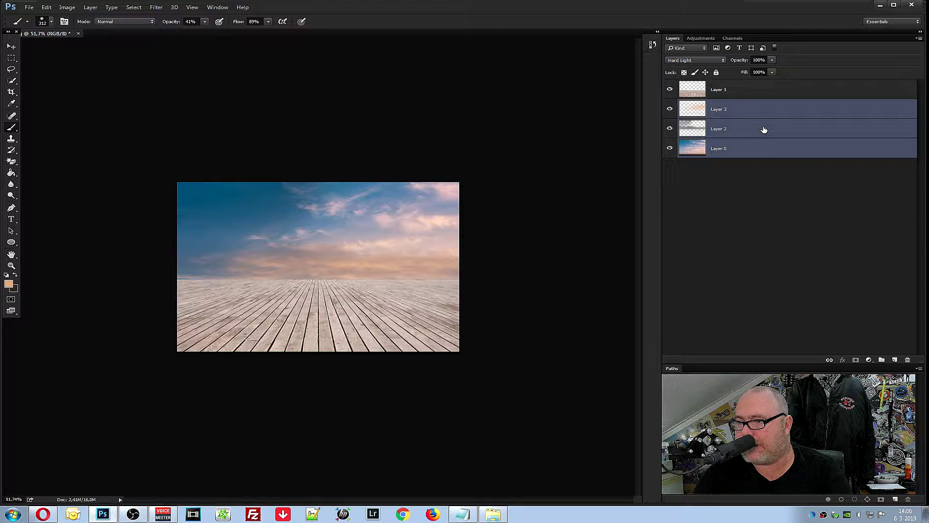
{"action": "right_click", "coordinate": [764, 130]}
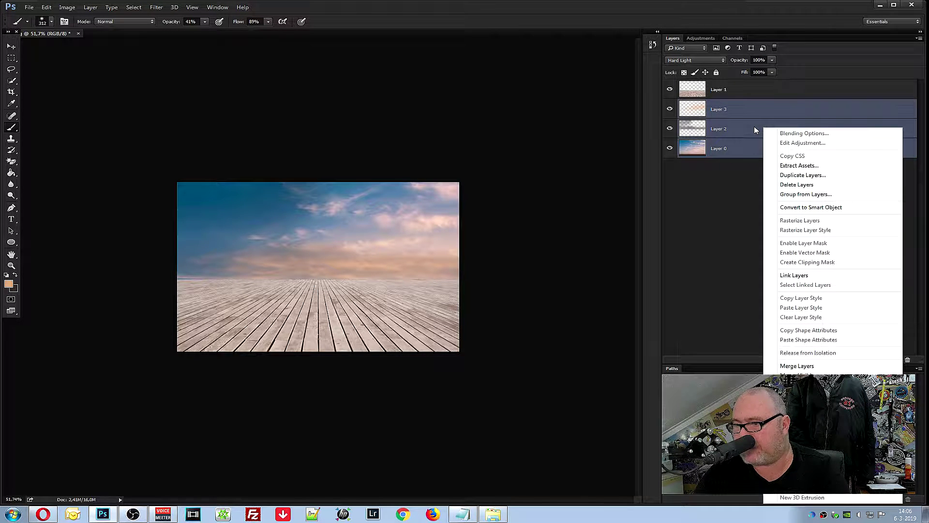
{"action": "left_click", "coordinate": [813, 198]}
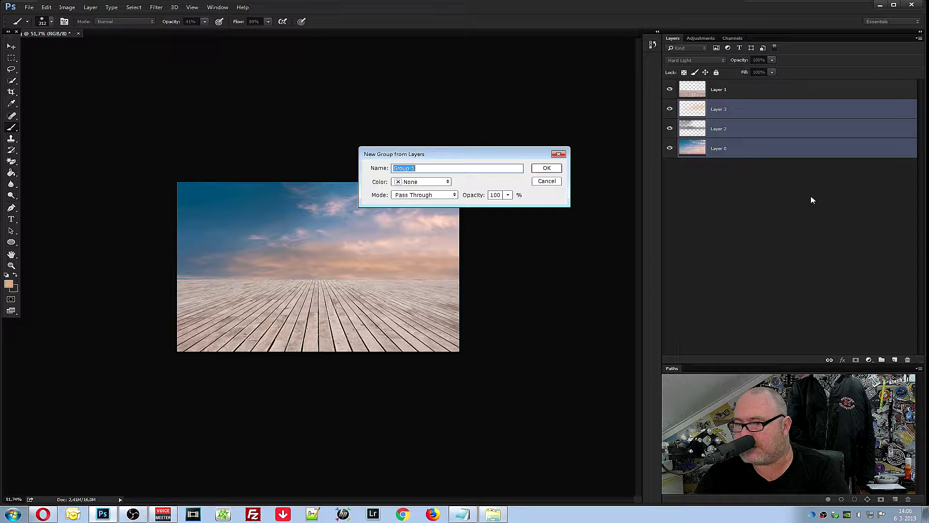
{"action": "left_click", "coordinate": [539, 170]}
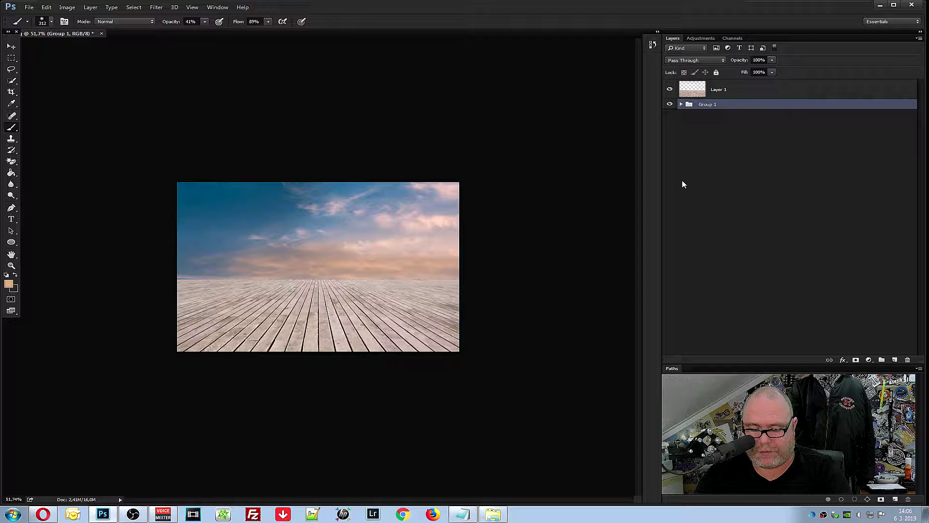
{"action": "key", "text": "ctrl+z"}
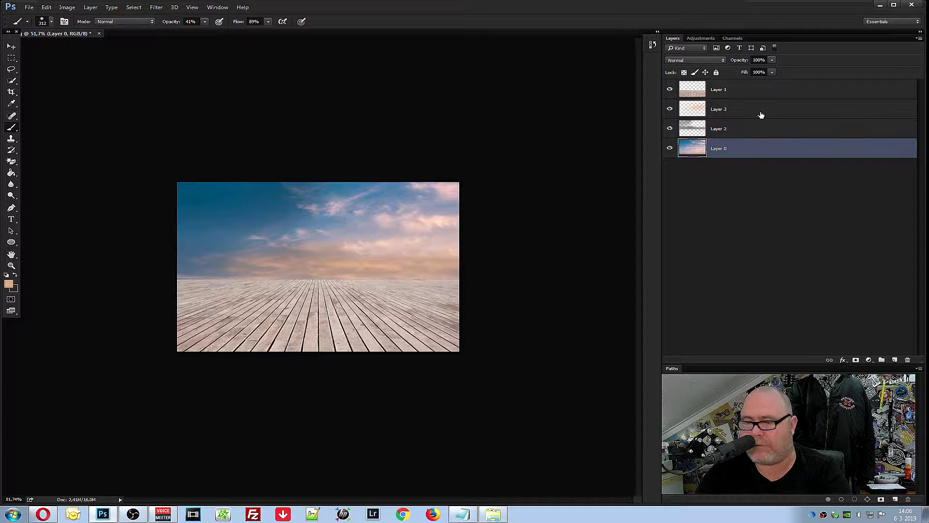
{"action": "left_click", "coordinate": [761, 110], "text": "shift"}
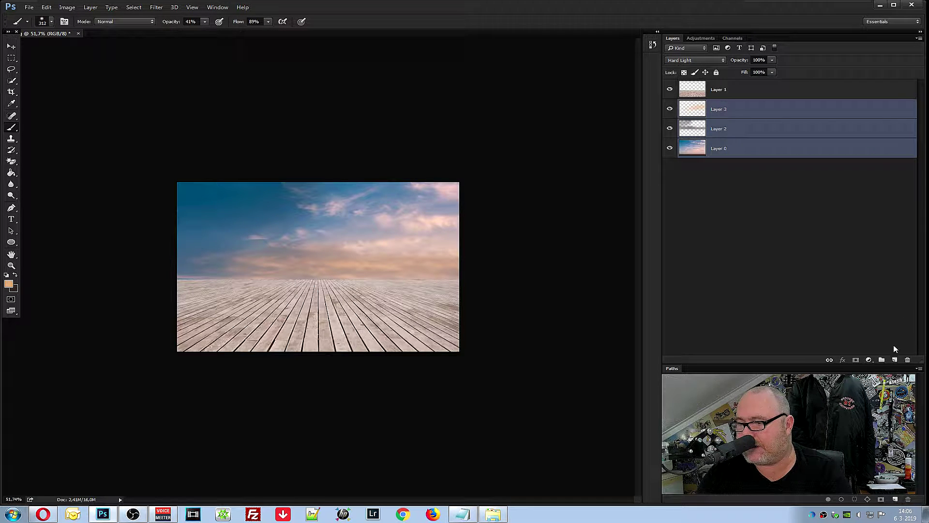
{"action": "left_click", "coordinate": [882, 360]}
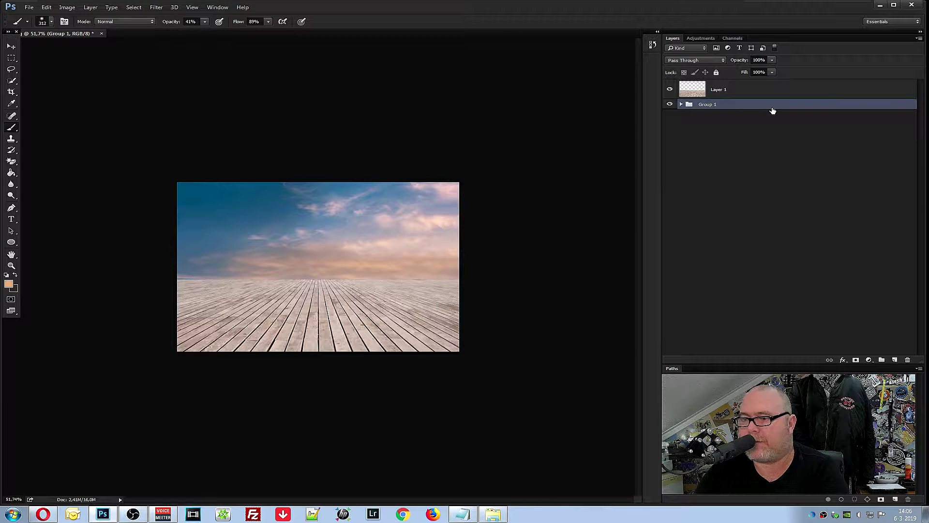
Rename Group 1 to 'Lucht'
{"action": "double_click", "coordinate": [707, 105]}
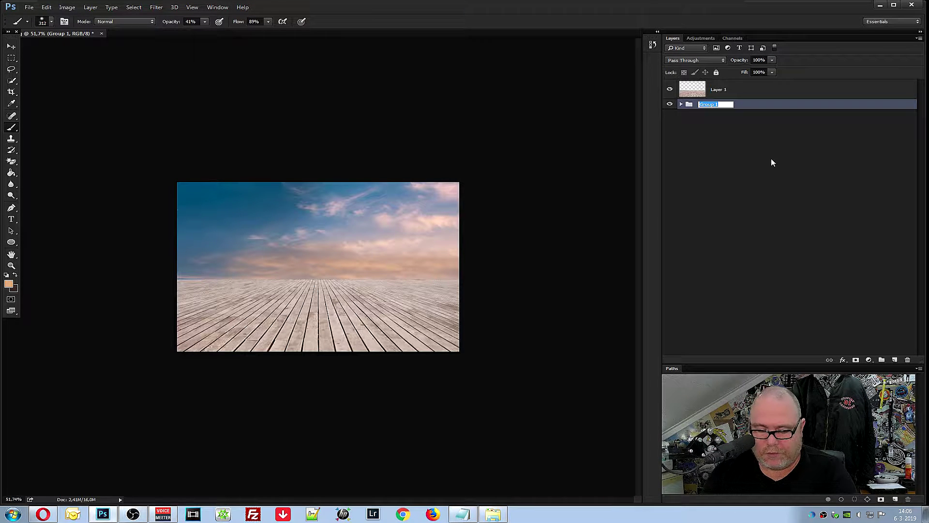
{"action": "type", "text": "Luch"}
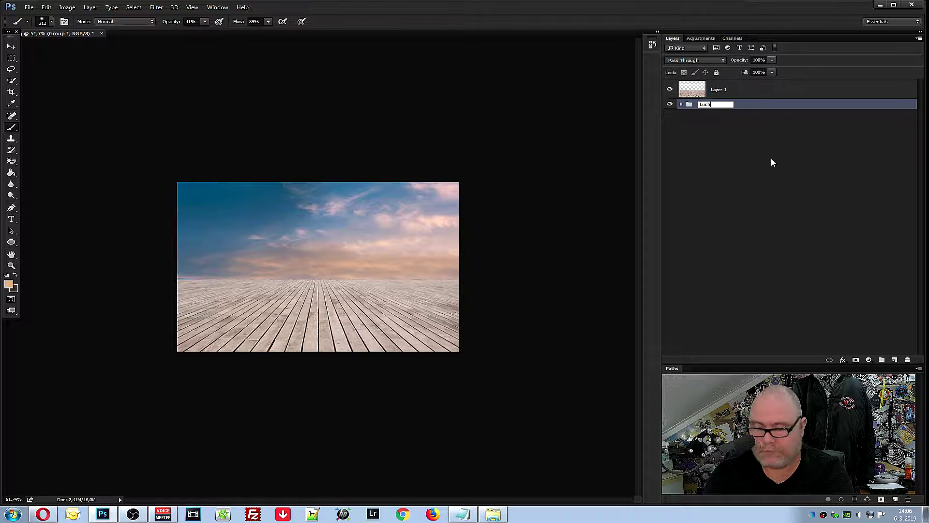
{"action": "type", "text": "t"}
{"action": "key", "text": "Return"}
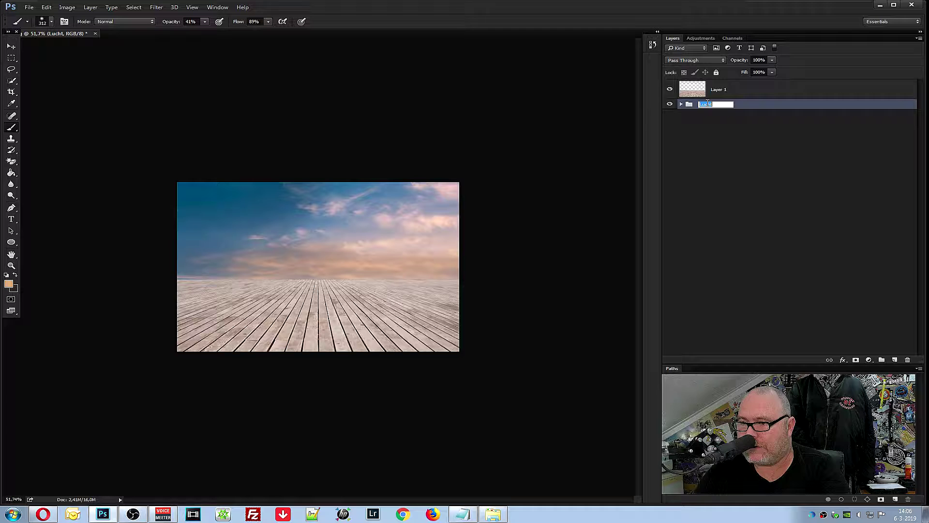
{"action": "left_click", "coordinate": [721, 130]}
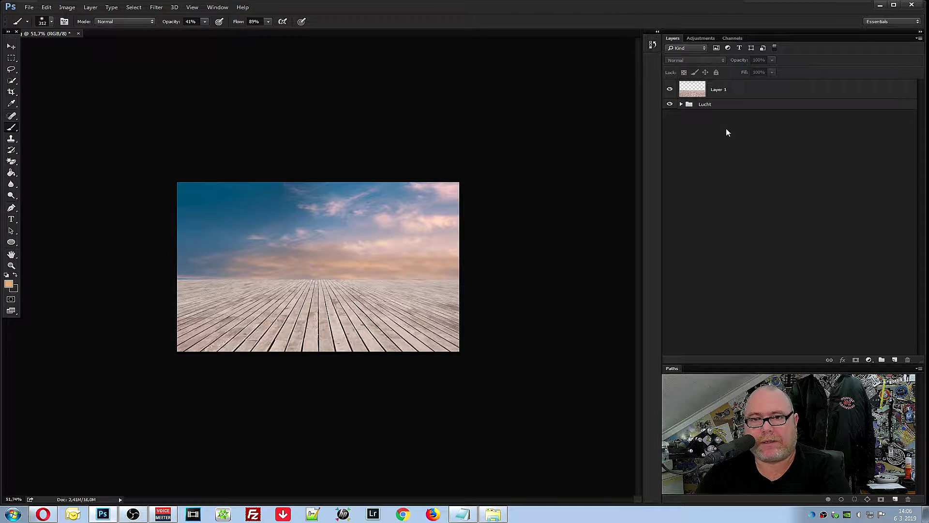
Rename Layer 1 to 'Dock'
{"action": "double_click", "coordinate": [719, 89]}
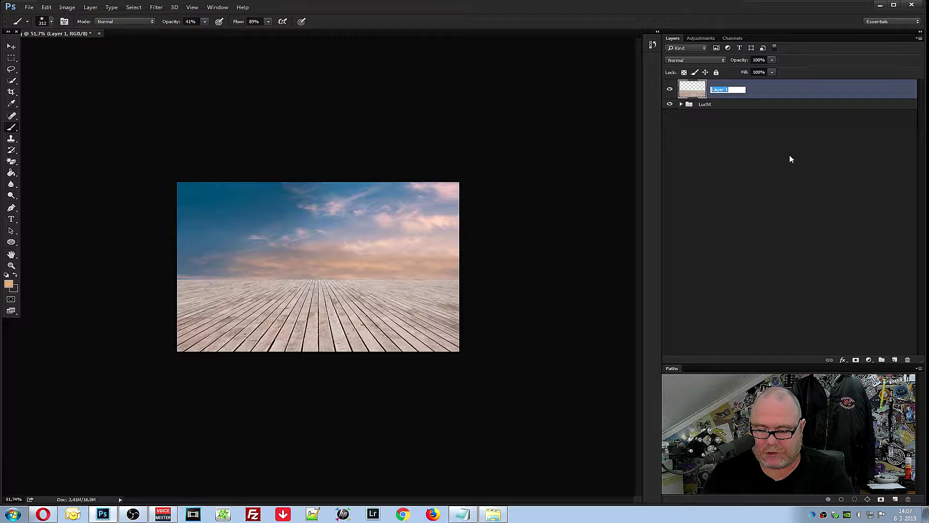
{"action": "type", "text": "Doc"}
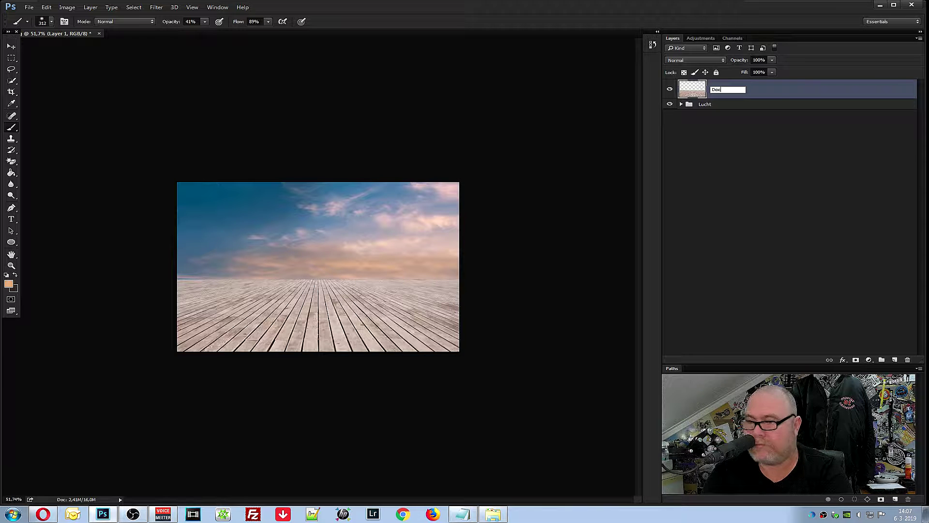
{"action": "key", "text": "Return"}
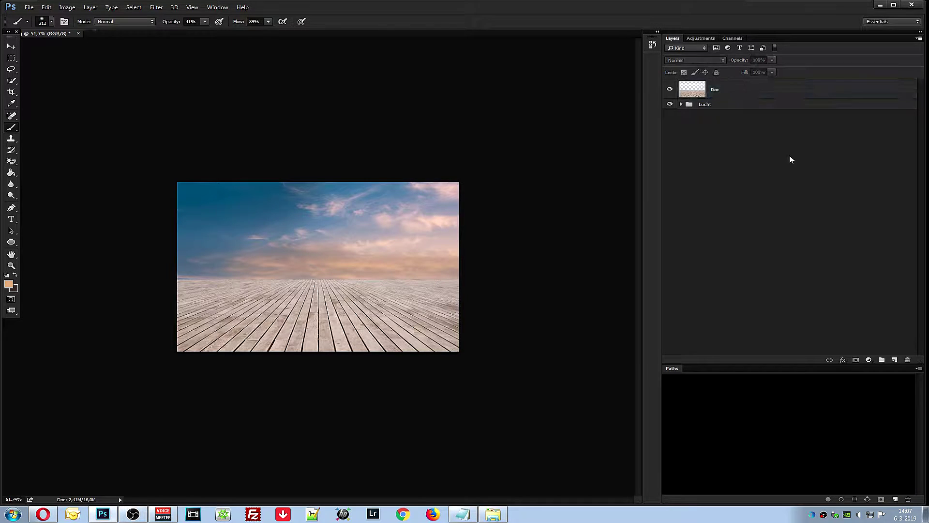
{"action": "double_click", "coordinate": [721, 90]}
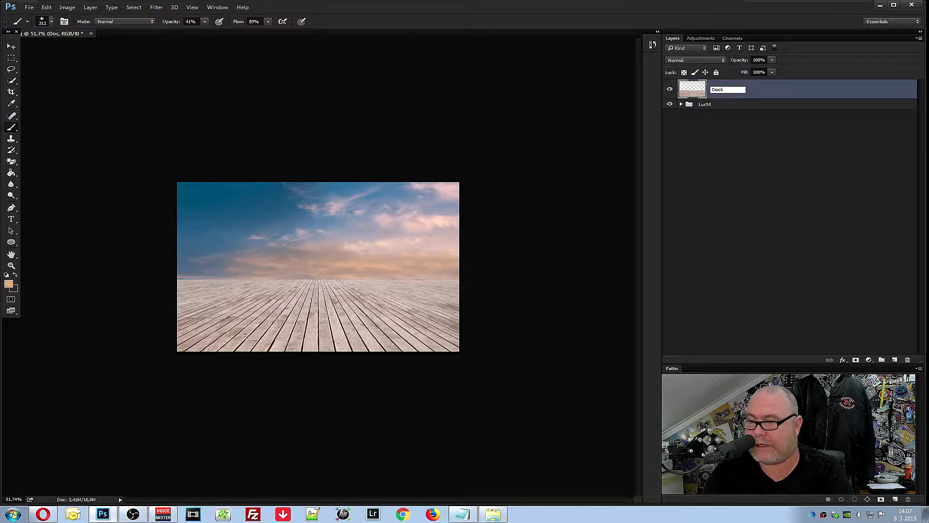
{"action": "key", "text": "Return"}
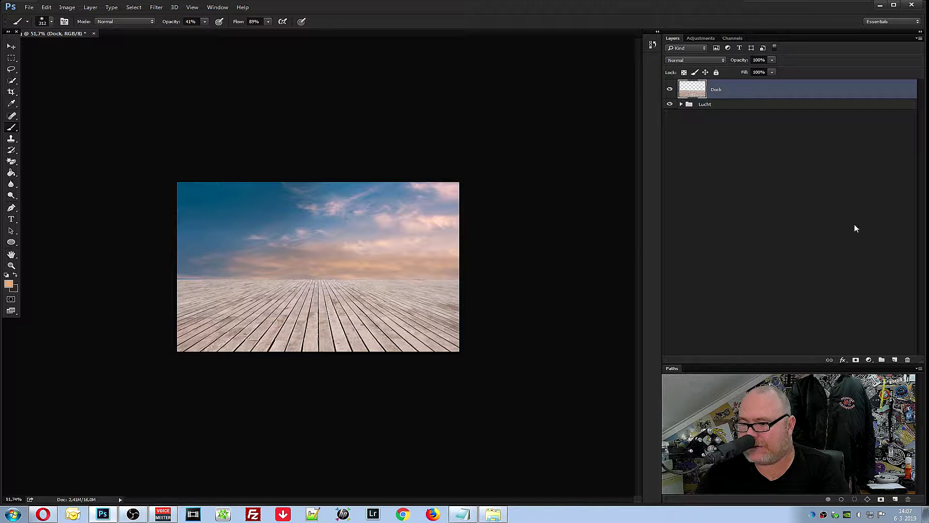
{"action": "left_click", "coordinate": [868, 360]}
{"action": "left_click", "coordinate": [791, 316]}
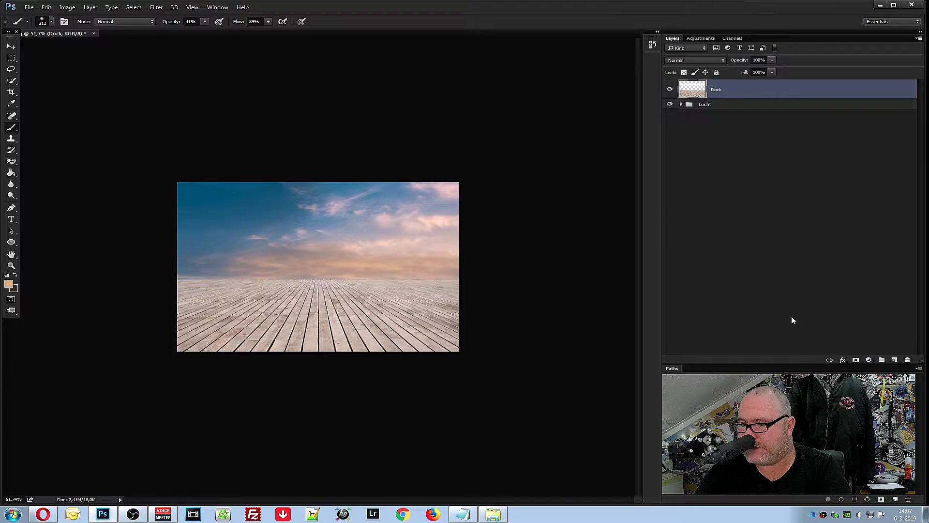
Add Curves 1 clipped to Dock, pulling the white point down and raising the midtones
{"action": "left_click", "coordinate": [870, 363]}
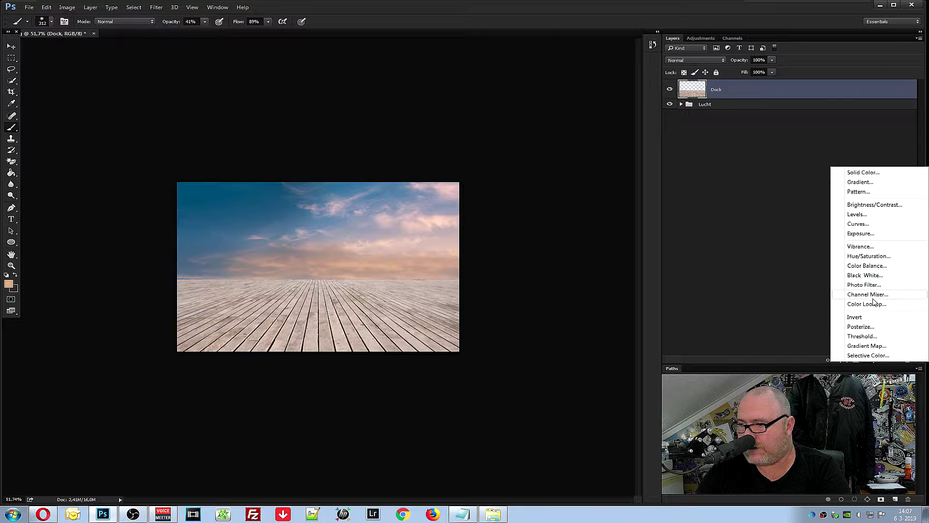
{"action": "left_click", "coordinate": [868, 225]}
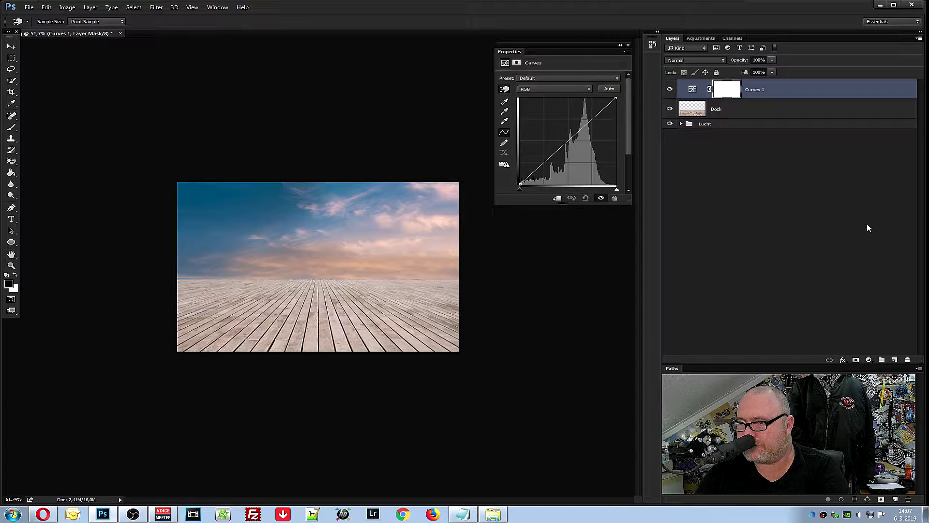
{"action": "left_click", "coordinate": [557, 199]}
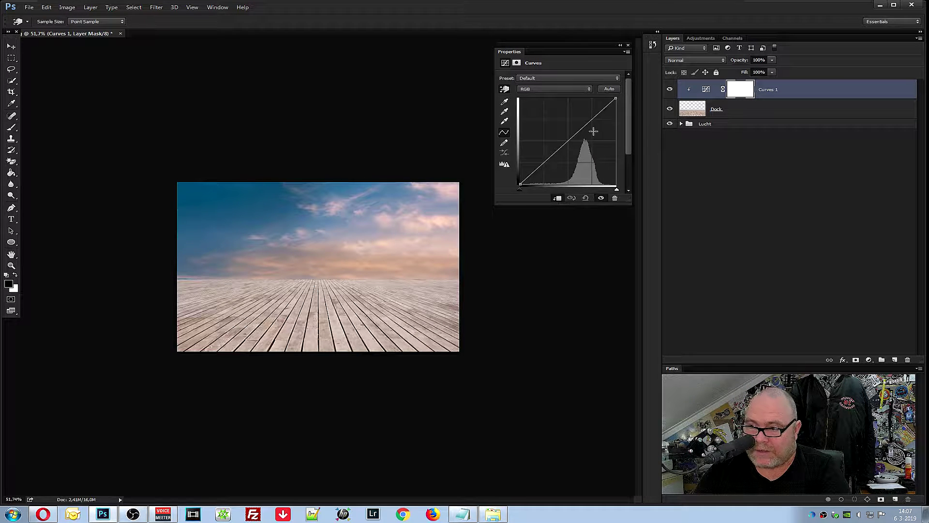
{"action": "left_click_drag", "start_coordinate": [615, 97], "coordinate": [615, 113]}
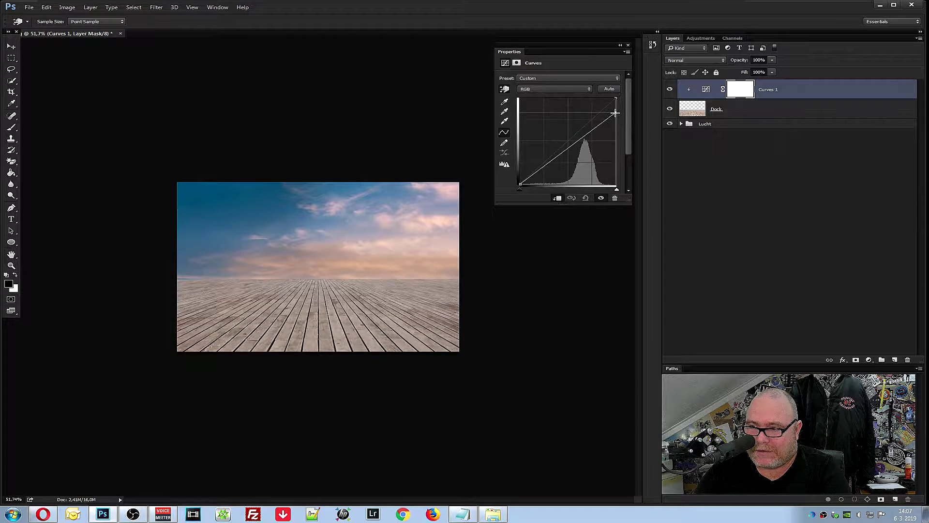
{"action": "left_click_drag", "start_coordinate": [572, 145], "coordinate": [550, 167]}
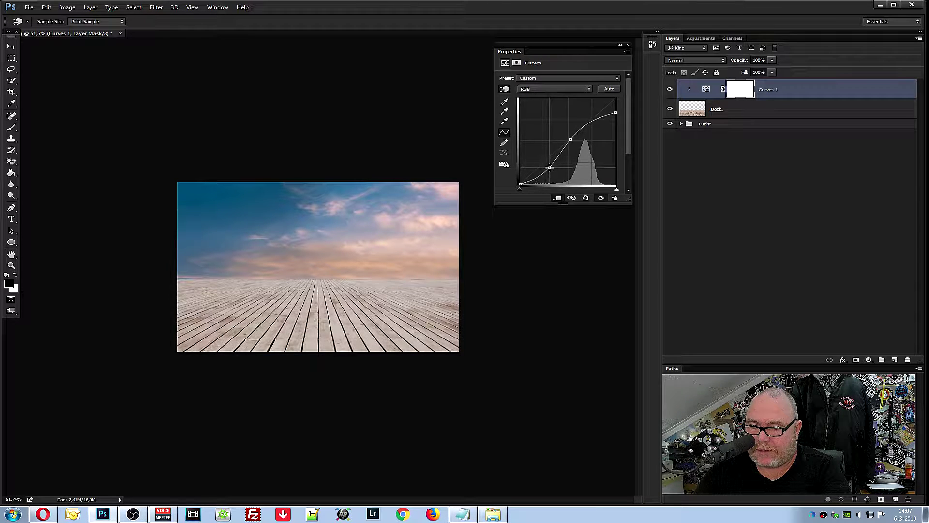
{"action": "left_click", "coordinate": [629, 46]}
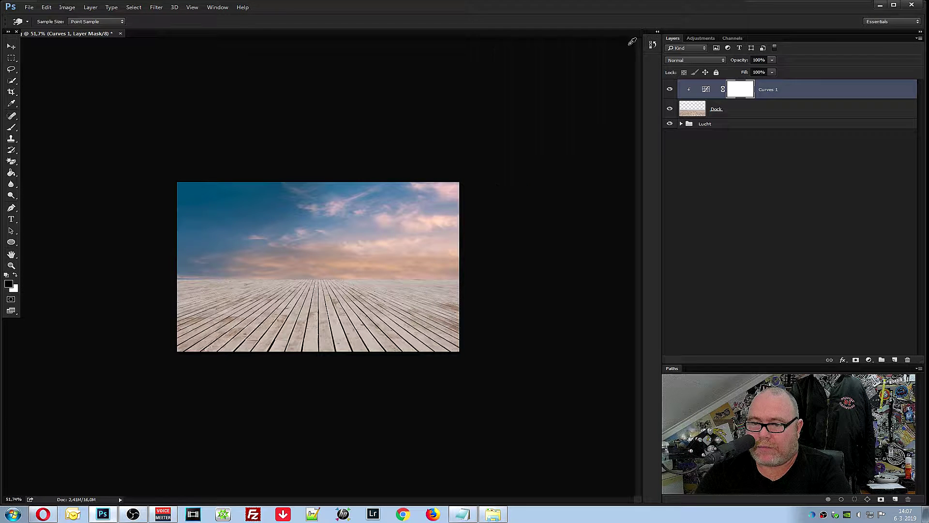
{"action": "left_click", "coordinate": [707, 89]}
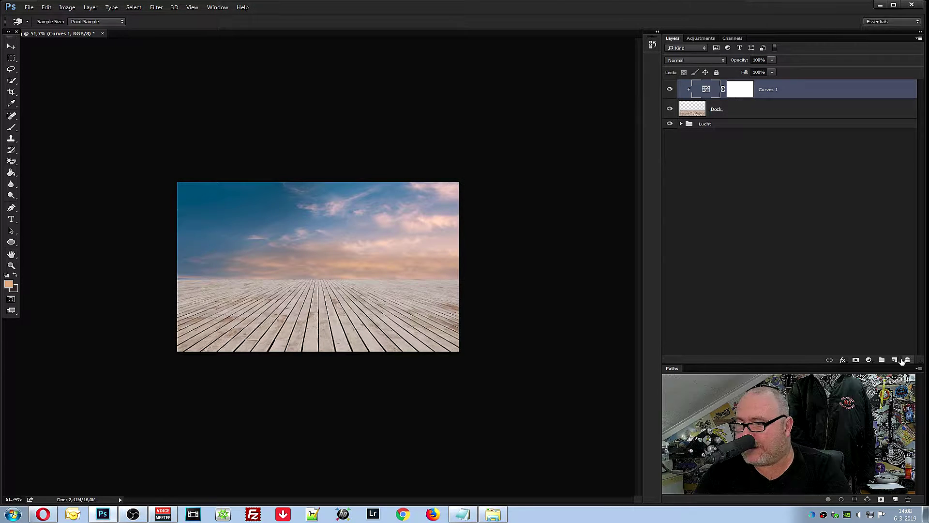
Add Layer 4 clipped to the layer below and sample a grey-brown deck colour
{"action": "left_click", "coordinate": [897, 360]}
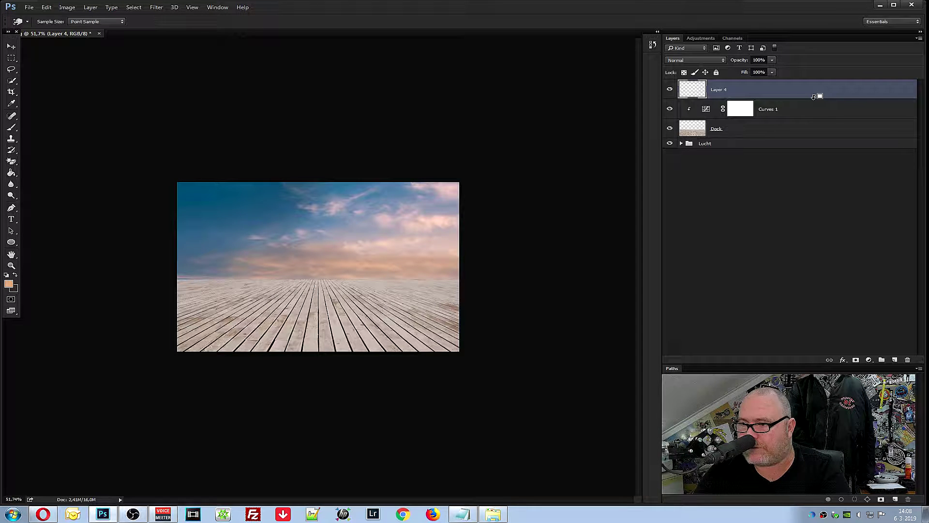
{"action": "left_click", "coordinate": [814, 97], "text": "alt"}
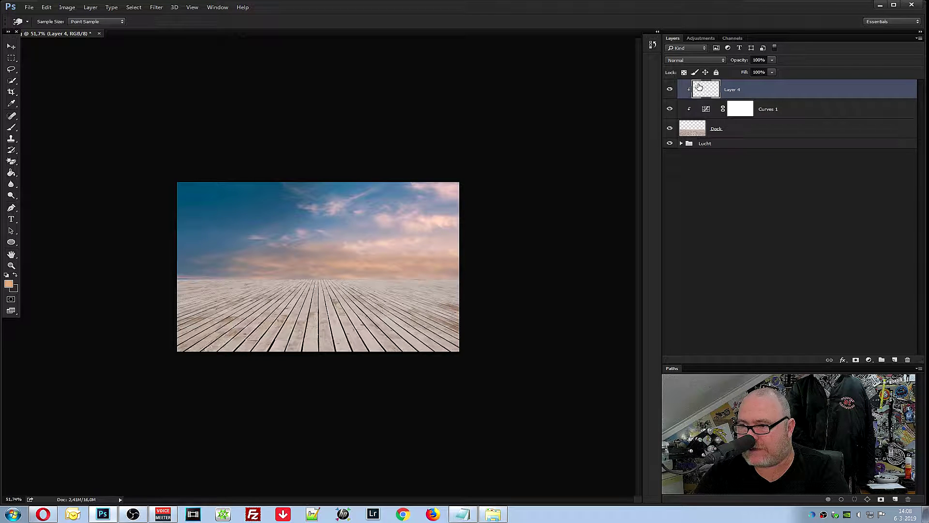
{"action": "left_click", "coordinate": [9, 285]}
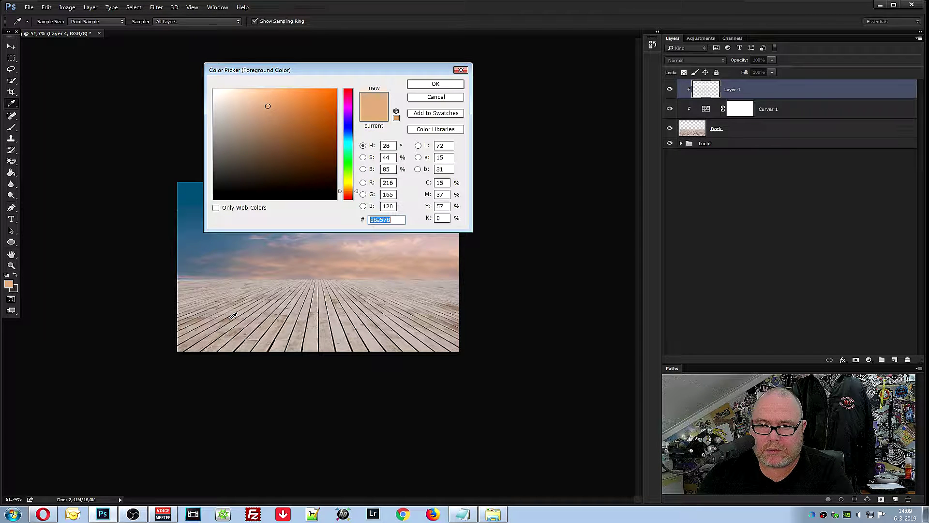
{"action": "left_click", "coordinate": [233, 315]}
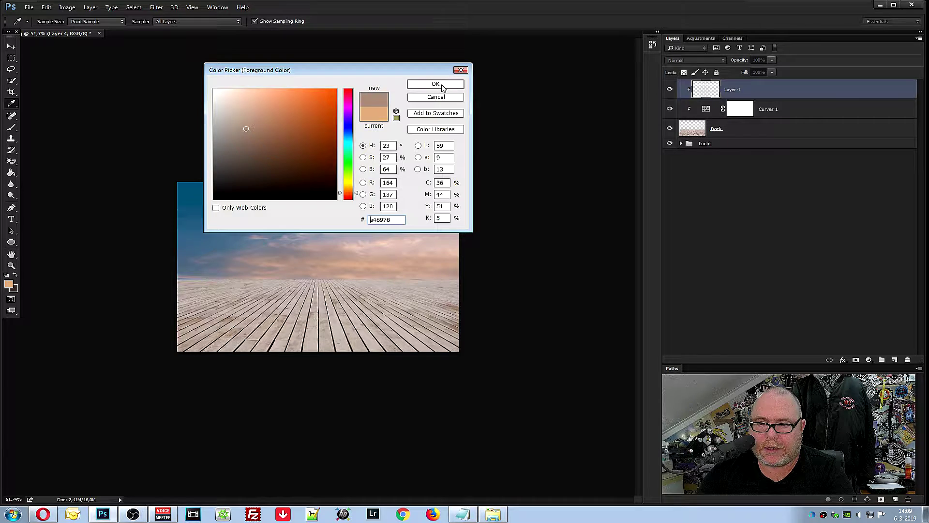
{"action": "left_click", "coordinate": [436, 84]}
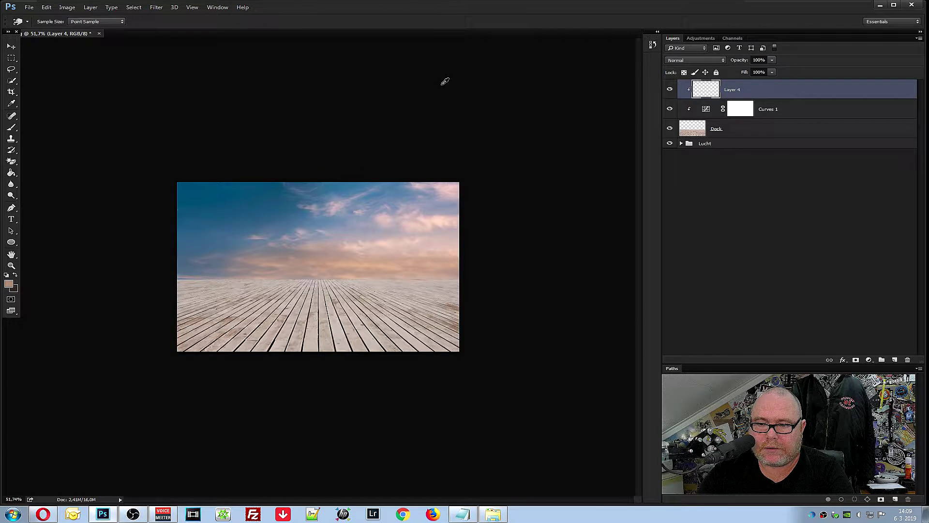
Paint the grey-brown across the lower deck with a soft brush at 51% opacity
{"action": "left_click", "coordinate": [14, 128]}
{"action": "left_click", "coordinate": [54, 128]}
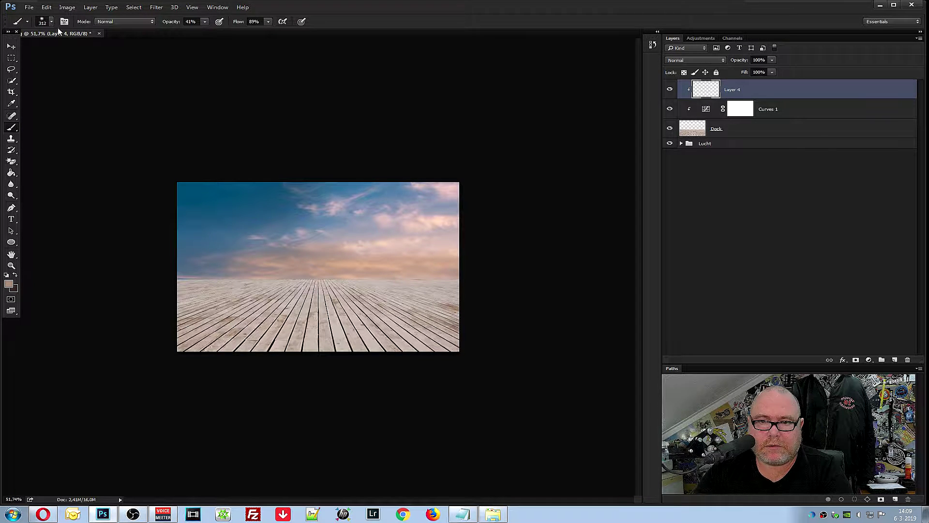
{"action": "left_click", "coordinate": [205, 22]}
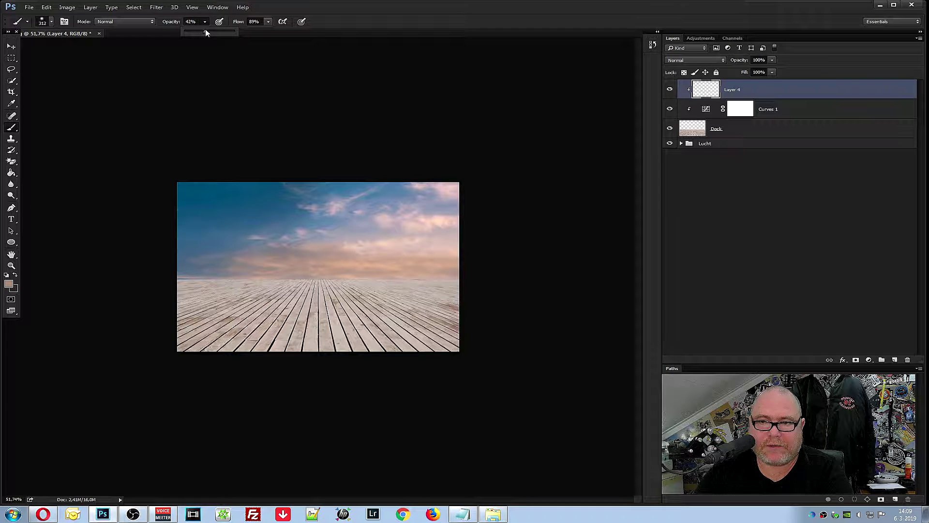
{"action": "left_click", "coordinate": [208, 334]}
{"action": "left_click_drag", "start_coordinate": [367, 335], "coordinate": [251, 332]}
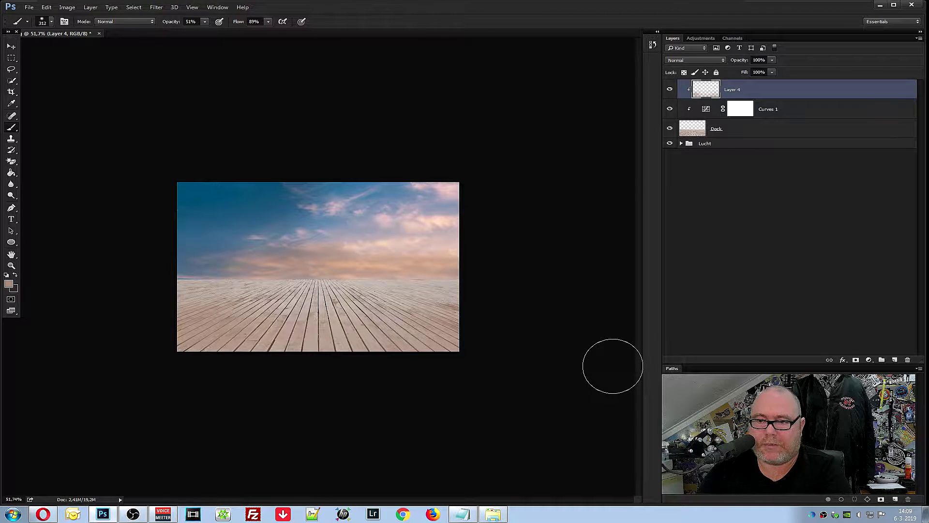
Set Layer 4 to Multiply blending at 67% opacity
{"action": "left_click", "coordinate": [701, 59]}
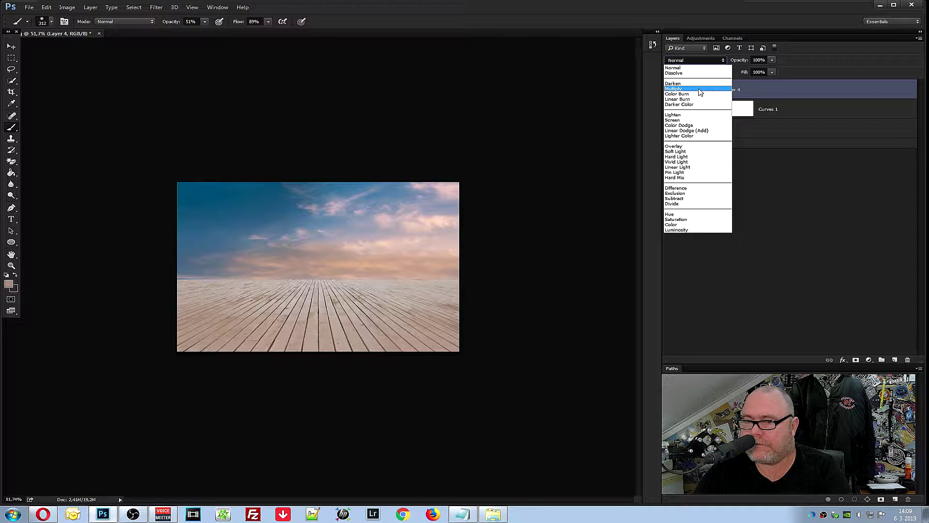
{"action": "left_click", "coordinate": [701, 92]}
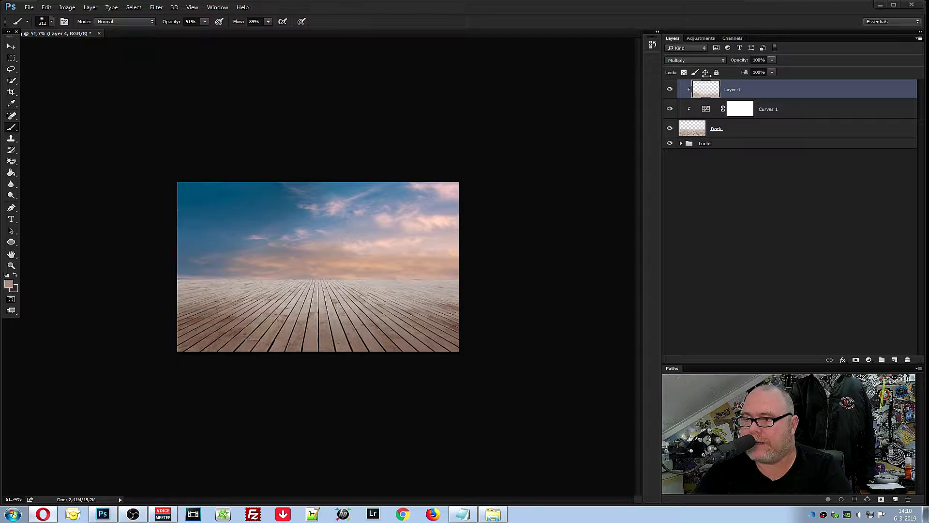
{"action": "left_click", "coordinate": [771, 60]}
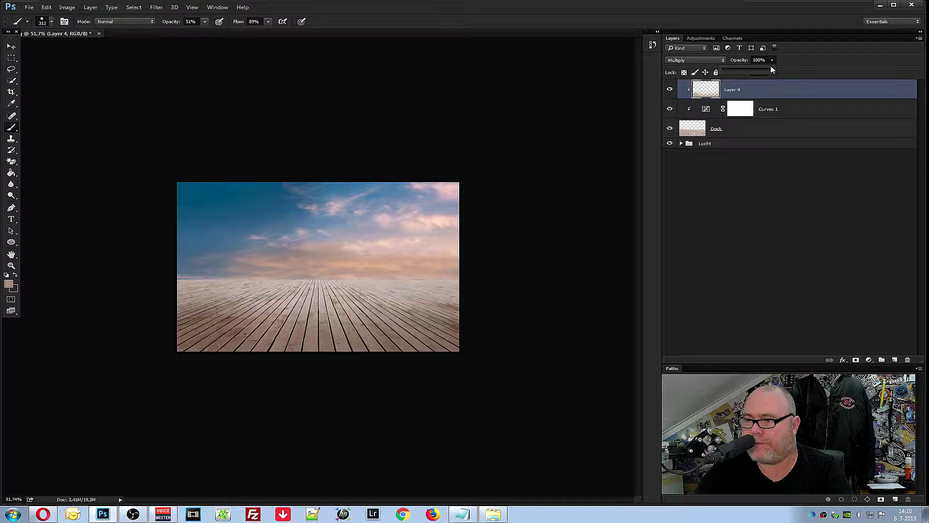
{"action": "mouse_move", "coordinate": [754, 73]}
{"action": "left_mouse_down"}
{"action": "mouse_move", "coordinate": [742, 76]}
{"action": "mouse_move", "coordinate": [751, 82]}
{"action": "left_mouse_up"}
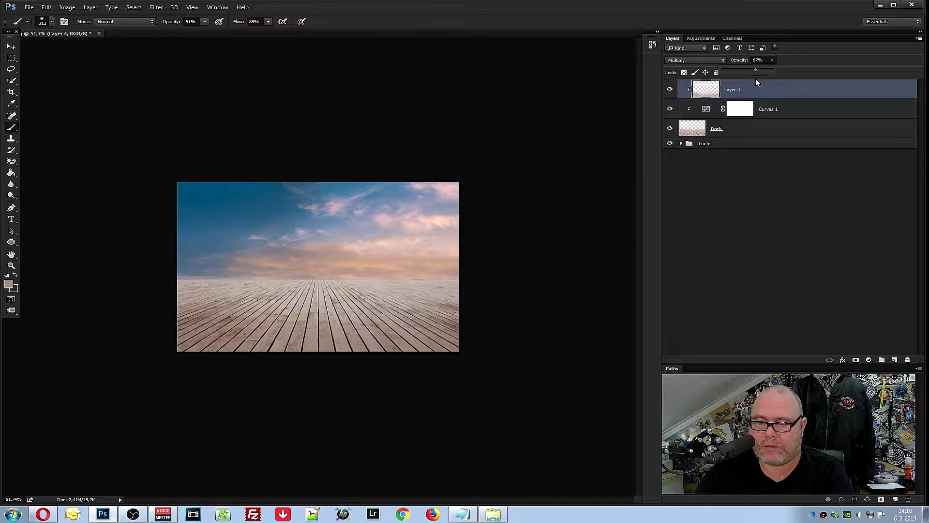
{"action": "left_click", "coordinate": [789, 198]}
{"action": "left_click", "coordinate": [775, 89]}
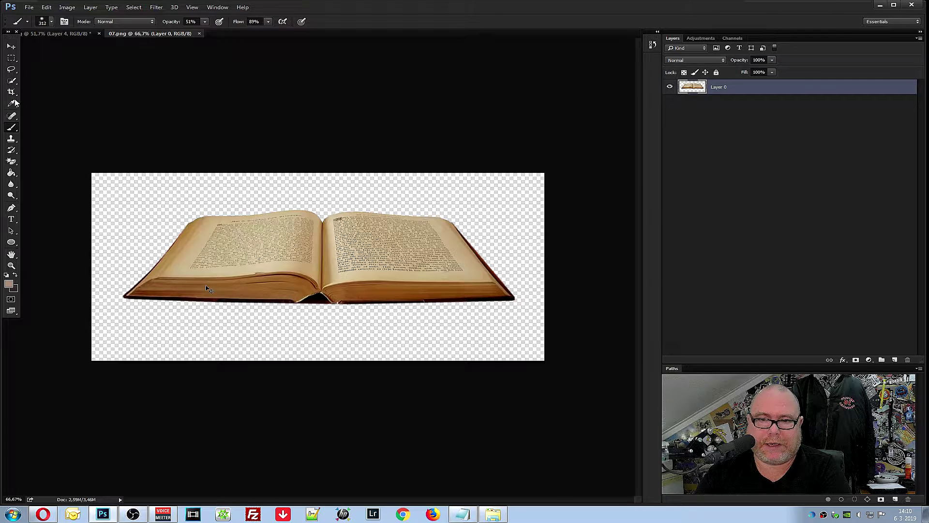
Nudge the open book slightly right and down with the Move tool
{"action": "left_click", "coordinate": [11, 162]}
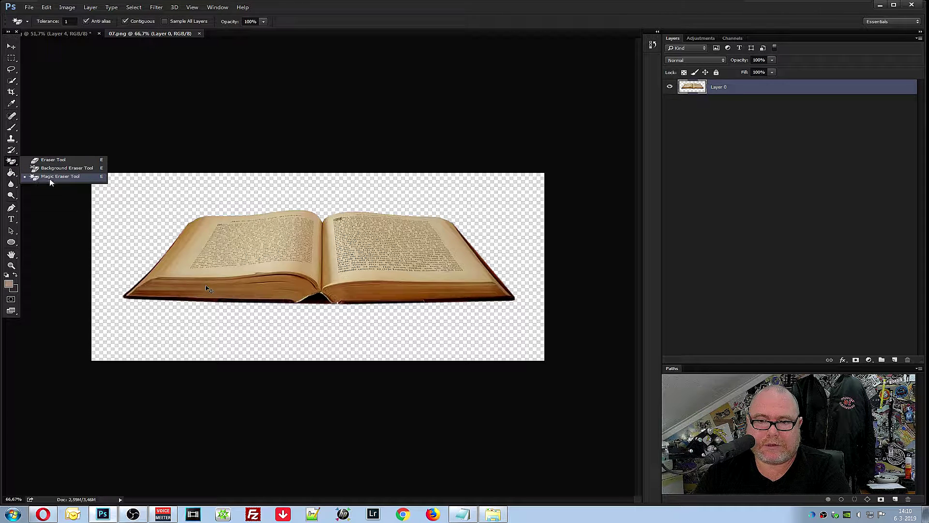
{"action": "left_click", "coordinate": [11, 57]}
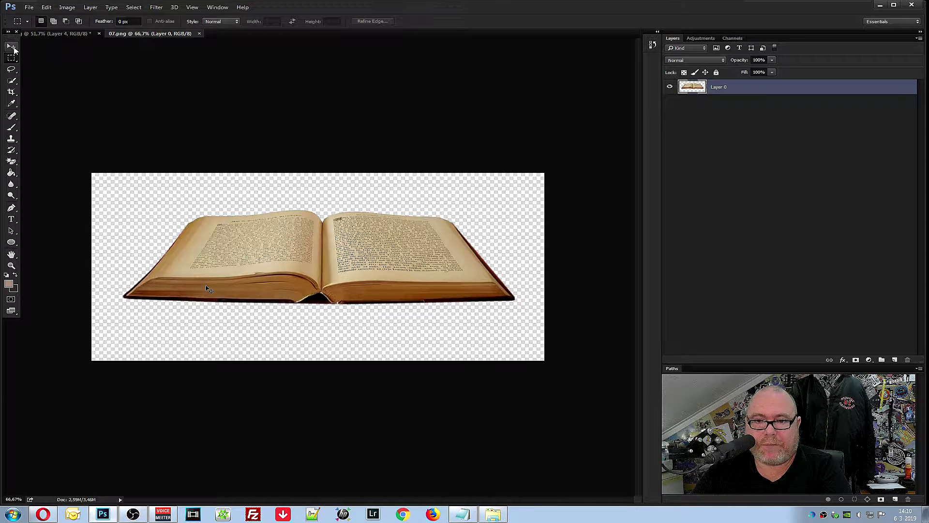
{"action": "left_click", "coordinate": [11, 47]}
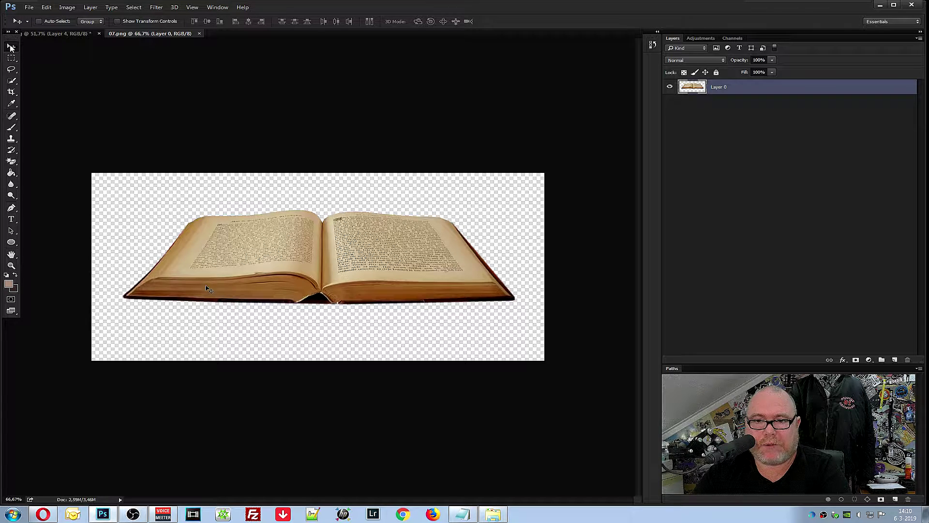
{"action": "mouse_move", "coordinate": [239, 245]}
{"action": "left_mouse_down"}
{"action": "mouse_move", "coordinate": [170, 145]}
{"action": "mouse_move", "coordinate": [265, 260]}
{"action": "left_mouse_up"}
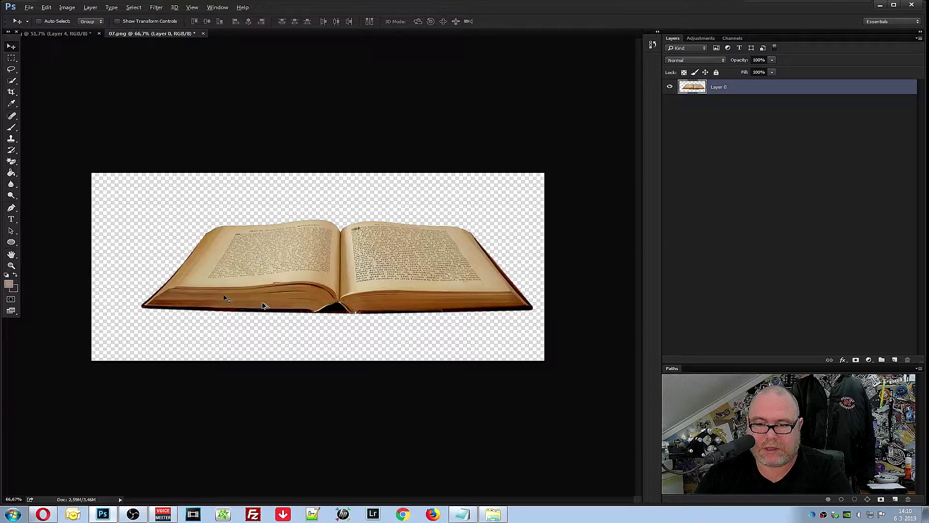
{"action": "scroll", "coordinate": [264, 302], "scroll_direction": "up", "scroll_amount": 2}
{"action": "scroll", "coordinate": [264, 303], "scroll_direction": "up", "scroll_amount": 2}
{"action": "scroll", "coordinate": [264, 303], "scroll_direction": "up", "scroll_amount": 2}
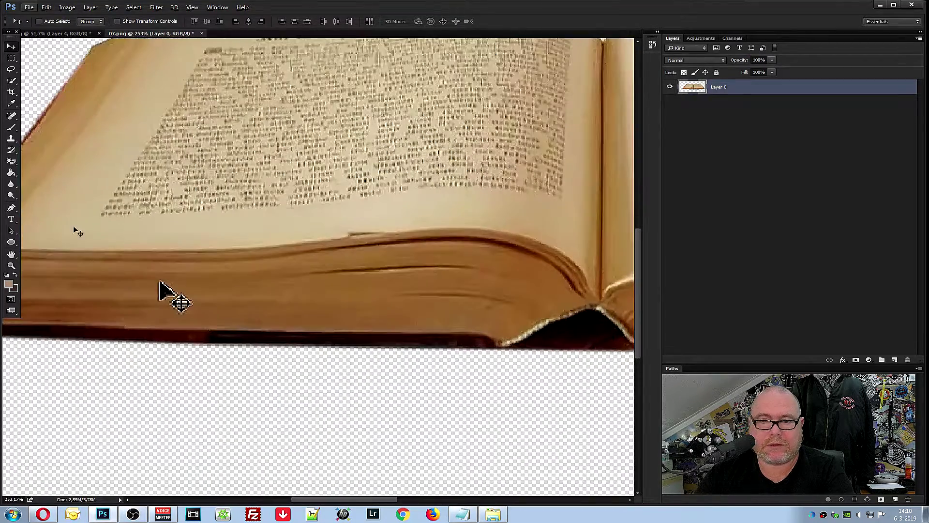
Set a Clone Stamp source on the book's edge with a 46 px brush
{"action": "left_click", "coordinate": [11, 140]}
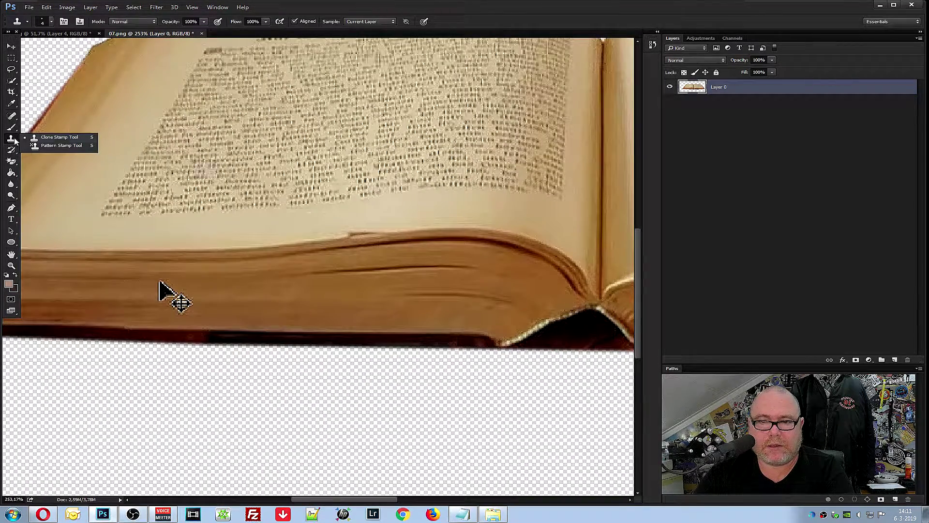
{"action": "left_click", "coordinate": [249, 310], "text": "alt"}
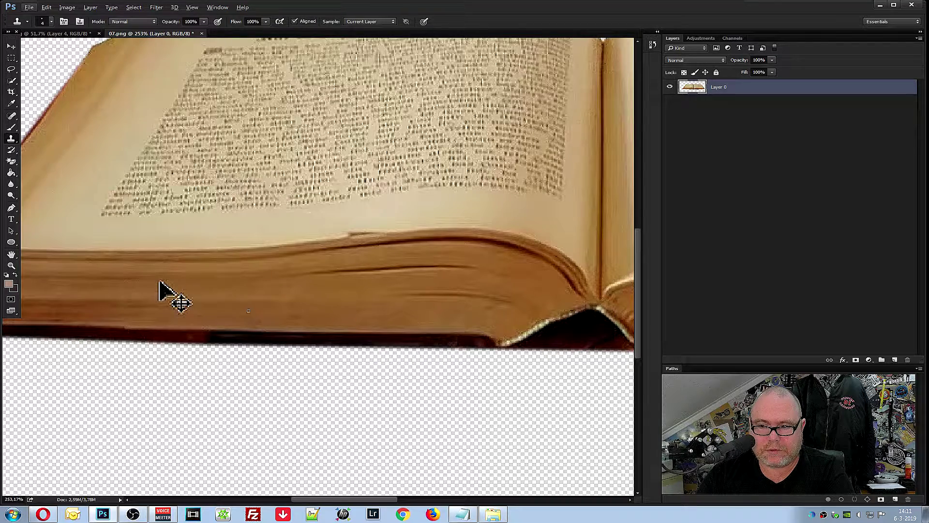
{"action": "left_click", "coordinate": [51, 21]}
{"action": "left_click", "coordinate": [80, 48]}
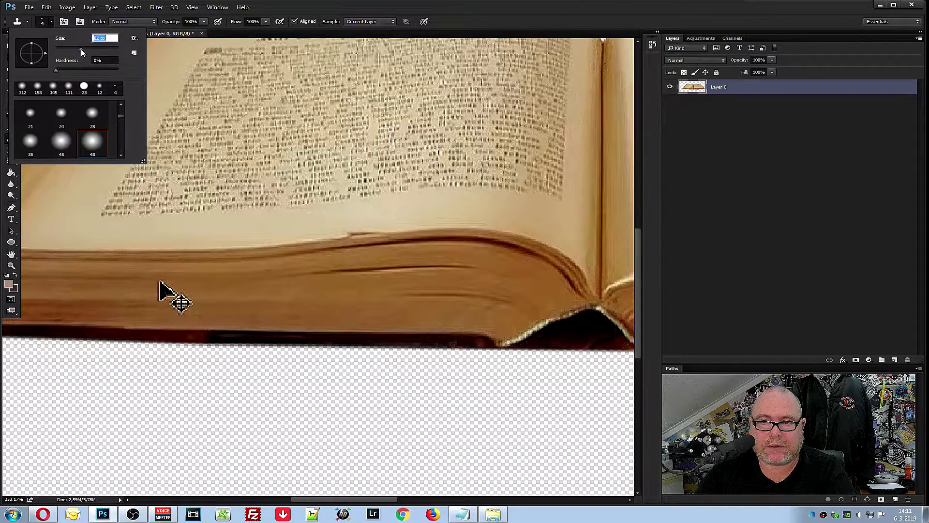
{"action": "scroll", "coordinate": [257, 256], "scroll_direction": "down", "scroll_amount": 15}
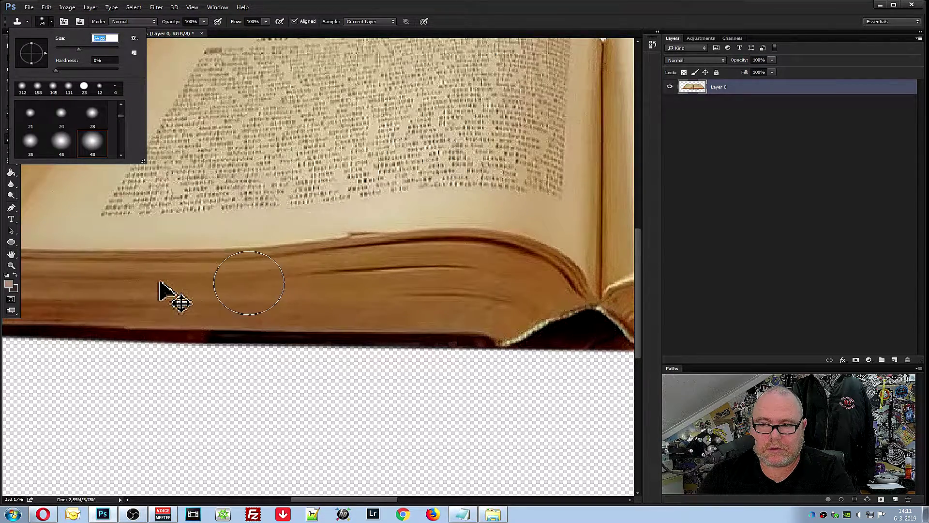
{"action": "scroll", "coordinate": [248, 290], "scroll_direction": "down", "scroll_amount": 4}
{"action": "scroll", "coordinate": [245, 294], "scroll_direction": "down", "scroll_amount": 4}
{"action": "scroll", "coordinate": [242, 299], "scroll_direction": "down", "scroll_amount": 4}
{"action": "key", "text": "Return"}
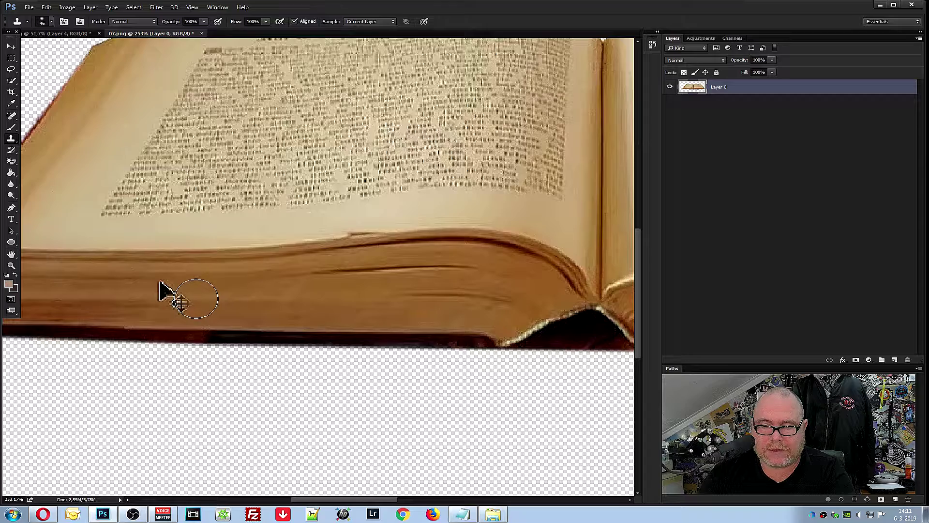
Clone over the book's lower page edge, then load the book's outline as a selection
{"action": "left_click_drag", "start_coordinate": [162, 285], "coordinate": [157, 289]}
{"action": "scroll", "coordinate": [157, 289], "scroll_direction": "down", "scroll_amount": 1}
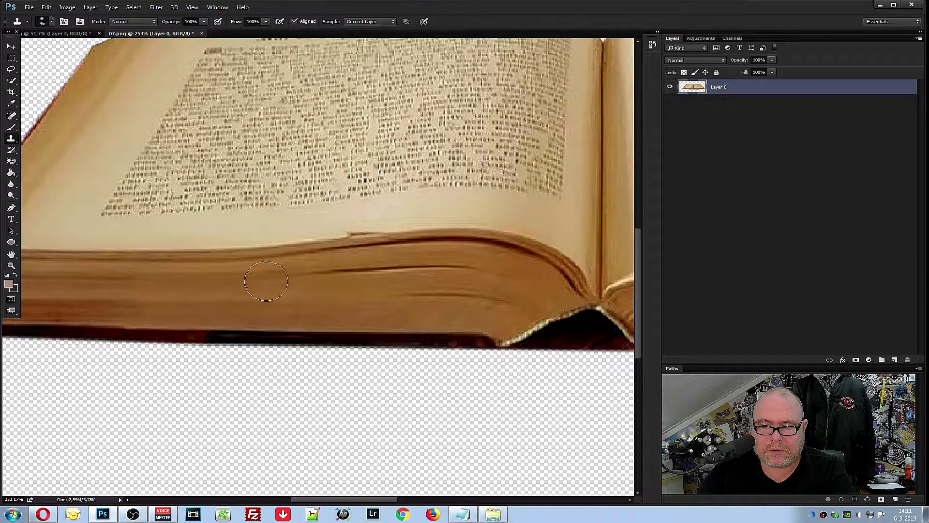
{"action": "scroll", "coordinate": [291, 281], "scroll_direction": "down", "scroll_amount": 2}
{"action": "scroll", "coordinate": [316, 277], "scroll_direction": "down", "scroll_amount": 1}
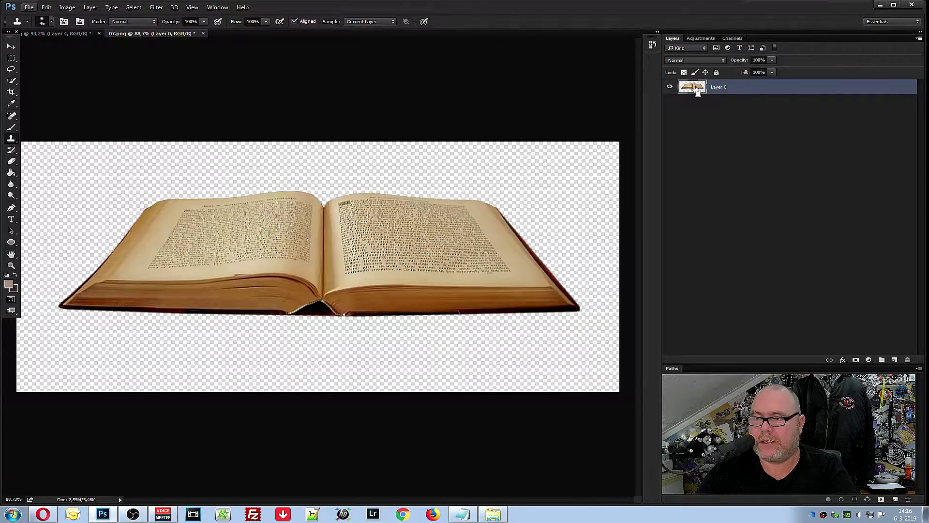
{"action": "left_click", "coordinate": [692, 86], "text": "ctrl"}
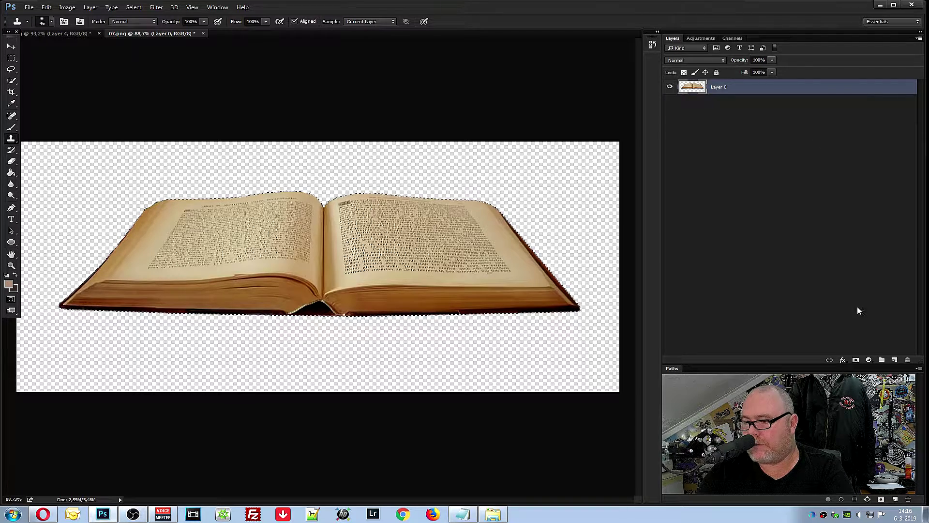
Mask the book to its selection and drag it into the deck-and-sky composite as Layer 5
{"action": "left_click", "coordinate": [857, 360]}
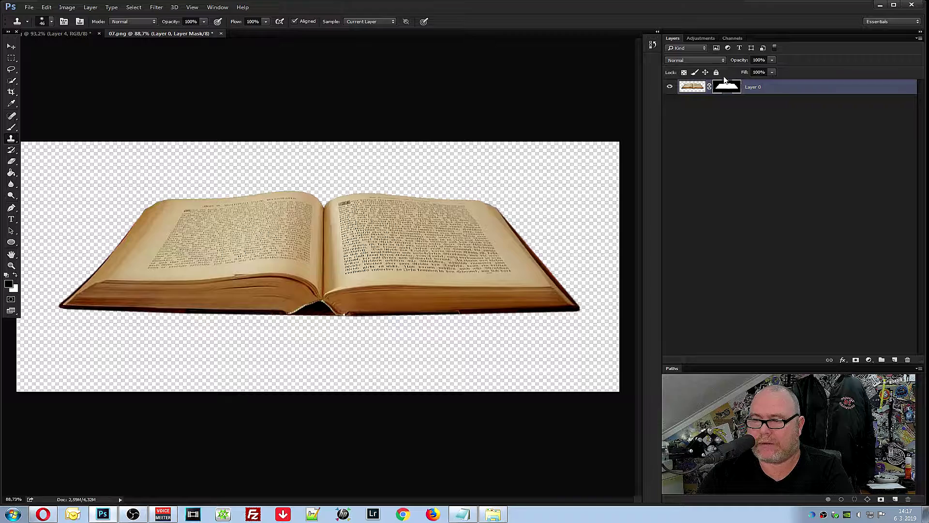
{"action": "left_click", "coordinate": [12, 47]}
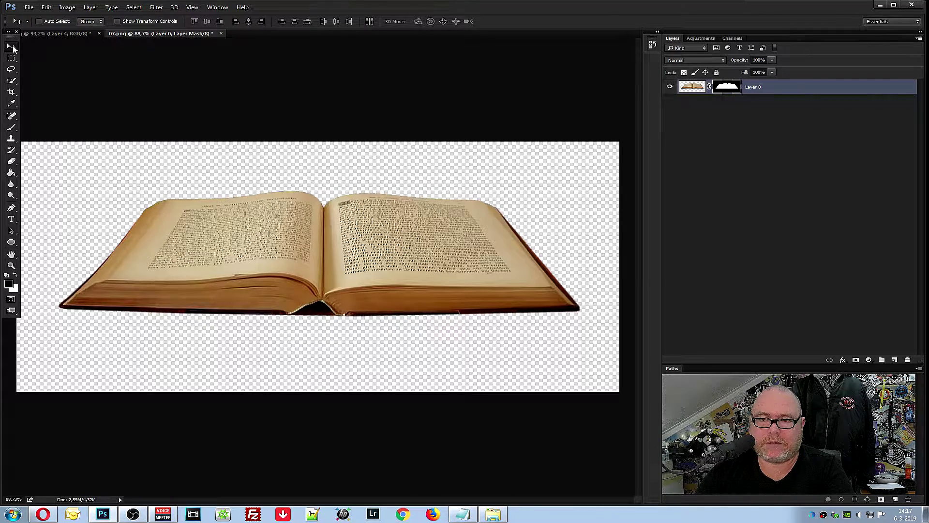
{"action": "left_click_drag", "start_coordinate": [228, 249], "coordinate": [82, 36]}
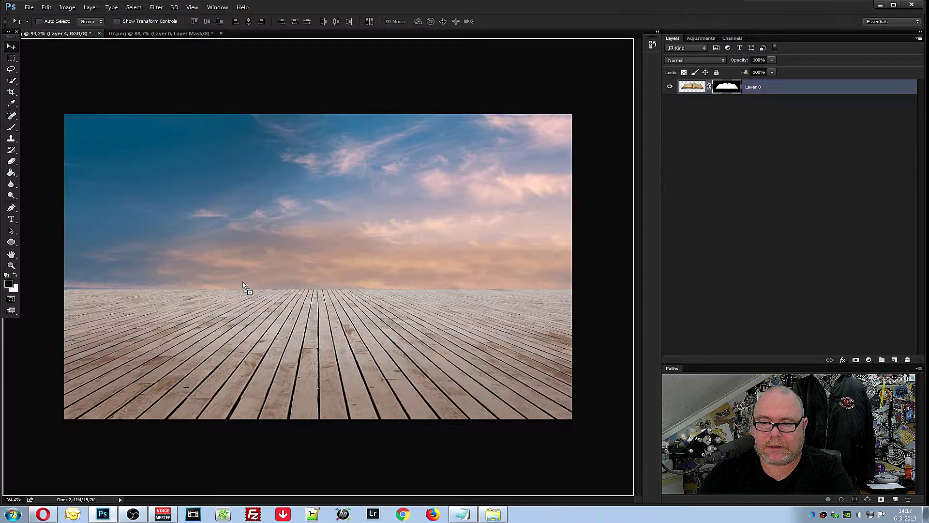
{"action": "left_click_drag", "start_coordinate": [81, 36], "coordinate": [244, 285]}
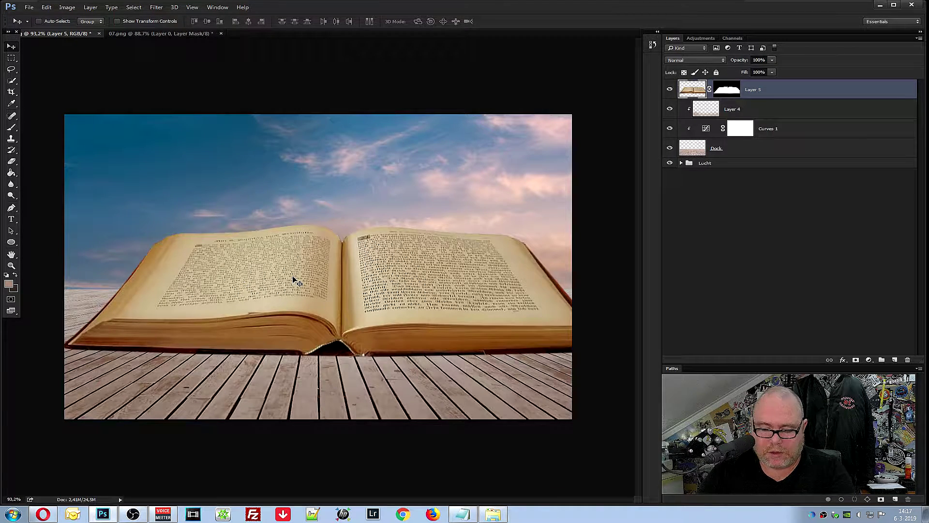
Shrink the book to about 79%, squash it onto the dock, and widen its front edge in perspective
{"action": "key", "text": "ctrl+t"}
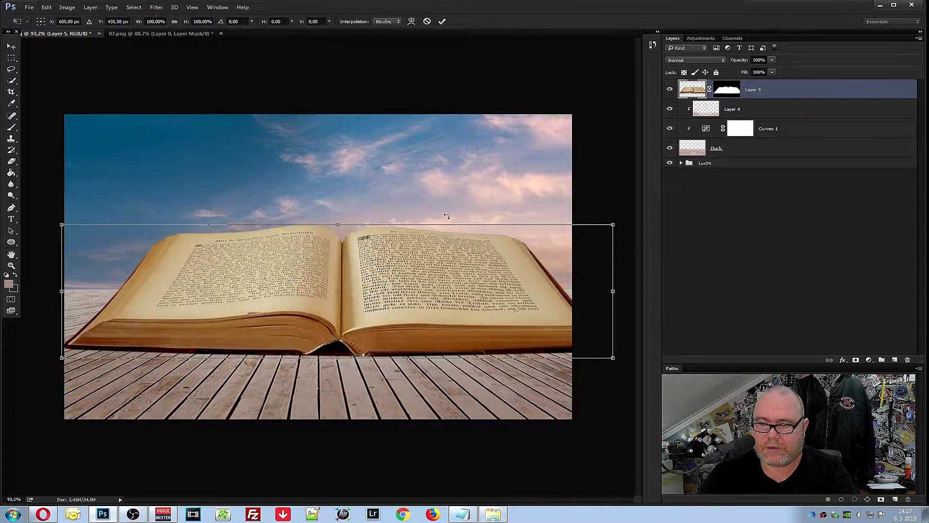
{"action": "left_click_drag", "start_coordinate": [613, 224], "coordinate": [496, 252]}
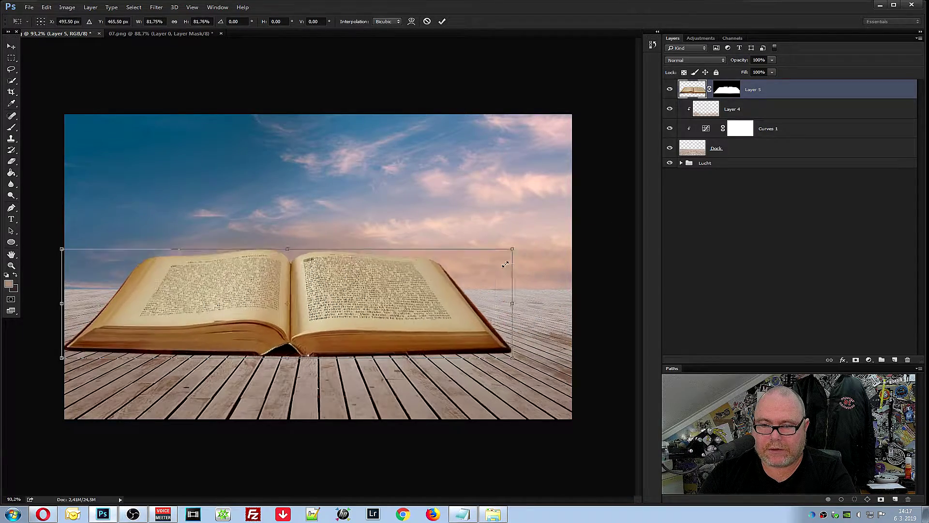
{"action": "mouse_move", "coordinate": [332, 315]}
{"action": "left_mouse_down"}
{"action": "mouse_move", "coordinate": [366, 336]}
{"action": "mouse_move", "coordinate": [369, 358]}
{"action": "left_mouse_up"}
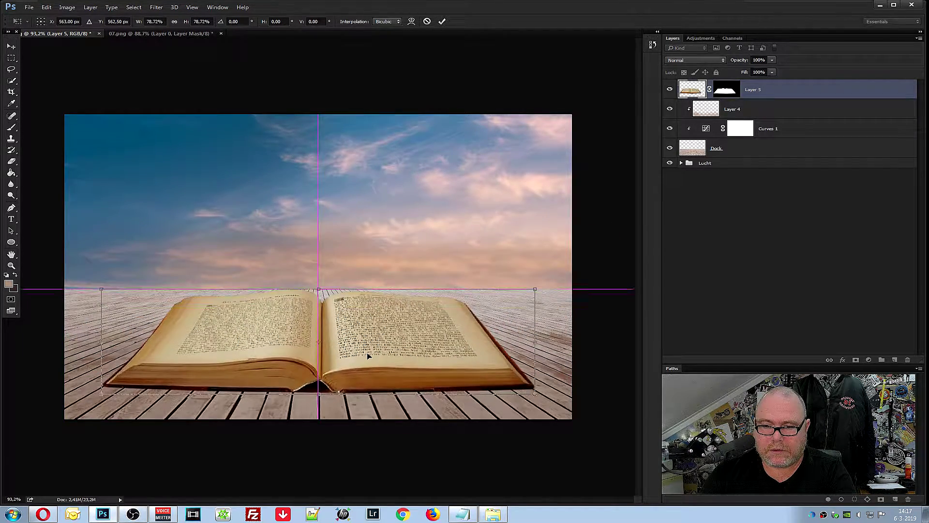
{"action": "left_click_drag", "start_coordinate": [319, 289], "coordinate": [319, 306]}
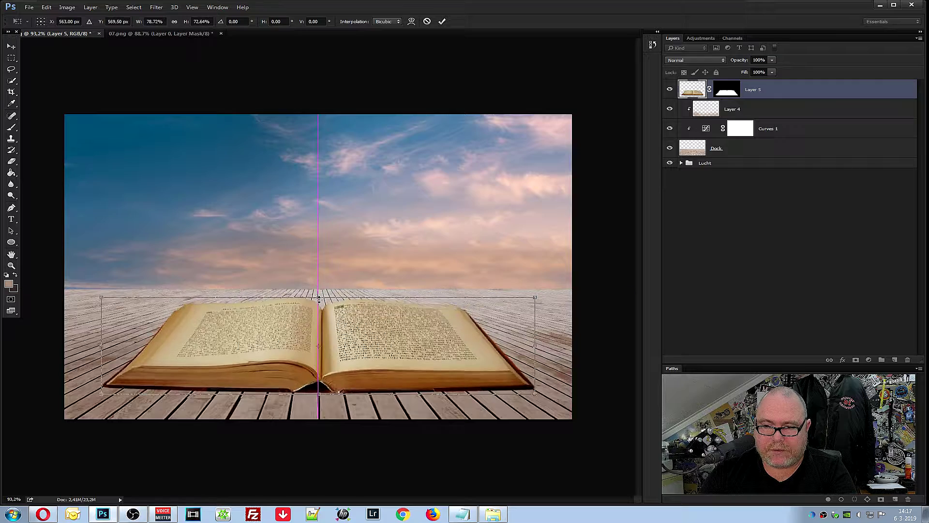
{"action": "right_click", "coordinate": [360, 348]}
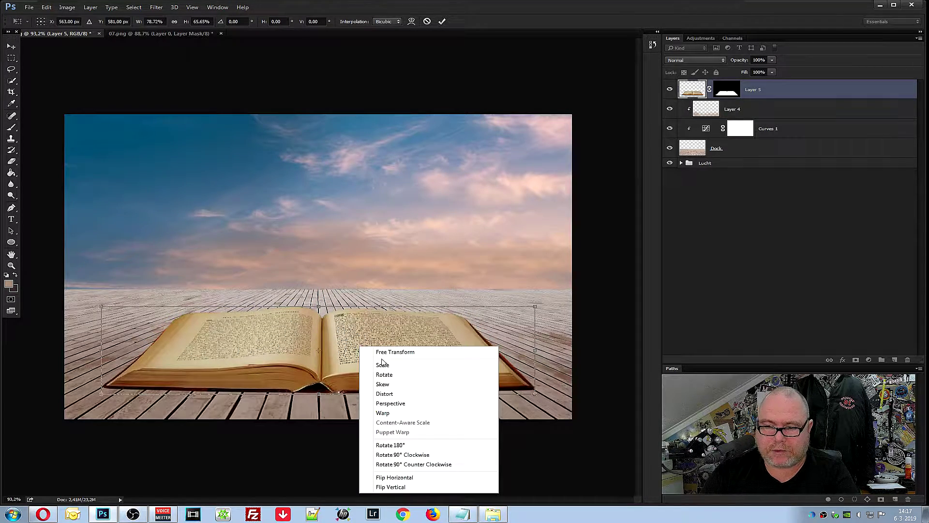
{"action": "left_click", "coordinate": [408, 404]}
{"action": "left_click_drag", "start_coordinate": [534, 394], "coordinate": [641, 398]}
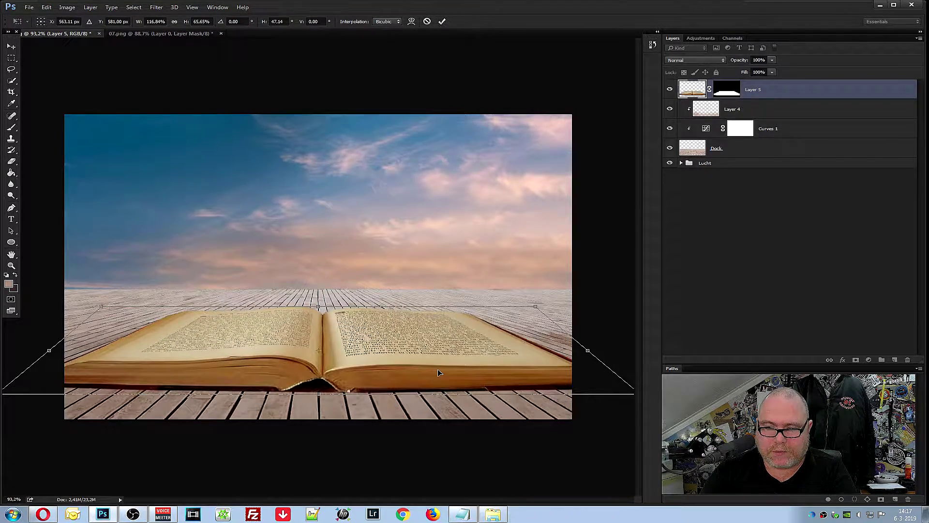
{"action": "key", "text": "Return"}
Shrink the book slightly again and centre it on the dock
{"action": "key", "text": "ctrl+t"}
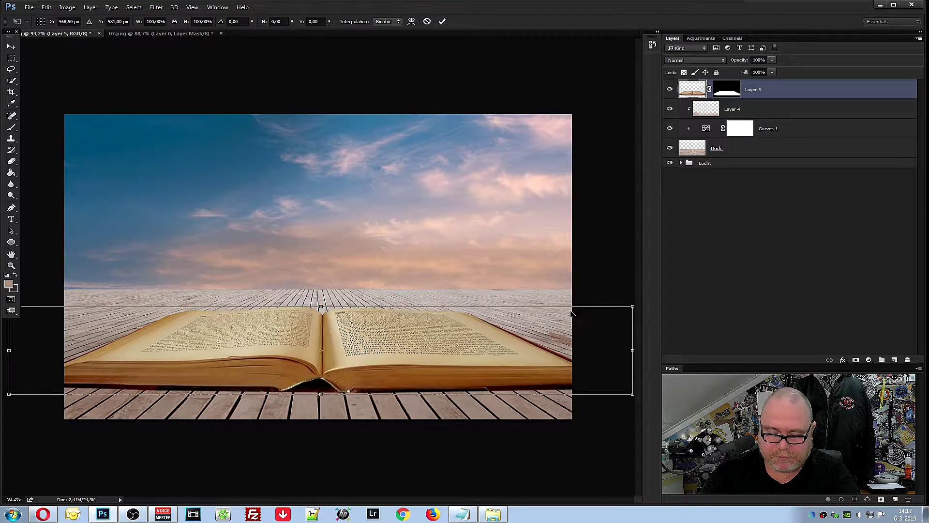
{"action": "scroll", "coordinate": [494, 344], "scroll_direction": "down", "scroll_amount": 2}
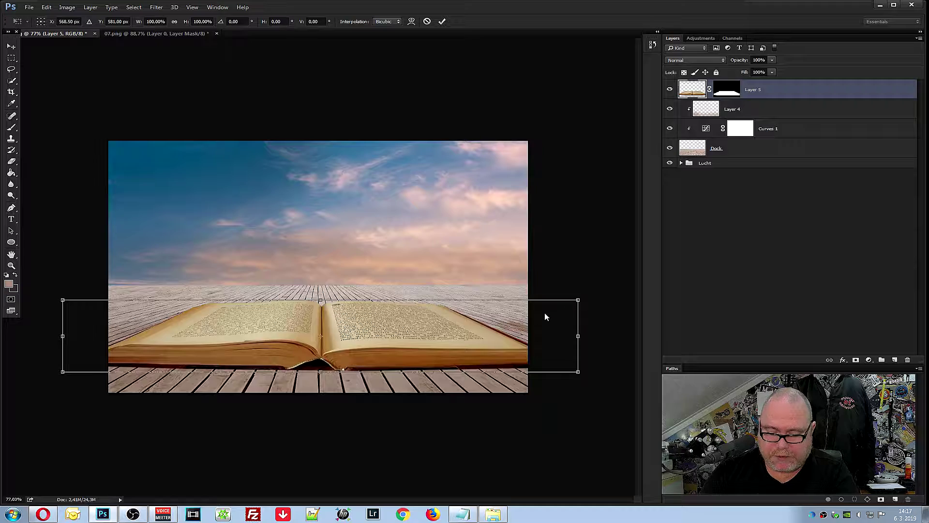
{"action": "scroll", "coordinate": [465, 314], "scroll_direction": "up", "scroll_amount": 2}
{"action": "scroll", "coordinate": [465, 315], "scroll_direction": "down", "scroll_amount": 3}
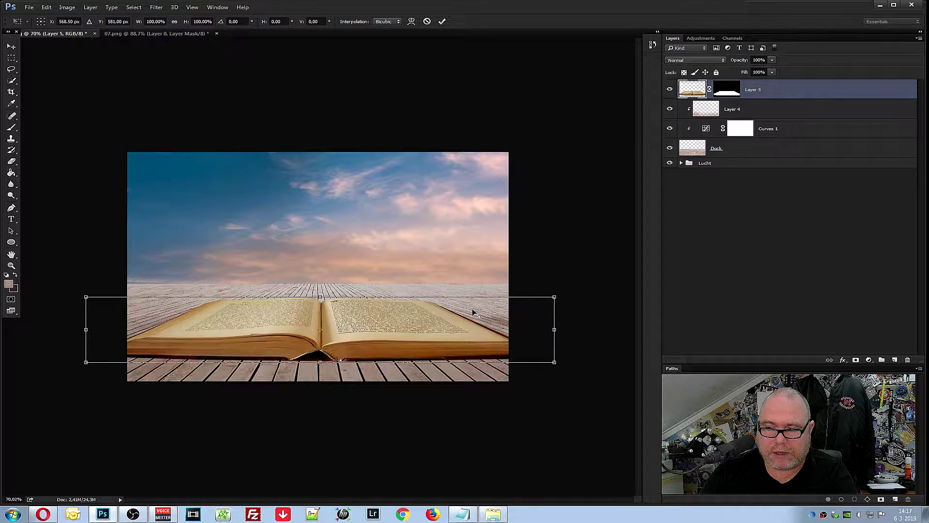
{"action": "left_click_drag", "start_coordinate": [555, 299], "coordinate": [516, 301]}
{"action": "left_click_drag", "start_coordinate": [460, 324], "coordinate": [476, 327]}
{"action": "key", "text": "Up"}
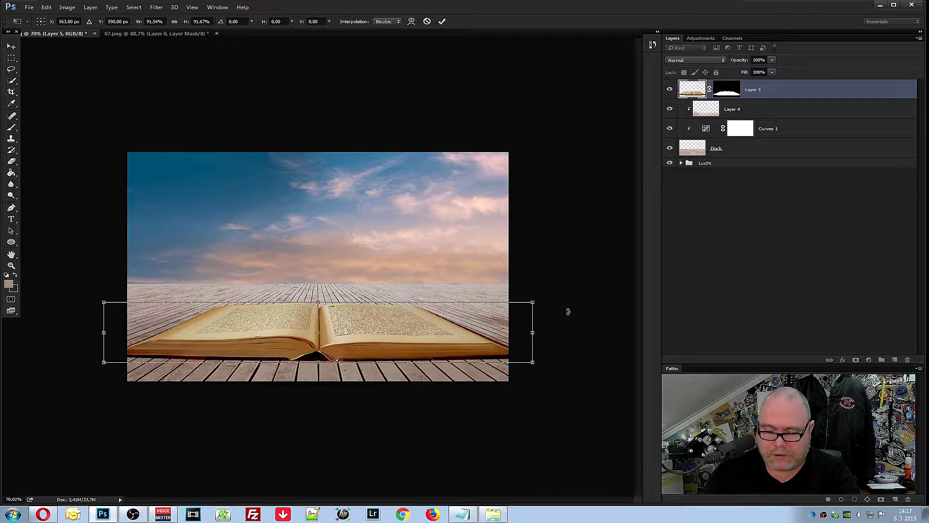
{"action": "key", "text": "Return"}
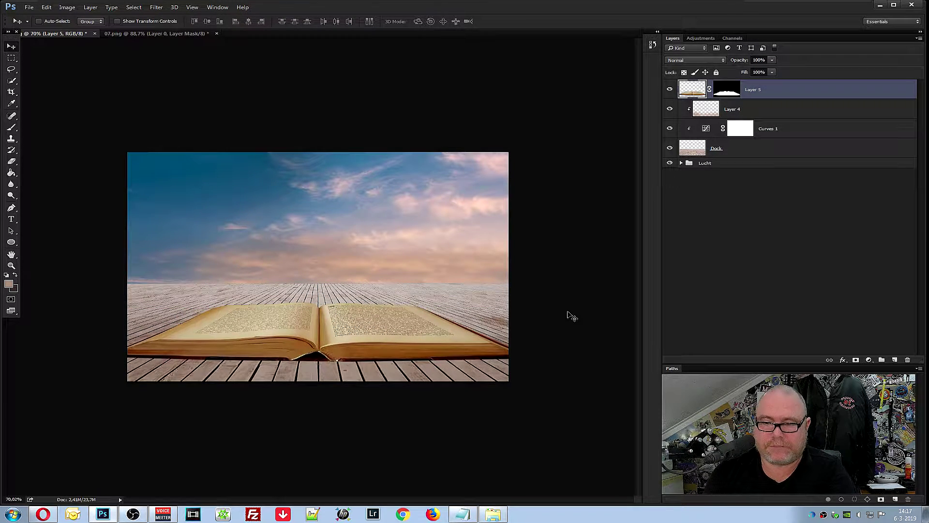
Zoom in on the book's far page edge and pick the Eraser tool
{"action": "scroll", "coordinate": [234, 348], "scroll_direction": "up", "scroll_amount": 3}
{"action": "scroll", "coordinate": [238, 350], "scroll_direction": "up", "scroll_amount": 2}
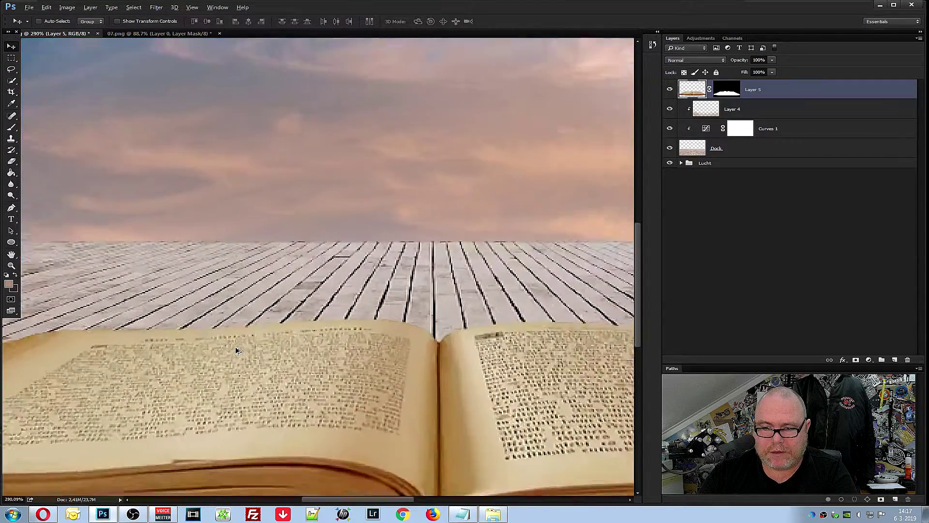
{"action": "scroll", "coordinate": [458, 338], "scroll_direction": "down", "scroll_amount": 2}
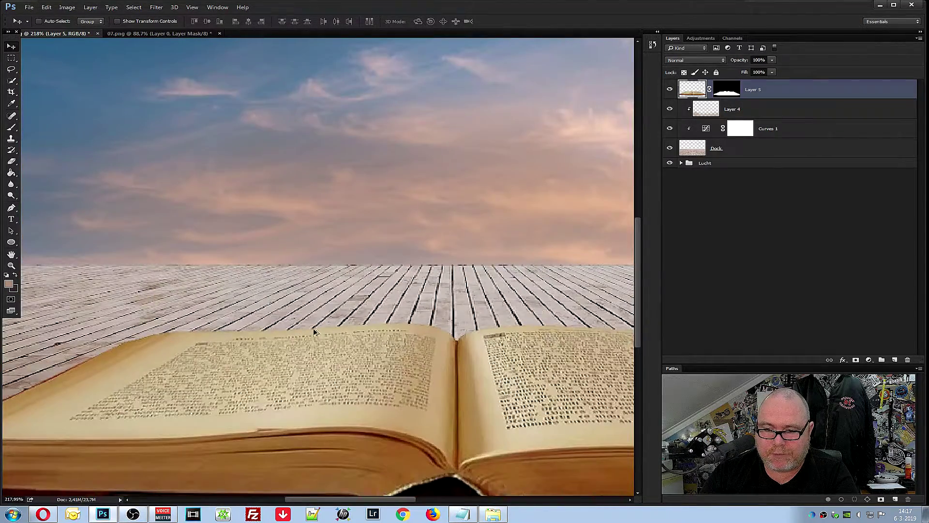
{"action": "scroll", "coordinate": [244, 342], "scroll_direction": "up", "scroll_amount": 2}
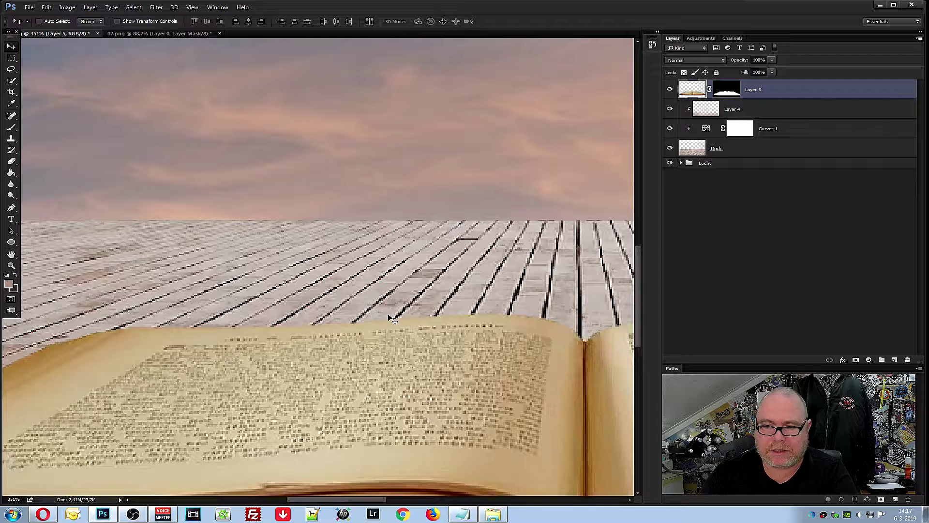
{"action": "left_click", "coordinate": [12, 162]}
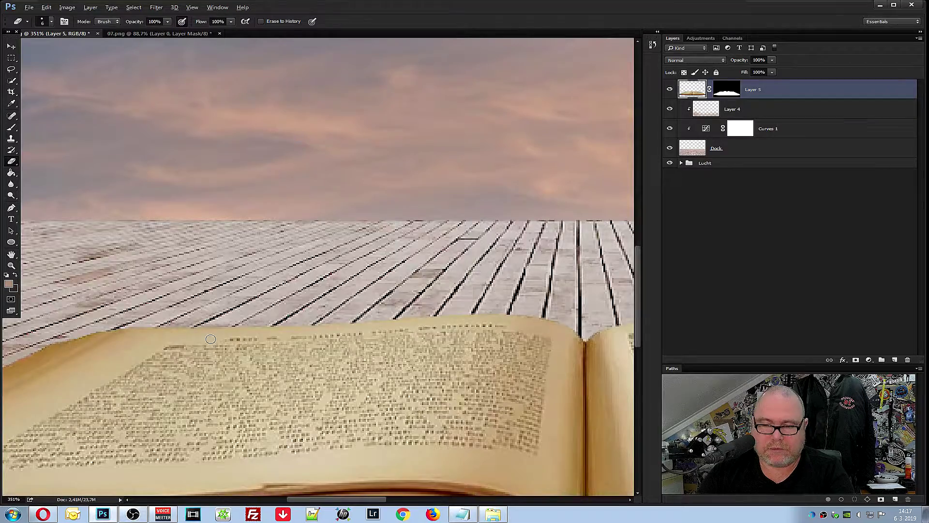
{"action": "scroll", "coordinate": [211, 339], "scroll_direction": "down", "scroll_amount": 5}
{"action": "scroll", "coordinate": [40, 395], "scroll_direction": "up", "scroll_amount": 5}
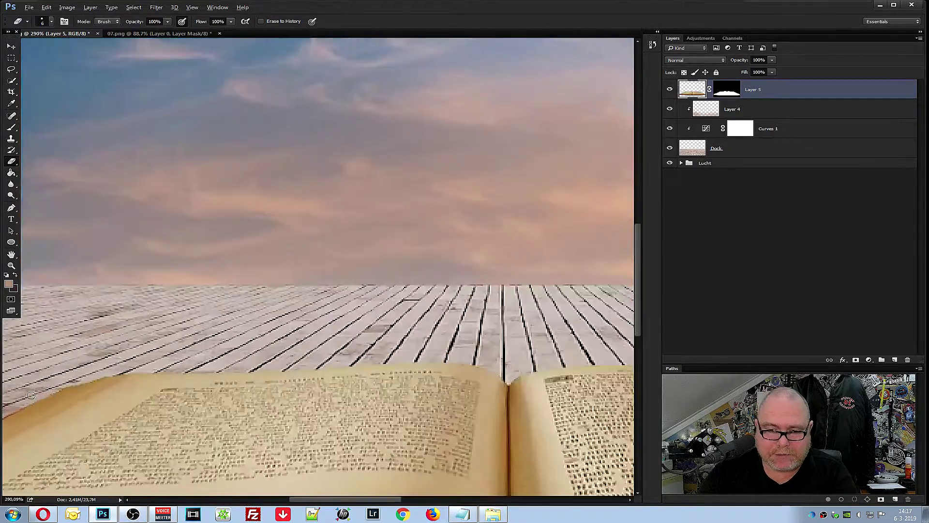
{"action": "scroll", "coordinate": [41, 394], "scroll_direction": "up", "scroll_amount": 2}
{"action": "scroll", "coordinate": [41, 395], "scroll_direction": "up", "scroll_amount": 1}
{"action": "scroll", "coordinate": [40, 394], "scroll_direction": "up", "scroll_amount": 1}
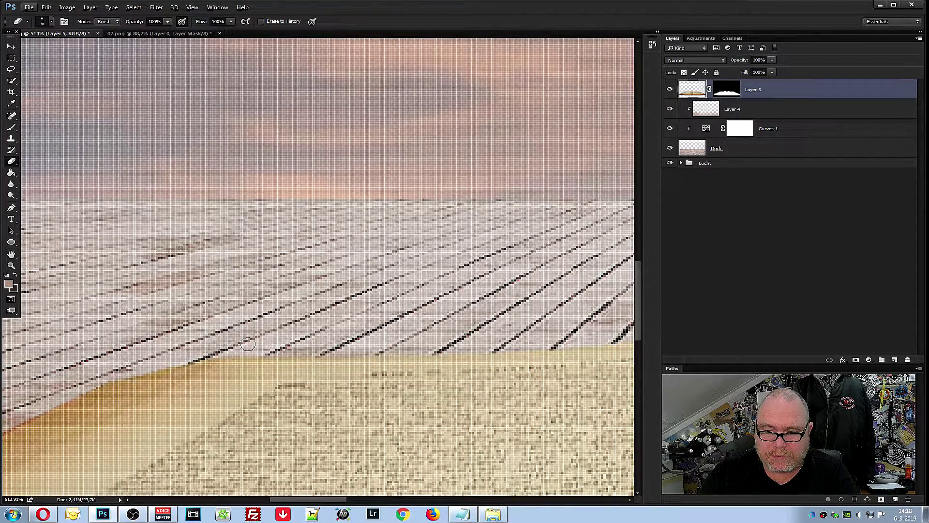
Zoom back out and add new Layer 6 above Layer 4
{"action": "scroll", "coordinate": [254, 347], "scroll_direction": "down", "scroll_amount": 5}
{"action": "scroll", "coordinate": [254, 347], "scroll_direction": "down", "scroll_amount": 3}
{"action": "scroll", "coordinate": [257, 347], "scroll_direction": "down", "scroll_amount": 1}
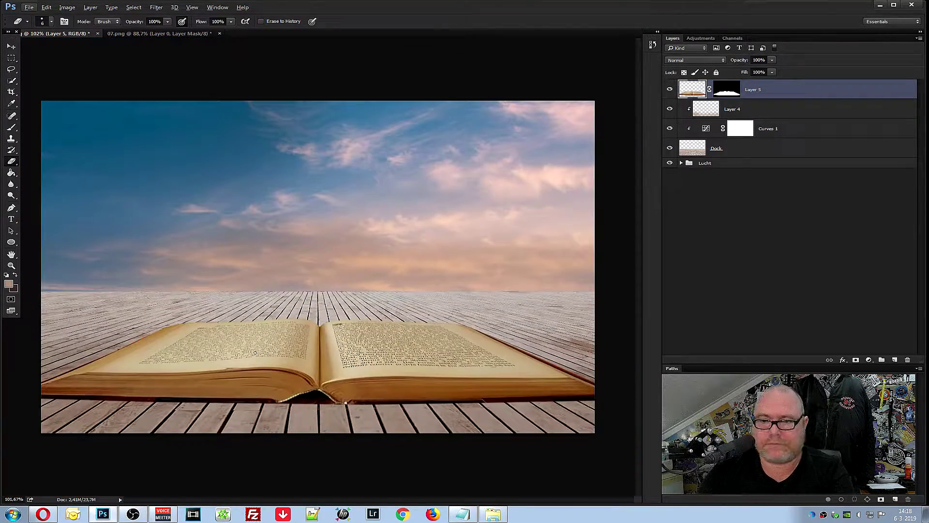
{"action": "left_click", "coordinate": [747, 111]}
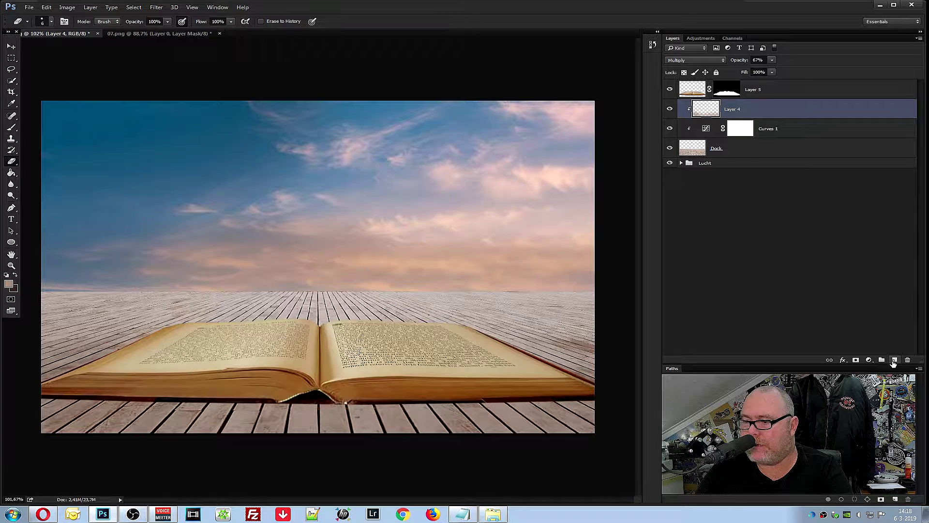
{"action": "left_click", "coordinate": [894, 360]}
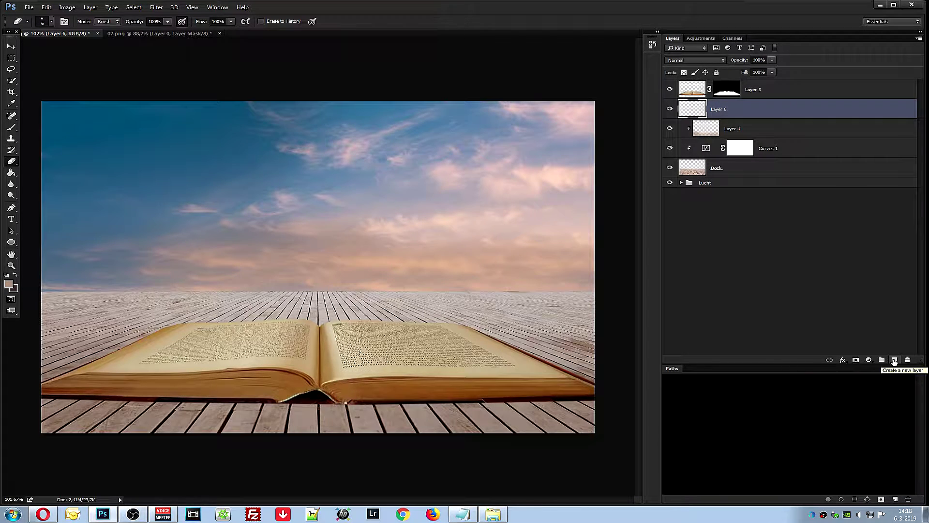
Switch Layer 6 to Multiply, lower opacity to about 52%, and reset default black/white colours
{"action": "left_click", "coordinate": [687, 61]}
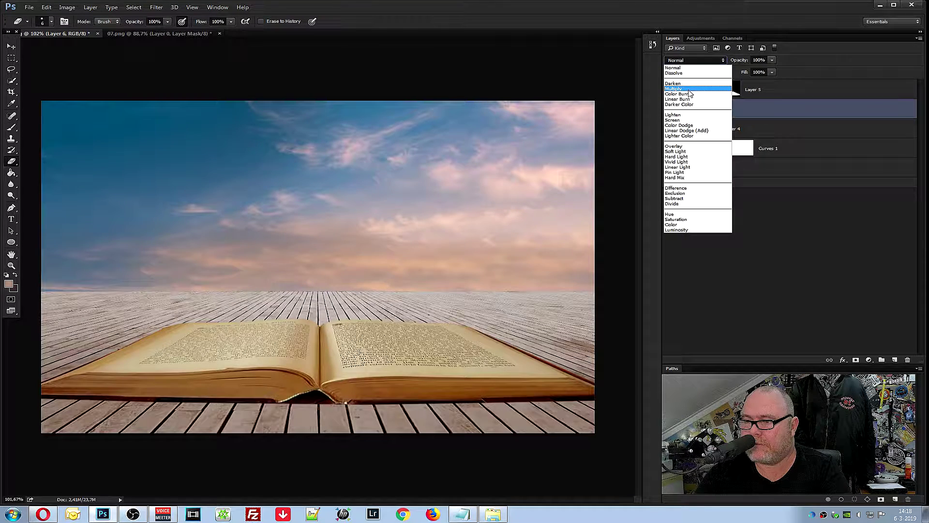
{"action": "left_click", "coordinate": [690, 92]}
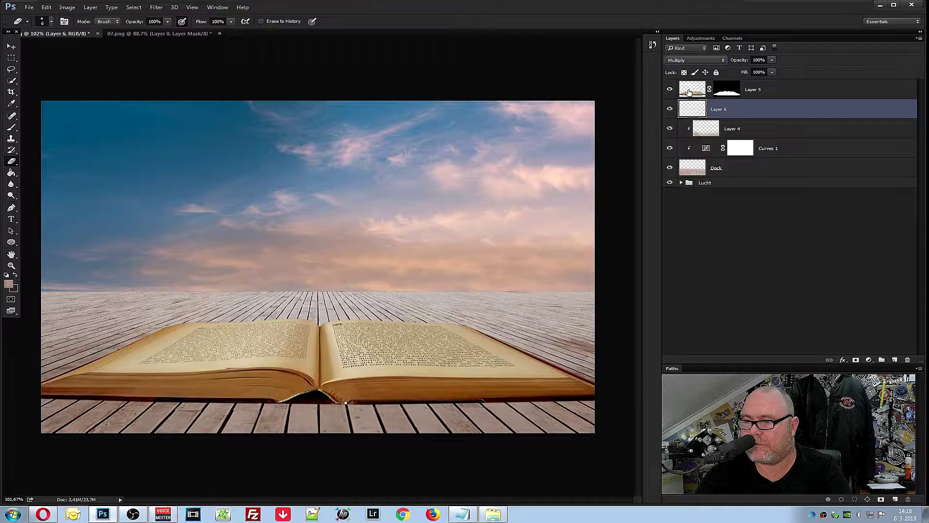
{"action": "left_click", "coordinate": [168, 22]}
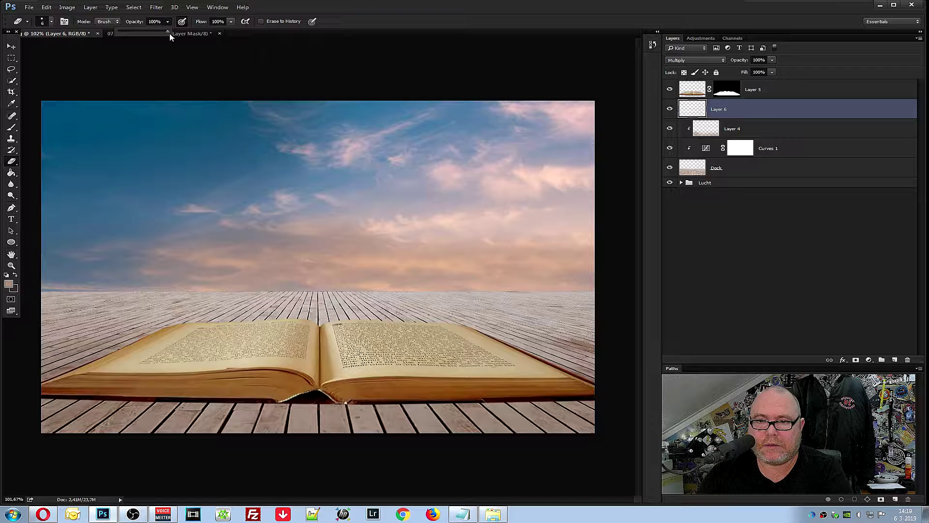
{"action": "left_click_drag", "start_coordinate": [170, 34], "coordinate": [145, 36]}
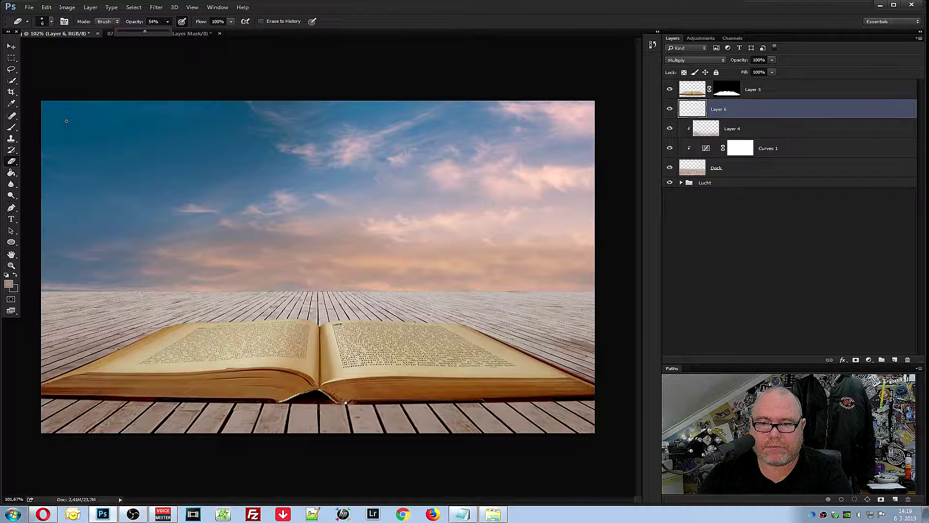
{"action": "left_click", "coordinate": [7, 275]}
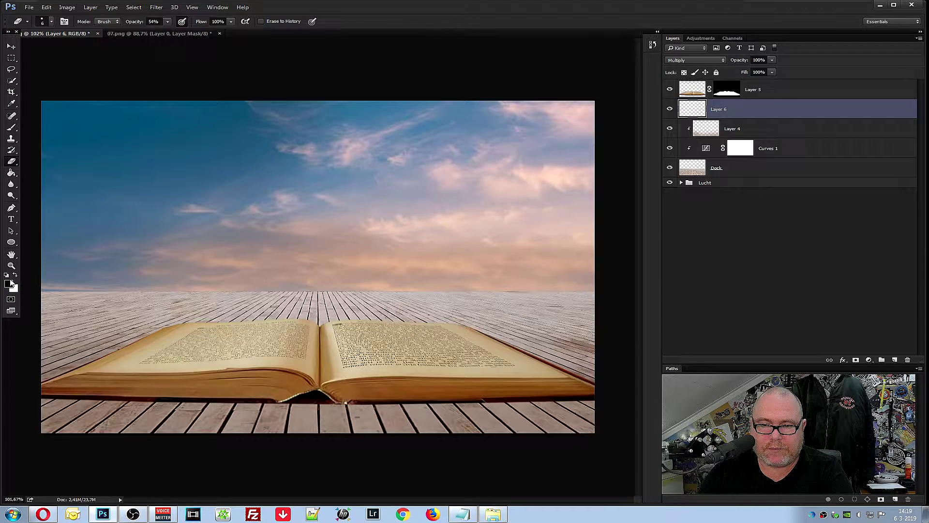
{"action": "left_click", "coordinate": [19, 127]}
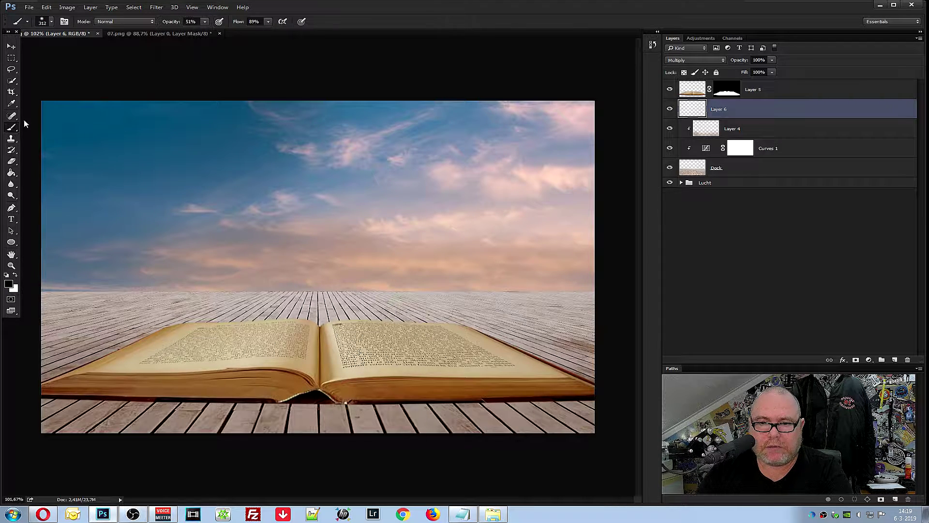
Paint a shadow along the book's bottom edge with a 49 px brush
{"action": "right_click", "coordinate": [13, 128]}
{"action": "left_click", "coordinate": [28, 127]}
{"action": "left_click", "coordinate": [51, 21]}
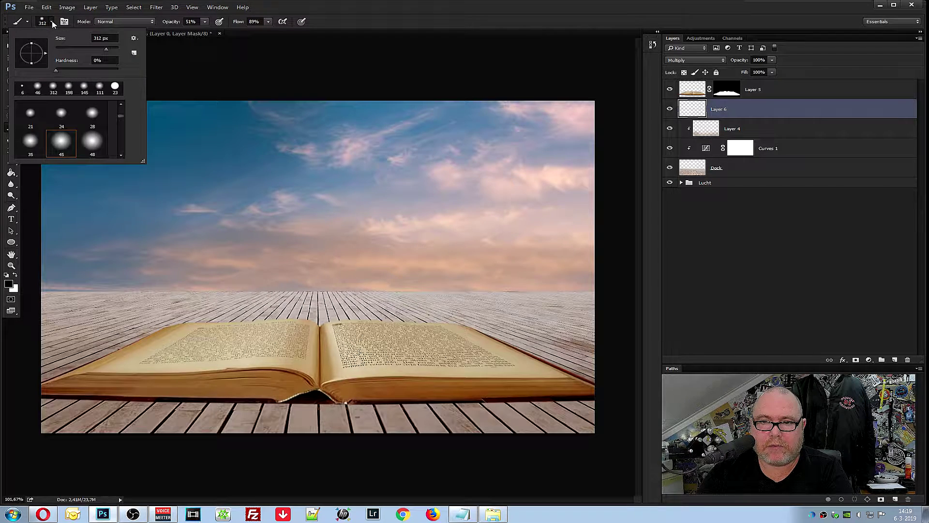
{"action": "left_click", "coordinate": [71, 49]}
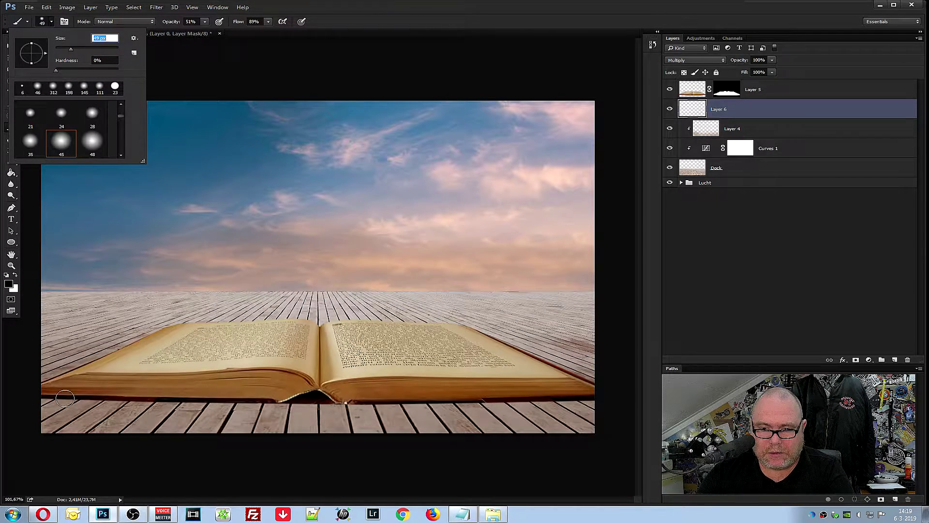
{"action": "left_click", "coordinate": [42, 401]}
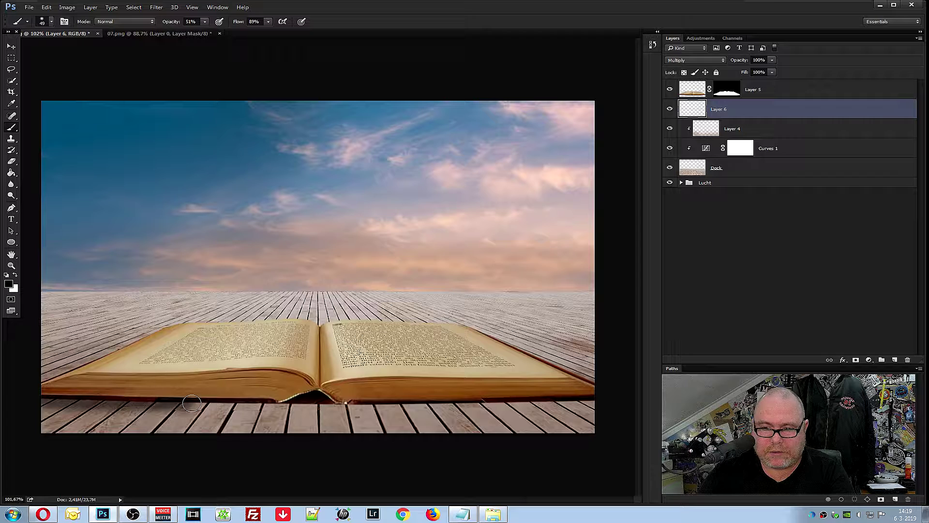
{"action": "mouse_move", "coordinate": [231, 406]}
{"action": "left_mouse_down"}
{"action": "mouse_move", "coordinate": [473, 406]}
{"action": "mouse_move", "coordinate": [602, 394]}
{"action": "mouse_move", "coordinate": [610, 402]}
{"action": "left_mouse_up"}
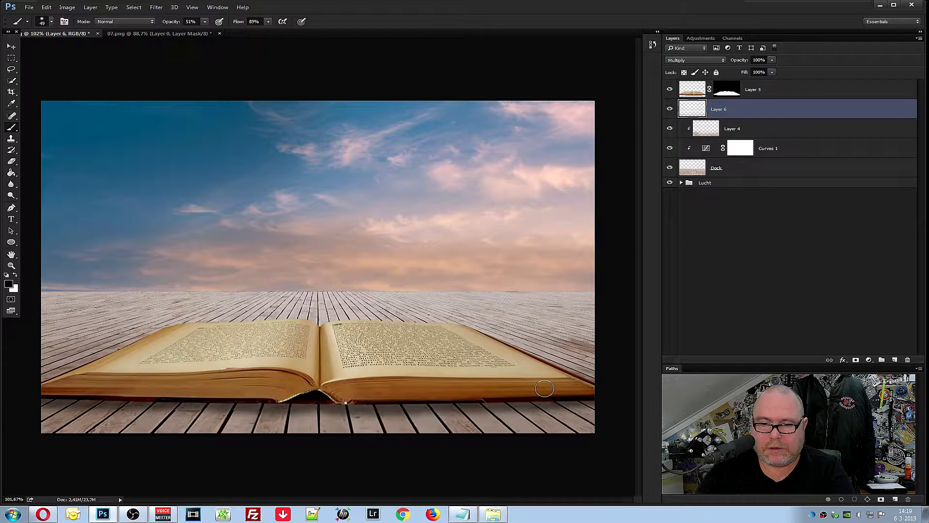
{"action": "mouse_move", "coordinate": [42, 400]}
{"action": "left_mouse_down"}
{"action": "mouse_move", "coordinate": [349, 409]}
{"action": "mouse_move", "coordinate": [601, 398]}
{"action": "left_mouse_up"}
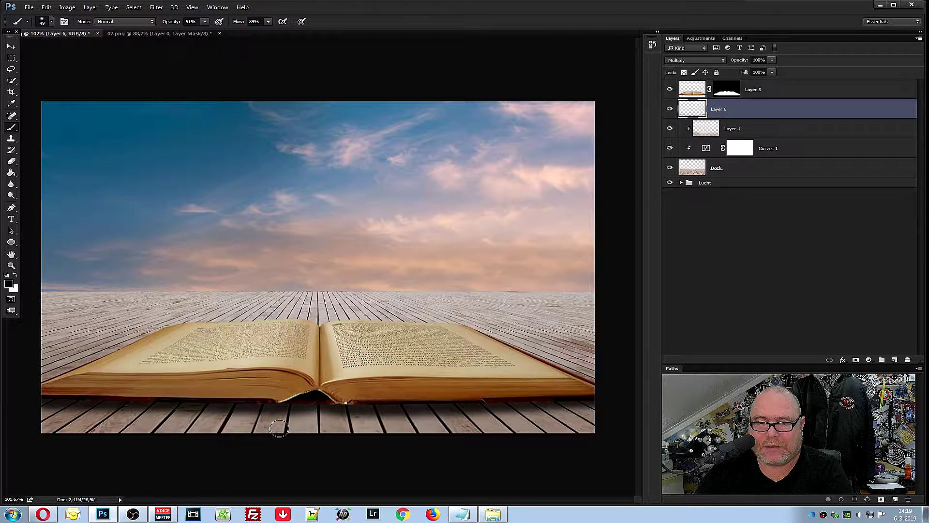
Enlarge the brush to 201 px and paint a dark shadow on the deck beneath the book
{"action": "left_click", "coordinate": [160, 323], "text": "alt"}
{"action": "right_click", "coordinate": [13, 129]}
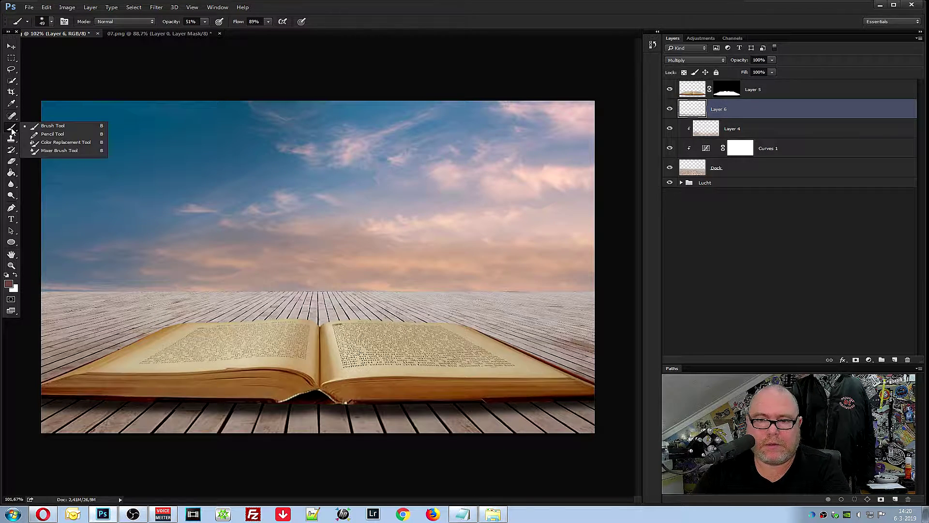
{"action": "left_click", "coordinate": [48, 130]}
{"action": "left_click", "coordinate": [51, 22]}
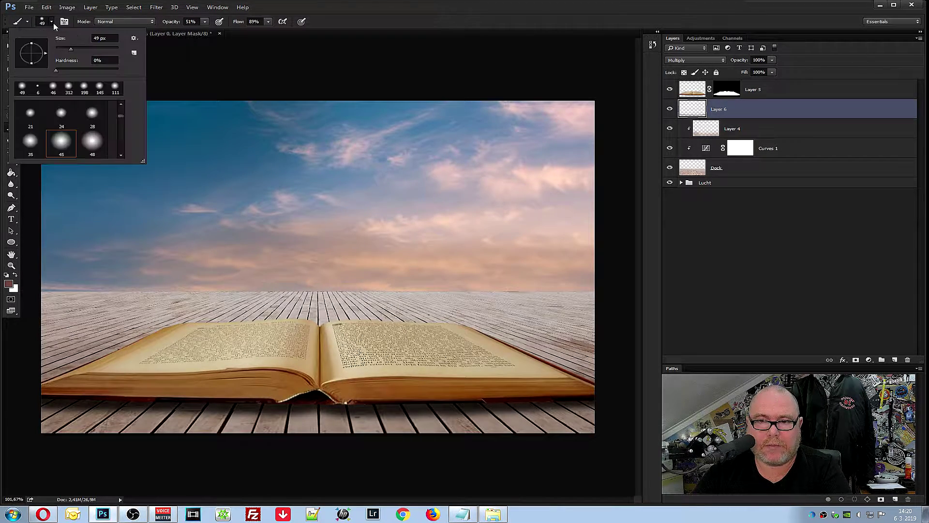
{"action": "left_click", "coordinate": [103, 50]}
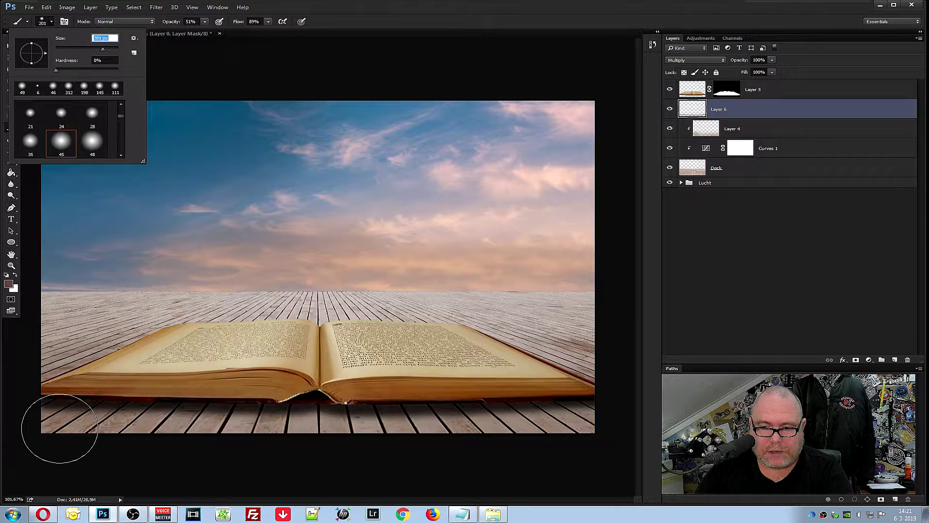
{"action": "left_click", "coordinate": [98, 425]}
{"action": "left_click_drag", "start_coordinate": [99, 425], "coordinate": [611, 429]}
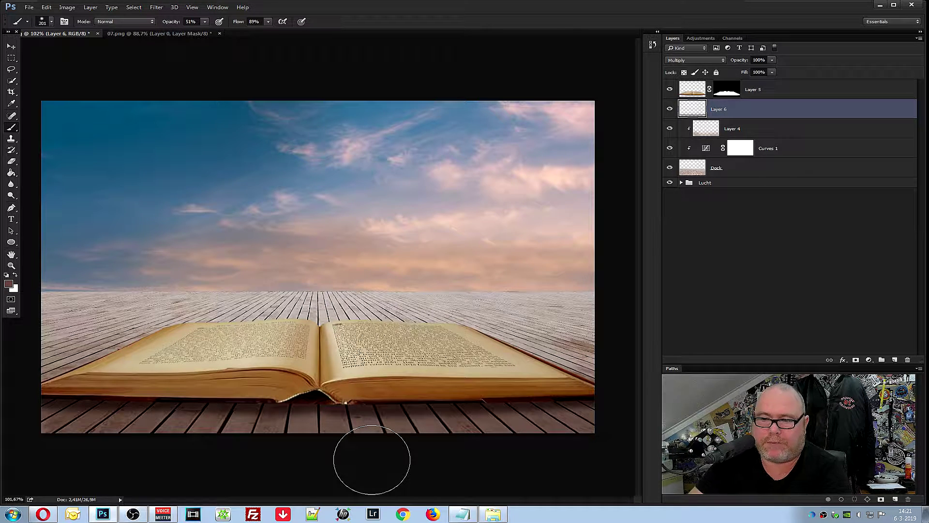
Add an empty Layer 7 above Layer 5 and zoom in with the Pen tool
{"action": "left_click", "coordinate": [782, 91]}
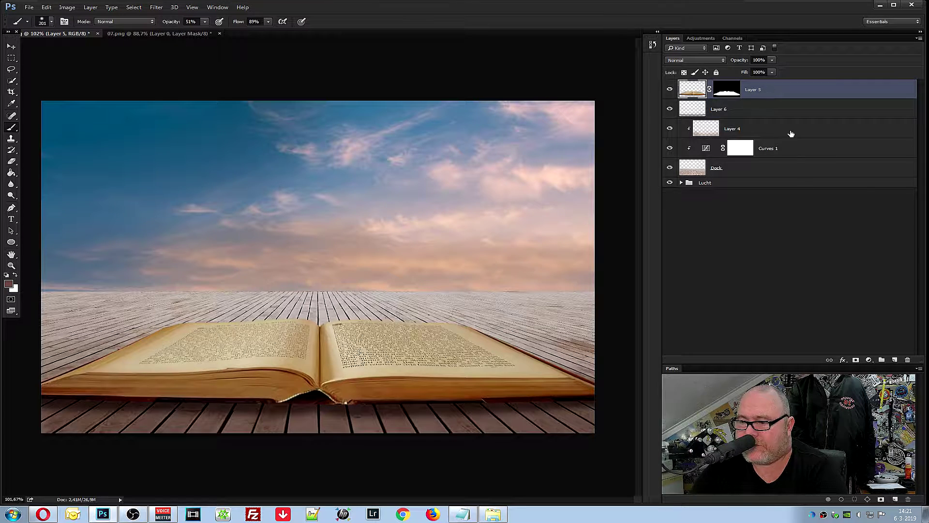
{"action": "left_click", "coordinate": [895, 360]}
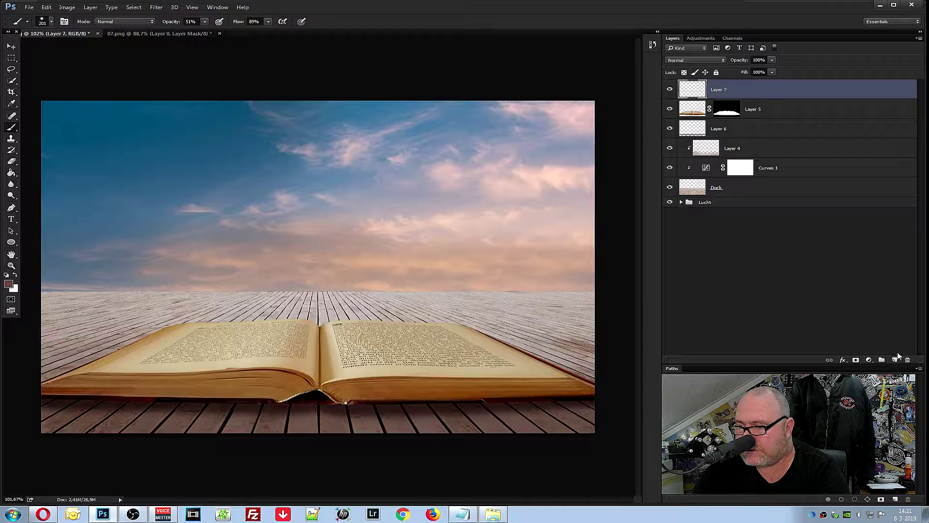
{"action": "left_click", "coordinate": [12, 210]}
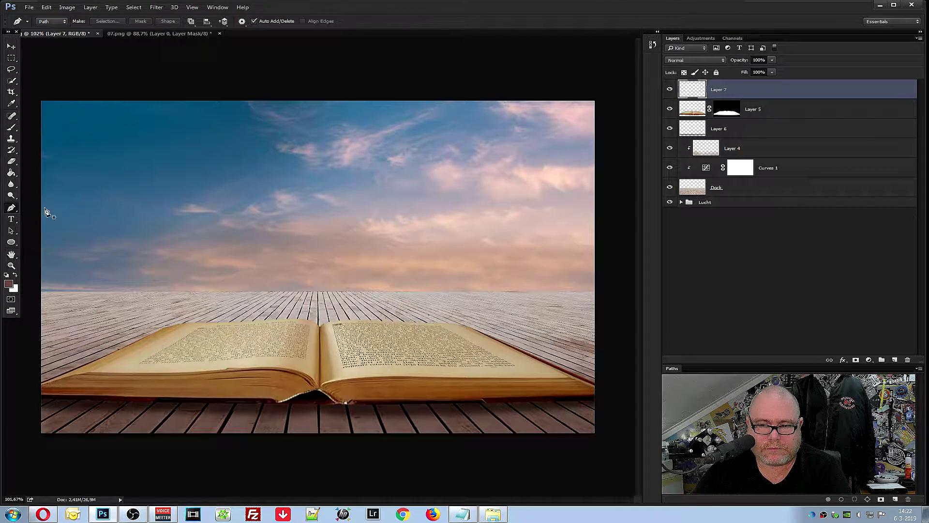
{"action": "scroll", "coordinate": [29, 392], "scroll_direction": "up", "scroll_amount": 4}
{"action": "scroll", "coordinate": [137, 397], "scroll_direction": "up", "scroll_amount": 2}
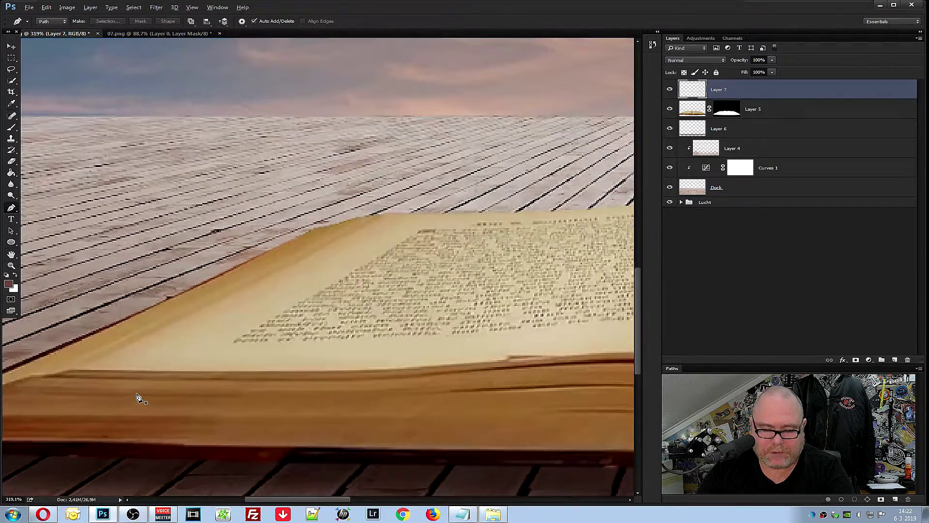
{"action": "scroll", "coordinate": [137, 398], "scroll_direction": "up", "scroll_amount": 1}
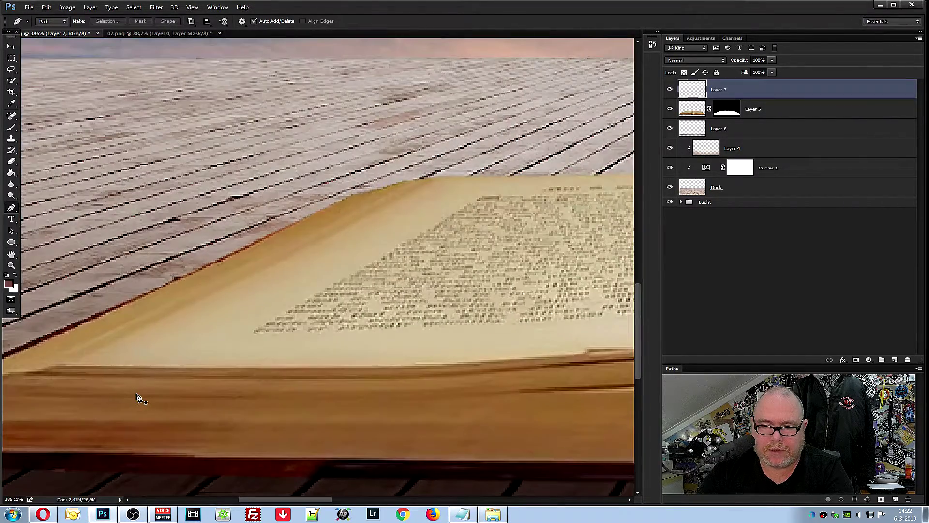
{"action": "scroll", "coordinate": [137, 398], "scroll_direction": "down", "scroll_amount": 2}
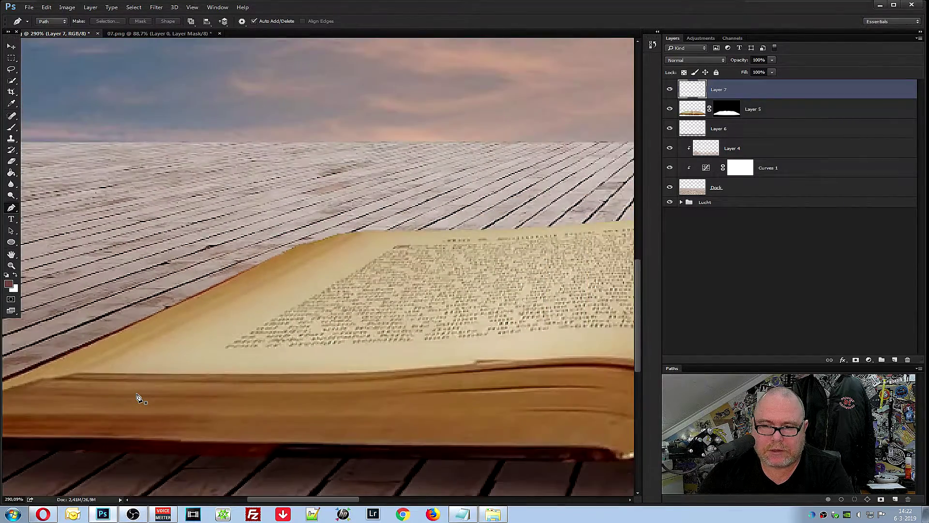
Place Pen anchors up the left page's outer edge toward its top corner
{"action": "left_click", "coordinate": [84, 372]}
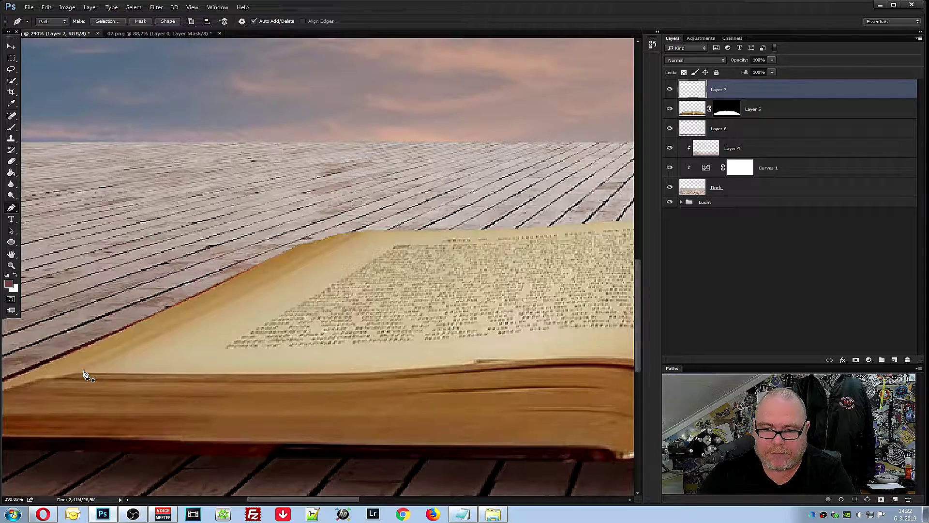
{"action": "left_click", "coordinate": [364, 233]}
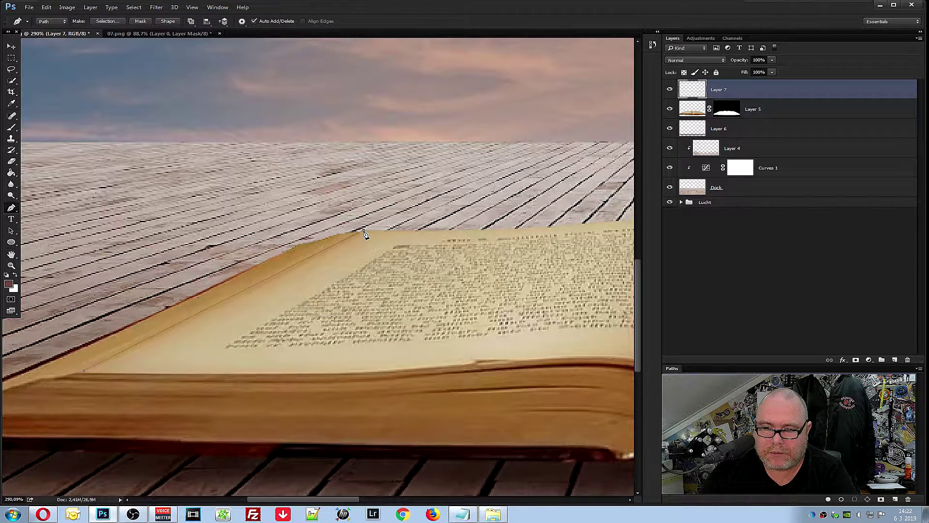
{"action": "key", "text": "ctrl+z"}
{"action": "left_click", "coordinate": [124, 354]}
{"action": "left_click", "coordinate": [188, 321]}
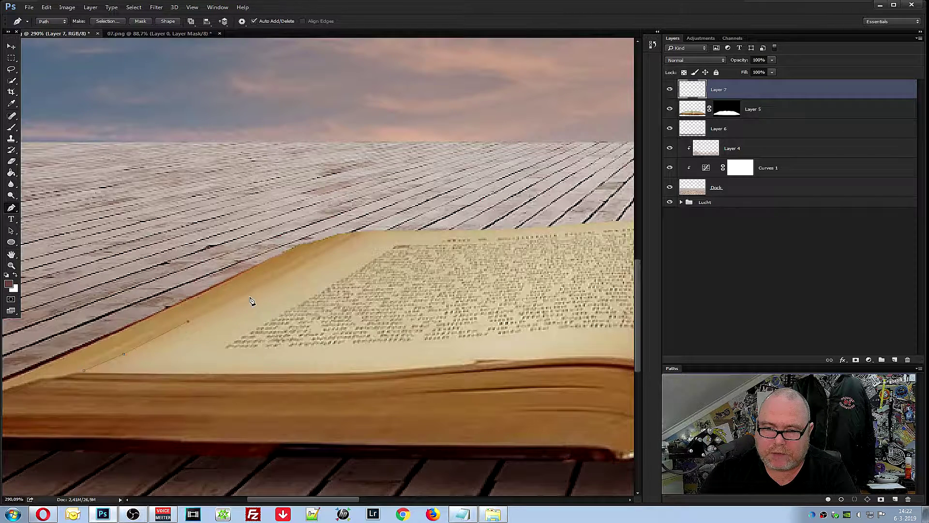
{"action": "left_click", "coordinate": [256, 289]}
{"action": "left_click", "coordinate": [309, 260]}
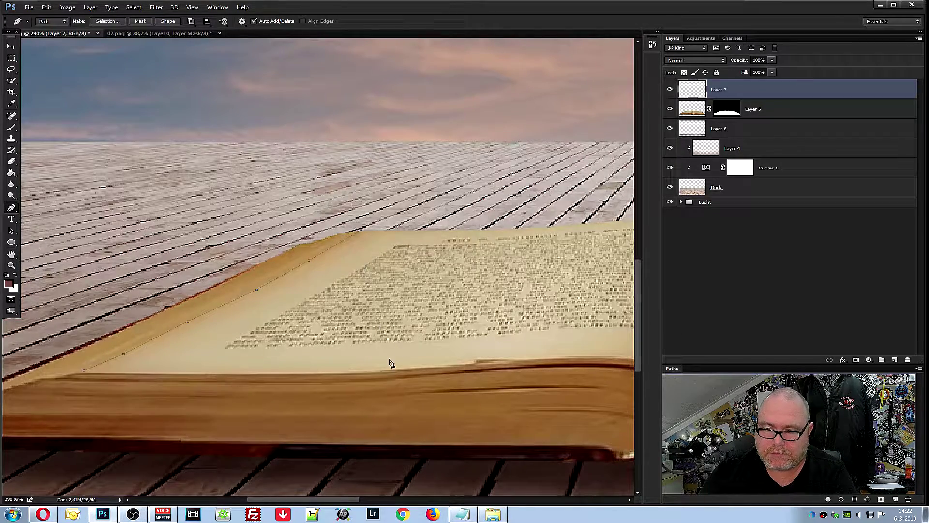
Trace the path along the left page's top edge to the centre fold
{"action": "left_click_drag", "start_coordinate": [342, 500], "coordinate": [393, 501]}
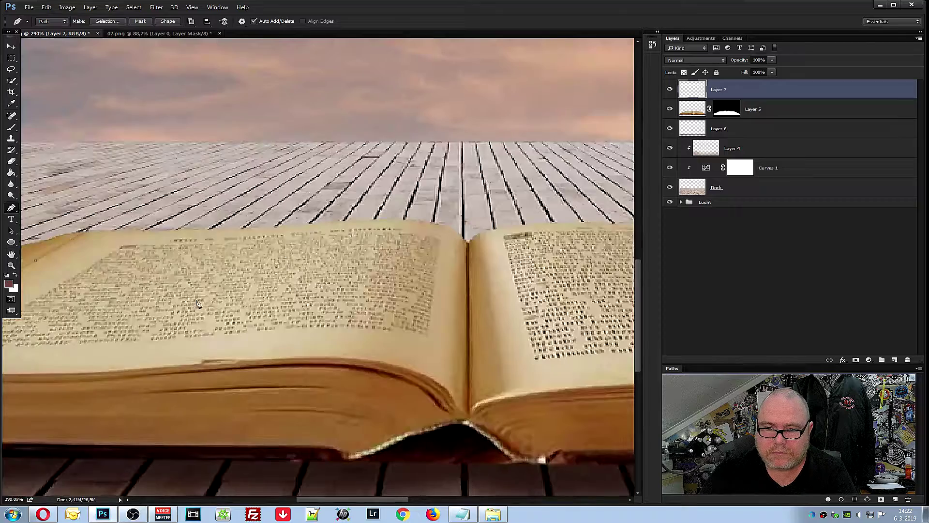
{"action": "left_click", "coordinate": [215, 231]}
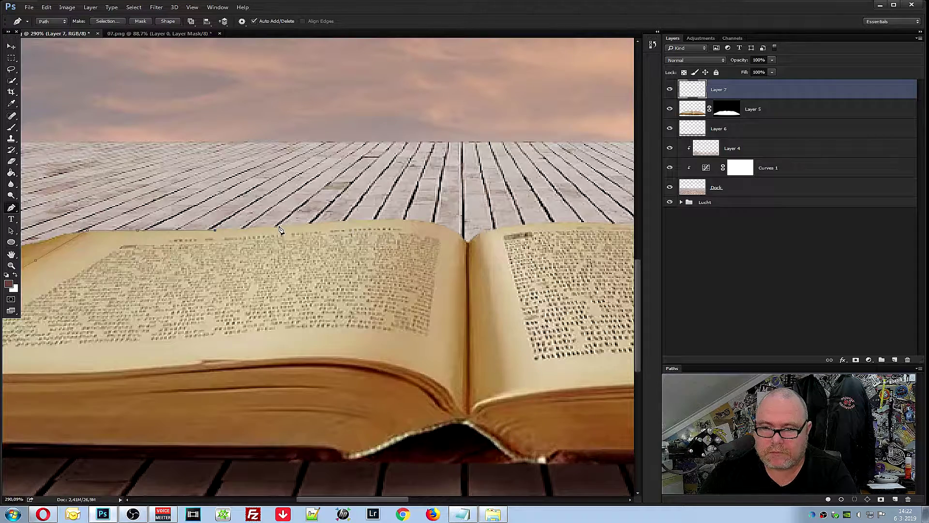
{"action": "left_click", "coordinate": [278, 227]}
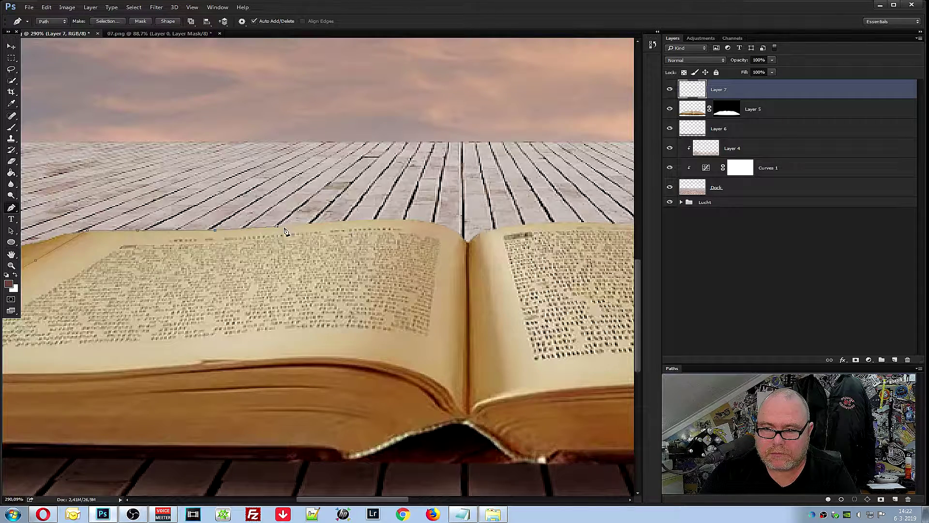
{"action": "left_click", "coordinate": [315, 224]}
{"action": "left_click", "coordinate": [361, 220]}
{"action": "left_click", "coordinate": [398, 221]}
{"action": "left_click", "coordinate": [421, 221]}
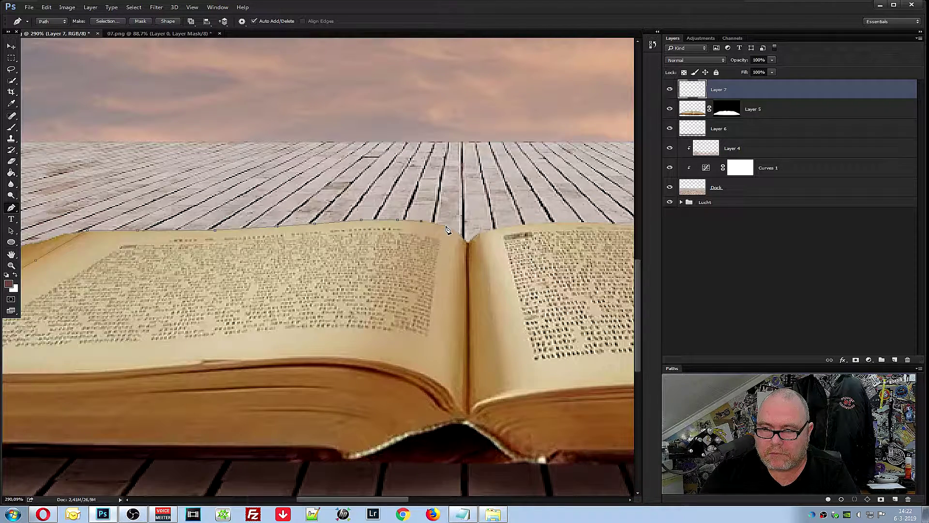
{"action": "left_click", "coordinate": [459, 233]}
Carry the path down through the centre fold and up onto the right page
{"action": "left_click", "coordinate": [467, 242]}
{"action": "left_click", "coordinate": [489, 231]}
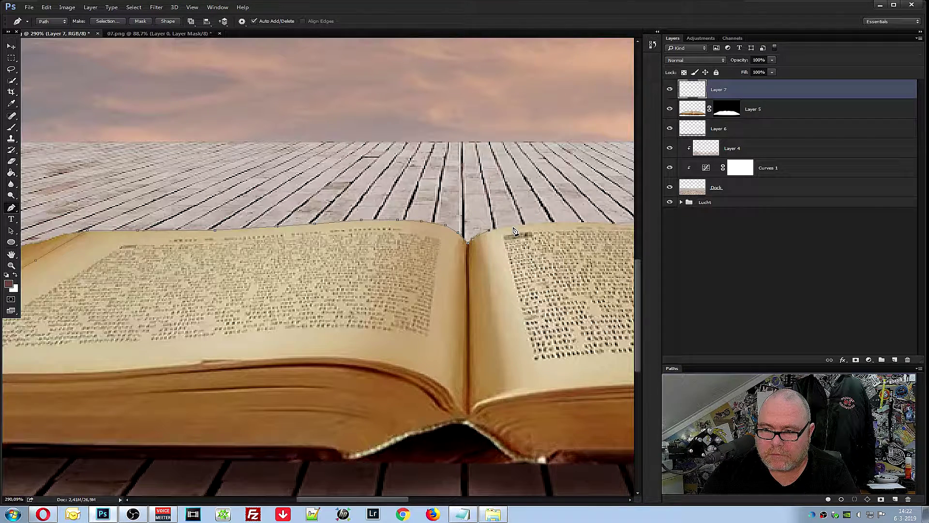
{"action": "left_click", "coordinate": [516, 226]}
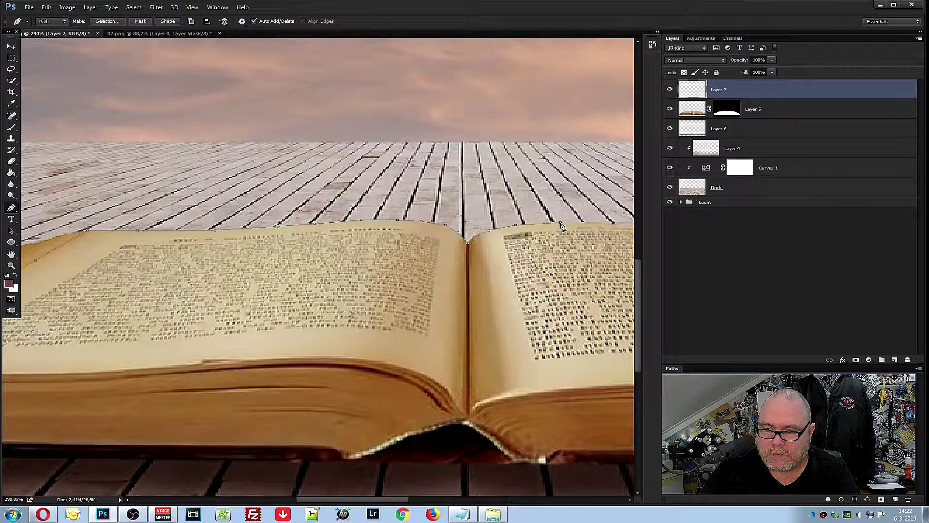
{"action": "scroll", "coordinate": [465, 252], "scroll_direction": "down", "scroll_amount": 2}
{"action": "scroll", "coordinate": [465, 253], "scroll_direction": "up", "scroll_amount": 1}
{"action": "scroll", "coordinate": [464, 253], "scroll_direction": "up", "scroll_amount": 3}
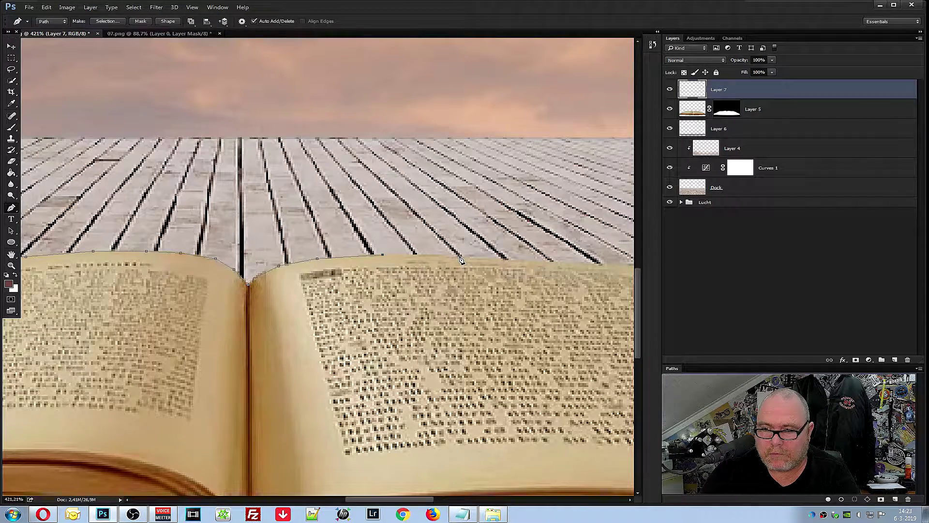
{"action": "left_click", "coordinate": [529, 261]}
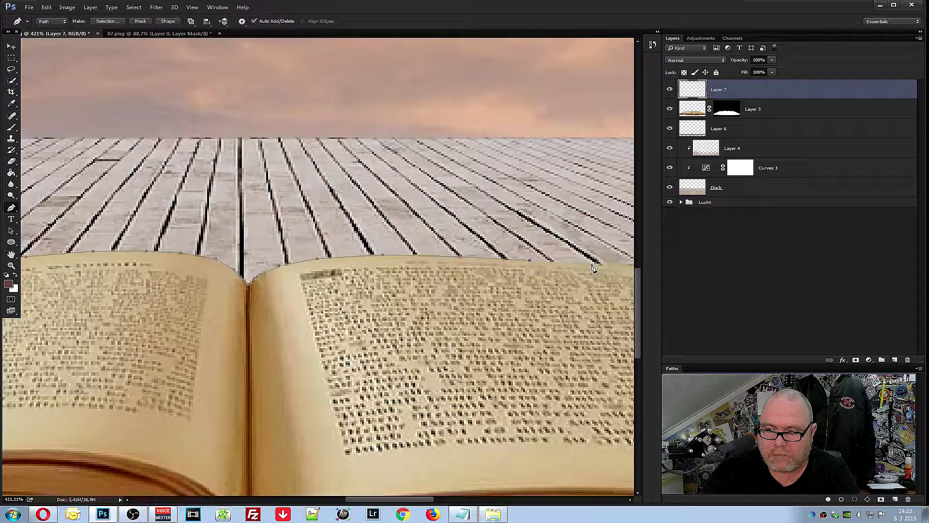
{"action": "scroll", "coordinate": [534, 287], "scroll_direction": "down", "scroll_amount": 3}
{"action": "scroll", "coordinate": [535, 286], "scroll_direction": "down", "scroll_amount": 3}
{"action": "scroll", "coordinate": [544, 305], "scroll_direction": "down", "scroll_amount": 2}
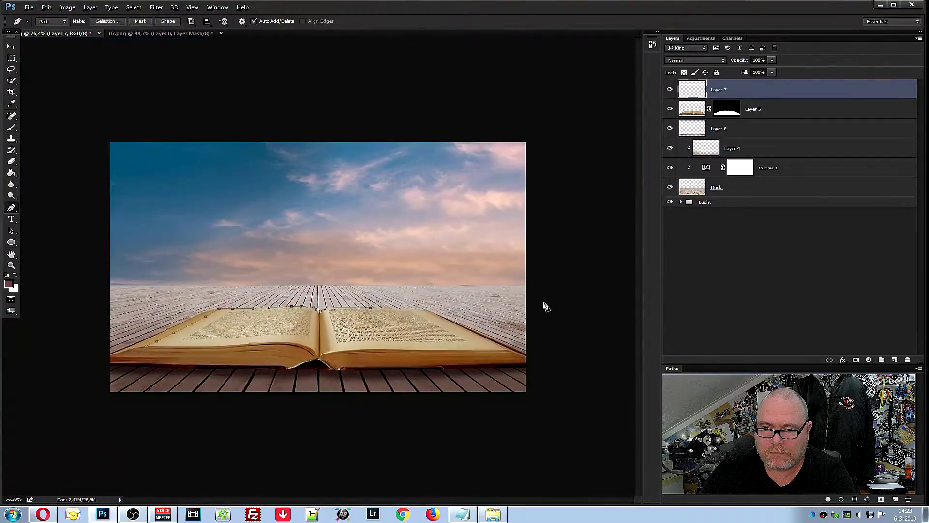
{"action": "scroll", "coordinate": [544, 305], "scroll_direction": "up", "scroll_amount": 3}
{"action": "scroll", "coordinate": [448, 336], "scroll_direction": "up", "scroll_amount": 1}
{"action": "scroll", "coordinate": [400, 326], "scroll_direction": "up", "scroll_amount": 1}
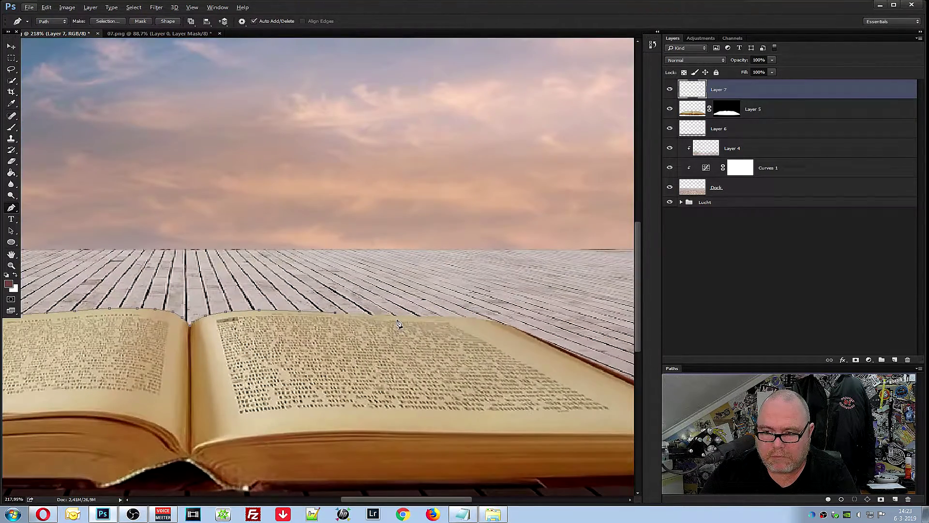
Extend the path along the right page's top edge toward its corner
{"action": "left_click", "coordinate": [395, 316]}
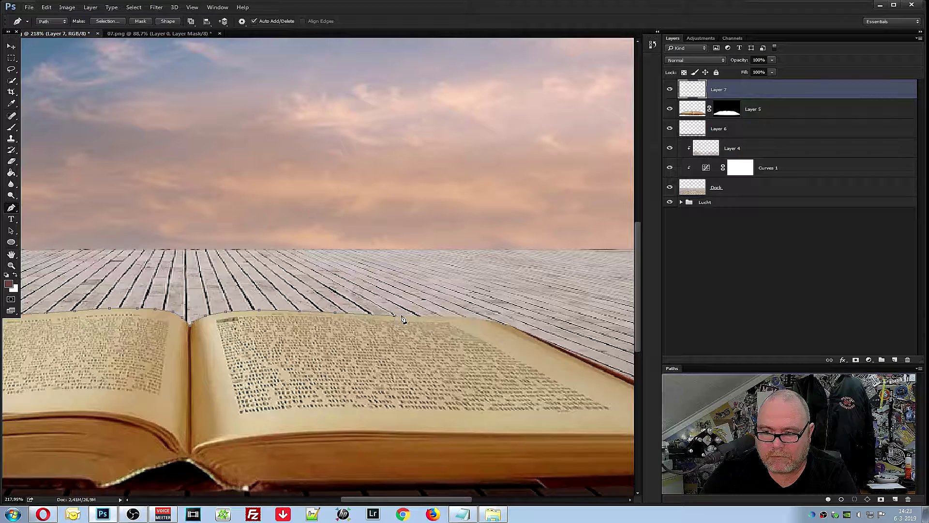
{"action": "left_click", "coordinate": [451, 315]}
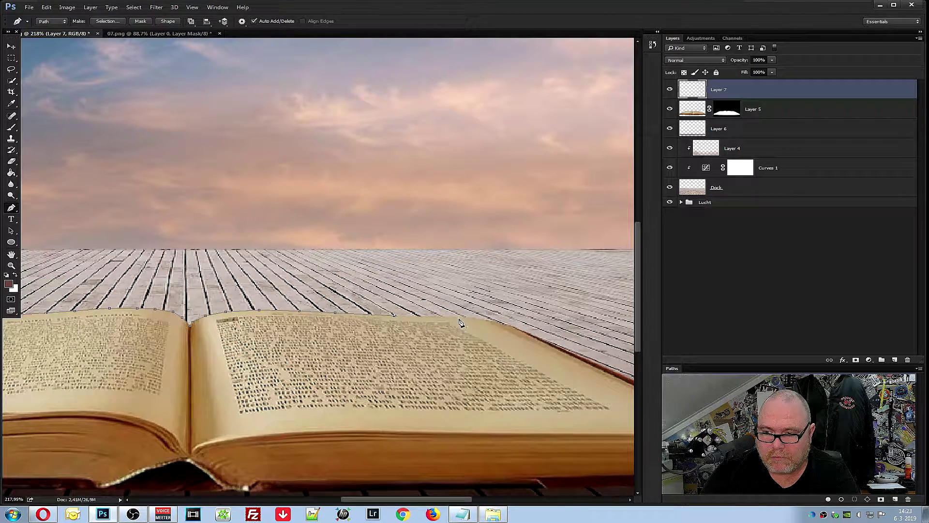
{"action": "left_click", "coordinate": [459, 317]}
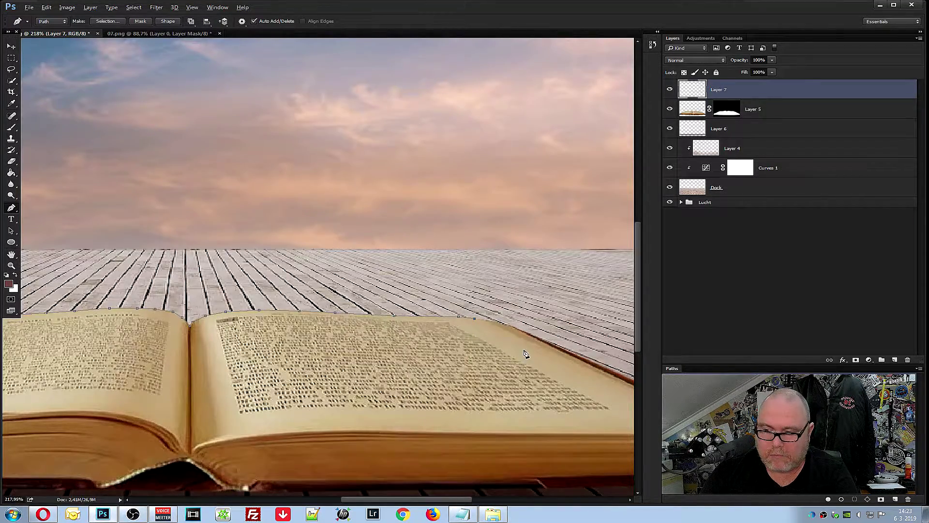
{"action": "scroll", "coordinate": [525, 354], "scroll_direction": "up", "scroll_amount": 1}
{"action": "scroll", "coordinate": [530, 353], "scroll_direction": "up", "scroll_amount": 1}
{"action": "key", "text": "alt"}
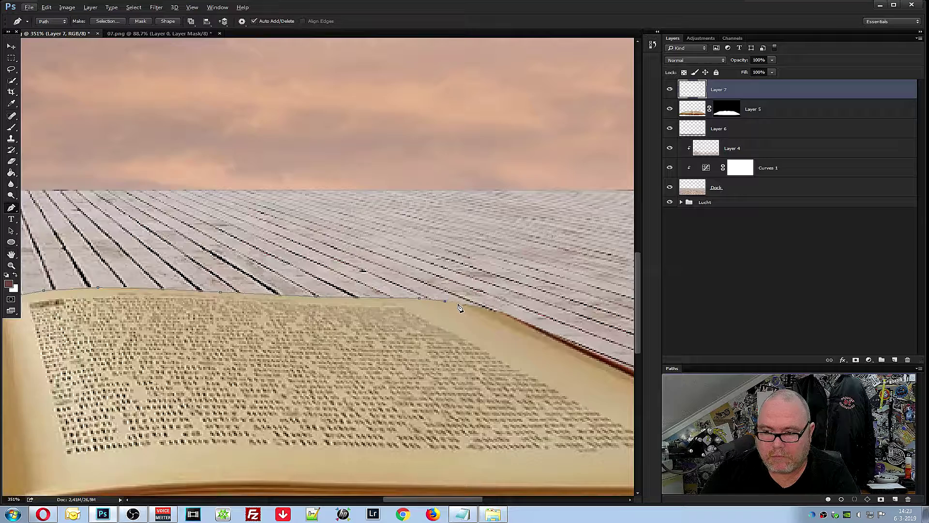
{"action": "left_click", "coordinate": [487, 317]}
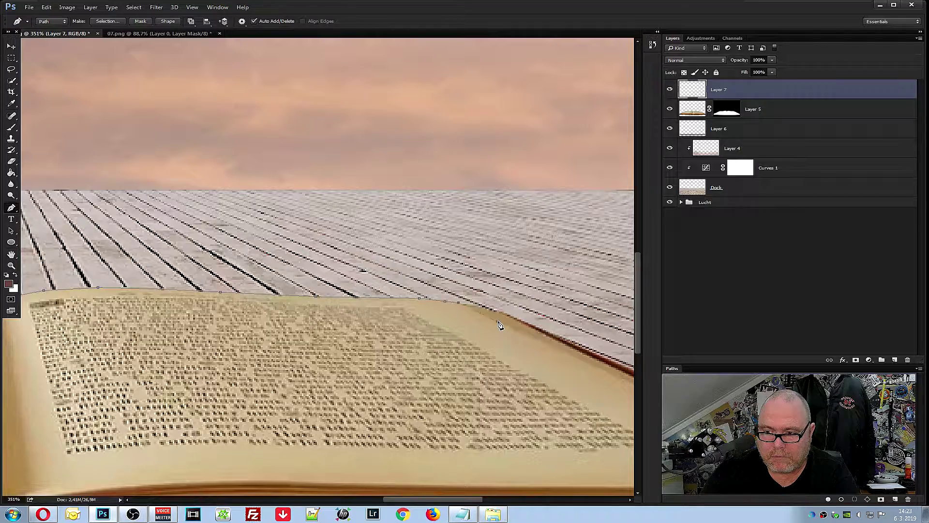
{"action": "scroll", "coordinate": [552, 366], "scroll_direction": "down", "scroll_amount": 5}
{"action": "scroll", "coordinate": [600, 412], "scroll_direction": "up", "scroll_amount": 3}
{"action": "scroll", "coordinate": [607, 409], "scroll_direction": "up", "scroll_amount": 2}
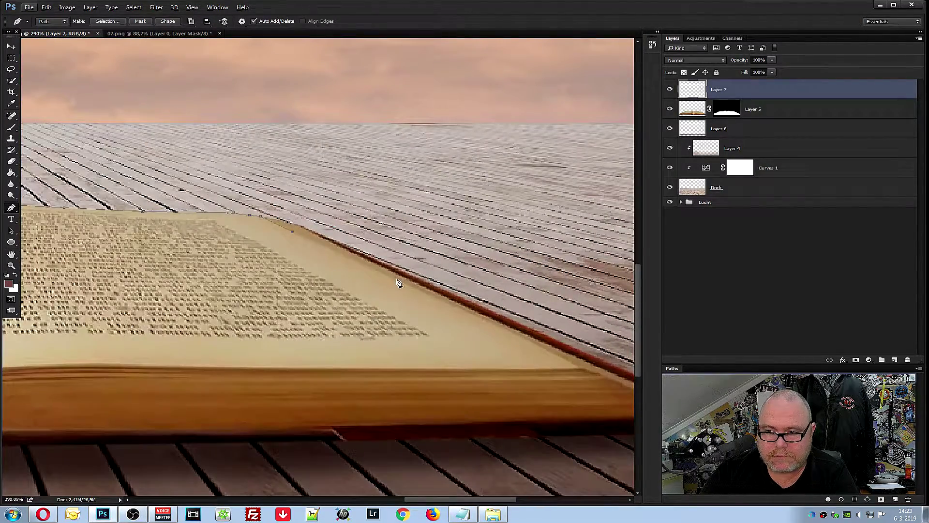
Trace down the right page's outer edge and leftward along its front edge
{"action": "left_click", "coordinate": [492, 323]}
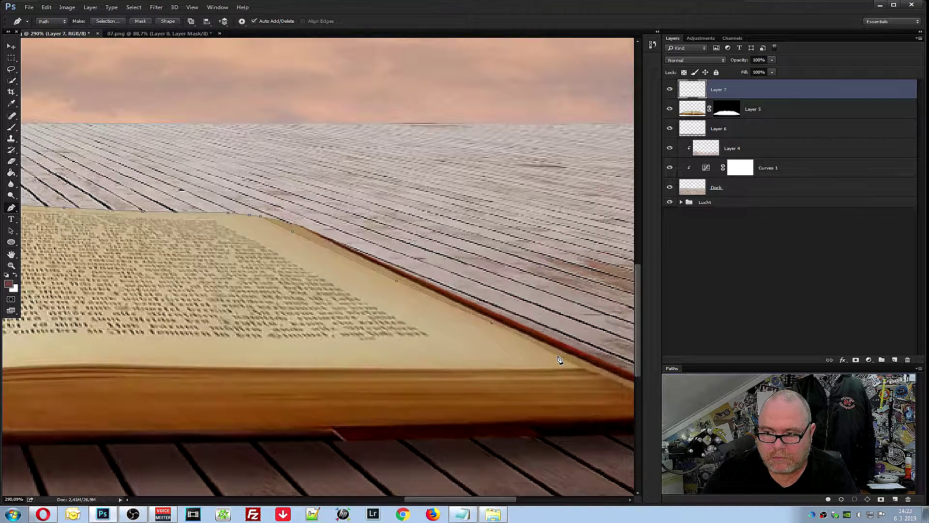
{"action": "left_click", "coordinate": [558, 357]}
{"action": "left_click", "coordinate": [580, 368]}
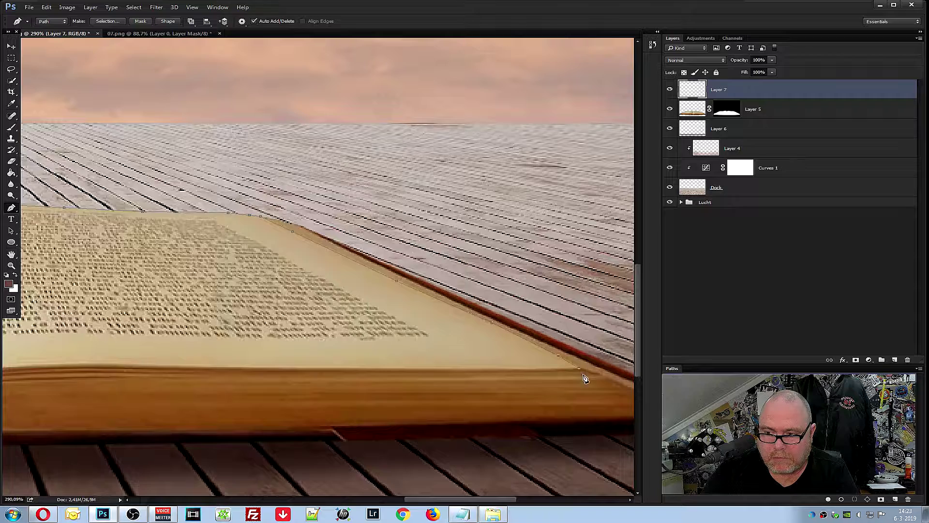
{"action": "left_click", "coordinate": [358, 368]}
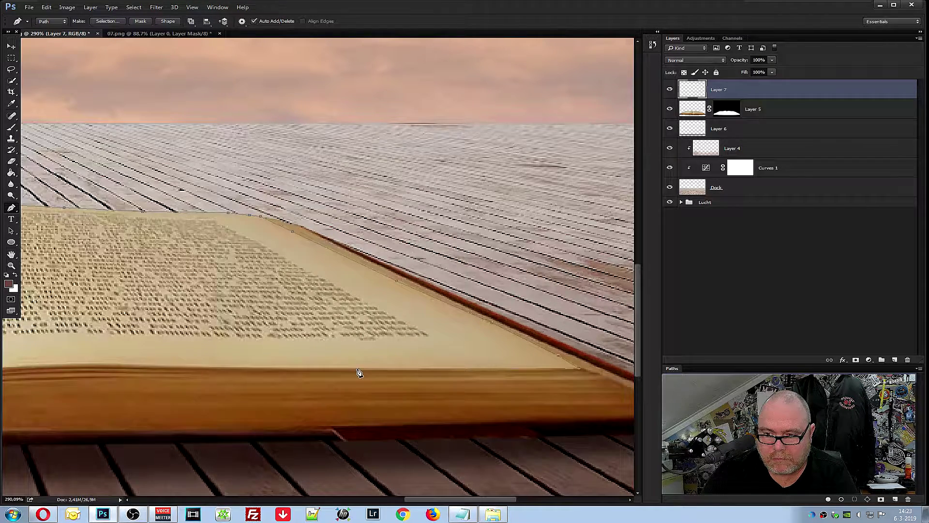
{"action": "left_click", "coordinate": [176, 366]}
{"action": "left_click_drag", "start_coordinate": [177, 366], "coordinate": [170, 367]}
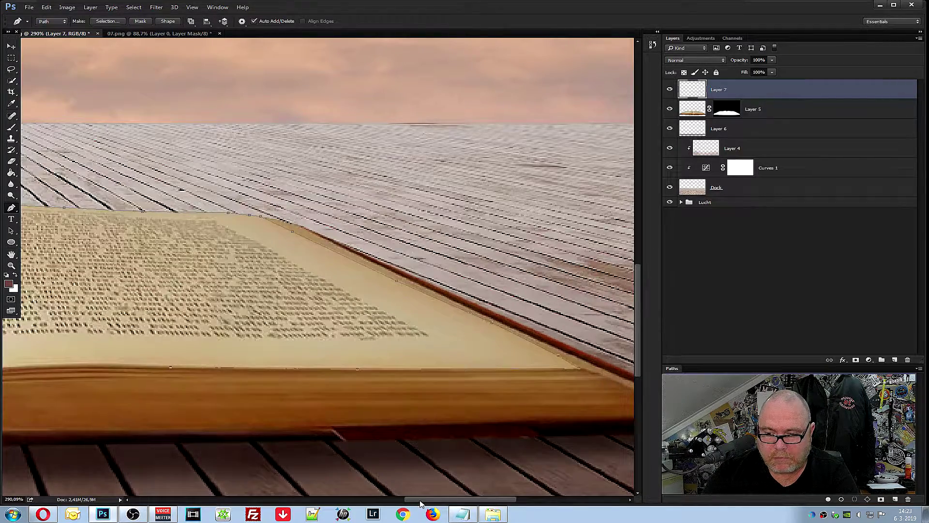
{"action": "left_click_drag", "start_coordinate": [420, 500], "coordinate": [368, 500]}
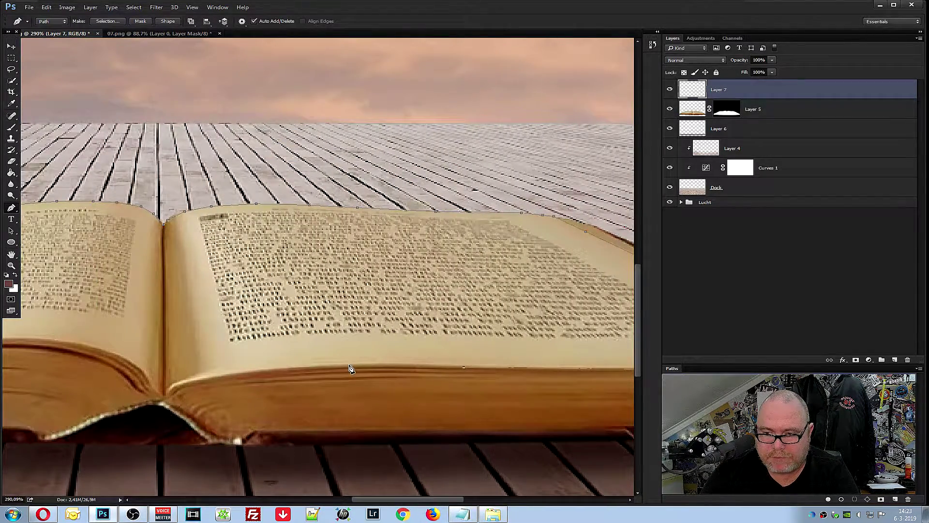
Follow the bottom page edge into the spine and back up onto the left page
{"action": "left_click", "coordinate": [340, 364]}
{"action": "left_click", "coordinate": [290, 369]}
{"action": "left_click", "coordinate": [240, 373]}
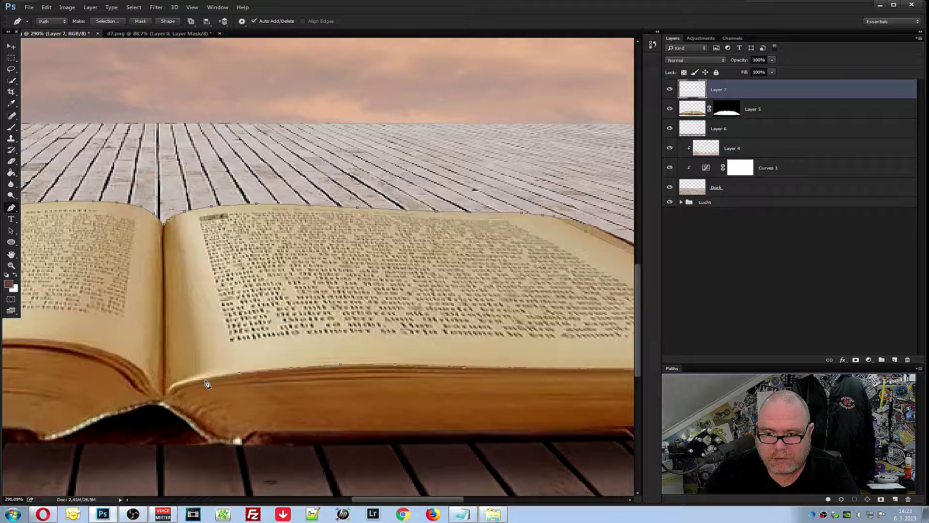
{"action": "left_click", "coordinate": [205, 381]}
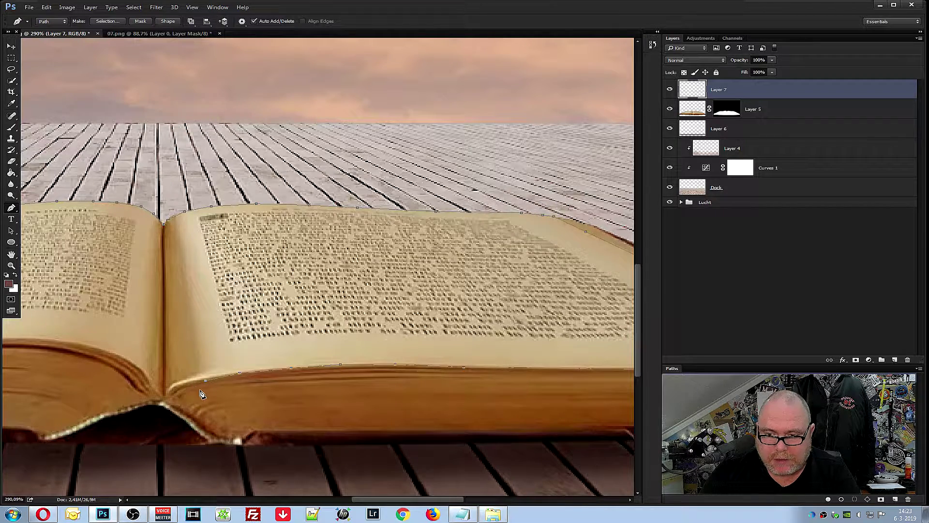
{"action": "left_click", "coordinate": [213, 376]}
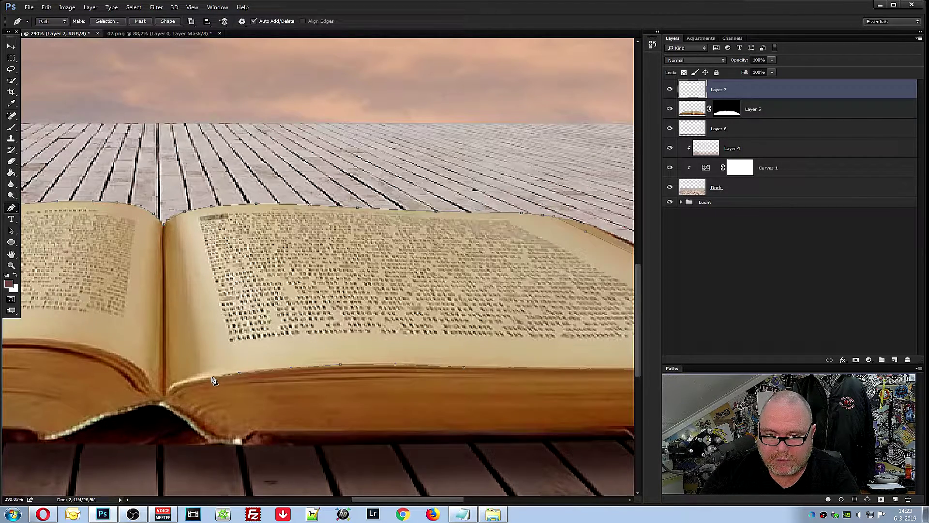
{"action": "left_click", "coordinate": [189, 381]}
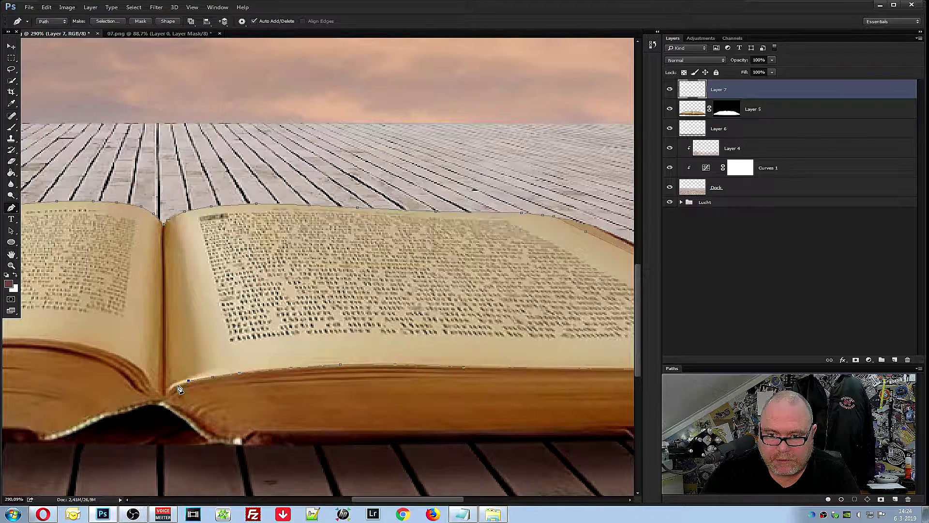
{"action": "left_click", "coordinate": [175, 384]}
{"action": "left_click", "coordinate": [170, 389]}
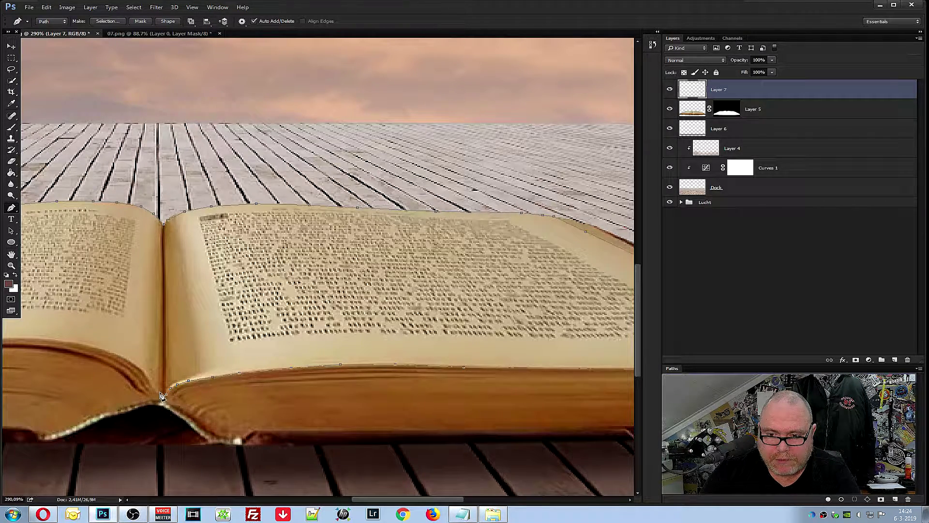
{"action": "left_click", "coordinate": [136, 366]}
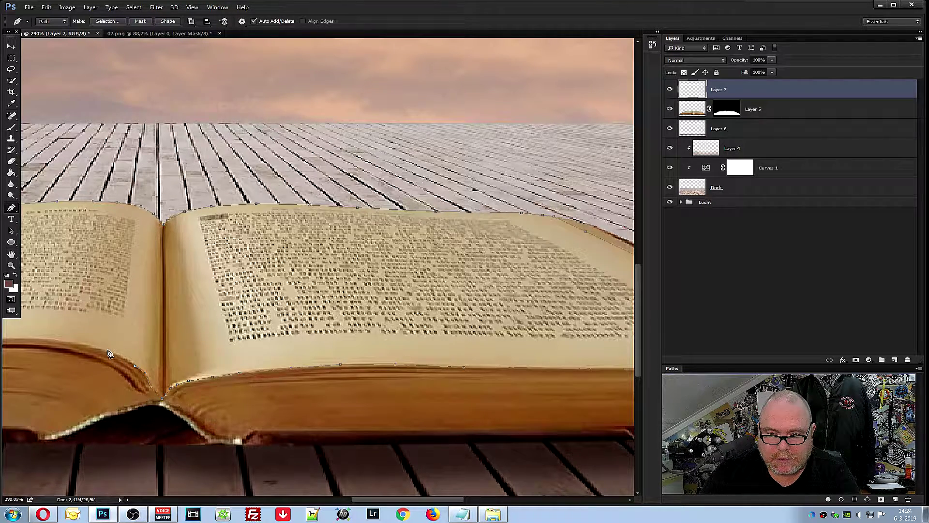
{"action": "left_click", "coordinate": [114, 353]}
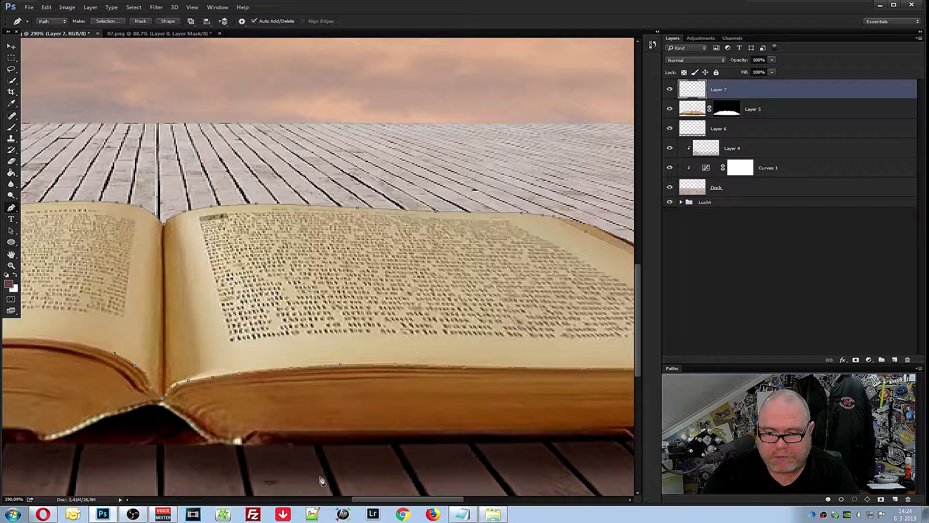
{"action": "left_click_drag", "start_coordinate": [367, 500], "coordinate": [327, 499]}
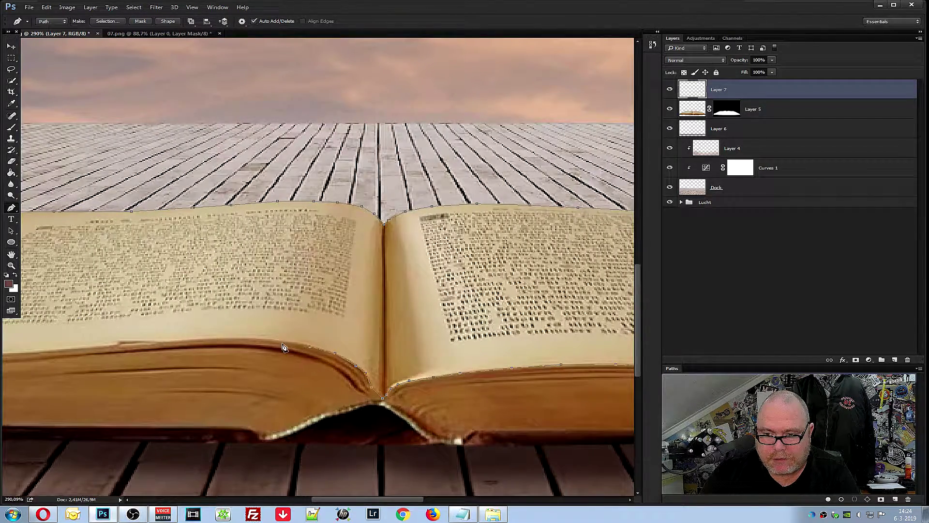
Extend the path further left along the left page's bottom edge
{"action": "left_click", "coordinate": [266, 340]}
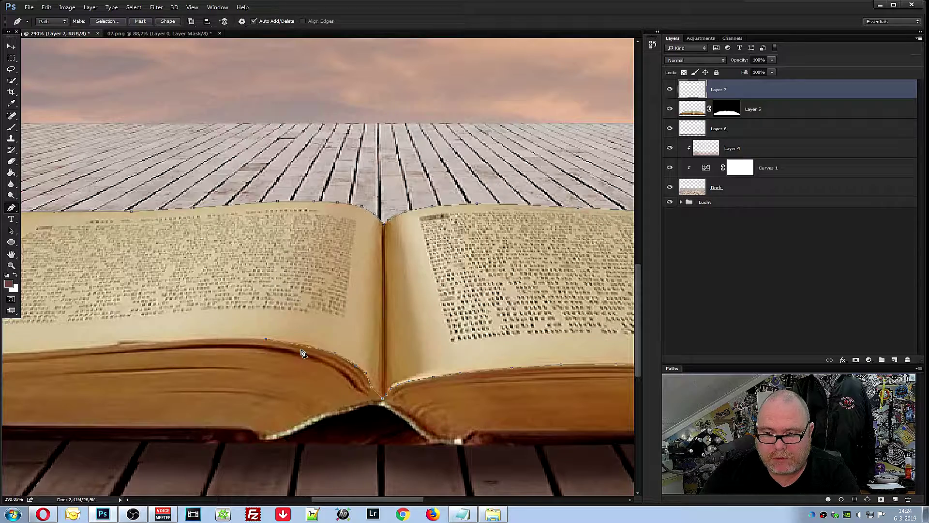
{"action": "left_click", "coordinate": [296, 346]}
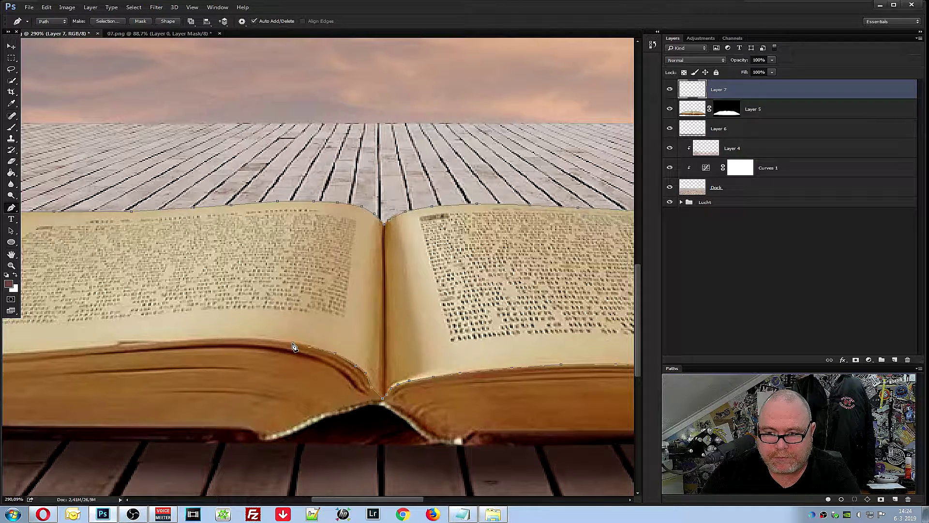
{"action": "left_click", "coordinate": [248, 338]}
{"action": "left_click", "coordinate": [215, 338]}
{"action": "left_click", "coordinate": [158, 344]}
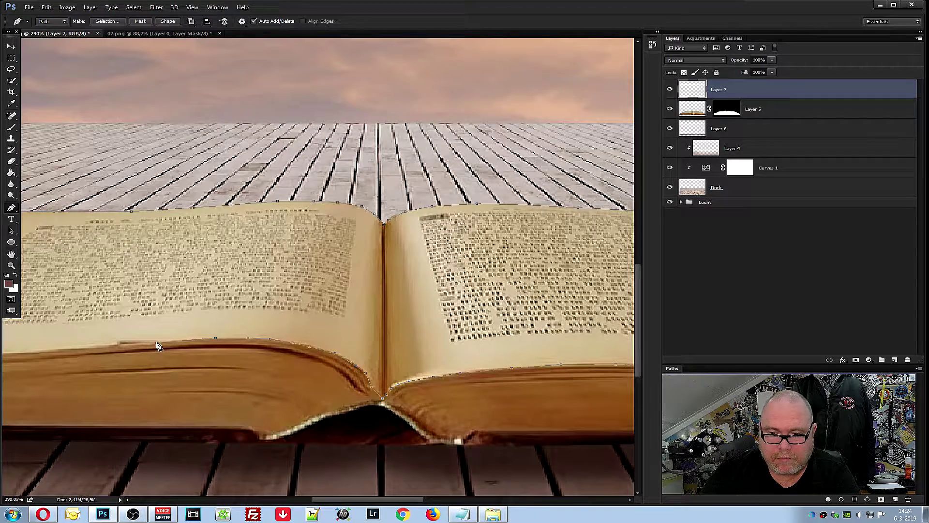
{"action": "left_click", "coordinate": [119, 341]}
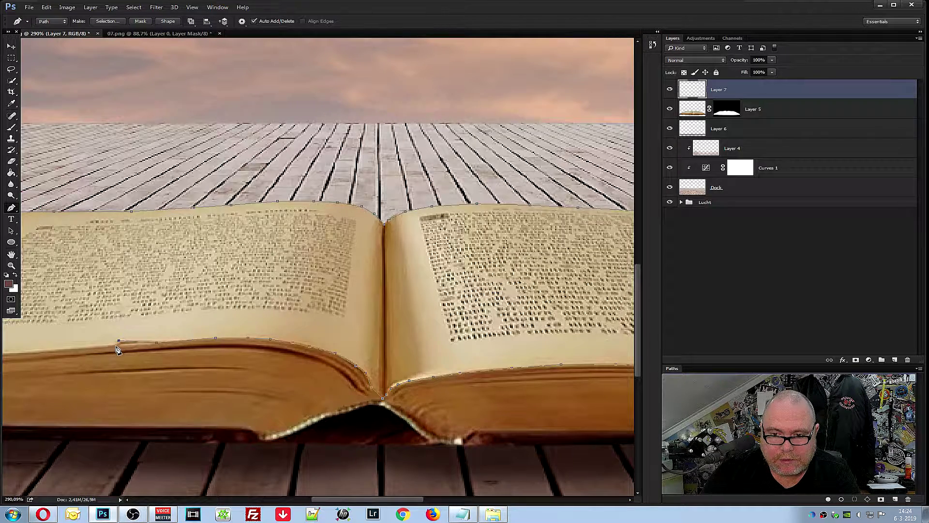
{"action": "left_click_drag", "start_coordinate": [331, 500], "coordinate": [282, 505]}
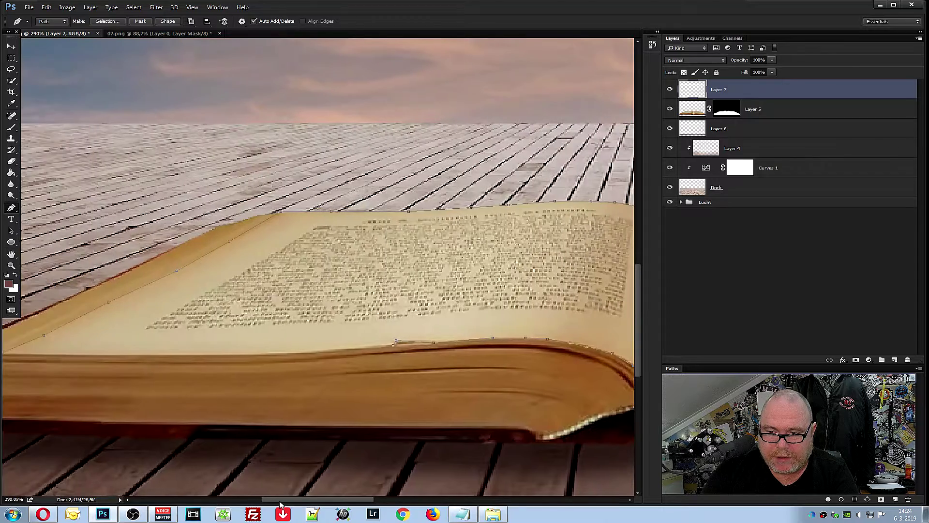
Place the final anchors along the left page bottom, panning left to its front corner
{"action": "left_click", "coordinate": [323, 353]}
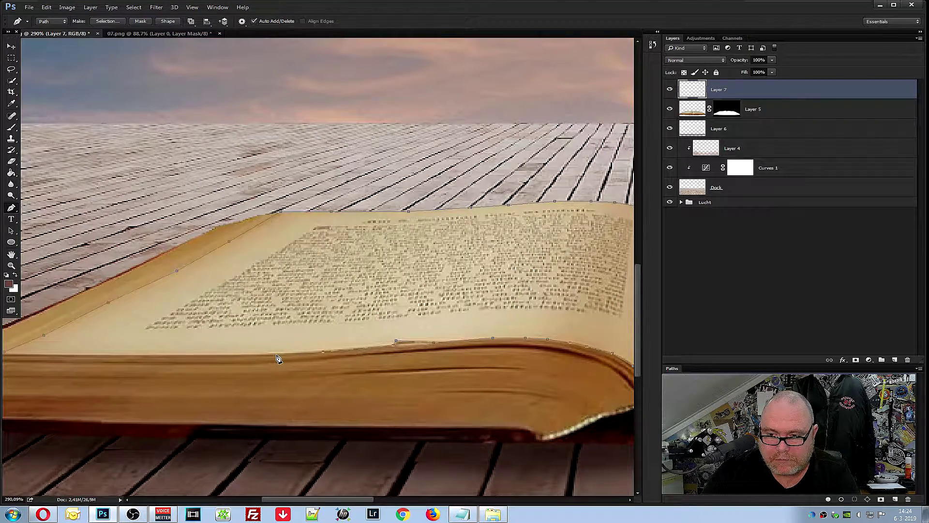
{"action": "left_click", "coordinate": [277, 357]}
{"action": "left_click", "coordinate": [219, 356]}
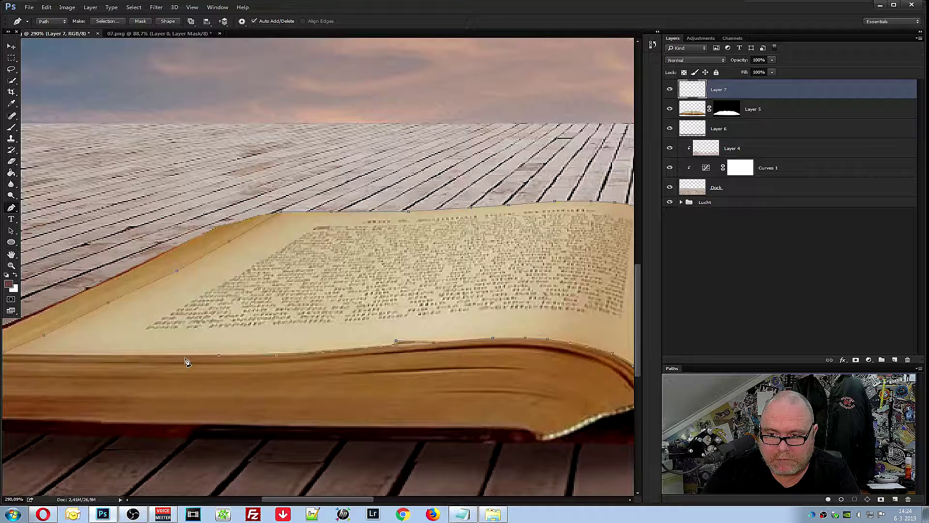
{"action": "left_click", "coordinate": [156, 356]}
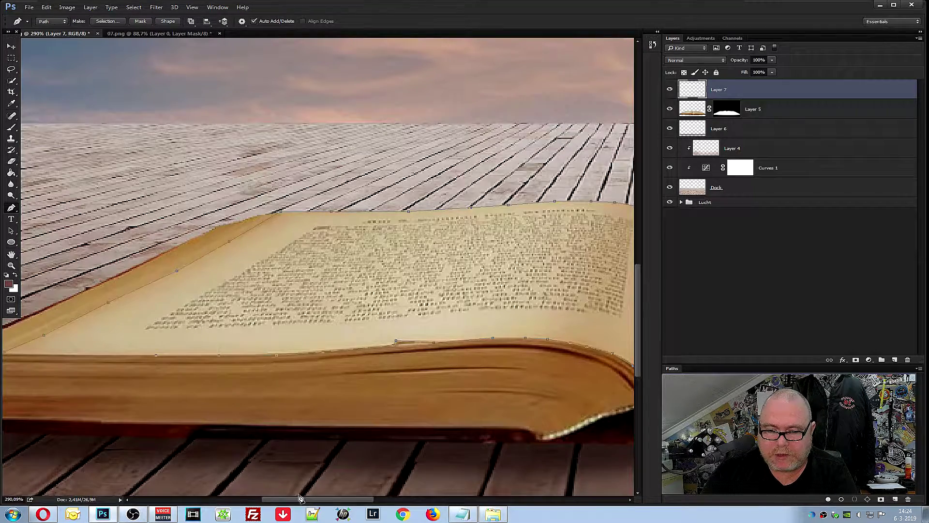
{"action": "left_click_drag", "start_coordinate": [301, 499], "coordinate": [274, 500]}
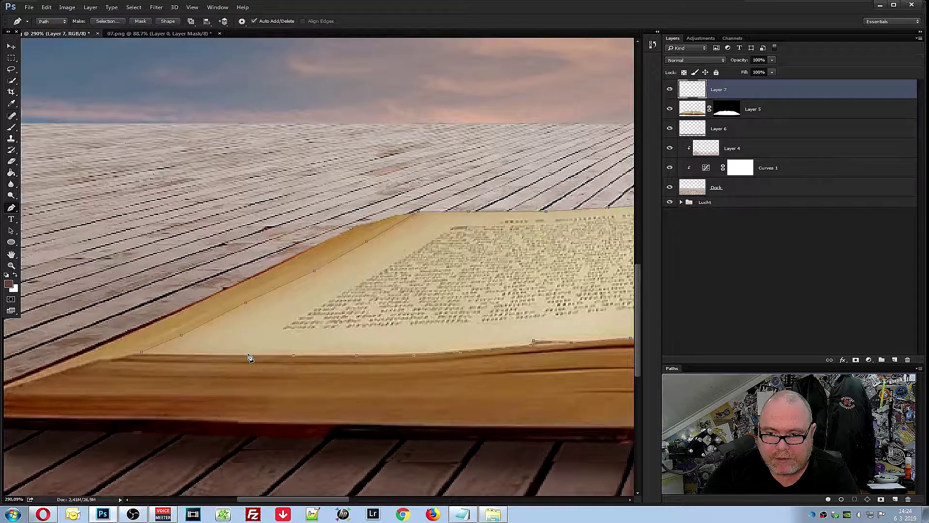
{"action": "left_click", "coordinate": [182, 356]}
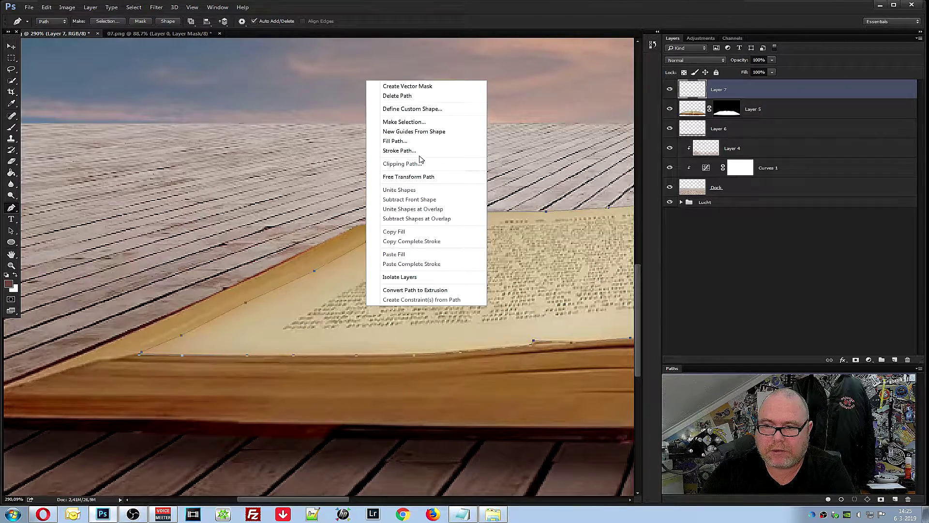
Turn the path into a selection, fill the pages white on Layer 7, and deselect
{"action": "left_click", "coordinate": [424, 124]}
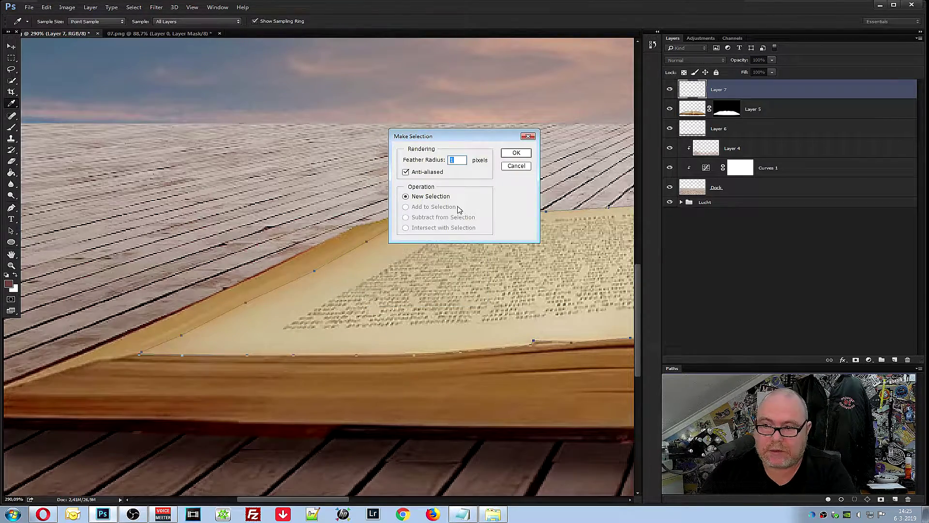
{"action": "left_click", "coordinate": [519, 152]}
{"action": "key", "text": "ctrl+0"}
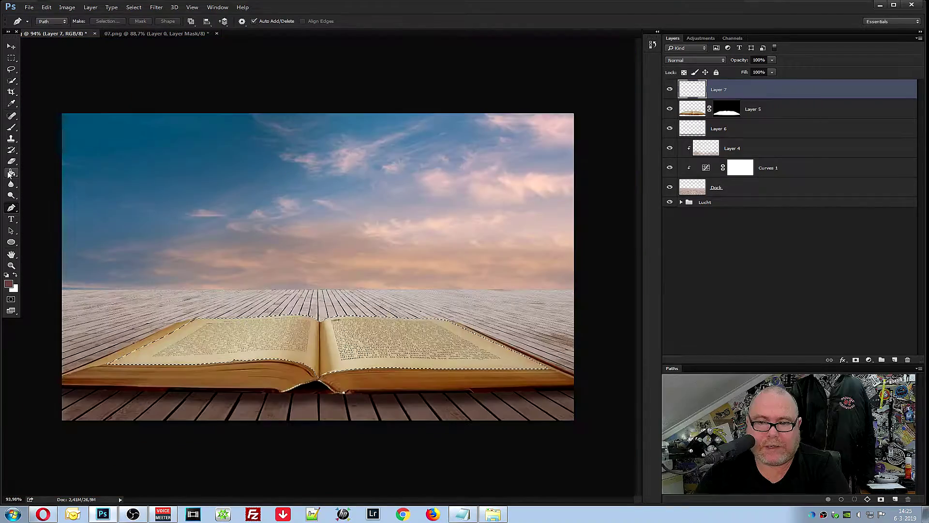
{"action": "left_click", "coordinate": [11, 173]}
{"action": "left_click", "coordinate": [15, 275]}
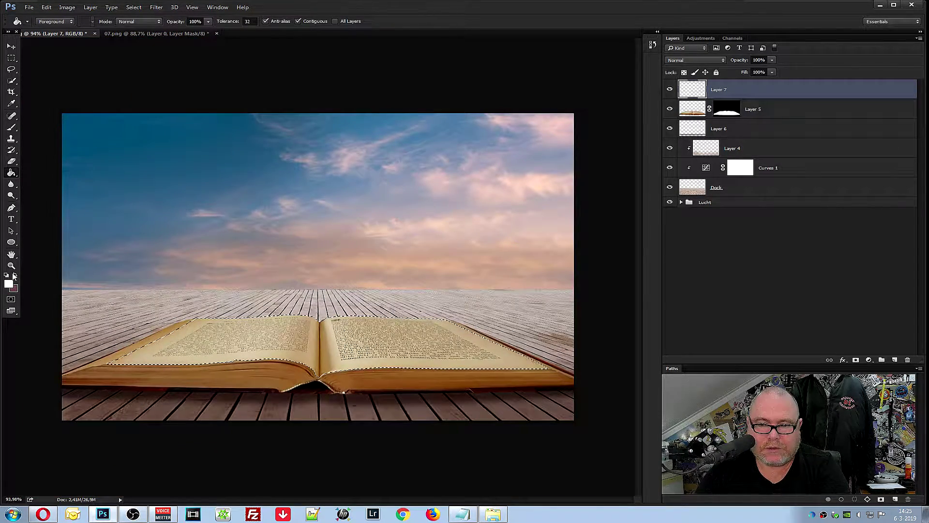
{"action": "left_click", "coordinate": [225, 343]}
{"action": "key", "text": "ctrl+d"}
Close 07.png without saving changes
{"action": "left_click", "coordinate": [184, 34]}
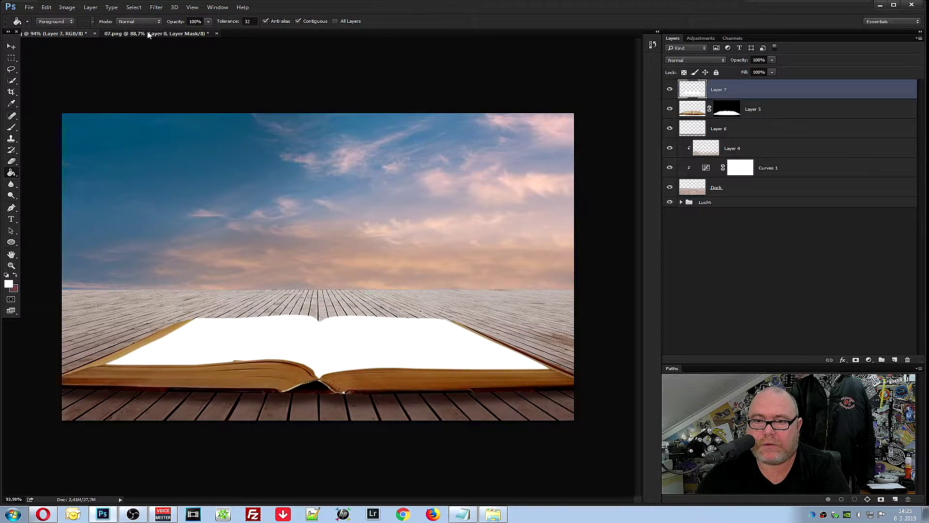
{"action": "left_click", "coordinate": [217, 34]}
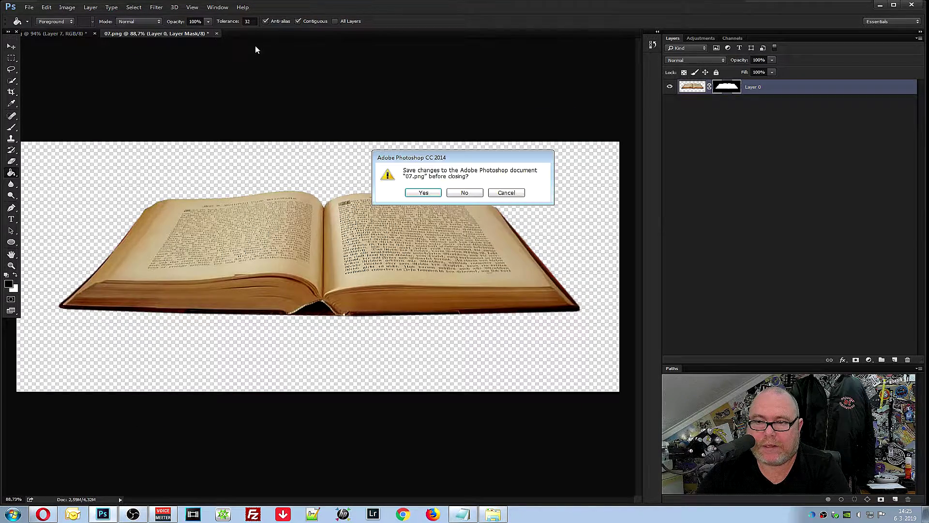
{"action": "left_click", "coordinate": [465, 193]}
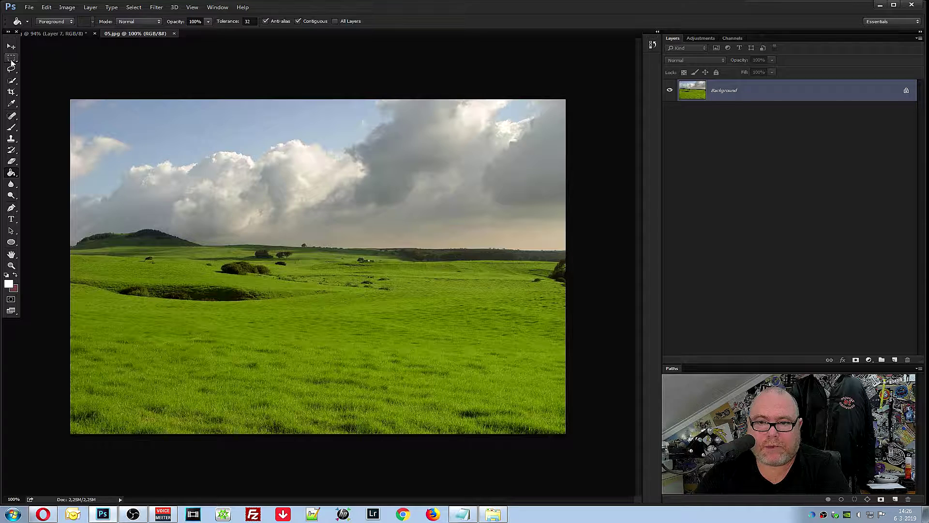
Marquee-select the grass in 05.jpg down to the bottom edge and drag it toward 01.jpg
{"action": "left_click", "coordinate": [11, 58]}
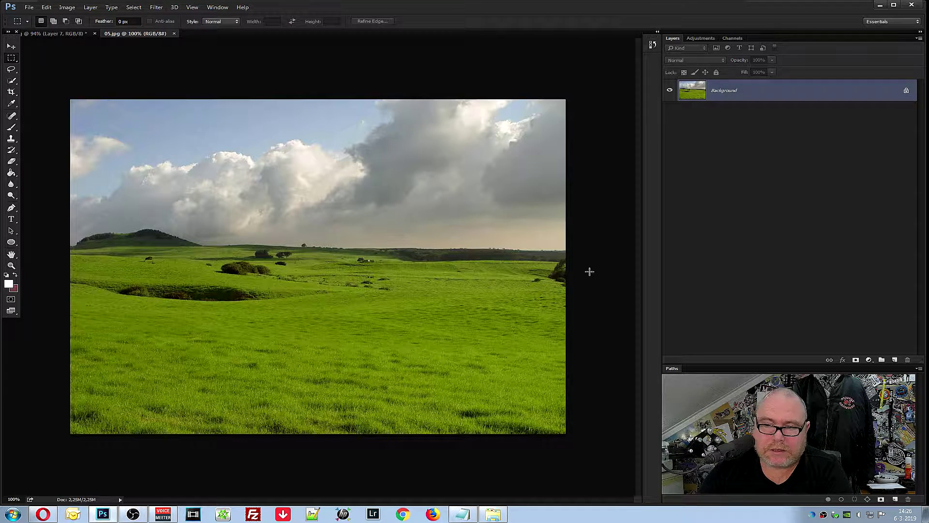
{"action": "left_click_drag", "start_coordinate": [569, 262], "coordinate": [3, 341]}
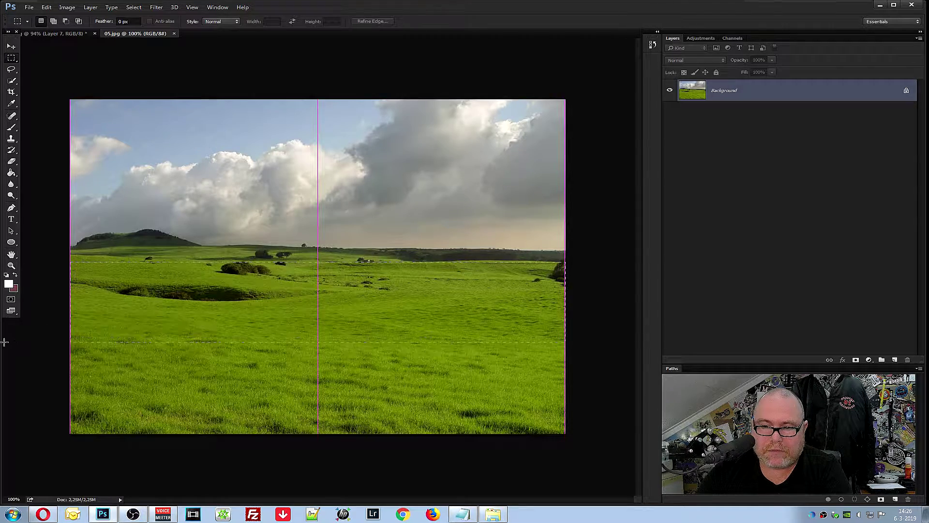
{"action": "left_click_drag", "start_coordinate": [4, 342], "coordinate": [3, 443]}
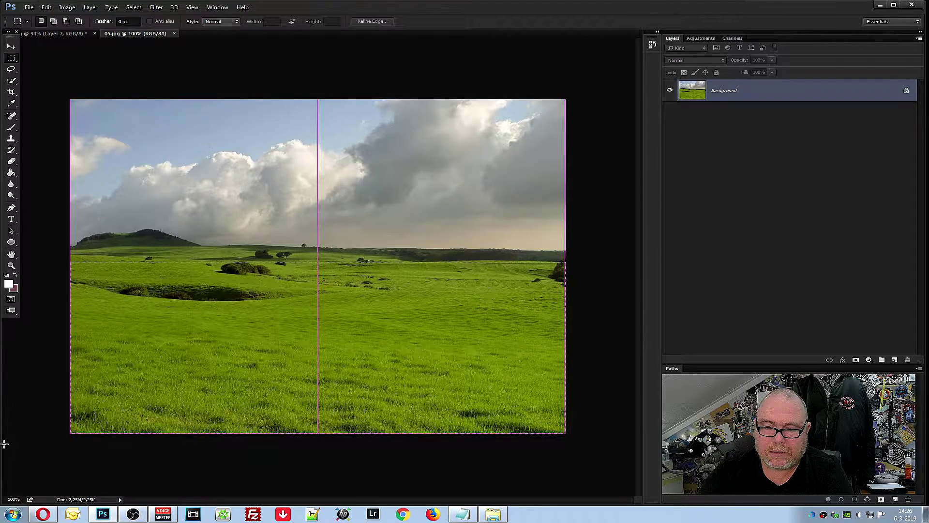
{"action": "key", "text": "v"}
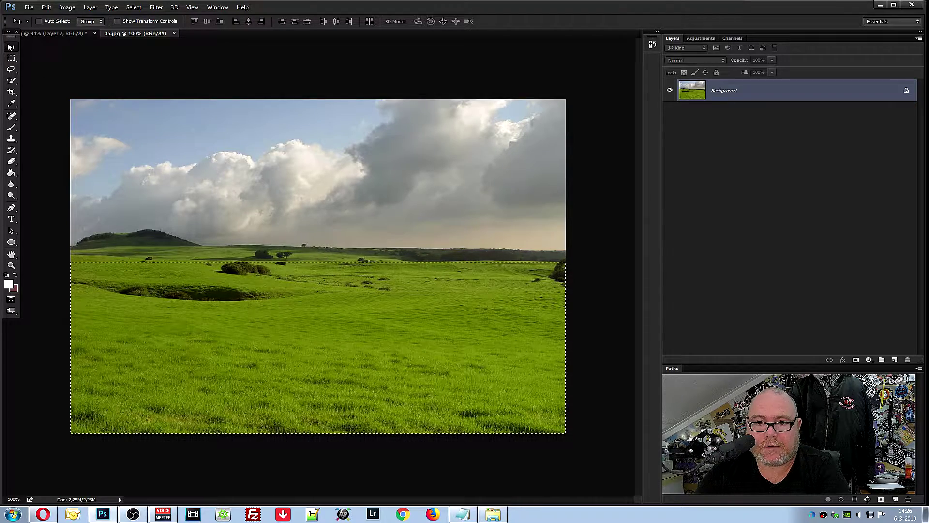
{"action": "left_click_drag", "start_coordinate": [258, 317], "coordinate": [71, 33]}
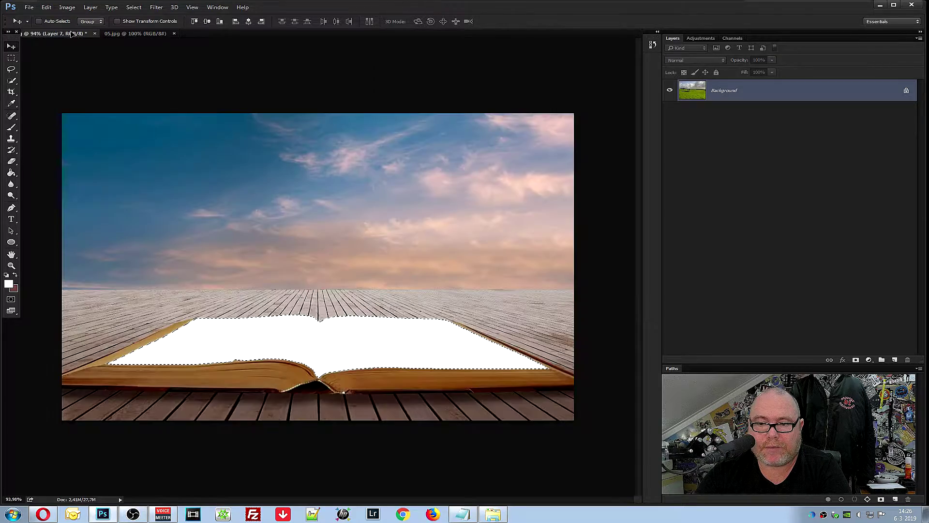
Drop the grass into the book composite as Layer 8, close 05.jpg, and position it
{"action": "left_click_drag", "start_coordinate": [72, 33], "coordinate": [301, 330]}
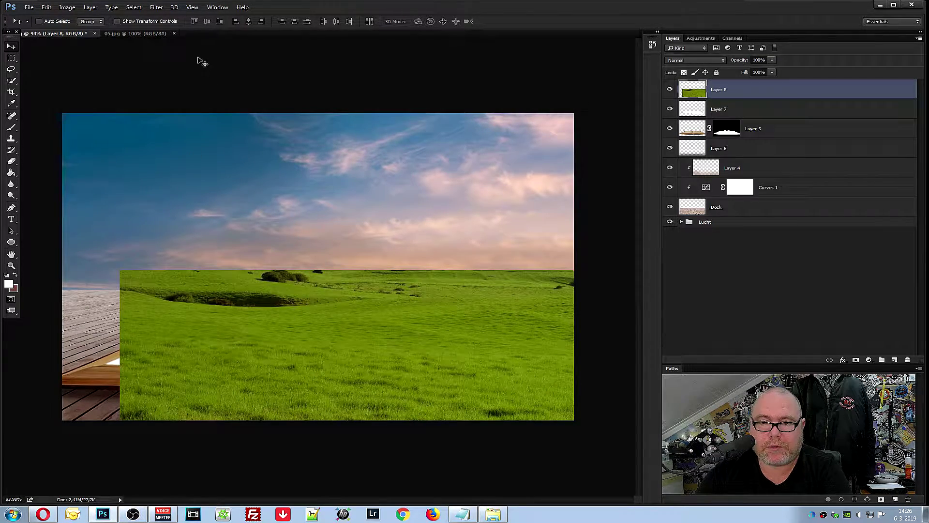
{"action": "left_click", "coordinate": [146, 32]}
{"action": "left_click", "coordinate": [174, 34]}
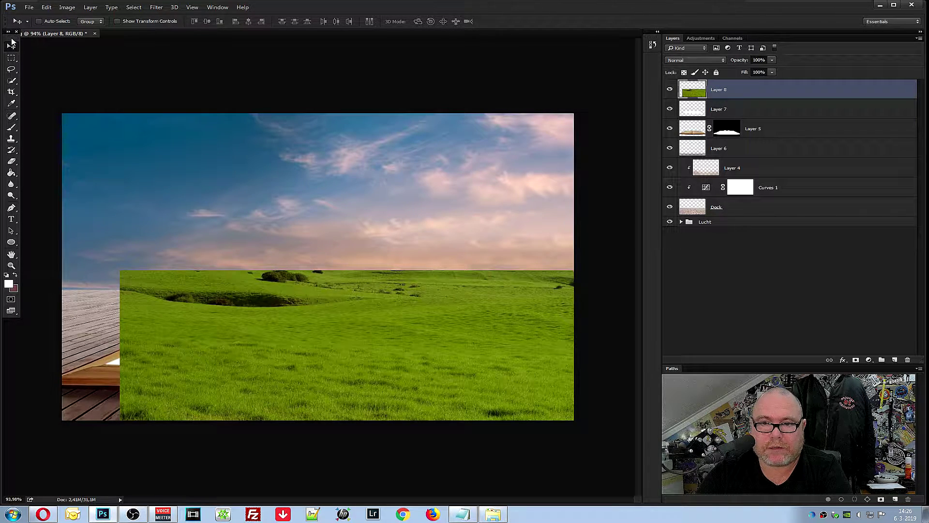
{"action": "left_click_drag", "start_coordinate": [10, 38], "coordinate": [4, 38]}
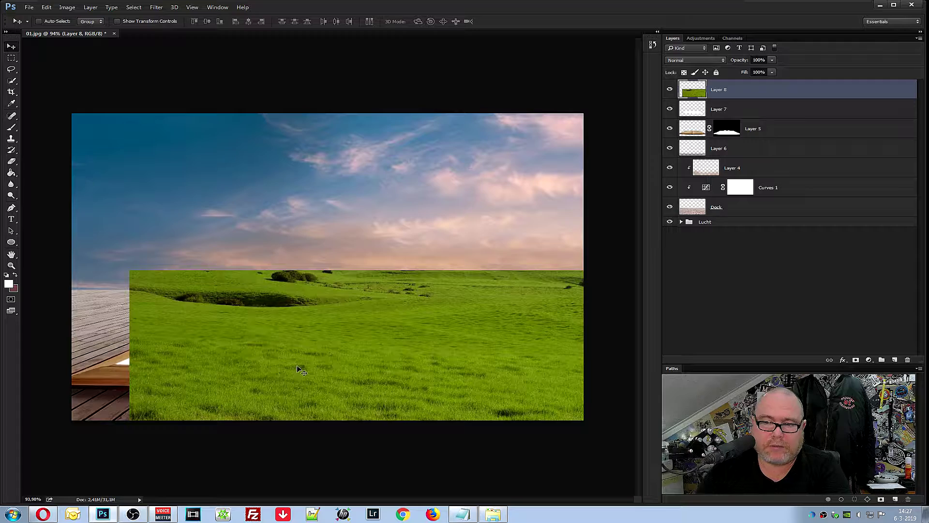
{"action": "left_click_drag", "start_coordinate": [300, 368], "coordinate": [278, 346]}
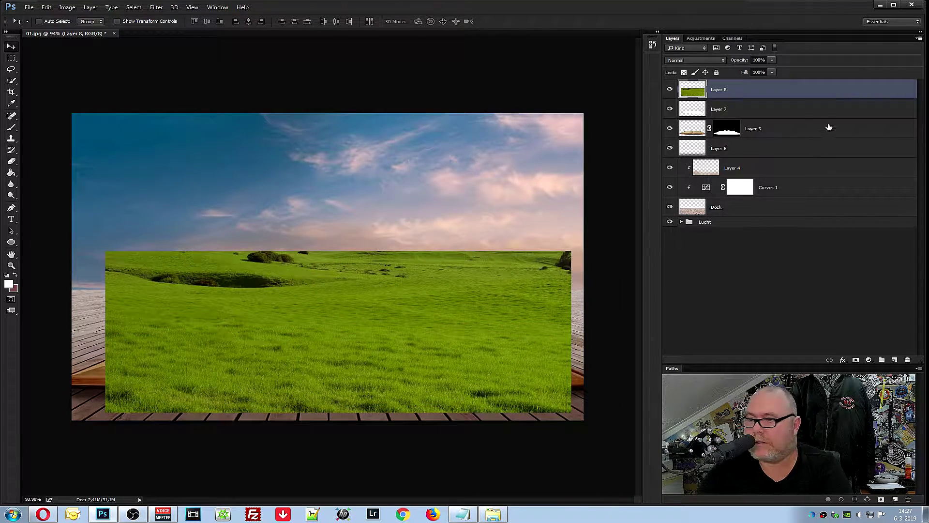
Clip Layer 8 to the white page layer and shift the grass right within the book
{"action": "right_click", "coordinate": [775, 92]}
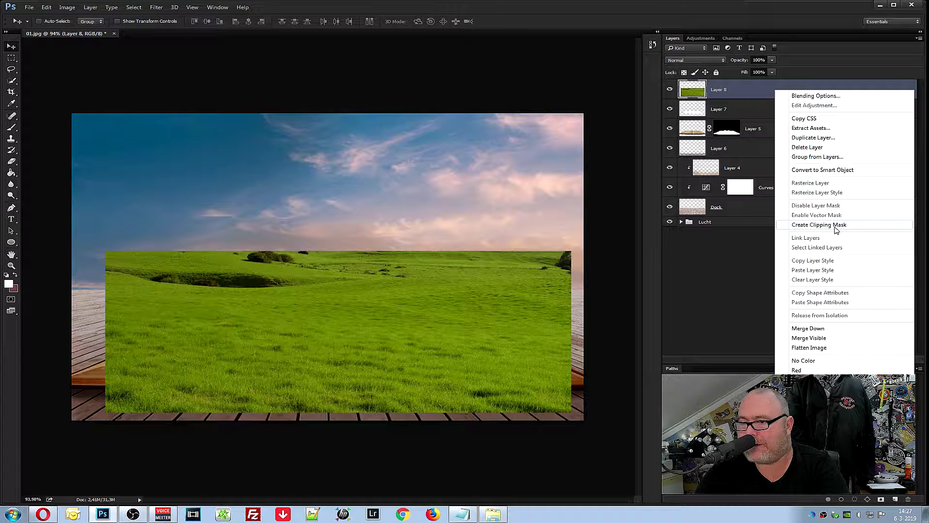
{"action": "left_click", "coordinate": [840, 228]}
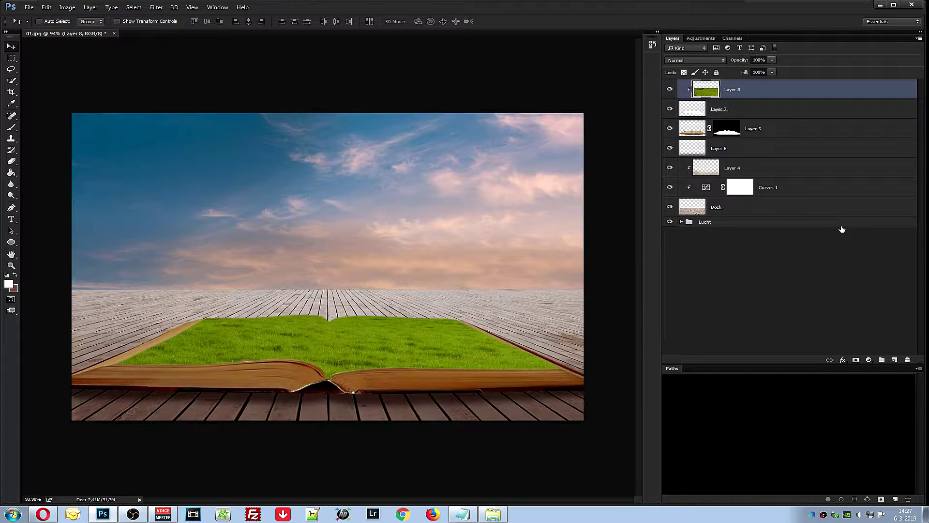
{"action": "mouse_move", "coordinate": [236, 348]}
{"action": "left_mouse_down"}
{"action": "mouse_move", "coordinate": [277, 355]}
{"action": "mouse_move", "coordinate": [298, 407]}
{"action": "left_mouse_up"}
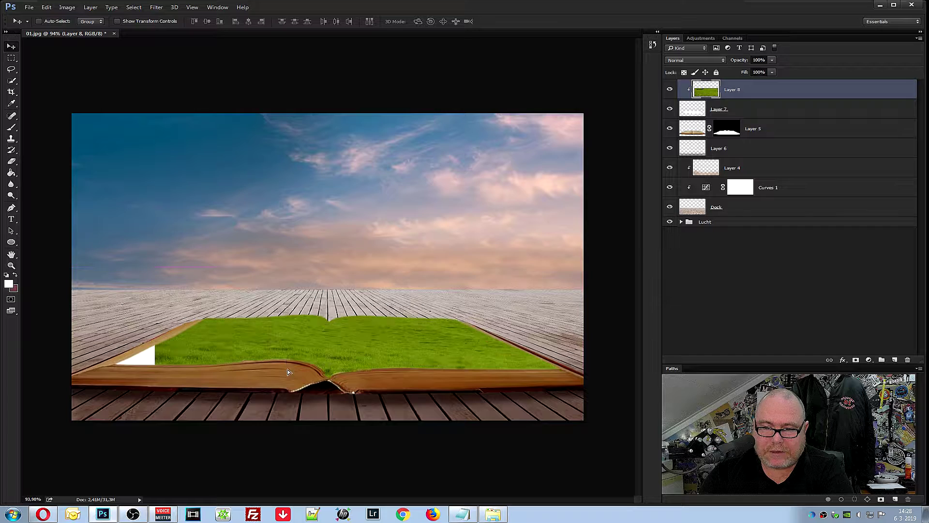
Move the clipped grass left within the pages and start a Free Transform, listing its modes
{"action": "mouse_move", "coordinate": [297, 407]}
{"action": "left_mouse_down"}
{"action": "mouse_move", "coordinate": [234, 396]}
{"action": "mouse_move", "coordinate": [147, 415]}
{"action": "left_mouse_up"}
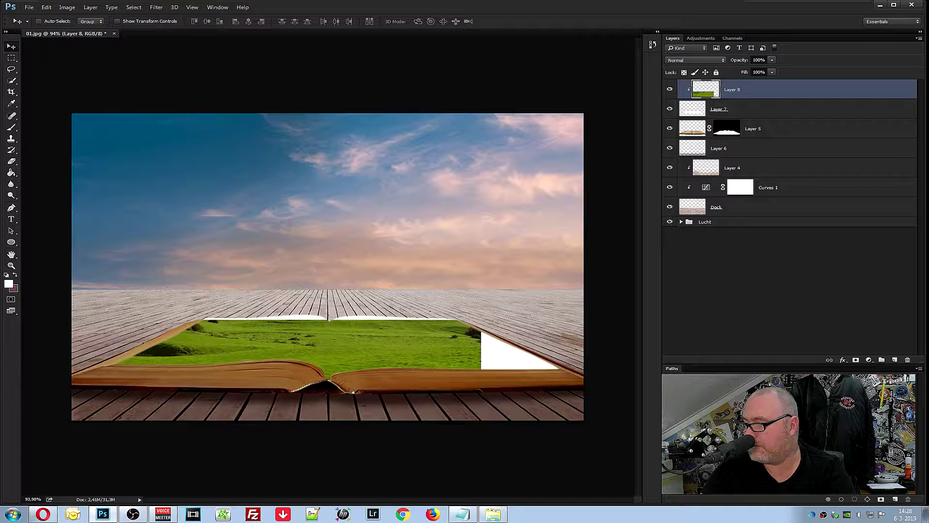
{"action": "key", "text": "ctrl+t"}
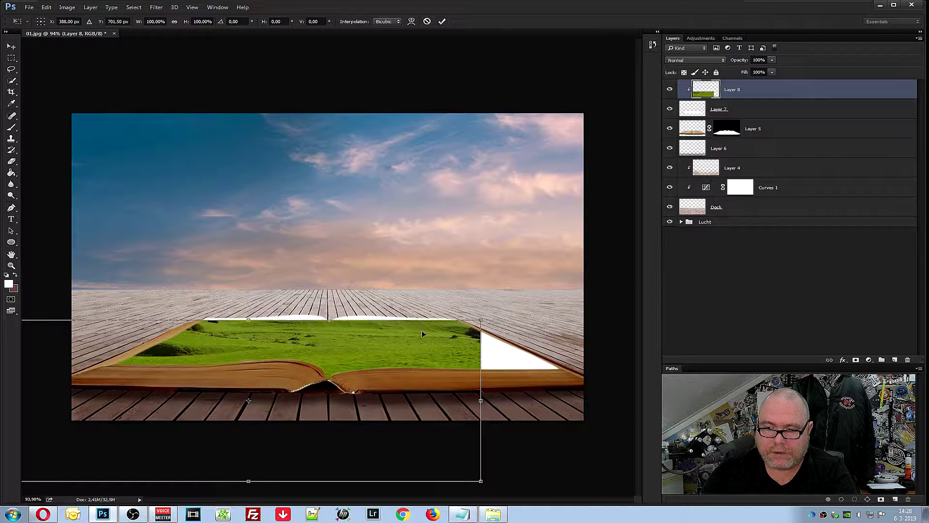
{"action": "right_click", "coordinate": [405, 347]}
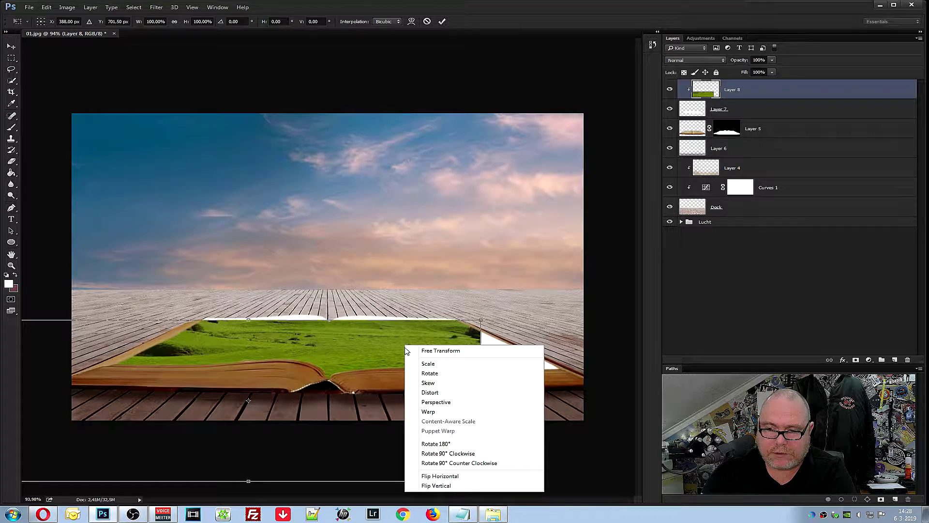
Warp Layer 8's grass, stretching its right corners and top edge to fit the curved book pages
{"action": "left_click", "coordinate": [435, 412]}
{"action": "left_click_drag", "start_coordinate": [481, 319], "coordinate": [545, 288]}
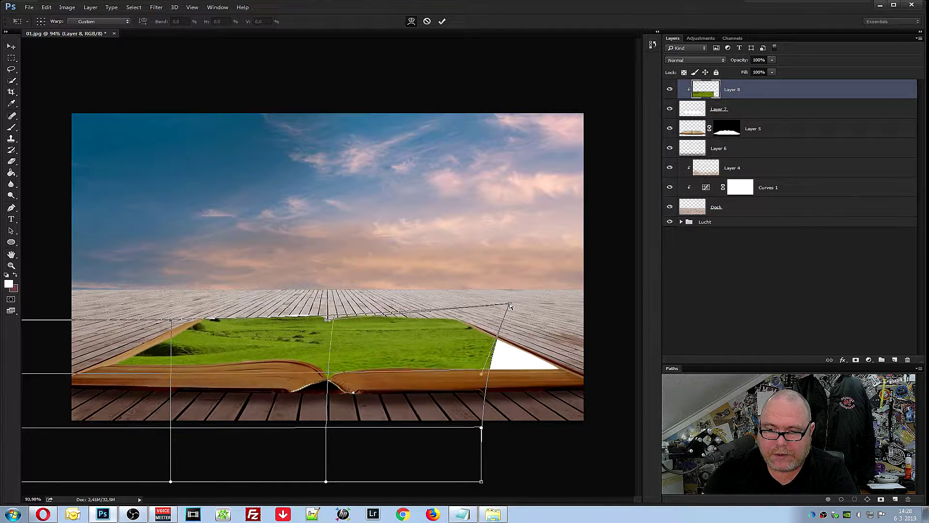
{"action": "left_click_drag", "start_coordinate": [482, 428], "coordinate": [634, 453]}
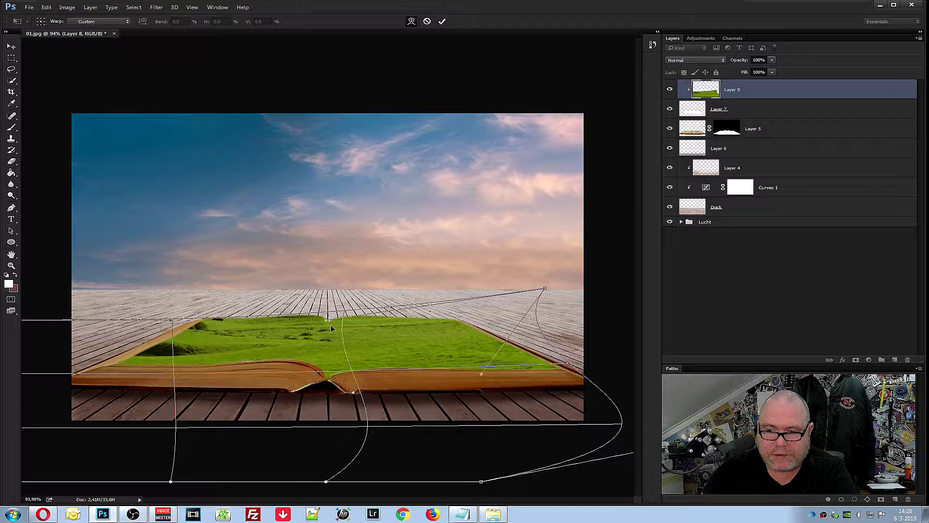
{"action": "left_click_drag", "start_coordinate": [265, 317], "coordinate": [265, 314]}
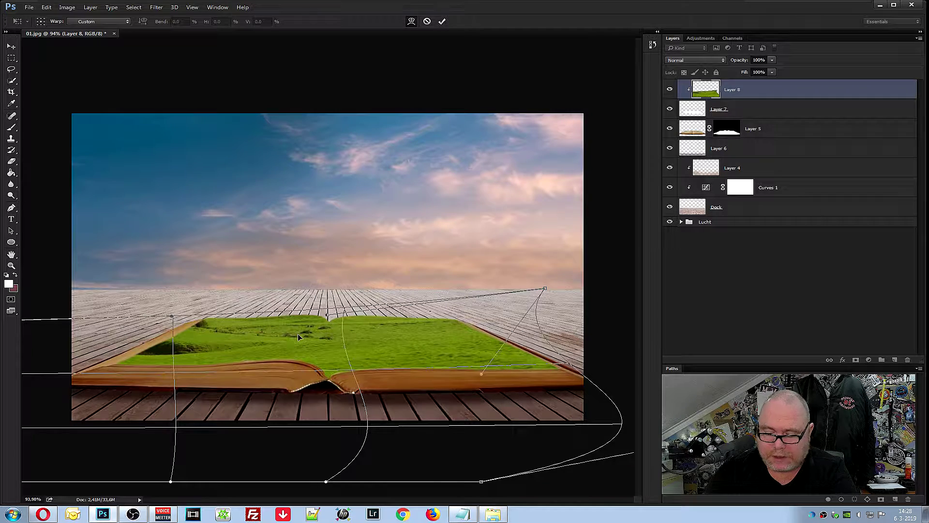
{"action": "key", "text": "Return"}
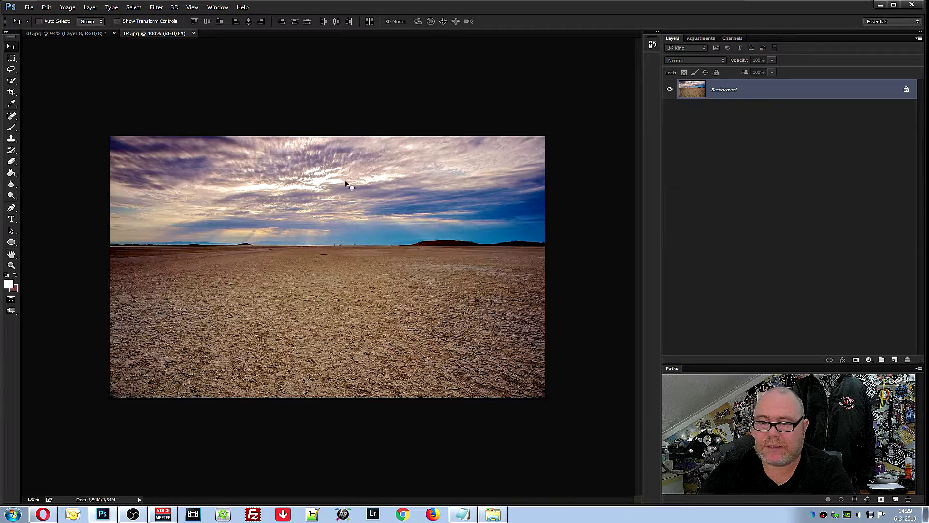
Marquee-select the lower-right cracked ground in 04.jpg and drag it into the 01.jpg book document
{"action": "left_click", "coordinate": [11, 58]}
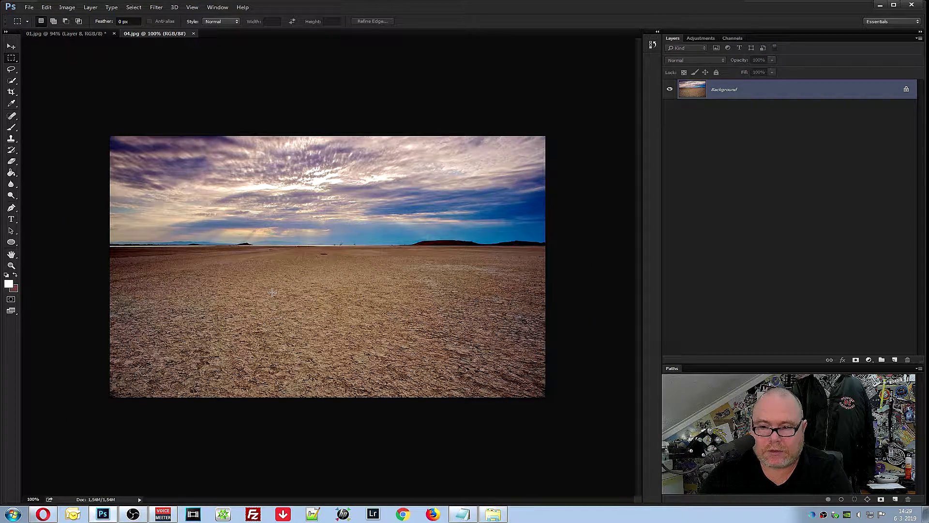
{"action": "left_click_drag", "start_coordinate": [287, 262], "coordinate": [523, 422]}
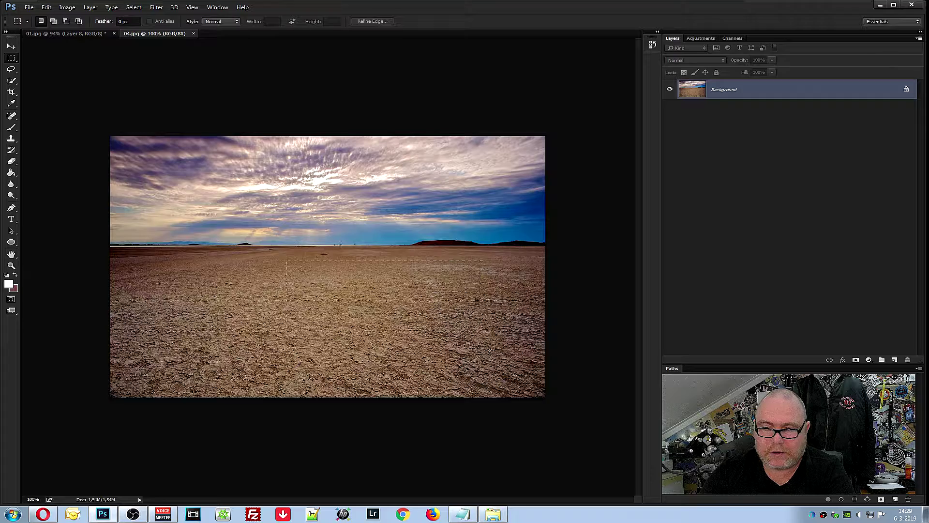
{"action": "left_click_drag", "start_coordinate": [523, 422], "coordinate": [521, 425]}
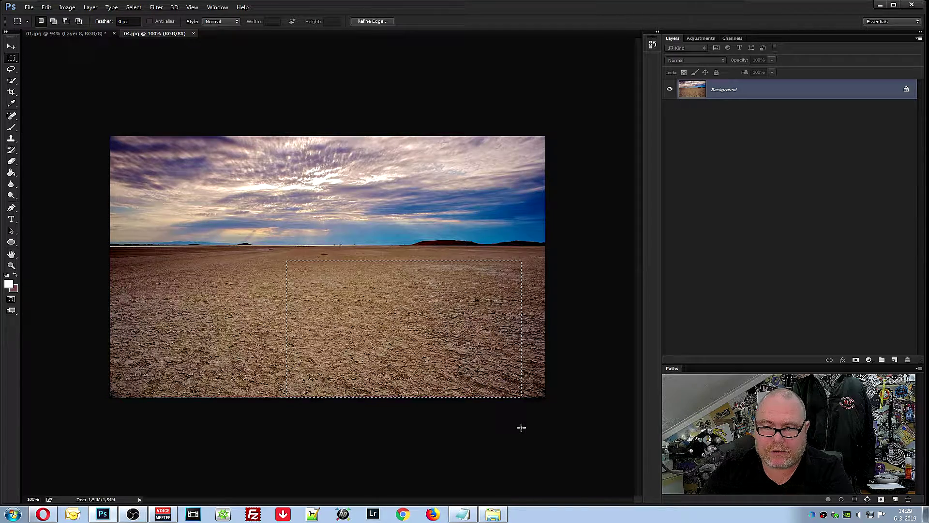
{"action": "left_click", "coordinate": [11, 46]}
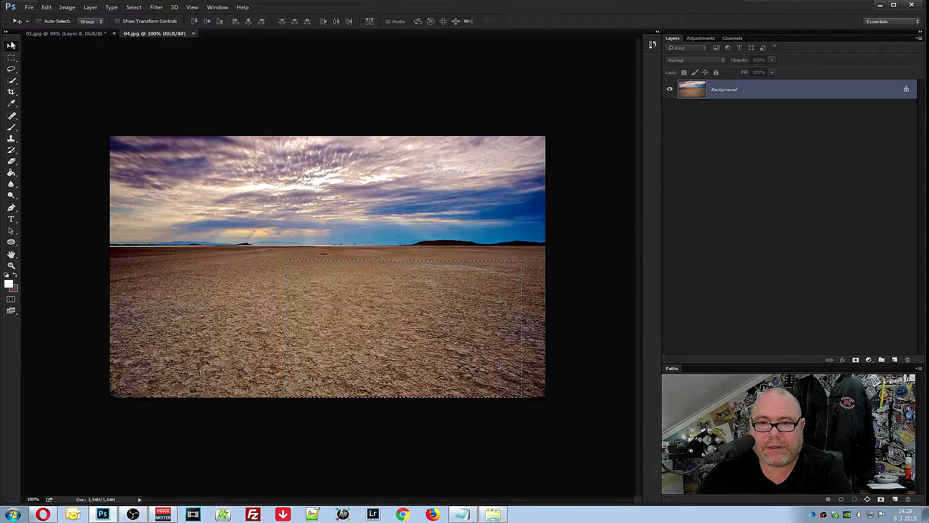
{"action": "left_click_drag", "start_coordinate": [361, 315], "coordinate": [71, 45]}
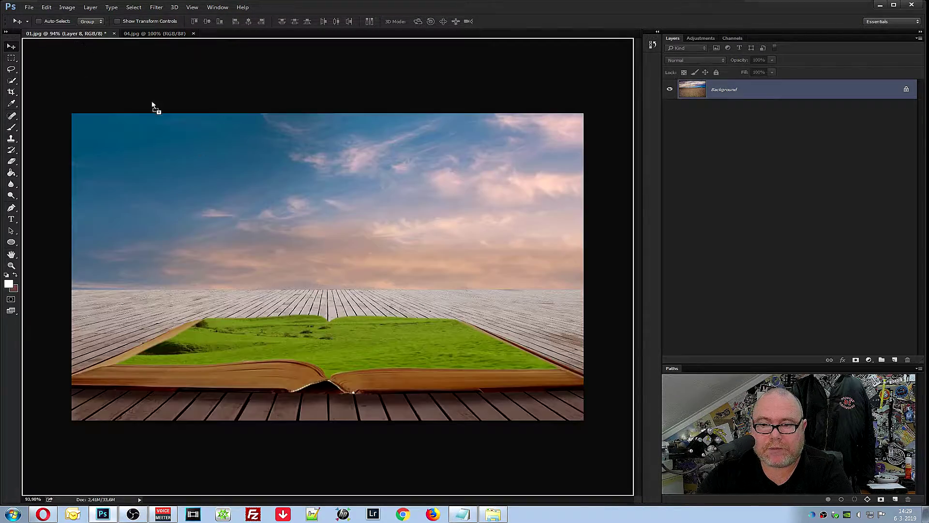
{"action": "left_click_drag", "start_coordinate": [76, 38], "coordinate": [401, 327]}
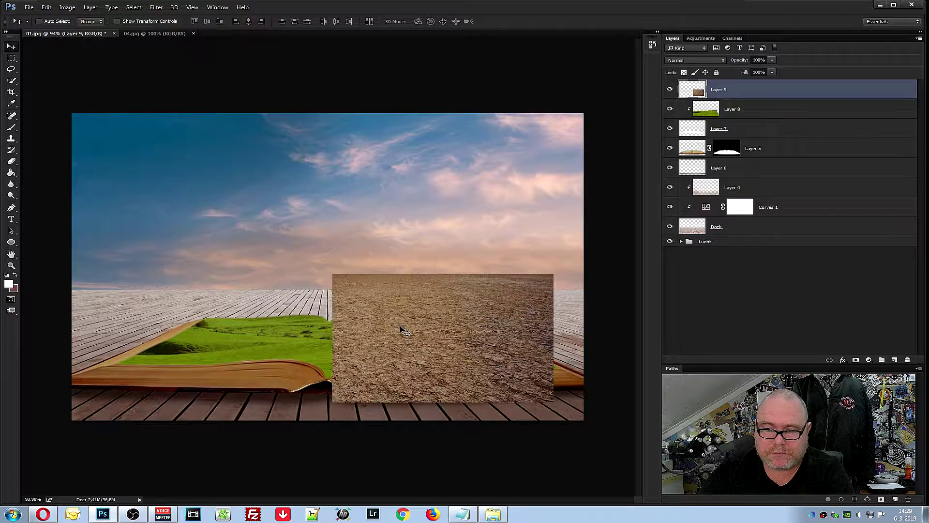
Nudge the cracked-ground patch into place and scale it up slightly
{"action": "left_click_drag", "start_coordinate": [400, 329], "coordinate": [395, 334]}
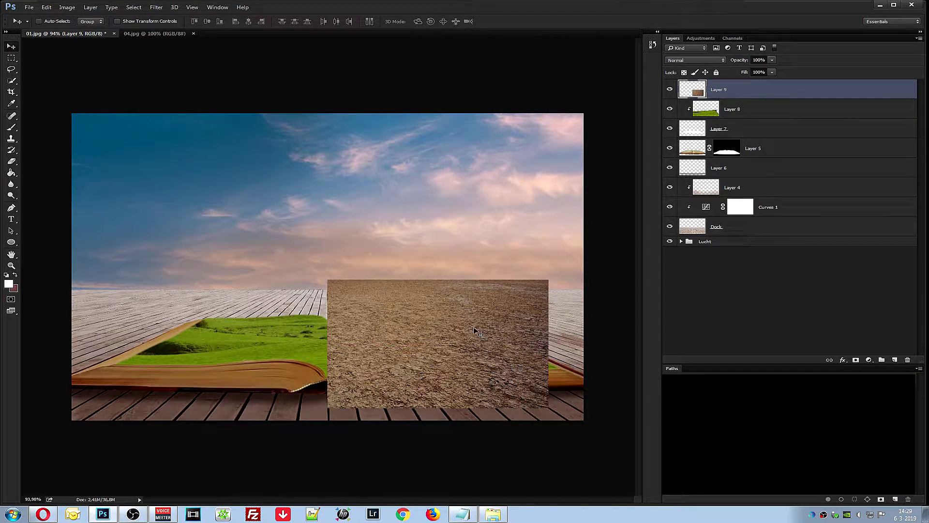
{"action": "key", "text": "ctrl+t"}
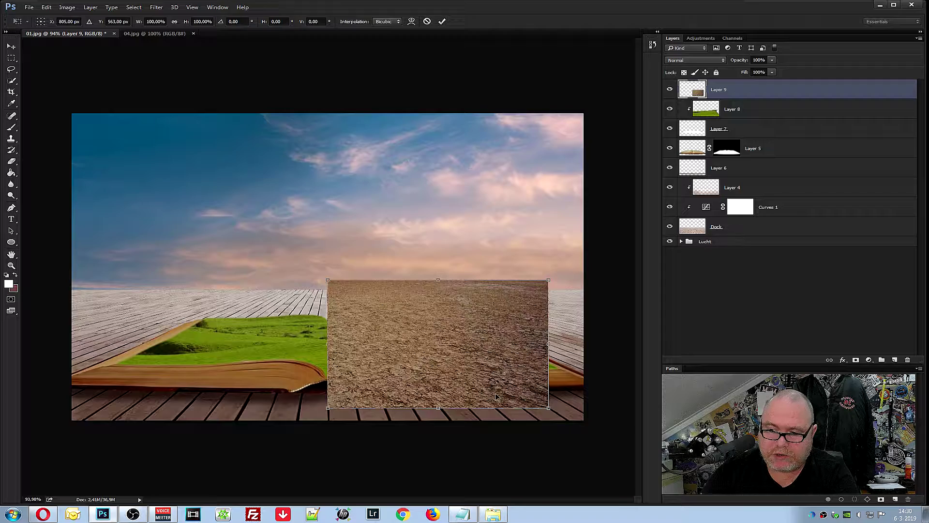
{"action": "left_click_drag", "start_coordinate": [549, 408], "coordinate": [562, 417]}
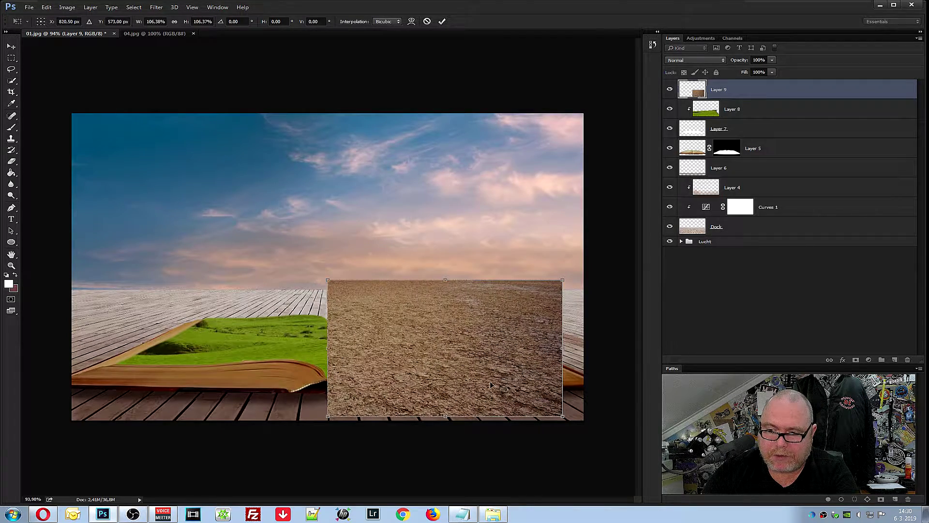
{"action": "key", "text": "Return"}
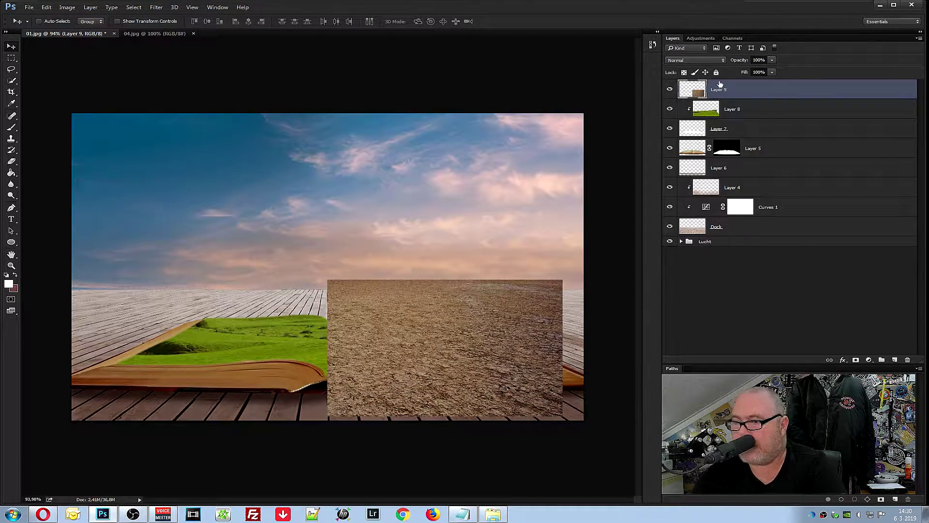
Clip Layer 9 into the book pages, then make Layer 8 active
{"action": "right_click", "coordinate": [718, 90]}
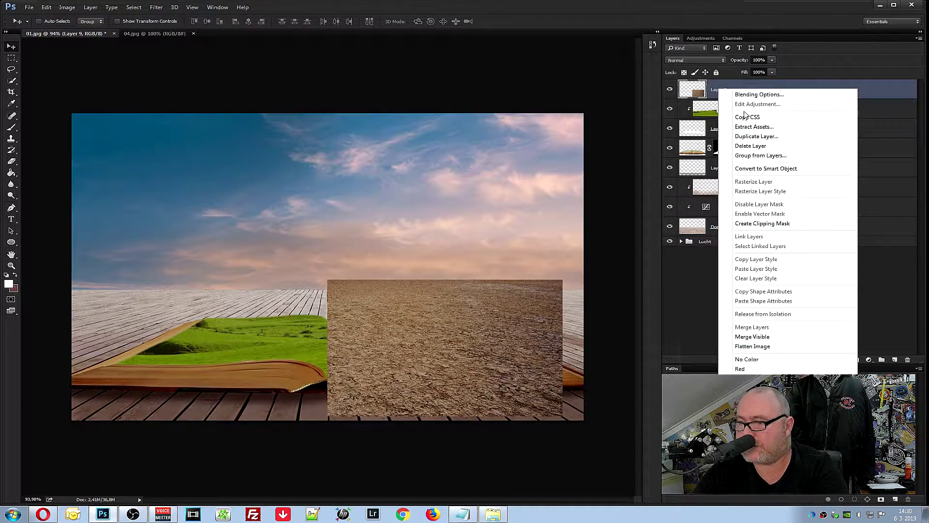
{"action": "left_click", "coordinate": [783, 226]}
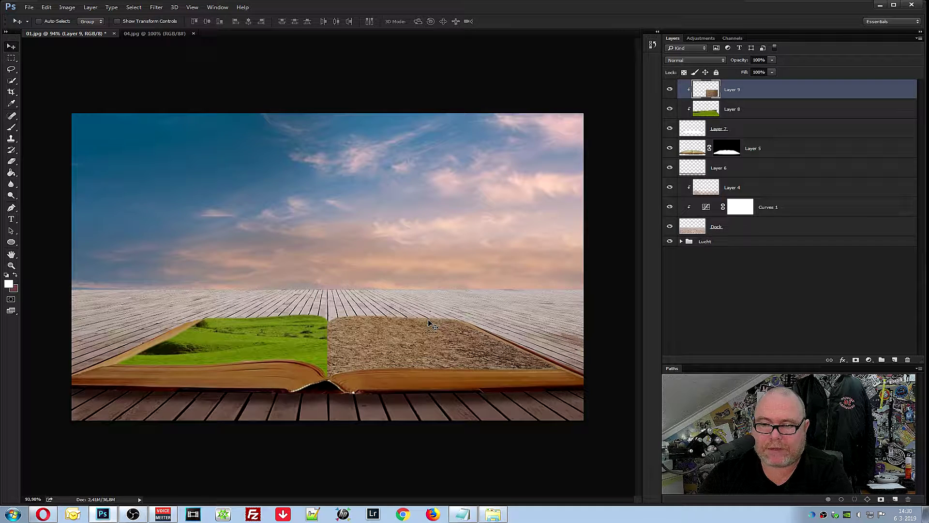
{"action": "left_click", "coordinate": [758, 109]}
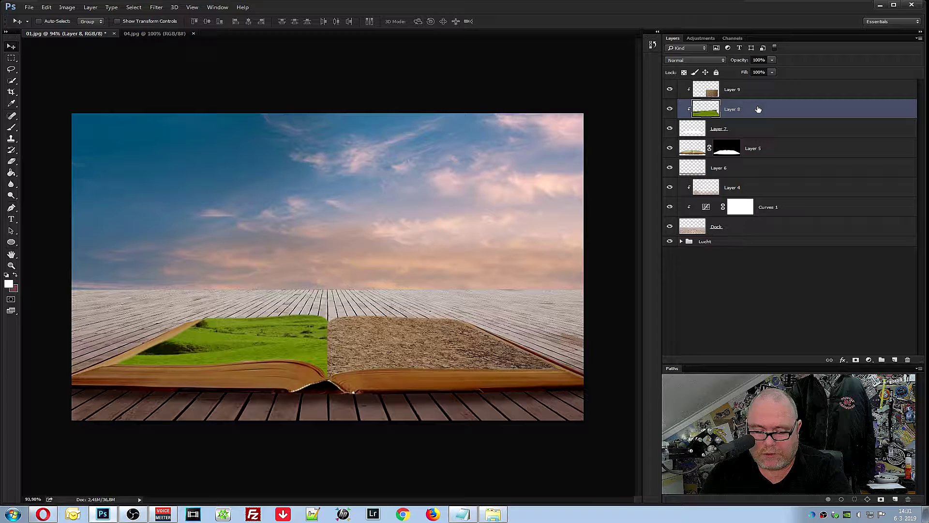
Duplicate Layer 8, clip the copy, move it above Layer 9 and give it a layer mask
{"action": "key", "text": "ctrl+j"}
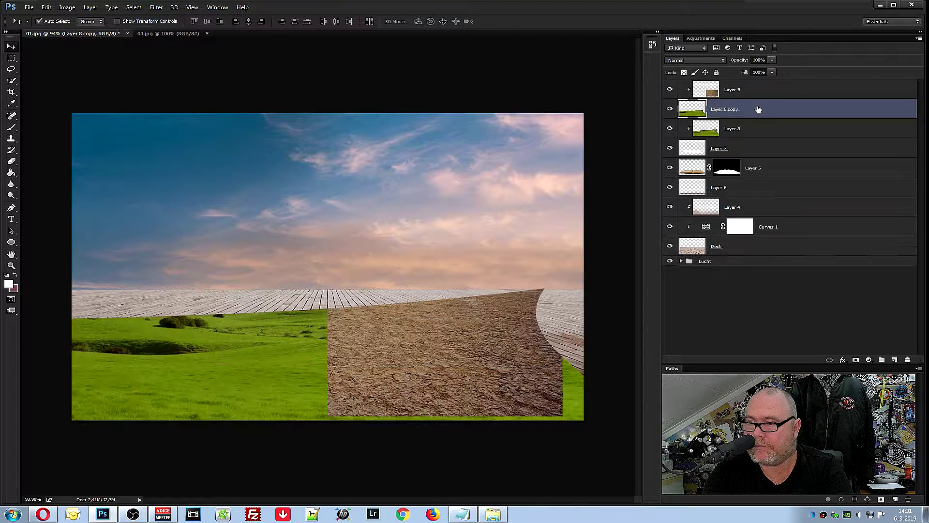
{"action": "left_click_drag", "start_coordinate": [804, 118], "coordinate": [805, 116]}
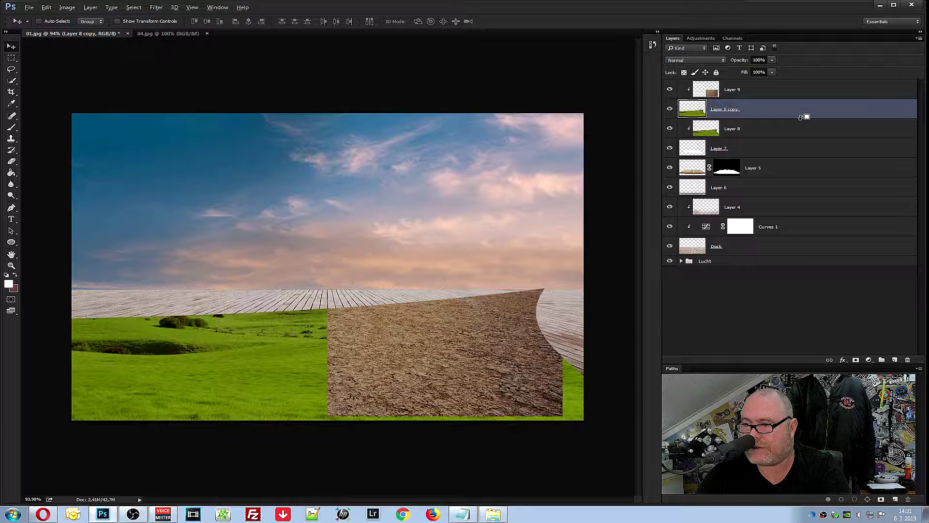
{"action": "left_click", "coordinate": [801, 117], "text": "alt"}
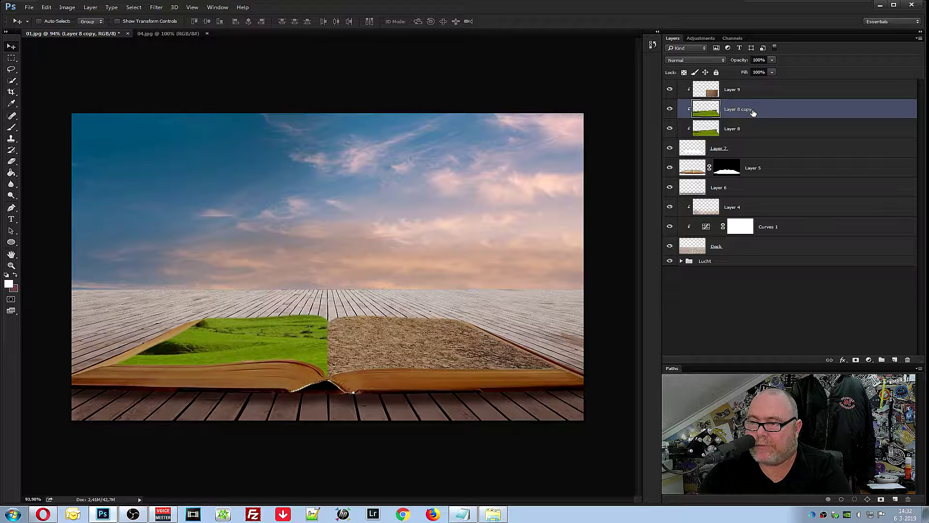
{"action": "left_click_drag", "start_coordinate": [748, 105], "coordinate": [748, 87]}
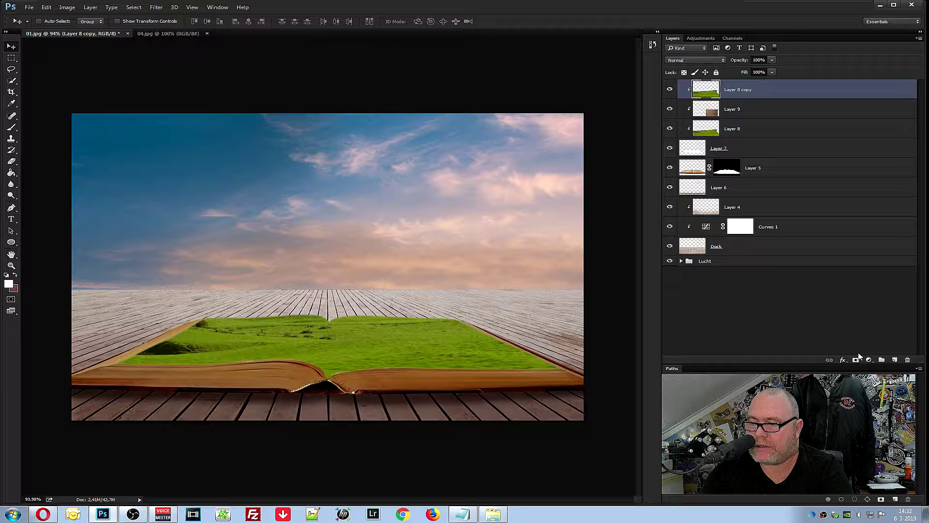
{"action": "left_click", "coordinate": [856, 360]}
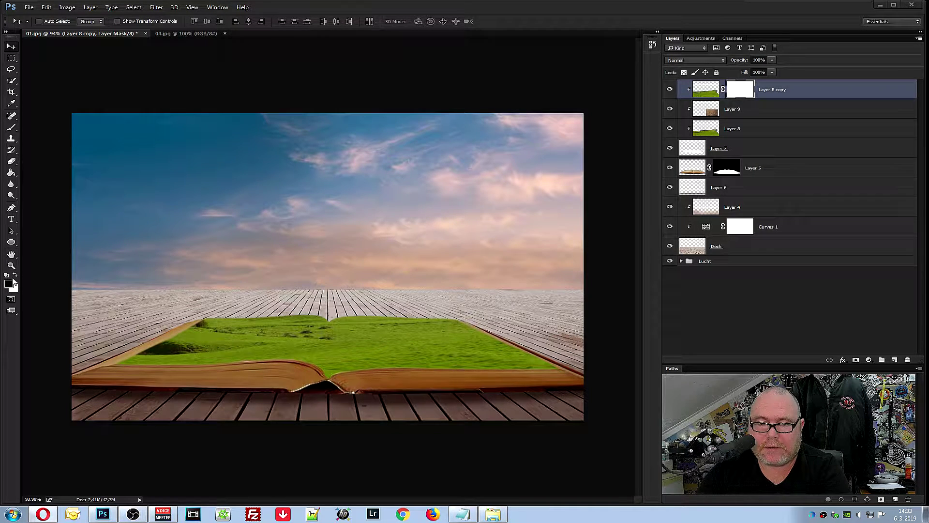
Set up the Brush tool at 100% opacity and roughly 109 px size
{"action": "left_click_drag", "start_coordinate": [12, 127], "coordinate": [44, 128]}
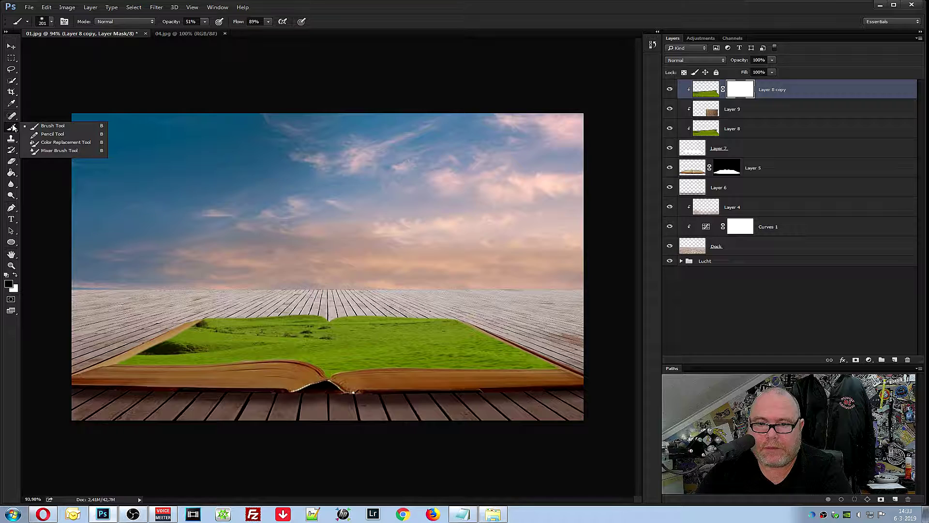
{"action": "left_click", "coordinate": [43, 127]}
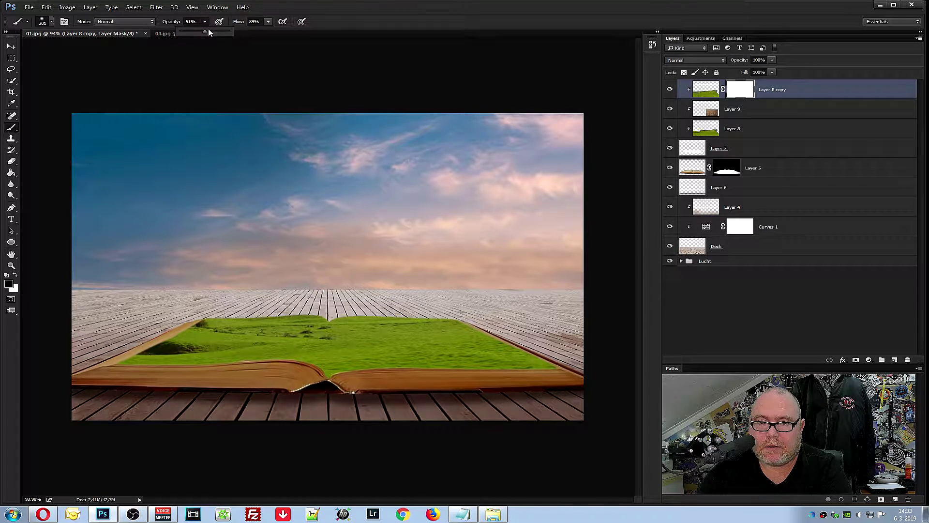
{"action": "left_click", "coordinate": [51, 22]}
{"action": "left_click_drag", "start_coordinate": [94, 49], "coordinate": [87, 49]}
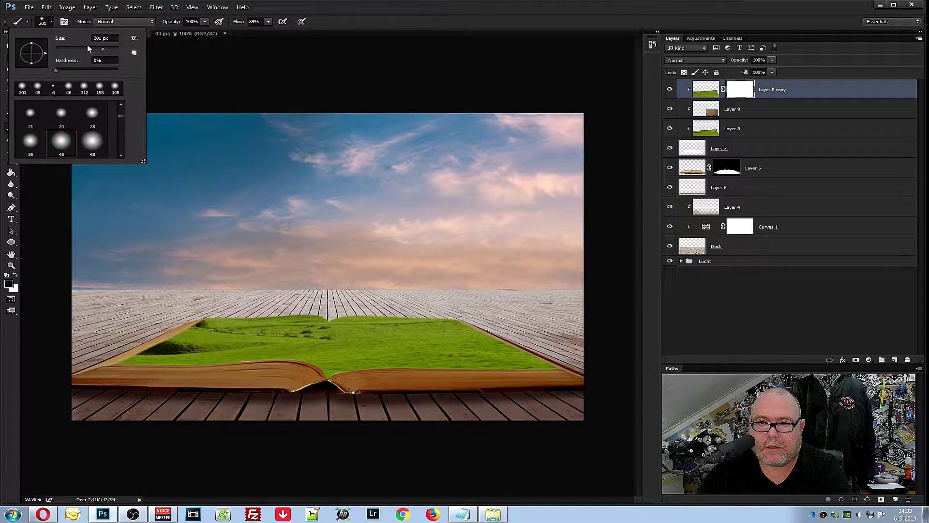
{"action": "key", "text": "Up"}
{"action": "key", "text": "Up"}
{"action": "key", "text": "Up"}
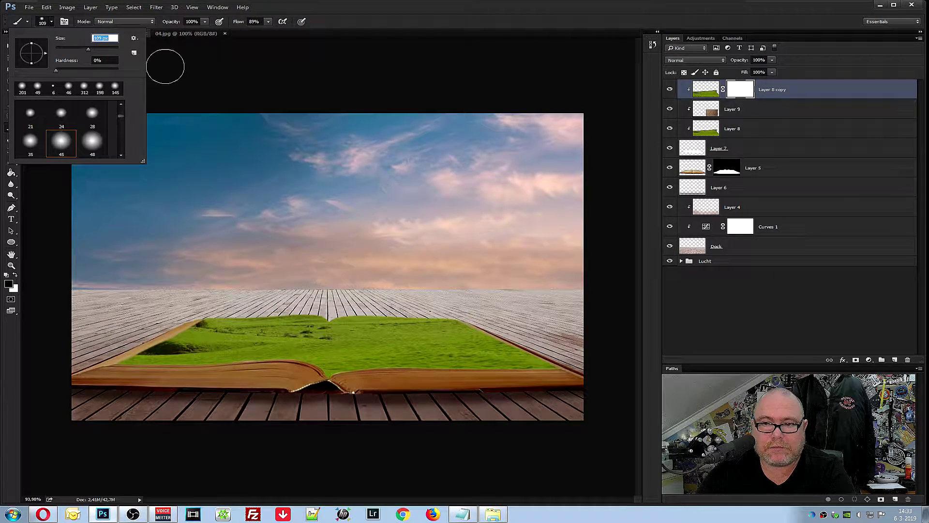
{"action": "left_click", "coordinate": [169, 65]}
Paint black on the mask along the right page to hide the grass there
{"action": "mouse_move", "coordinate": [538, 383]}
{"action": "left_mouse_down"}
{"action": "mouse_move", "coordinate": [484, 371]}
{"action": "mouse_move", "coordinate": [501, 367]}
{"action": "left_mouse_up"}
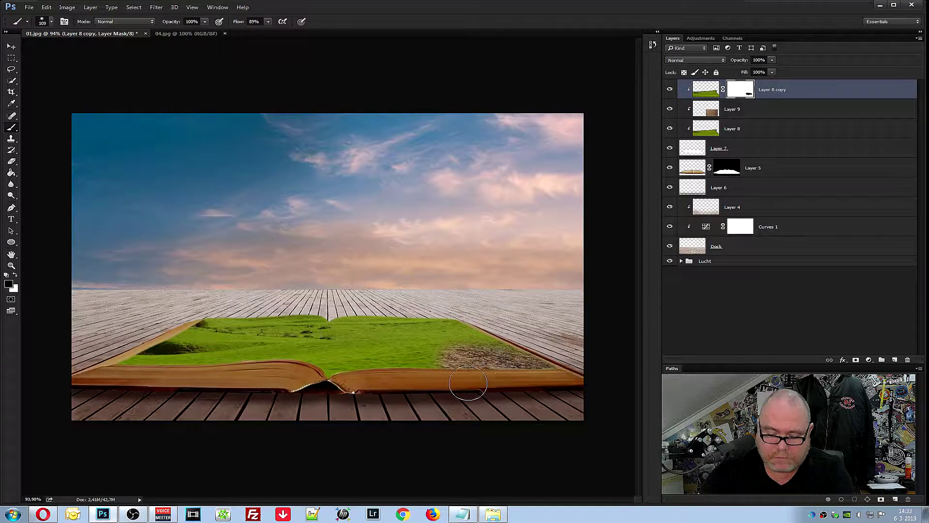
{"action": "scroll", "coordinate": [484, 383], "scroll_direction": "up", "scroll_amount": 1}
{"action": "scroll", "coordinate": [486, 382], "scroll_direction": "up", "scroll_amount": 1}
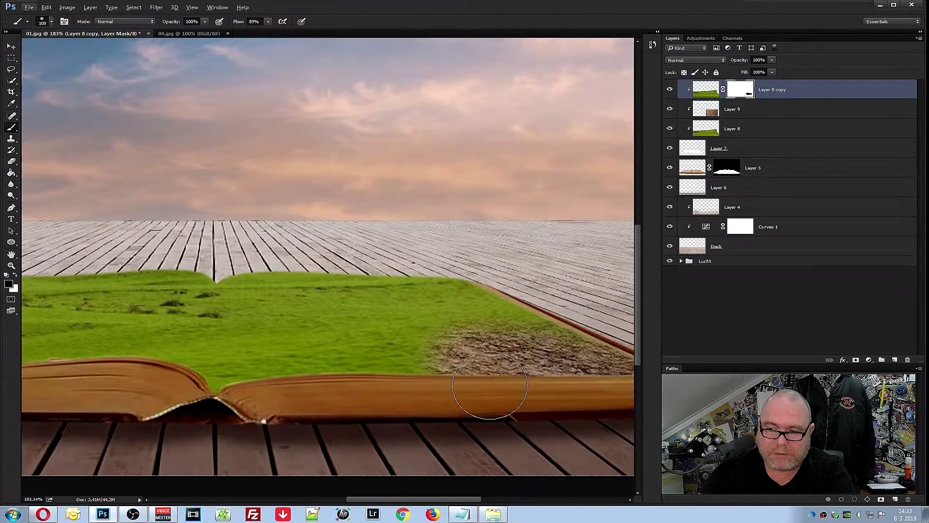
{"action": "scroll", "coordinate": [486, 387], "scroll_direction": "up", "scroll_amount": 1}
{"action": "left_click_drag", "start_coordinate": [459, 499], "coordinate": [506, 500]}
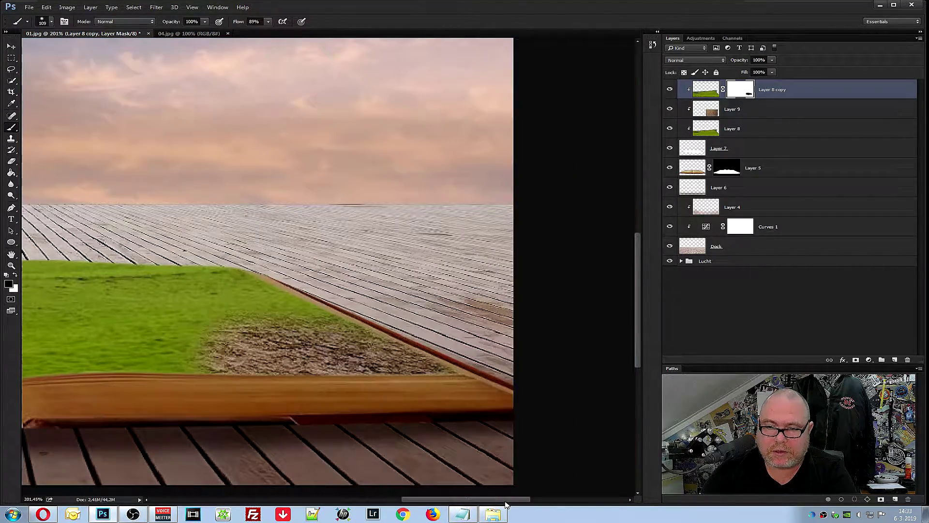
{"action": "mouse_move", "coordinate": [258, 336]}
{"action": "left_mouse_down"}
{"action": "mouse_move", "coordinate": [191, 347]}
{"action": "mouse_move", "coordinate": [272, 409]}
{"action": "left_mouse_up"}
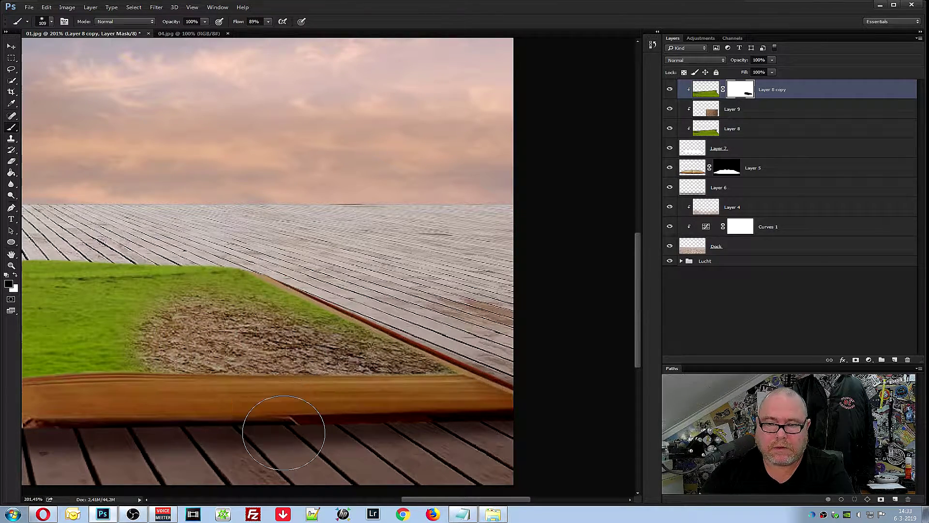
Blend more cracked earth across the right page, then return to editing the grass pixels
{"action": "scroll", "coordinate": [285, 416], "scroll_direction": "down", "scroll_amount": 1}
{"action": "scroll", "coordinate": [264, 384], "scroll_direction": "down", "scroll_amount": 1}
{"action": "key", "text": "alt"}
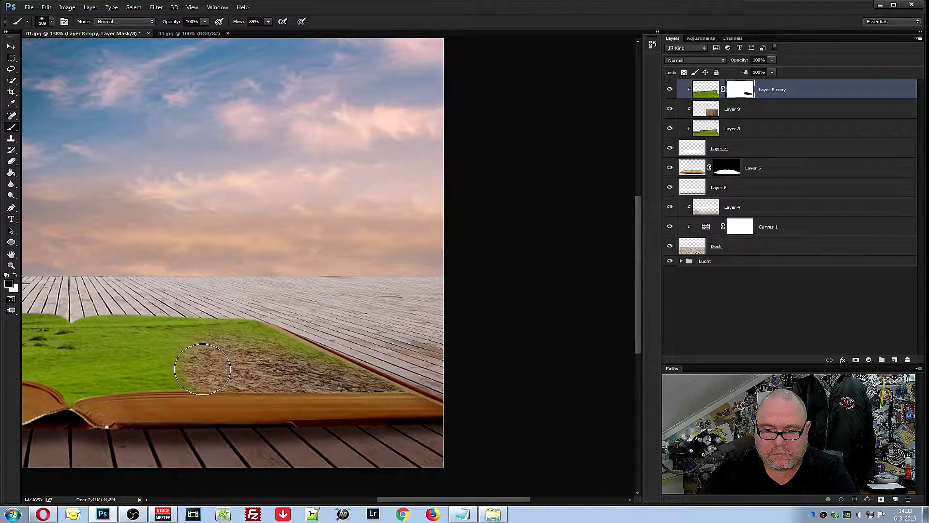
{"action": "left_click_drag", "start_coordinate": [309, 401], "coordinate": [508, 385]}
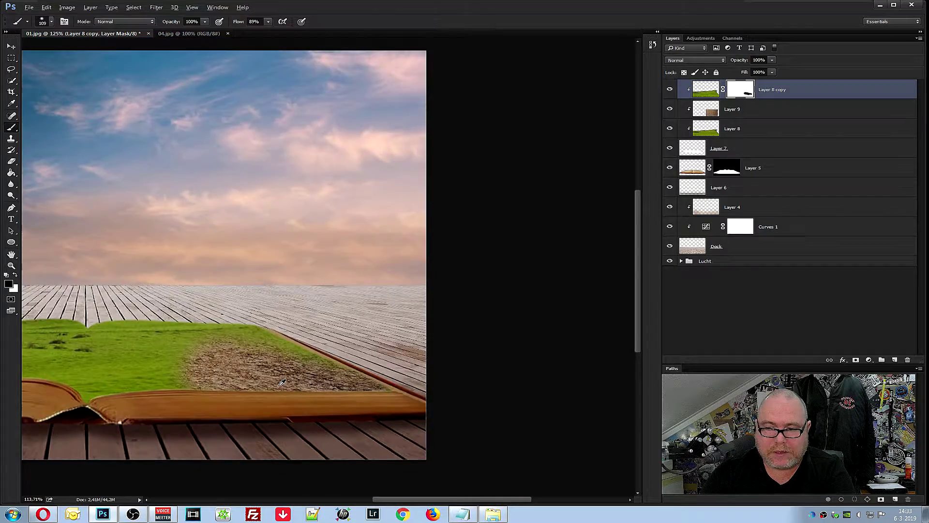
{"action": "scroll", "coordinate": [508, 385], "scroll_direction": "up", "scroll_amount": 1}
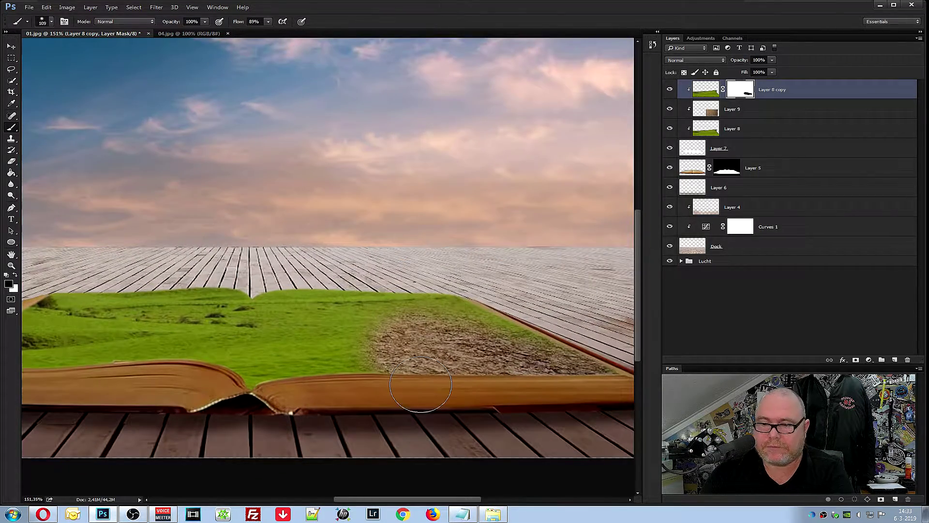
{"action": "scroll", "coordinate": [520, 435], "scroll_direction": "down", "scroll_amount": 2}
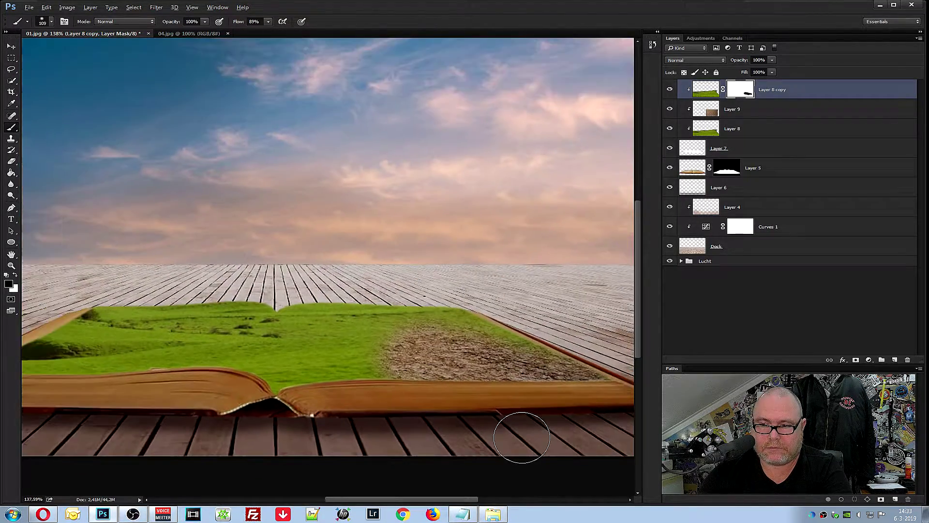
{"action": "scroll", "coordinate": [525, 434], "scroll_direction": "down", "scroll_amount": 2}
{"action": "left_click", "coordinate": [707, 89]}
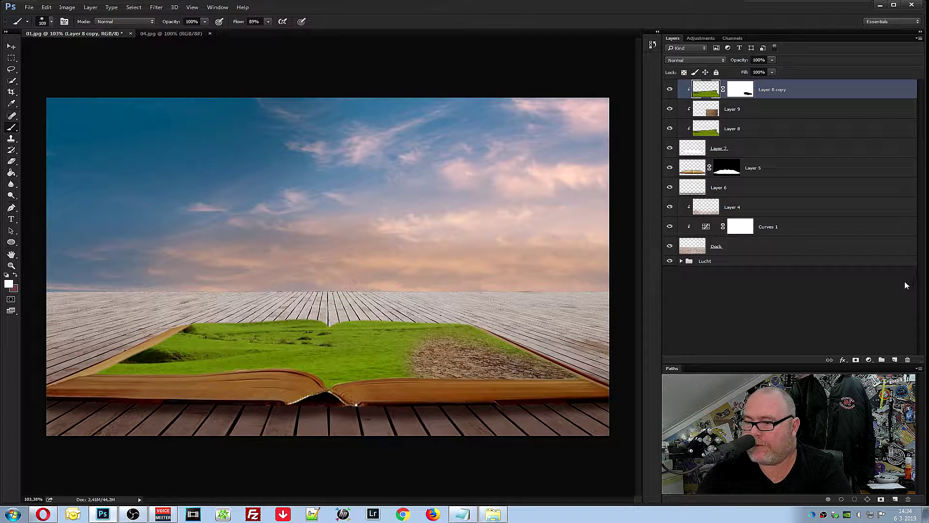
Add a Curves layer clipped to Layer 8 copy, with raised highlights and darker shadows forming an S-curve
{"action": "left_click", "coordinate": [870, 360]}
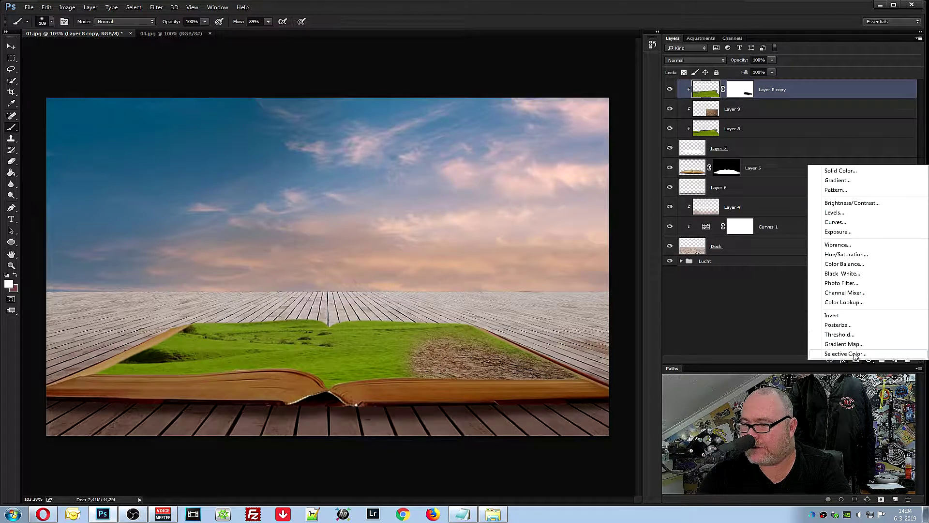
{"action": "left_click", "coordinate": [848, 222]}
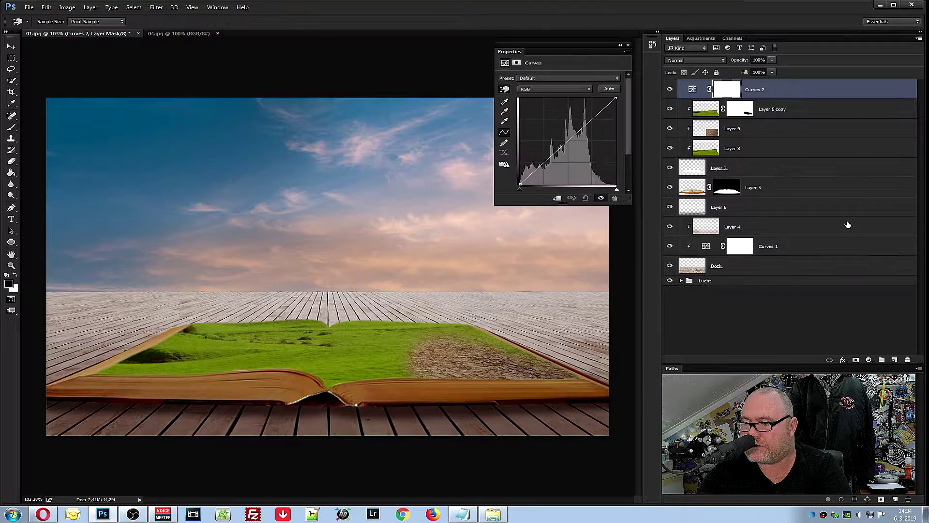
{"action": "left_click", "coordinate": [557, 198]}
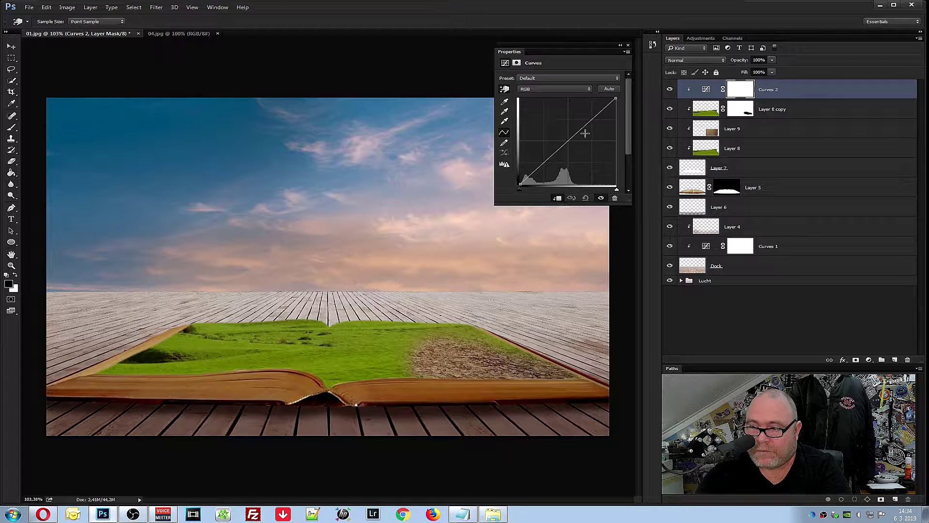
{"action": "left_click_drag", "start_coordinate": [592, 122], "coordinate": [587, 115]}
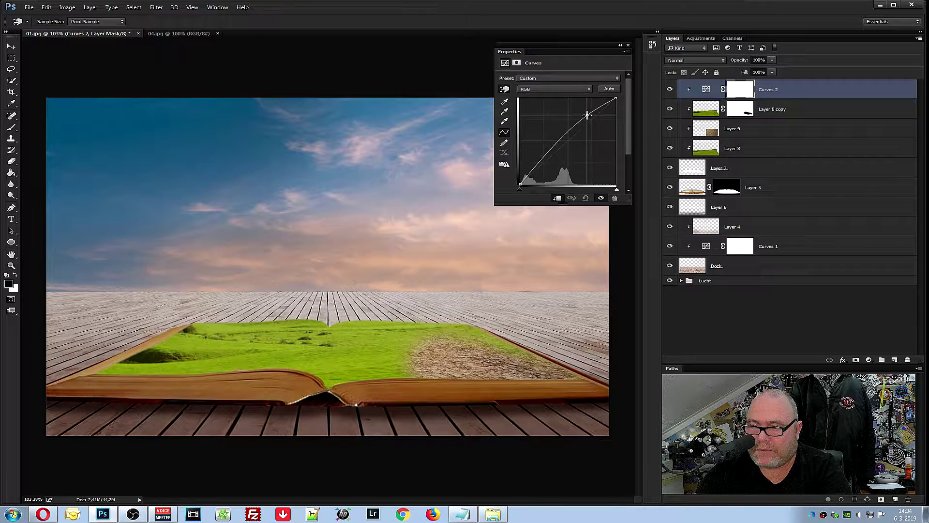
{"action": "left_click_drag", "start_coordinate": [552, 150], "coordinate": [556, 153]}
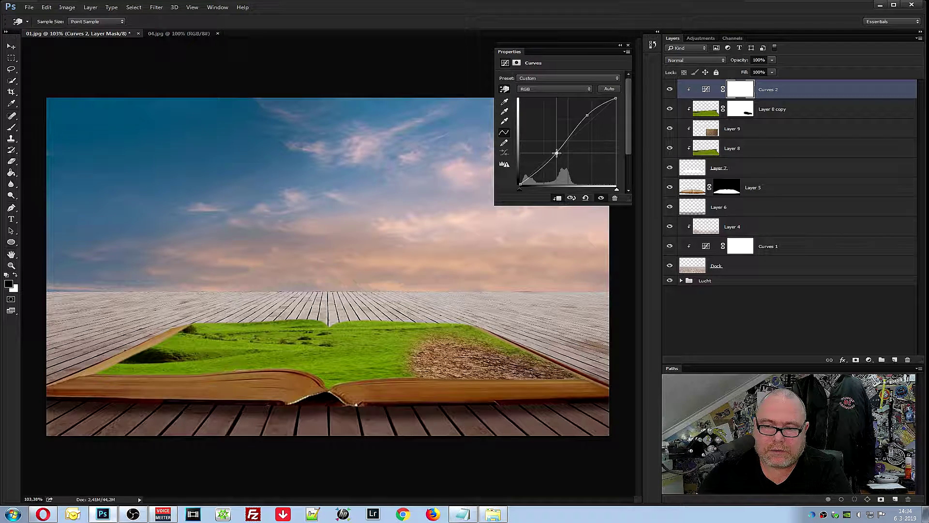
{"action": "right_click", "coordinate": [591, 47]}
{"action": "left_click", "coordinate": [602, 48]}
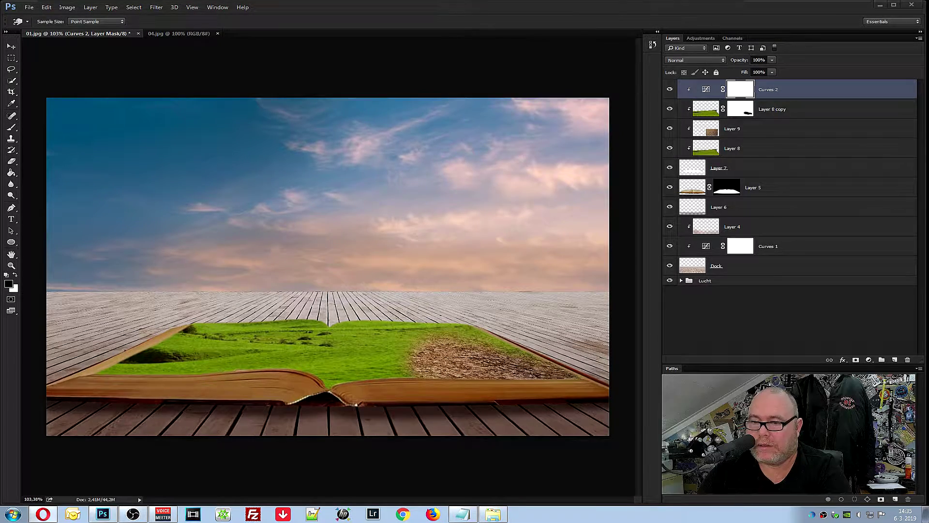
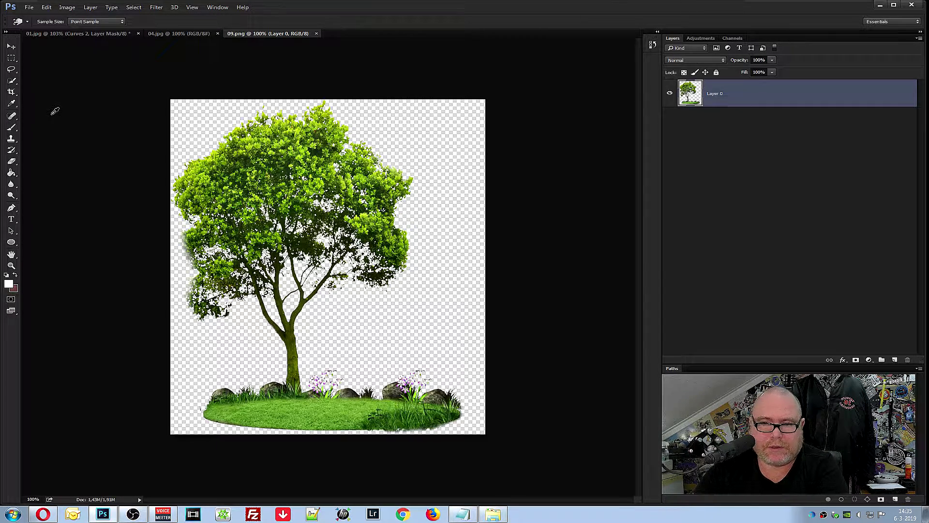
Try the Eraser and Quick Selection tools on 09.png, then bring desert photo 04.jpg forward
{"action": "left_click", "coordinate": [12, 162]}
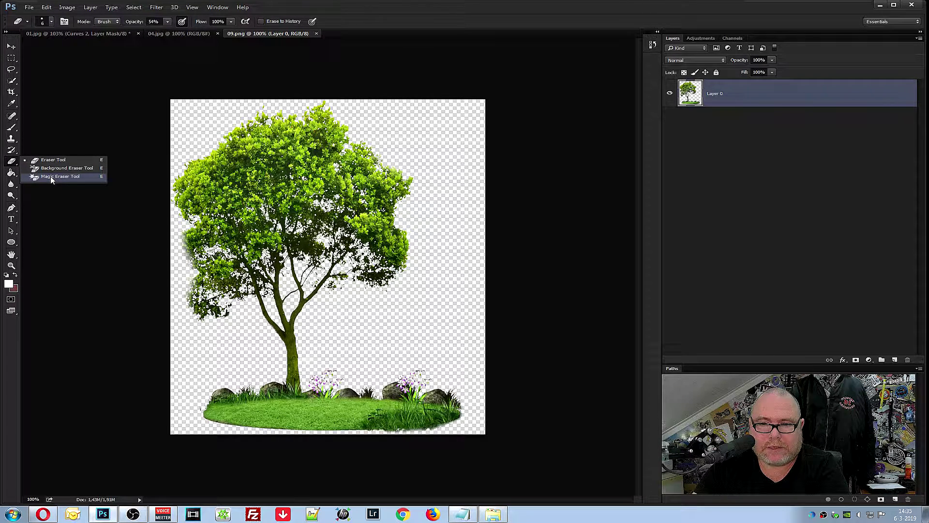
{"action": "left_click", "coordinate": [72, 112]}
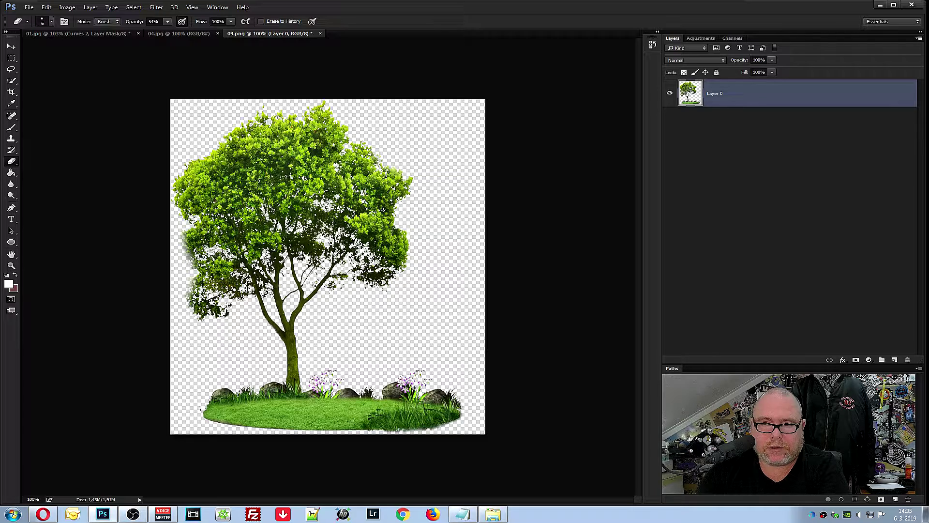
{"action": "left_click", "coordinate": [13, 81]}
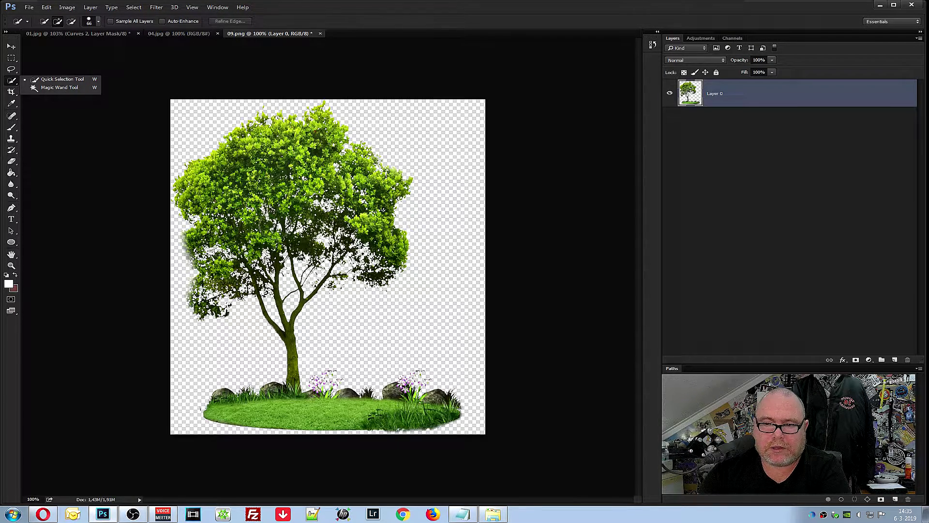
{"action": "left_click", "coordinate": [63, 130]}
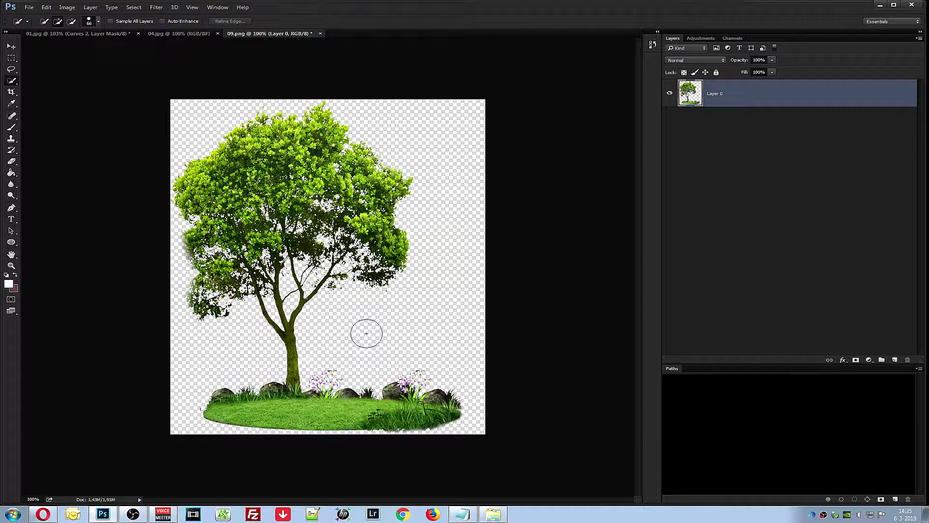
{"action": "key", "text": "v"}
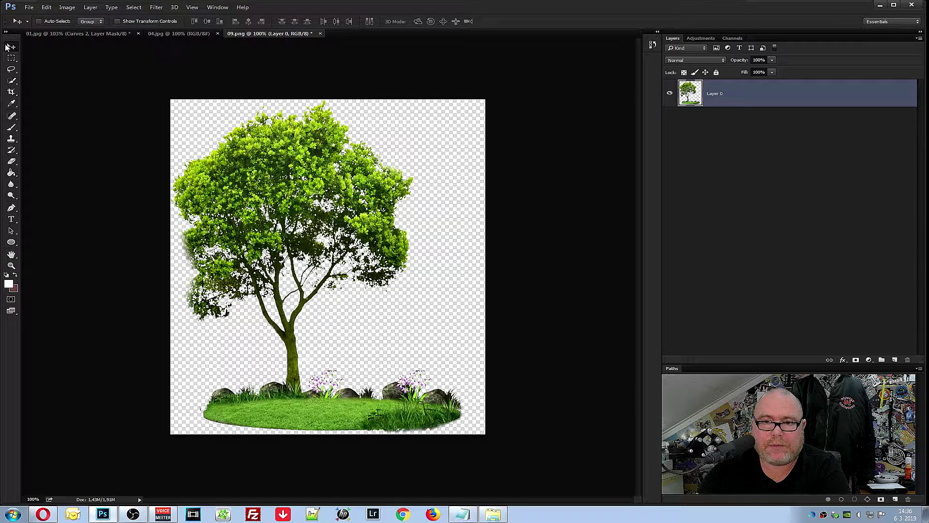
{"action": "left_click", "coordinate": [195, 35]}
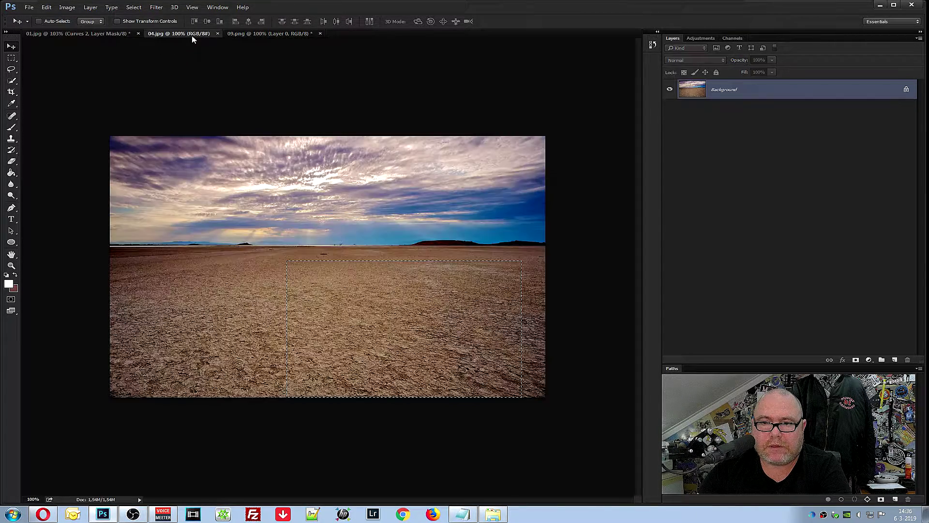
Close 04.jpg and drag the cut-out tree into the 01.jpg book composite
{"action": "left_click", "coordinate": [218, 33]}
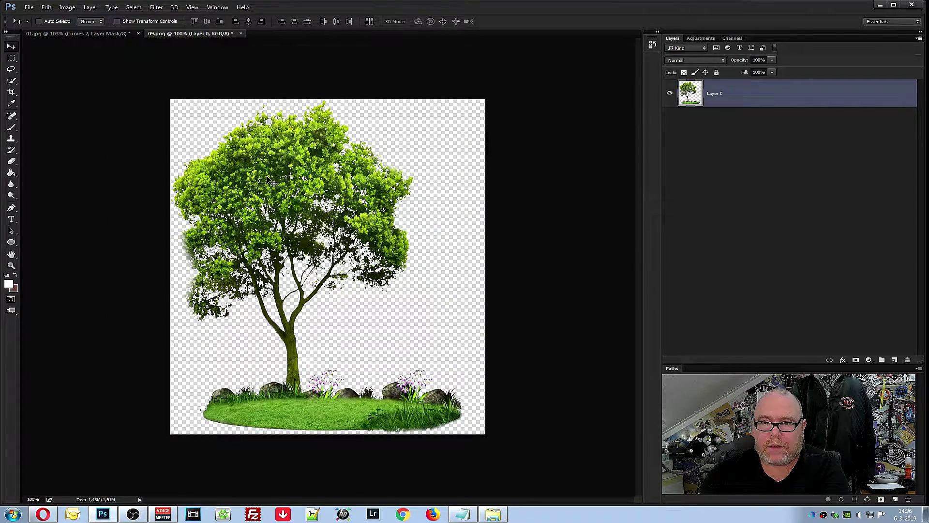
{"action": "left_click_drag", "start_coordinate": [269, 182], "coordinate": [75, 35]}
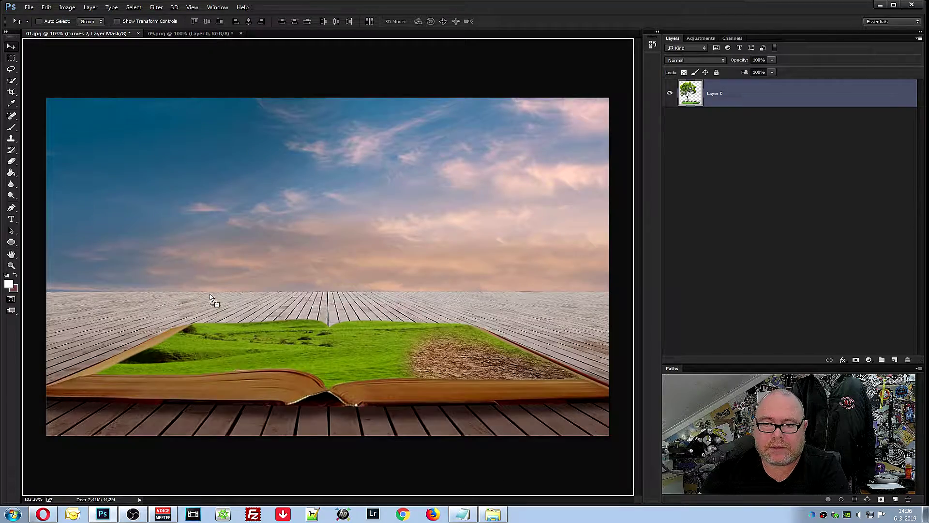
{"action": "mouse_move", "coordinate": [75, 36]}
{"action": "left_mouse_down"}
{"action": "mouse_move", "coordinate": [213, 304]}
{"action": "mouse_move", "coordinate": [206, 230]}
{"action": "left_mouse_up"}
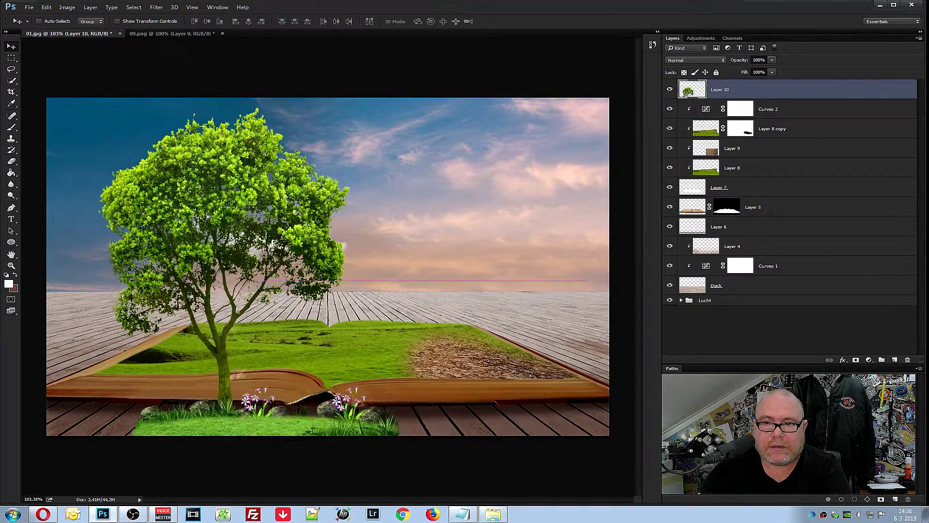
Close 09.png without saving and fit the whole composite in the window
{"action": "left_click", "coordinate": [194, 34]}
{"action": "left_click", "coordinate": [222, 33]}
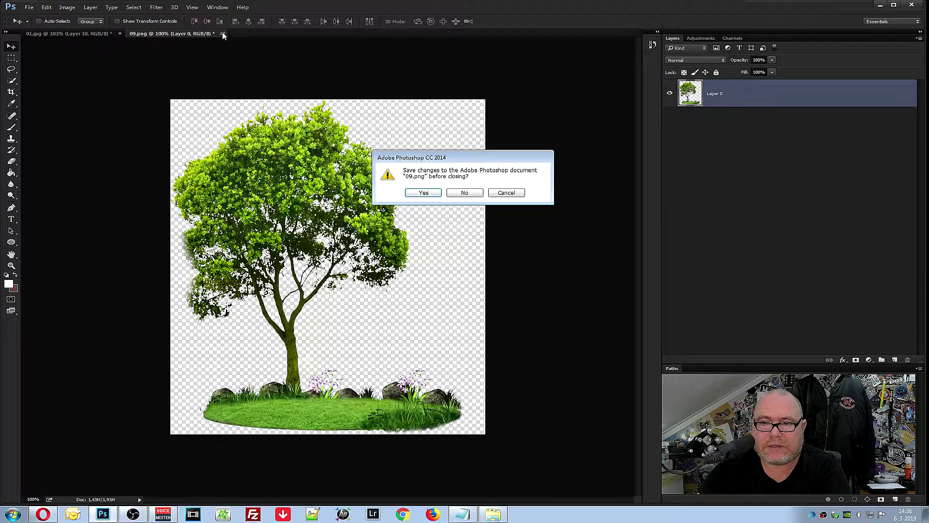
{"action": "left_click", "coordinate": [457, 193]}
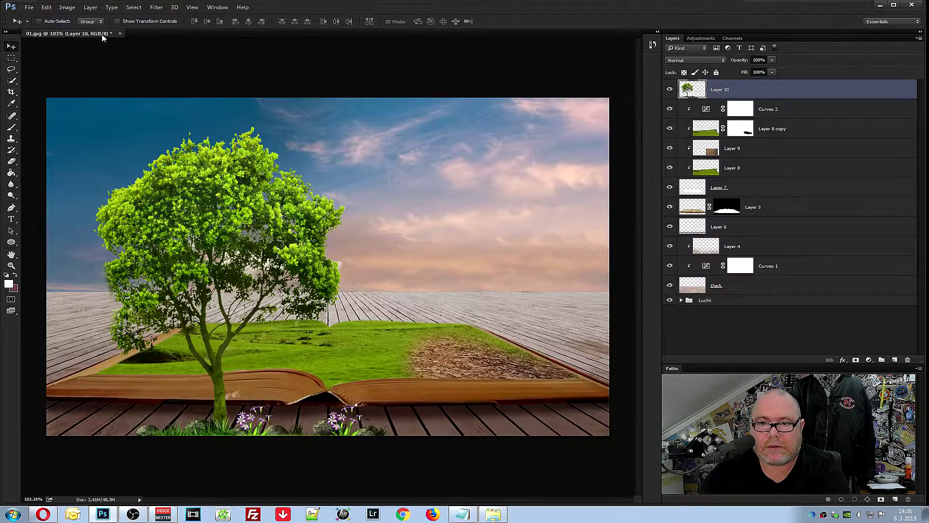
{"action": "key", "text": "ctrl+0"}
{"action": "key", "text": "ctrl+t"}
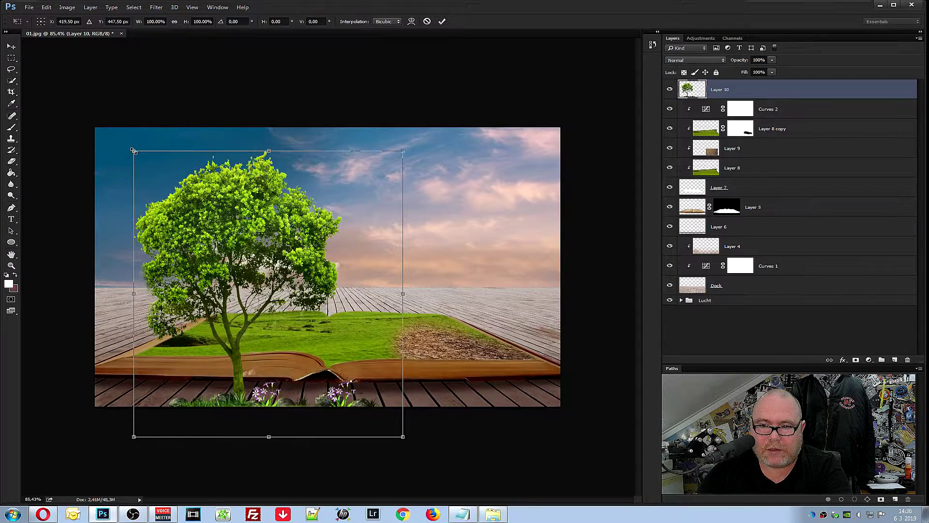
Scale the tree to about 50% and move it onto the book's left page
{"action": "left_click_drag", "start_coordinate": [134, 151], "coordinate": [269, 290]}
{"action": "mouse_move", "coordinate": [329, 339]}
{"action": "left_mouse_down"}
{"action": "mouse_move", "coordinate": [194, 215]}
{"action": "mouse_move", "coordinate": [226, 240]}
{"action": "left_mouse_up"}
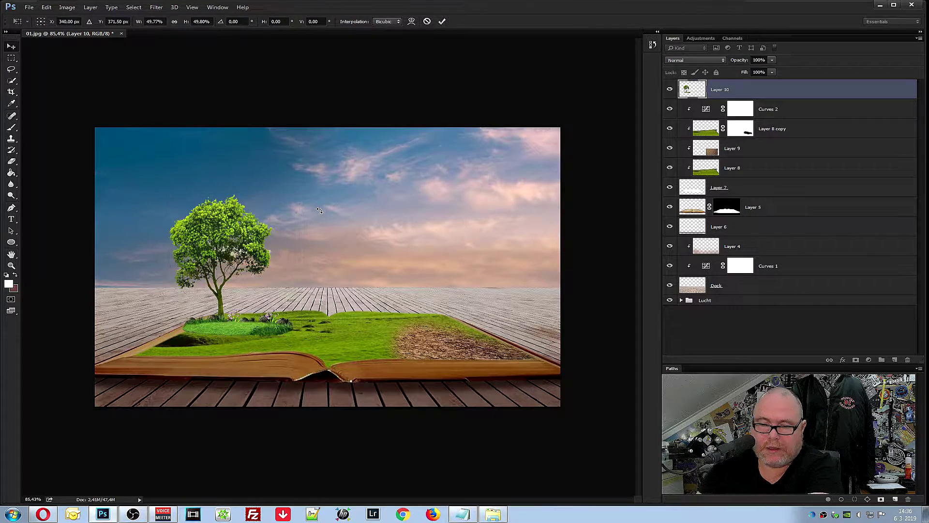
{"action": "key", "text": "Return"}
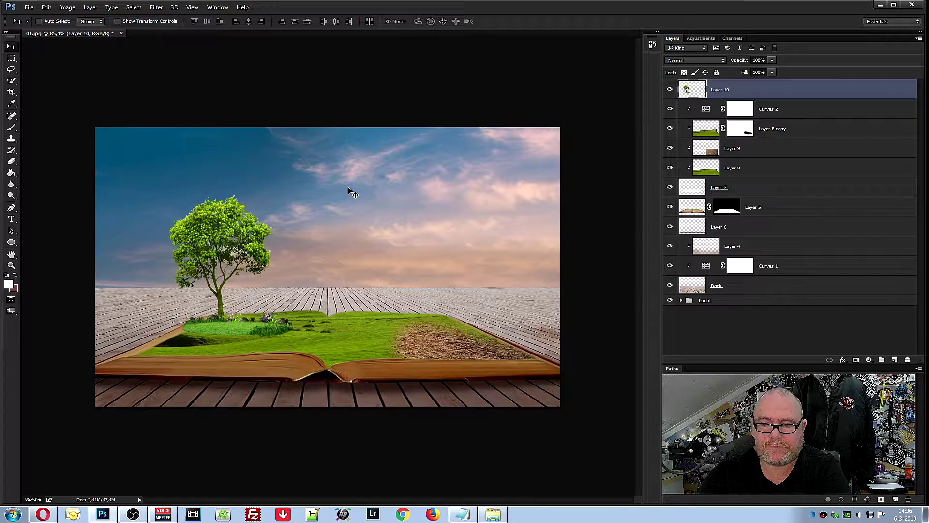
Rotate the tree about 1.44° clockwise and commit the transform
{"action": "key", "text": "ctrl+t"}
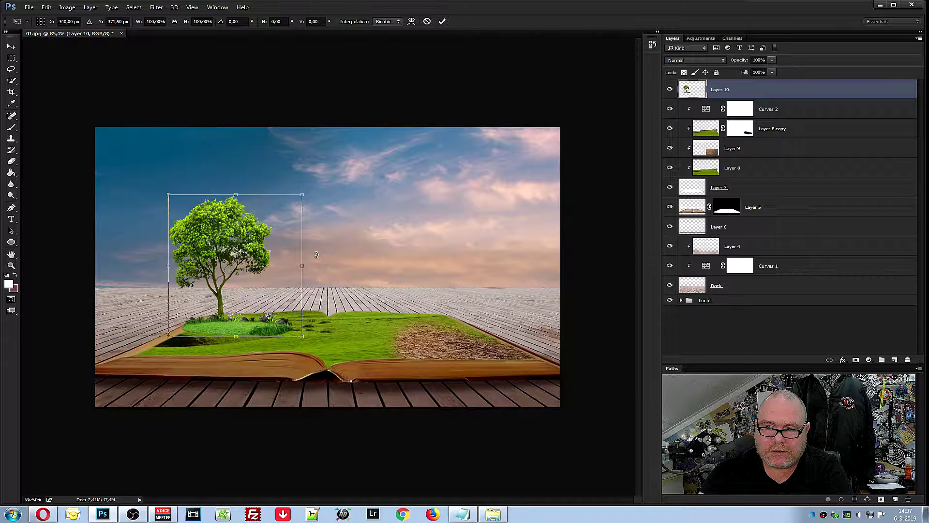
{"action": "left_click_drag", "start_coordinate": [317, 256], "coordinate": [317, 257]}
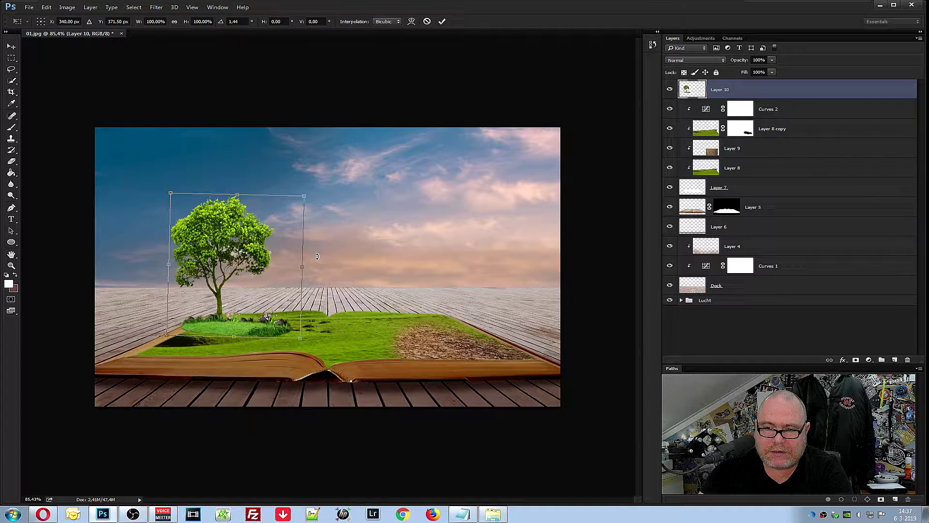
{"action": "key", "text": "Return"}
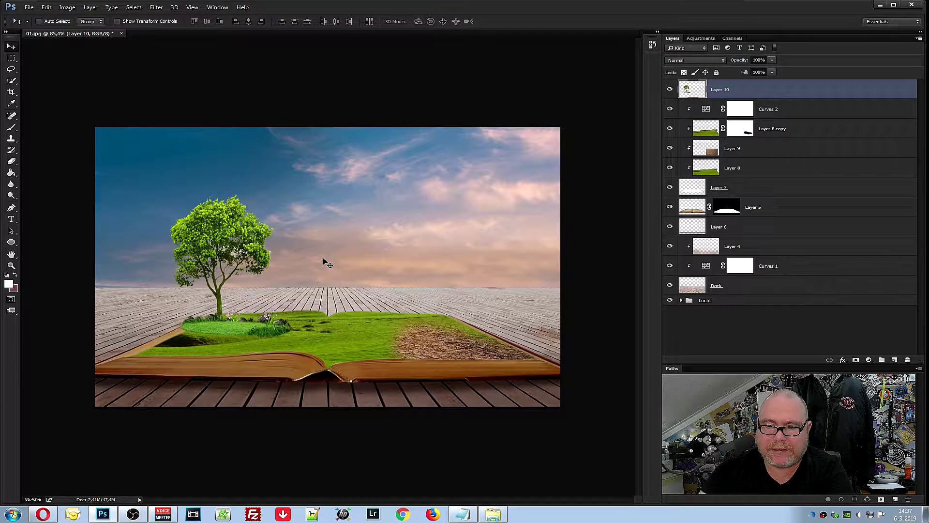
{"action": "key", "text": "b"}
{"action": "key", "text": "d"}
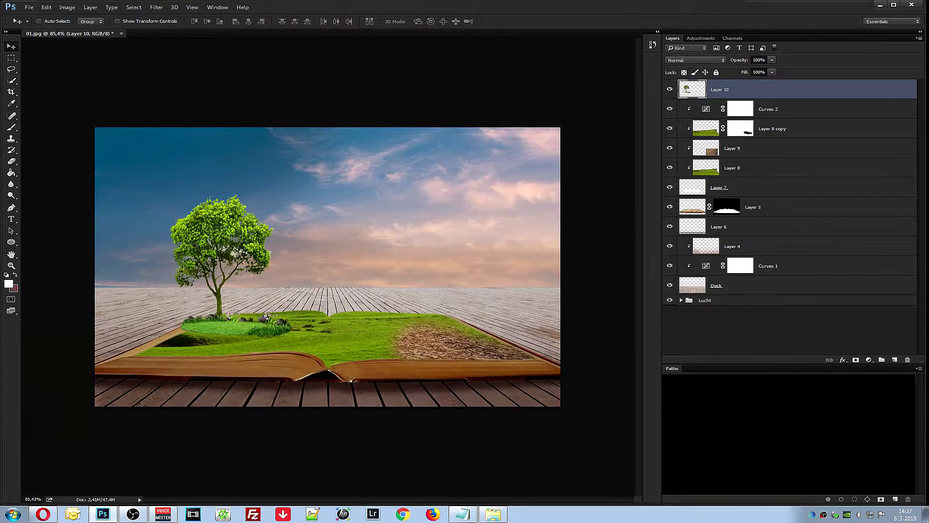
{"action": "scroll", "coordinate": [363, 249], "scroll_direction": "up", "scroll_amount": 3}
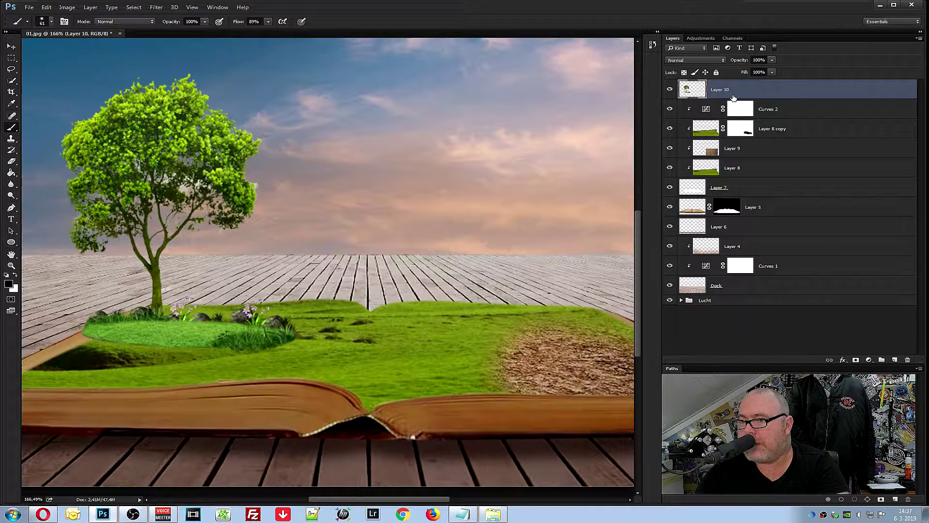
Add a mask to Layer 10 and paint out the rocks, purple flowers and grass at the tree base
{"action": "left_click", "coordinate": [857, 360]}
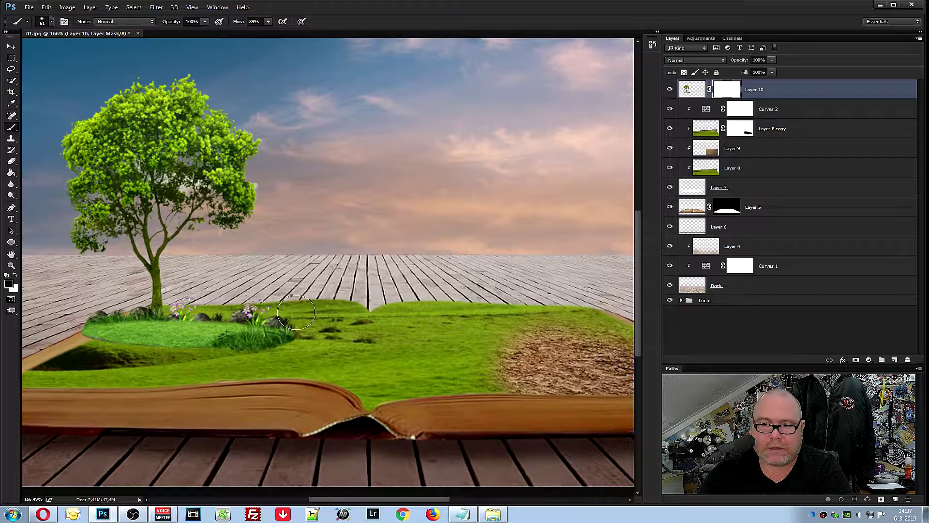
{"action": "mouse_move", "coordinate": [290, 314]}
{"action": "left_mouse_down"}
{"action": "mouse_move", "coordinate": [284, 334]}
{"action": "mouse_move", "coordinate": [216, 339]}
{"action": "mouse_move", "coordinate": [87, 327]}
{"action": "left_mouse_up"}
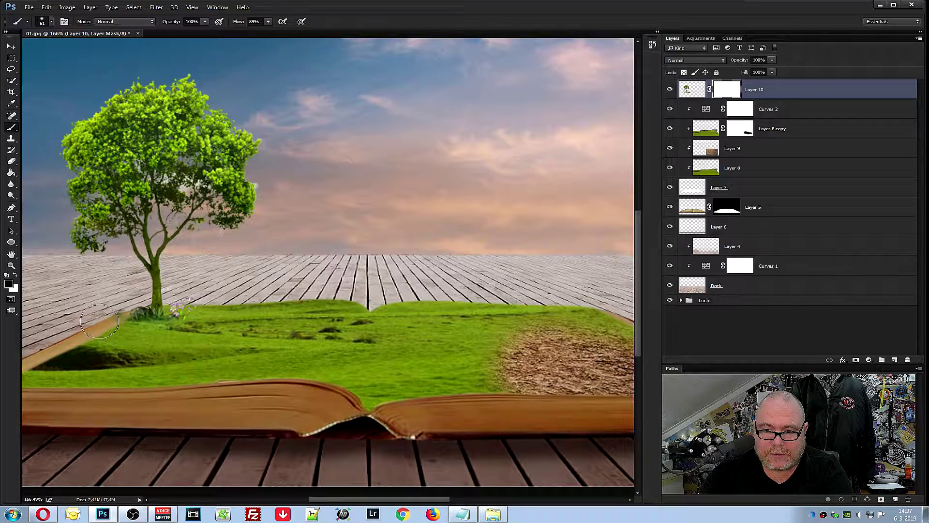
{"action": "left_click_drag", "start_coordinate": [176, 330], "coordinate": [187, 317]}
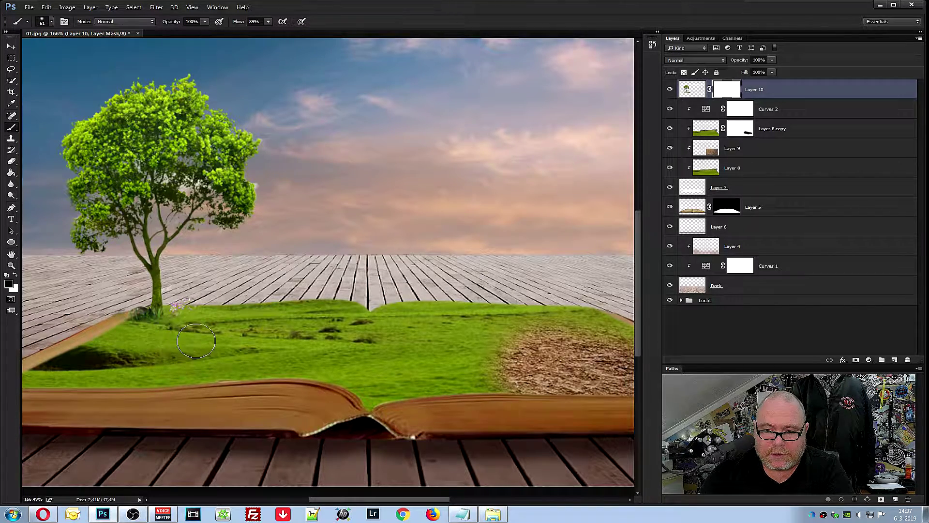
{"action": "scroll", "coordinate": [163, 167], "scroll_direction": "up", "scroll_amount": 5}
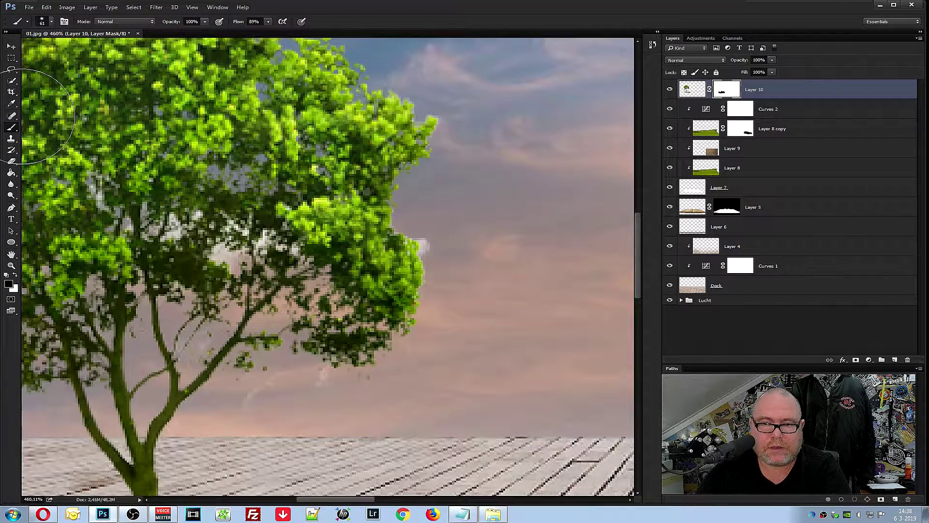
Target Layer 10's pixels with the regular Eraser and erase dark leftovers inside the tree crown
{"action": "left_click", "coordinate": [12, 159]}
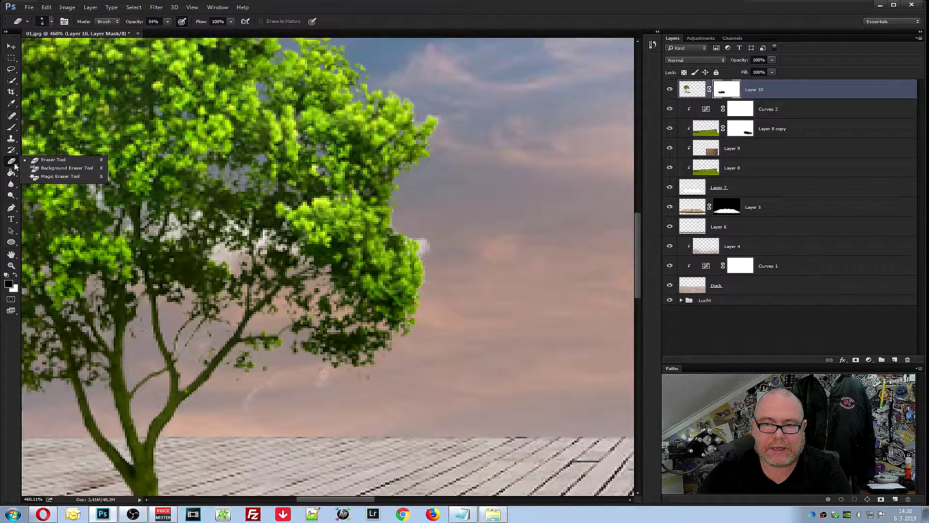
{"action": "left_click", "coordinate": [53, 182]}
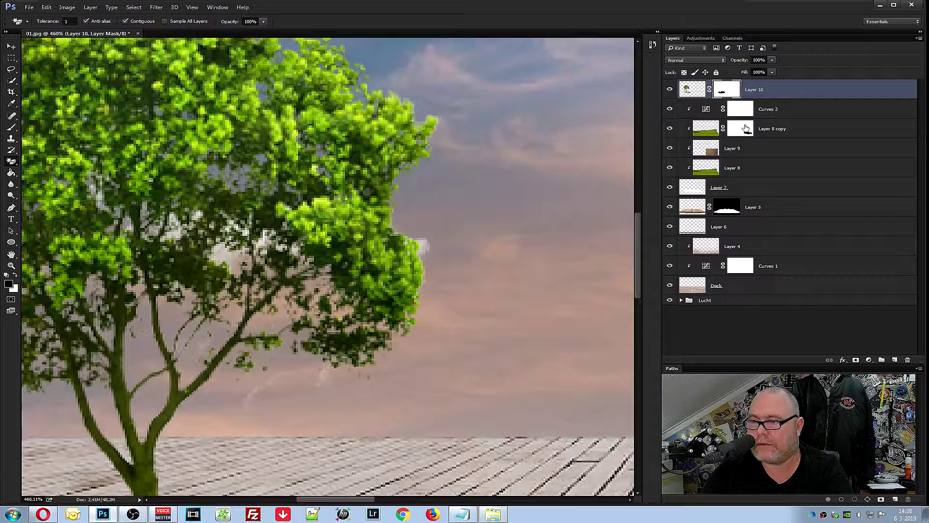
{"action": "left_click", "coordinate": [687, 89]}
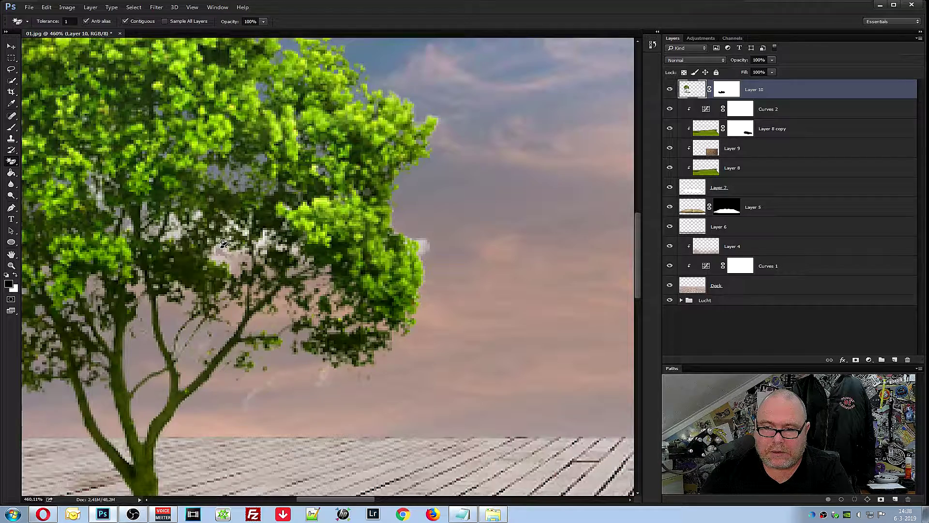
{"action": "right_click", "coordinate": [11, 161]}
{"action": "left_click", "coordinate": [51, 161]}
{"action": "scroll", "coordinate": [218, 242], "scroll_direction": "up", "scroll_amount": 5}
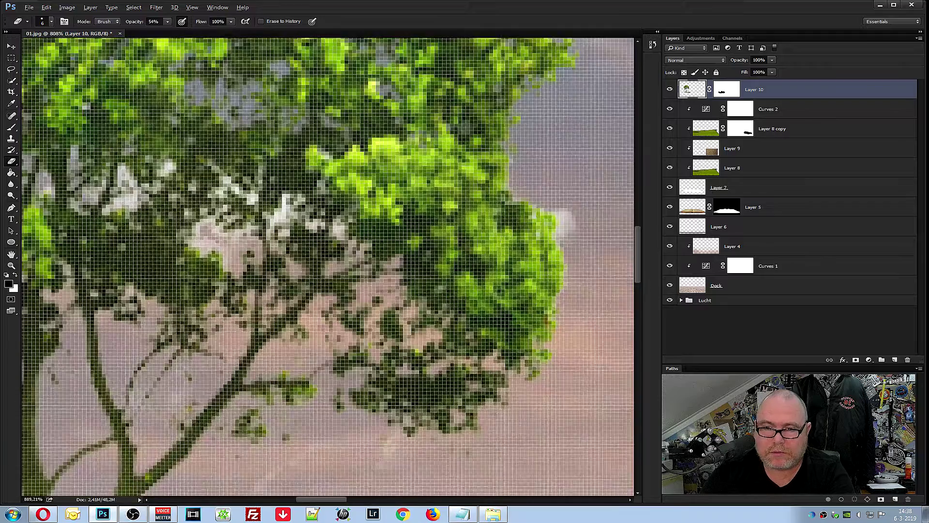
{"action": "left_click_drag", "start_coordinate": [204, 229], "coordinate": [227, 246]}
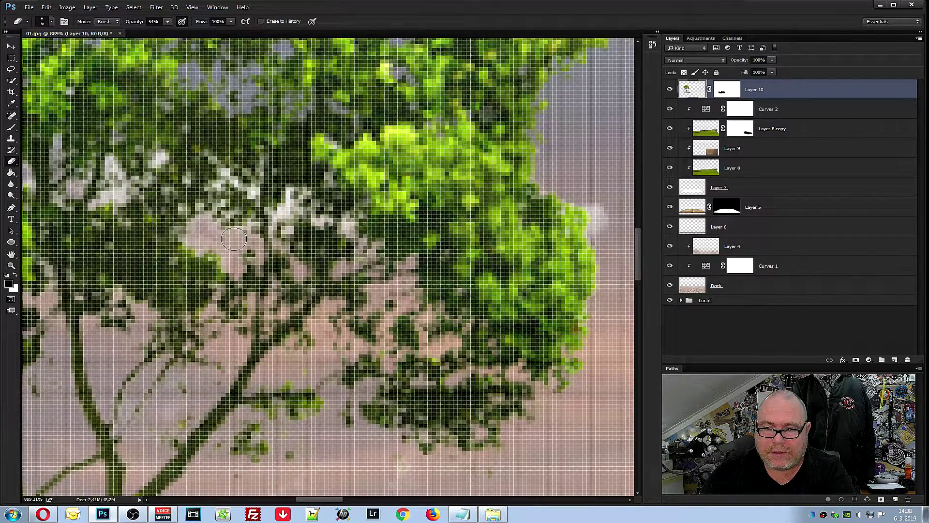
Shrink the eraser to 2 px and erase stray pale pixels inside the foliage
{"action": "left_click", "coordinate": [51, 21]}
{"action": "left_click_drag", "start_coordinate": [57, 48], "coordinate": [59, 49]}
{"action": "key", "text": "bracketleft"}
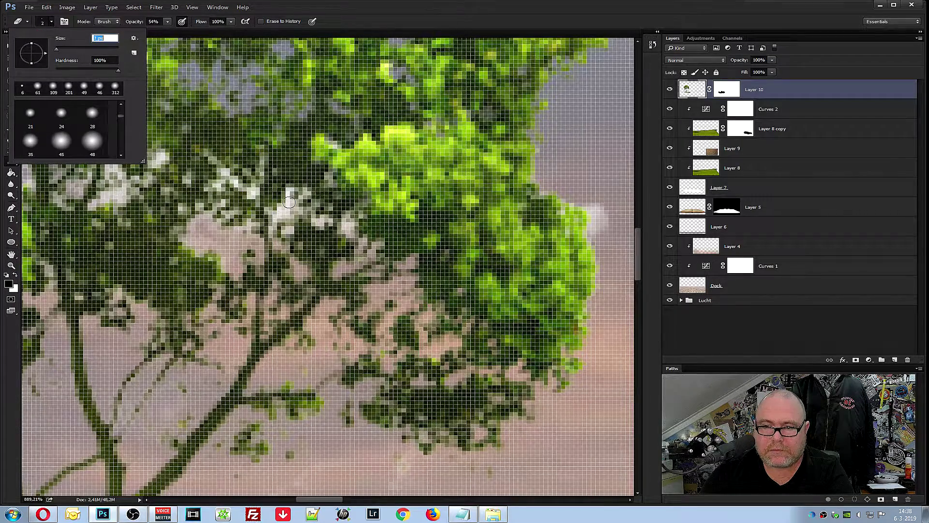
{"action": "key", "text": "Return"}
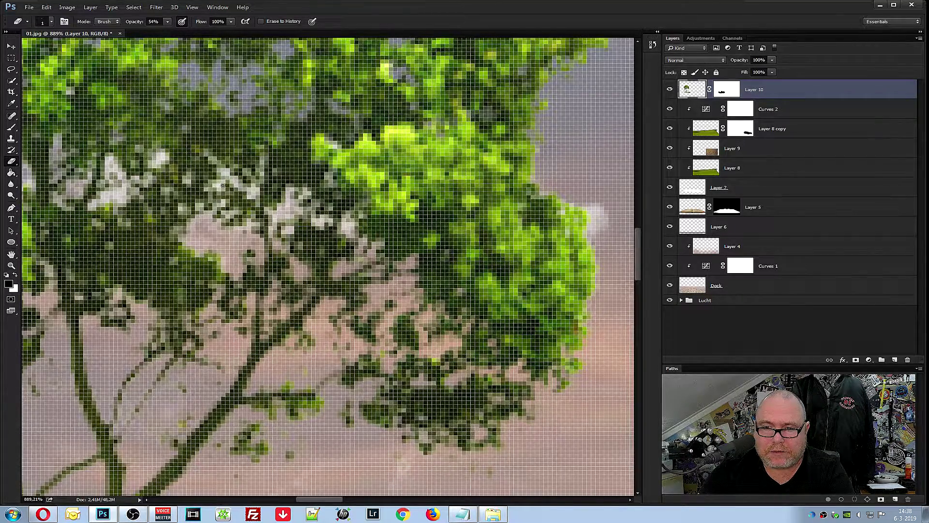
{"action": "left_click_drag", "start_coordinate": [117, 180], "coordinate": [119, 198]}
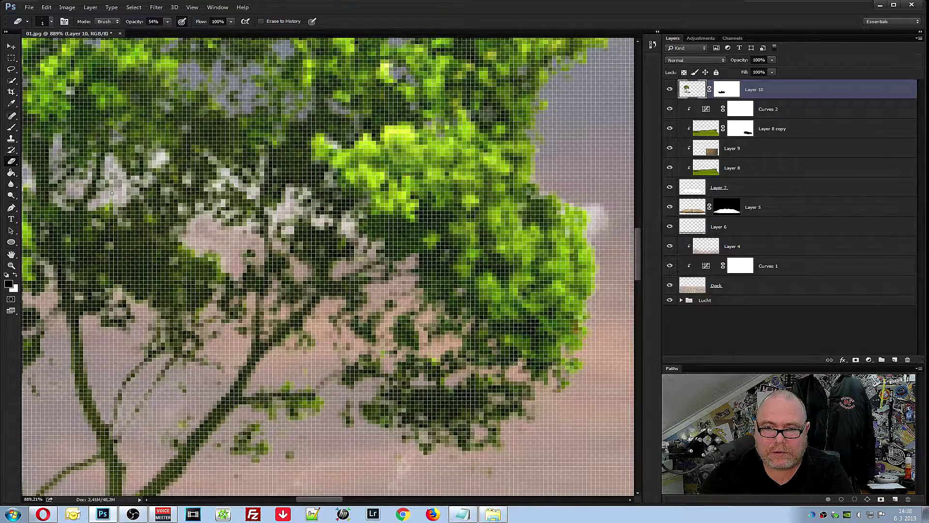
{"action": "scroll", "coordinate": [256, 195], "scroll_direction": "down", "scroll_amount": 3}
{"action": "scroll", "coordinate": [256, 195], "scroll_direction": "down", "scroll_amount": 4}
{"action": "scroll", "coordinate": [256, 195], "scroll_direction": "down", "scroll_amount": 1}
{"action": "scroll", "coordinate": [383, 254], "scroll_direction": "down", "scroll_amount": 1}
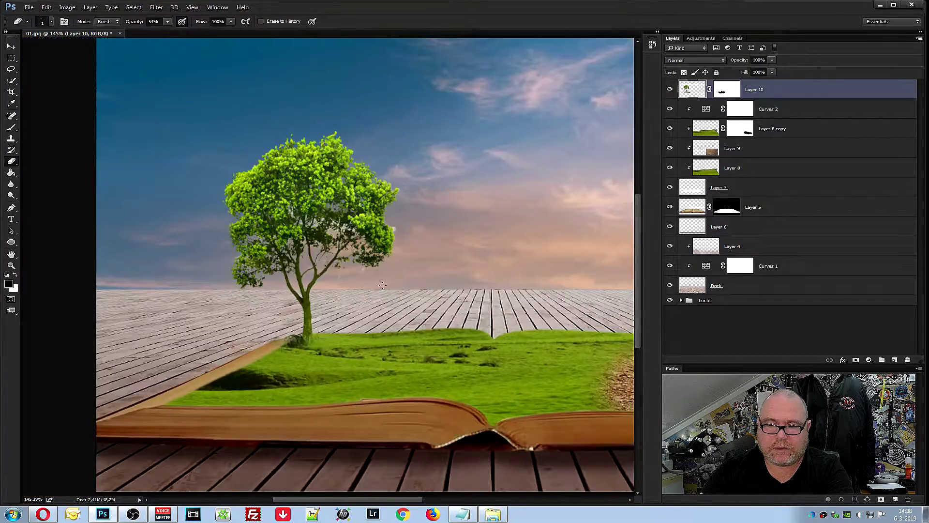
{"action": "scroll", "coordinate": [380, 267], "scroll_direction": "up", "scroll_amount": 1}
{"action": "scroll", "coordinate": [378, 237], "scroll_direction": "up", "scroll_amount": 2}
{"action": "scroll", "coordinate": [375, 210], "scroll_direction": "up", "scroll_amount": 2}
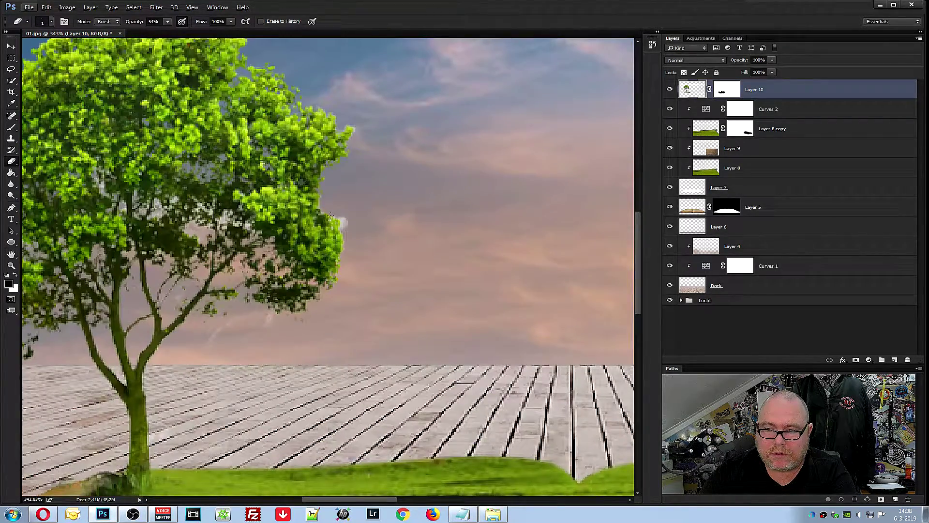
{"action": "scroll", "coordinate": [347, 227], "scroll_direction": "up", "scroll_amount": 1}
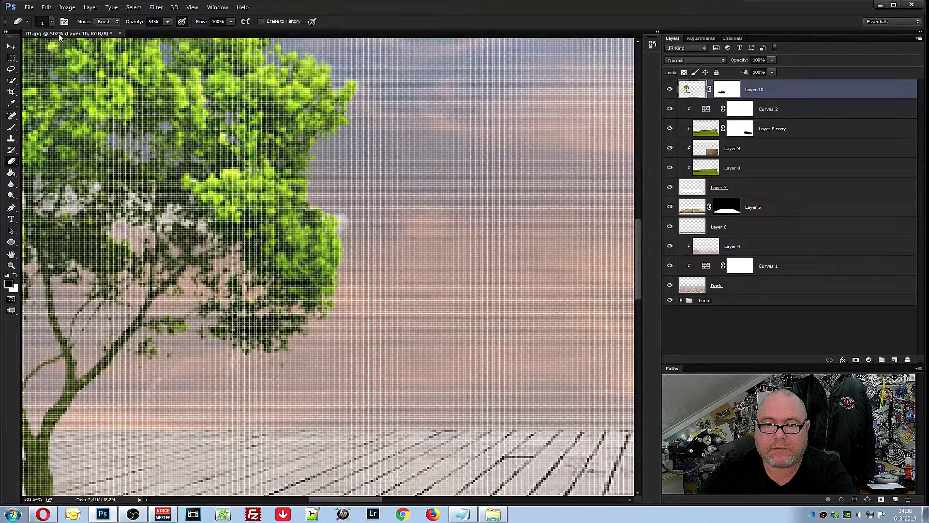
With a 13 px eraser, remove fringe along the lower foliage and left branch
{"action": "left_click", "coordinate": [51, 22]}
{"action": "left_click_drag", "start_coordinate": [57, 49], "coordinate": [59, 49]}
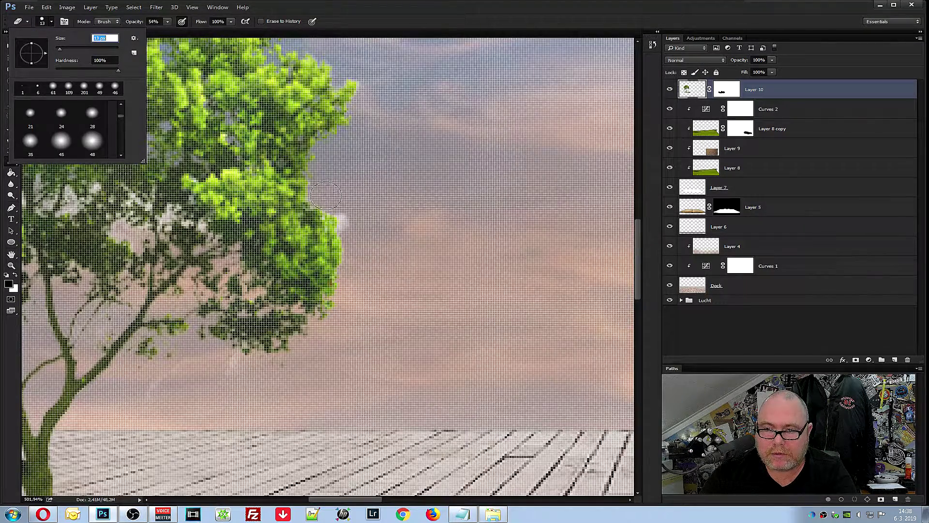
{"action": "left_click", "coordinate": [348, 200]}
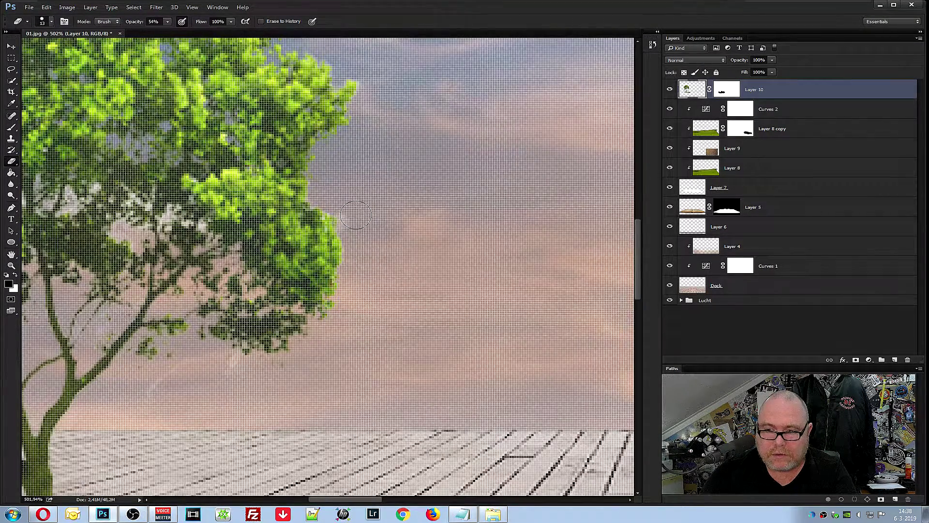
{"action": "left_click_drag", "start_coordinate": [236, 352], "coordinate": [114, 395]}
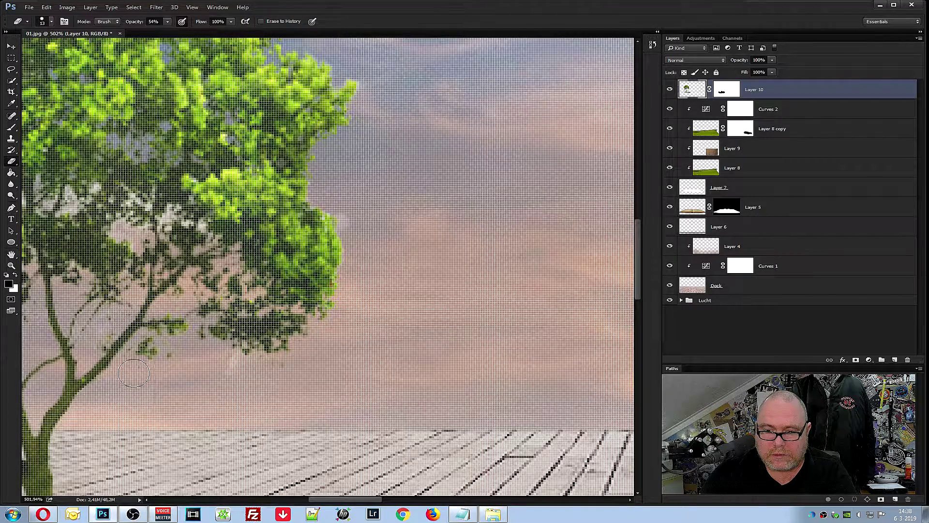
{"action": "left_click_drag", "start_coordinate": [77, 320], "coordinate": [51, 313]}
{"action": "scroll", "coordinate": [51, 312], "scroll_direction": "down", "scroll_amount": 2}
{"action": "scroll", "coordinate": [97, 317], "scroll_direction": "down", "scroll_amount": 2}
{"action": "scroll", "coordinate": [121, 319], "scroll_direction": "down", "scroll_amount": 2}
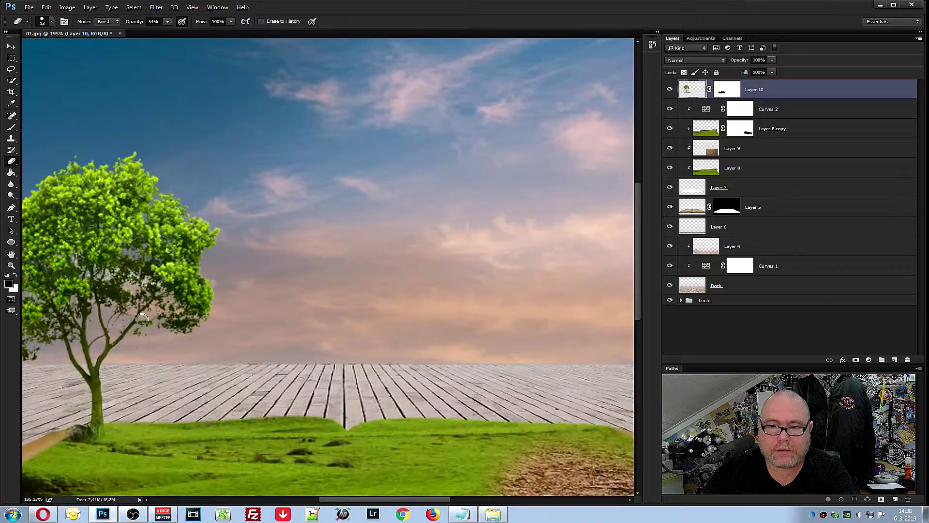
{"action": "scroll", "coordinate": [142, 324], "scroll_direction": "down", "scroll_amount": 1}
{"action": "scroll", "coordinate": [45, 342], "scroll_direction": "down", "scroll_amount": 1}
{"action": "scroll", "coordinate": [118, 334], "scroll_direction": "up", "scroll_amount": 1}
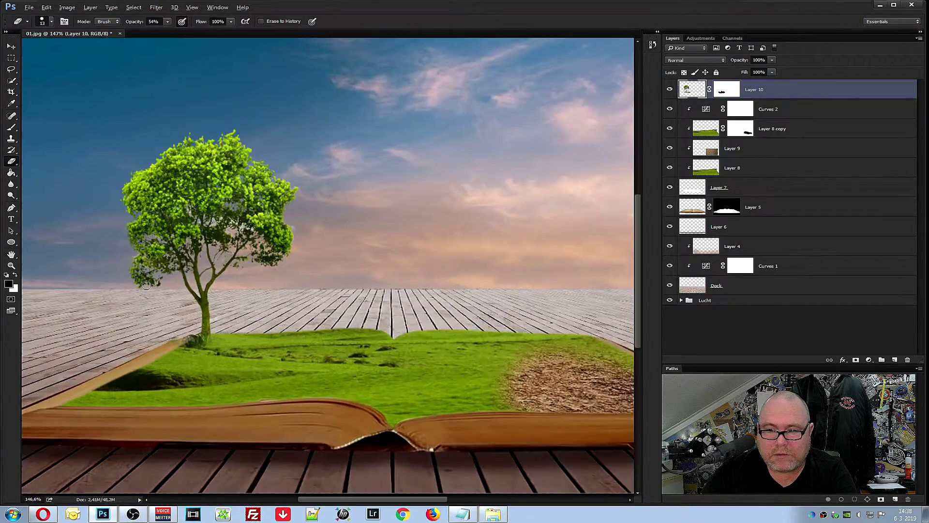
{"action": "scroll", "coordinate": [131, 300], "scroll_direction": "up", "scroll_amount": 2}
{"action": "scroll", "coordinate": [147, 247], "scroll_direction": "up", "scroll_amount": 2}
{"action": "scroll", "coordinate": [167, 192], "scroll_direction": "up", "scroll_amount": 1}
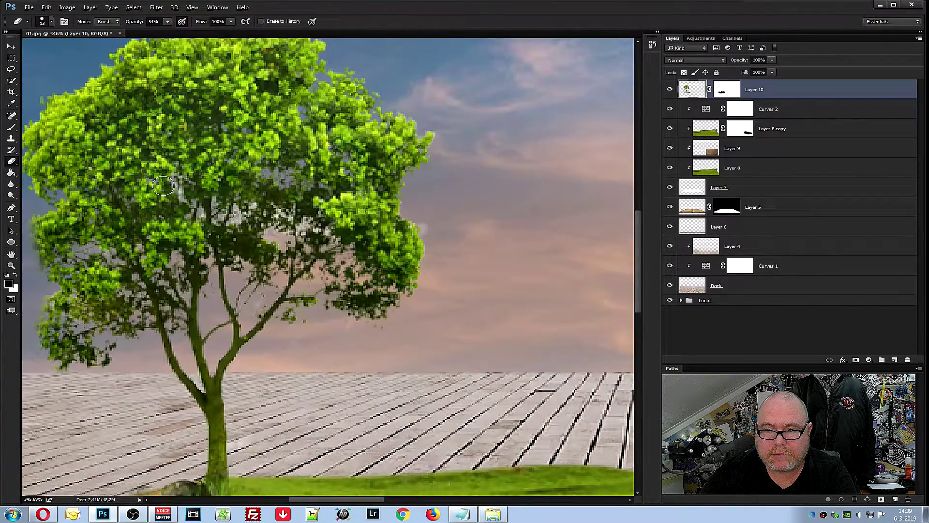
{"action": "scroll", "coordinate": [167, 191], "scroll_direction": "up", "scroll_amount": 1}
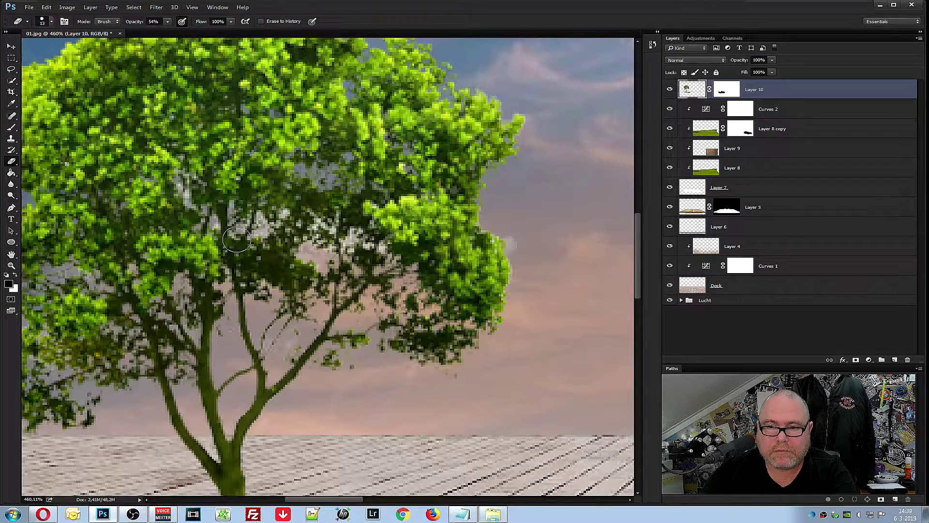
Reduce the eraser to 3 px, inspect the foliage edges, and target the Curves 2 mask
{"action": "left_click", "coordinate": [51, 22]}
{"action": "left_click_drag", "start_coordinate": [59, 50], "coordinate": [58, 50]}
{"action": "key", "text": "bracketleft"}
{"action": "key", "text": "bracketleft"}
{"action": "key", "text": "bracketleft"}
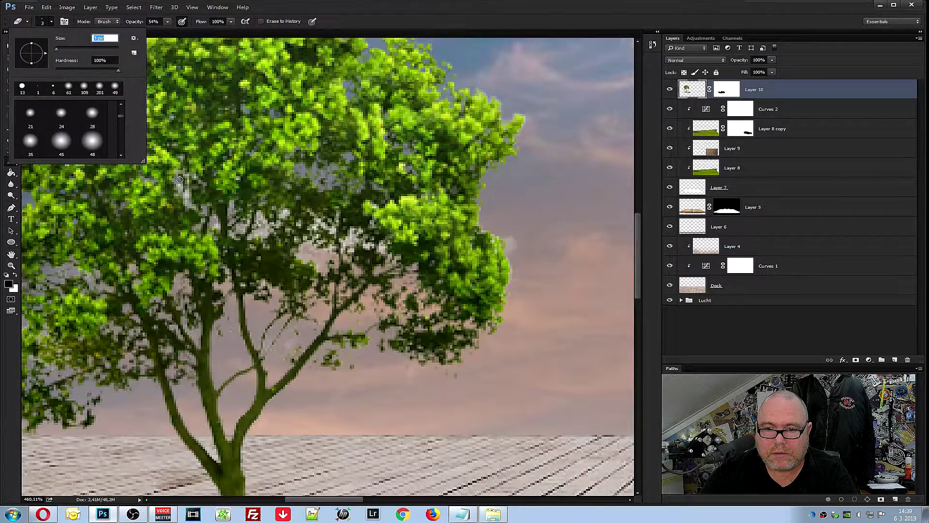
{"action": "key", "text": "Return"}
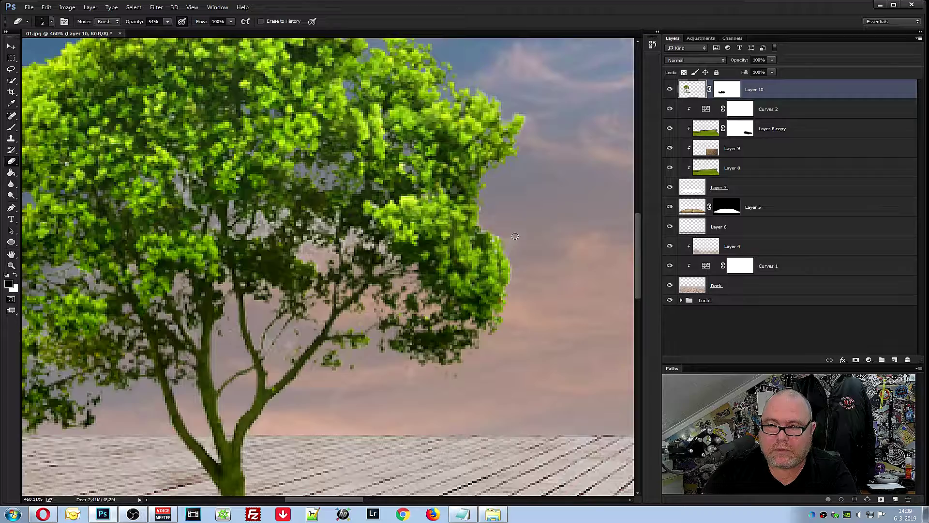
{"action": "scroll", "coordinate": [504, 165], "scroll_direction": "up", "scroll_amount": 1}
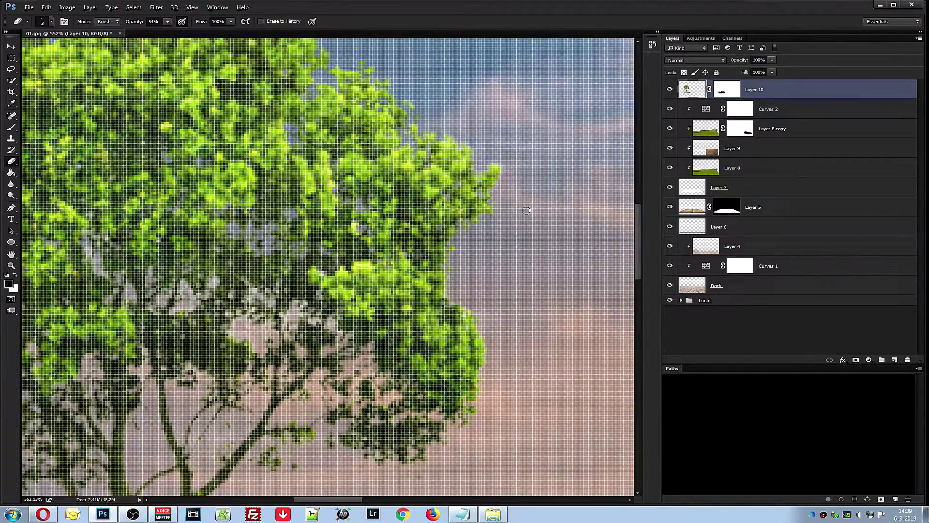
{"action": "scroll", "coordinate": [528, 212], "scroll_direction": "down", "scroll_amount": 3}
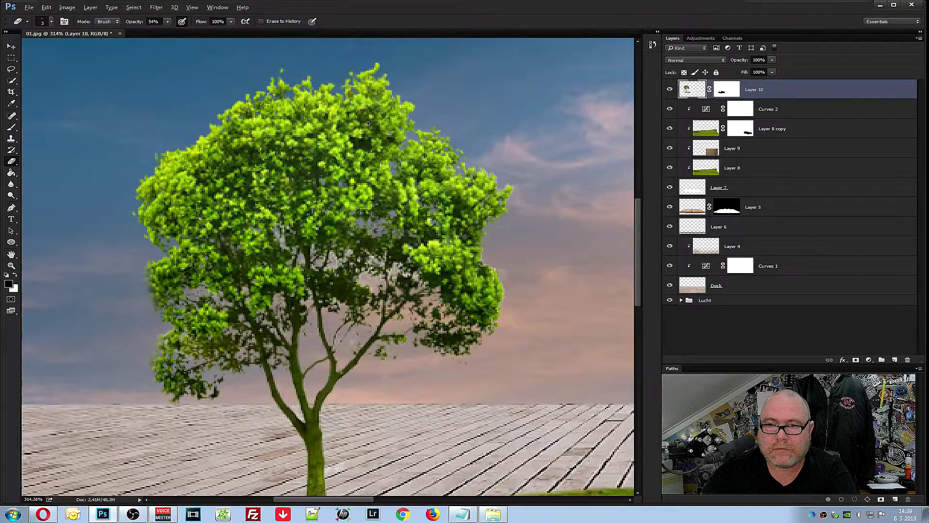
{"action": "scroll", "coordinate": [368, 124], "scroll_direction": "down", "scroll_amount": 2}
{"action": "scroll", "coordinate": [366, 202], "scroll_direction": "up", "scroll_amount": 2}
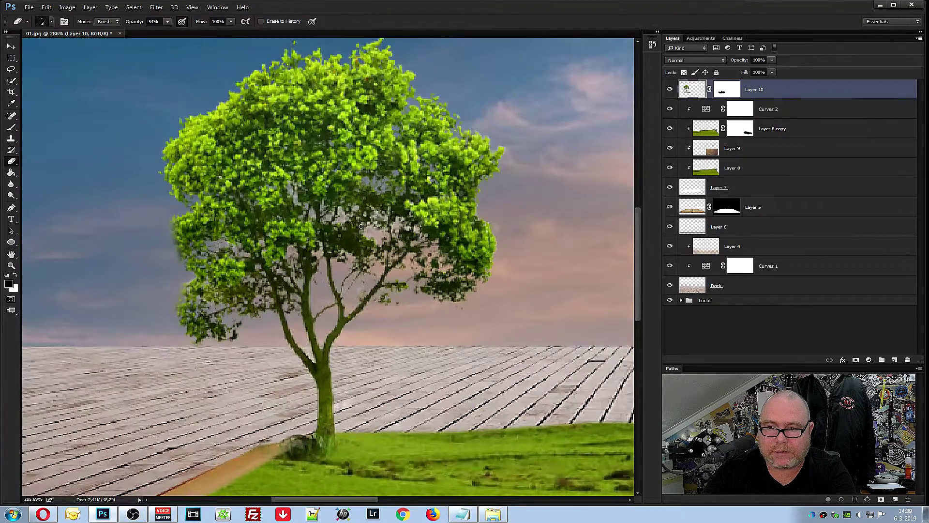
{"action": "scroll", "coordinate": [363, 232], "scroll_direction": "down", "scroll_amount": 3}
{"action": "scroll", "coordinate": [367, 250], "scroll_direction": "down", "scroll_amount": 2}
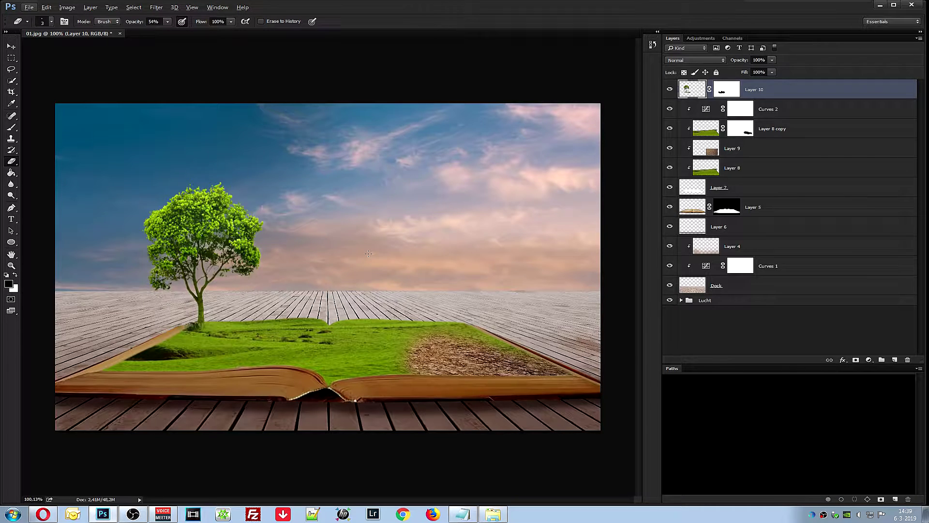
{"action": "left_click", "coordinate": [773, 111]}
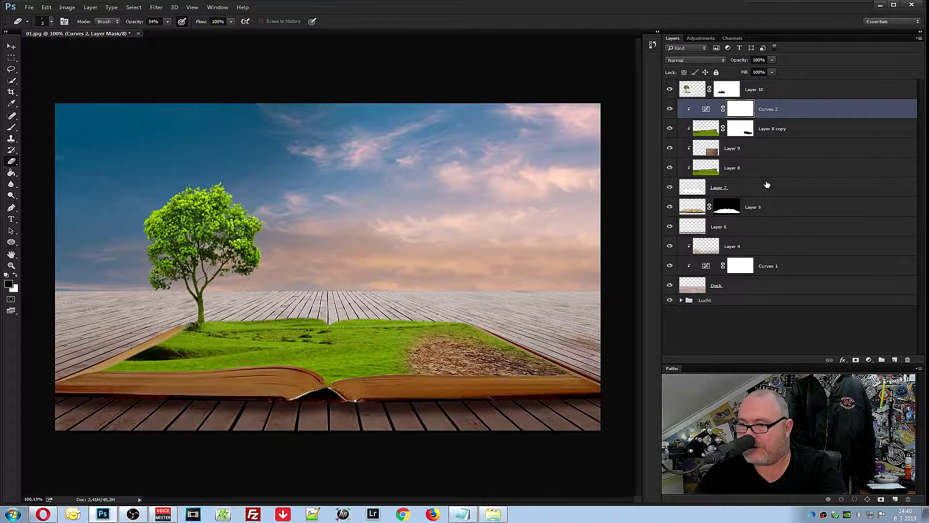
Group the layers from Curves 2 down to Layer 7 into a group named Boek2
{"action": "left_click", "coordinate": [746, 192], "text": "shift"}
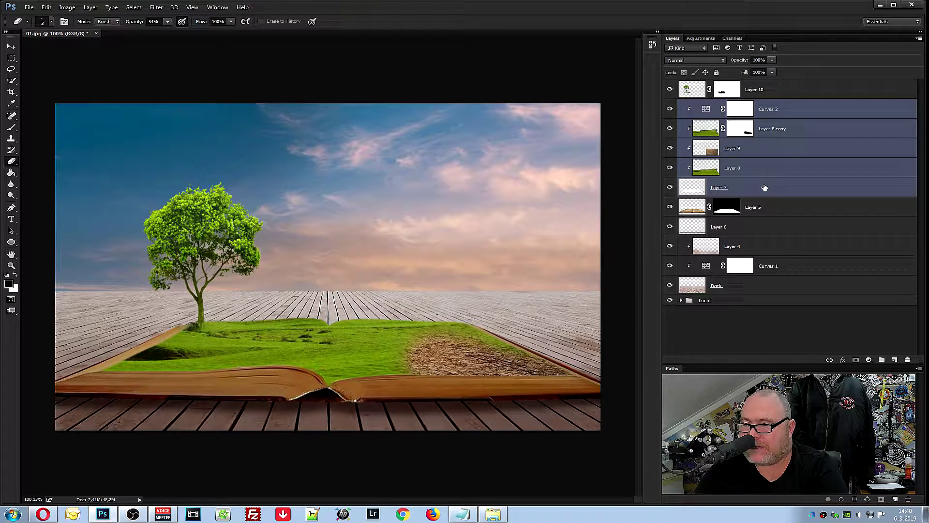
{"action": "right_click", "coordinate": [784, 152]}
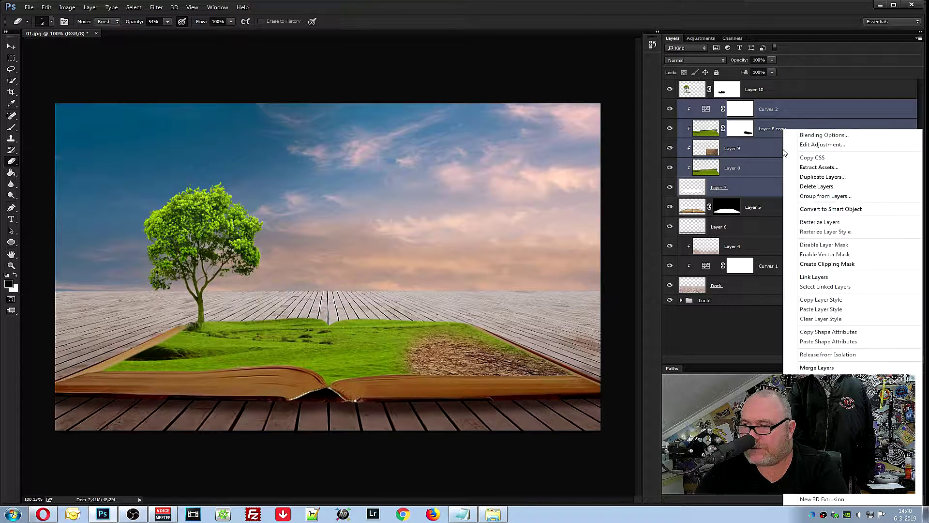
{"action": "left_click", "coordinate": [831, 198]}
{"action": "left_click", "coordinate": [547, 168]}
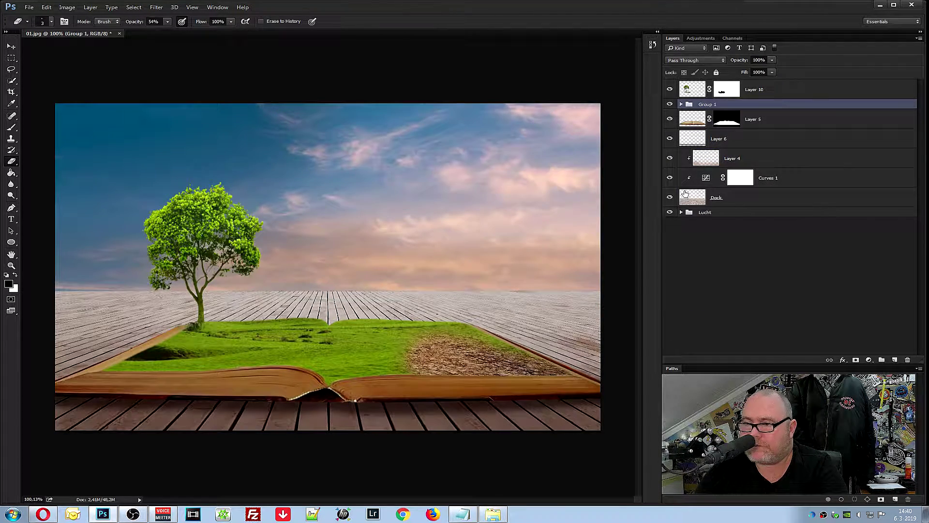
{"action": "double_click", "coordinate": [711, 105]}
{"action": "type", "text": "B"}
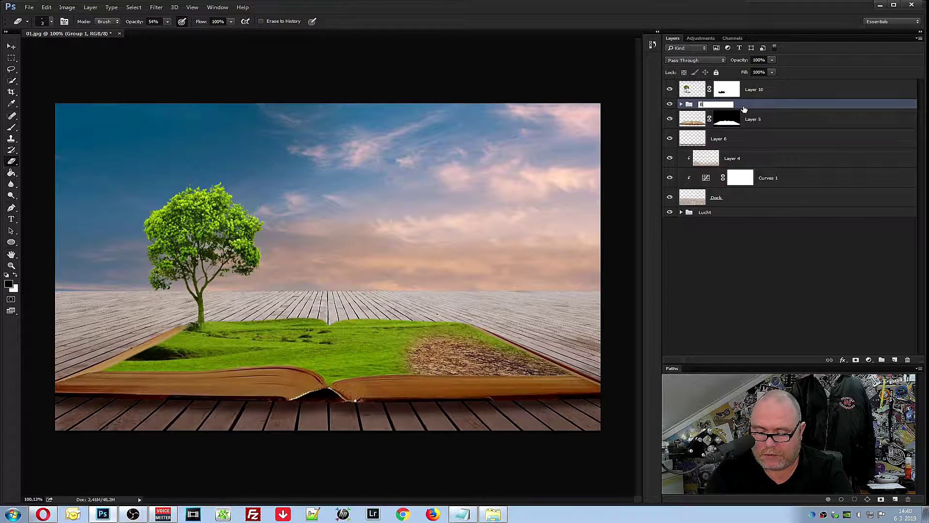
{"action": "type", "text": "oek2"}
{"action": "key", "text": "Return"}
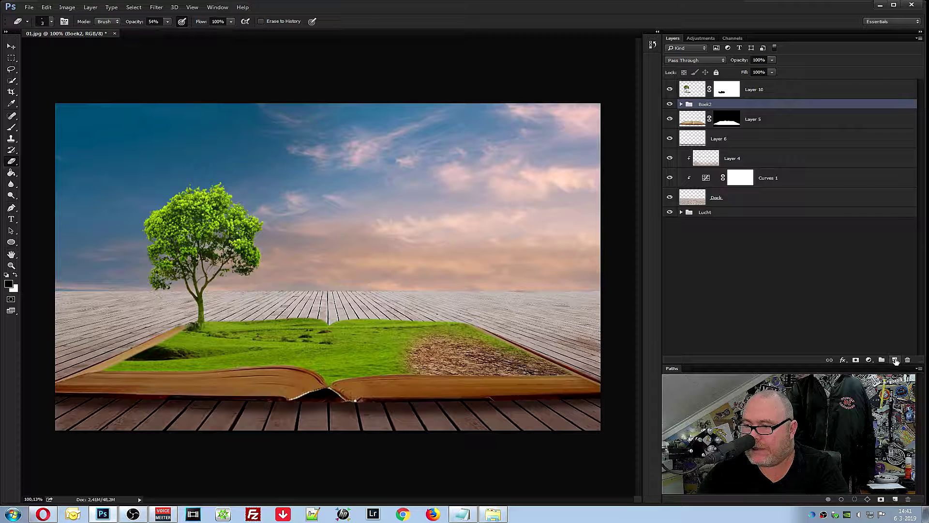
Add empty Layer 11, group Layer 4, Curves 1 and Dock into a 'Dock' folder, and select Layer 11
{"action": "left_click", "coordinate": [894, 360]}
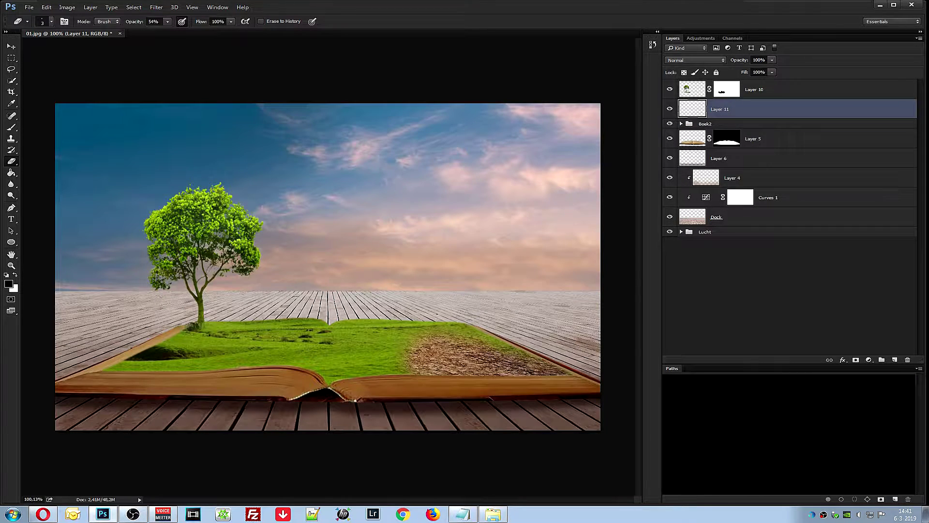
{"action": "left_click", "coordinate": [749, 179]}
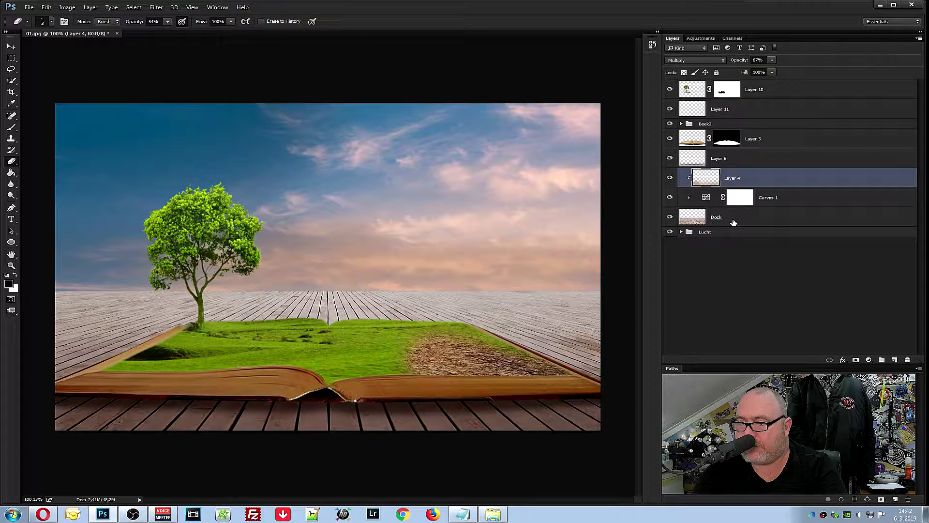
{"action": "left_click", "coordinate": [734, 222], "text": "shift"}
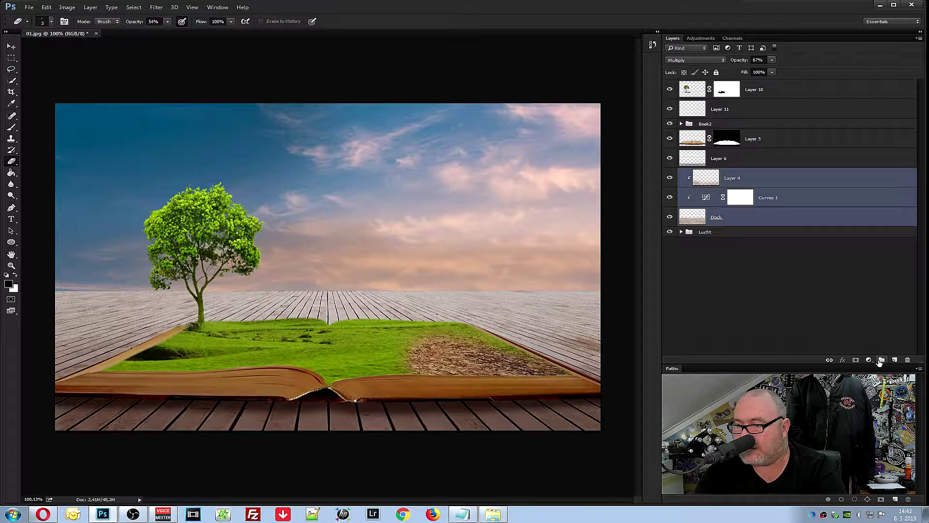
{"action": "left_click", "coordinate": [880, 360]}
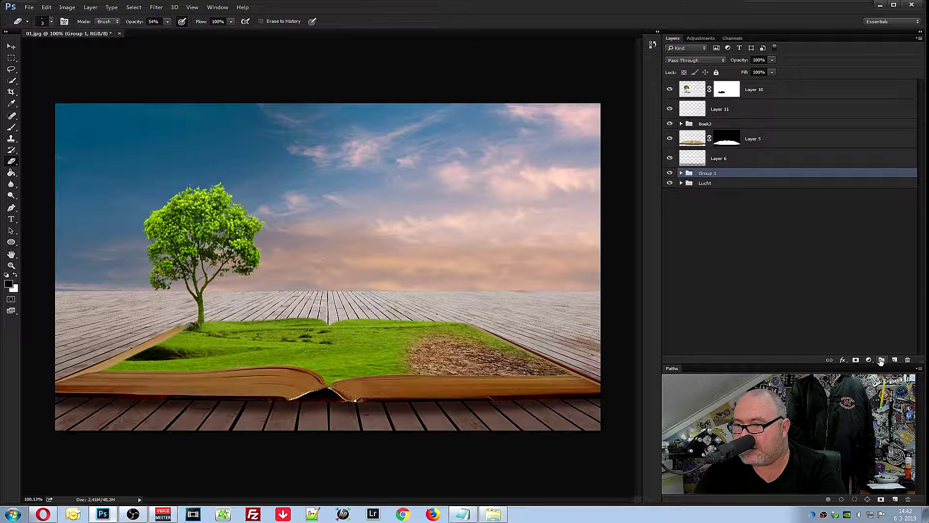
{"action": "double_click", "coordinate": [706, 174]}
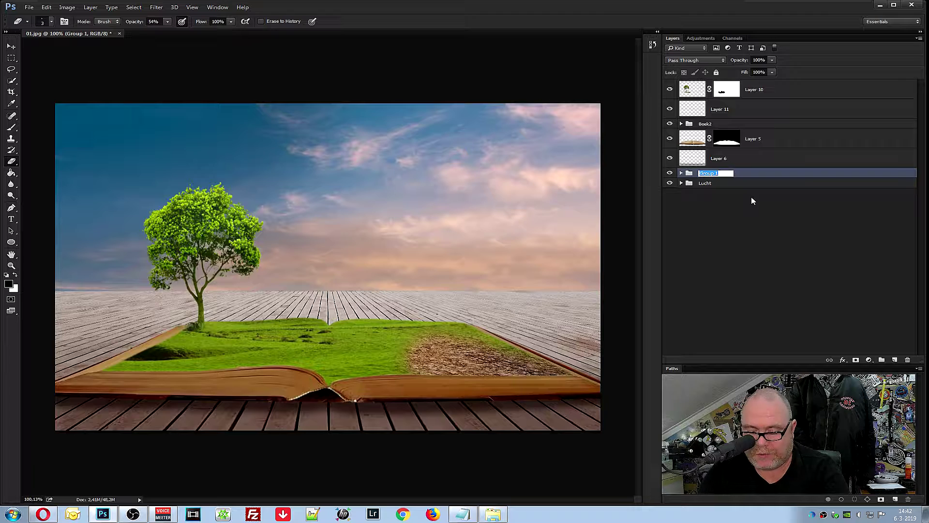
{"action": "type", "text": "Dock"}
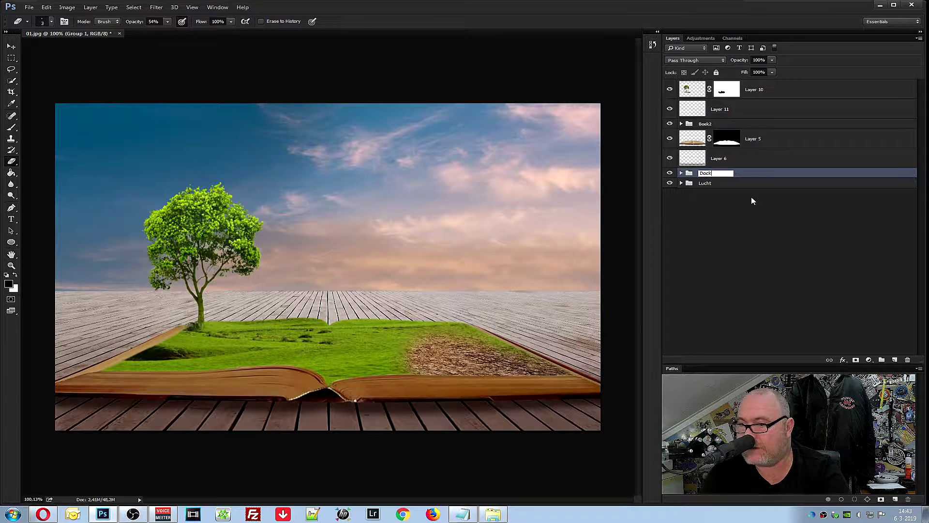
{"action": "key", "text": "Return"}
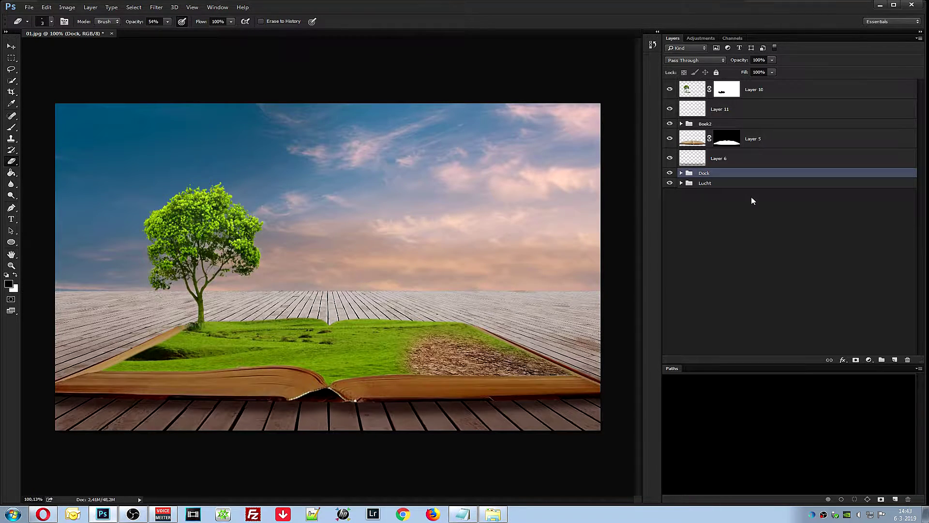
{"action": "left_click", "coordinate": [745, 110]}
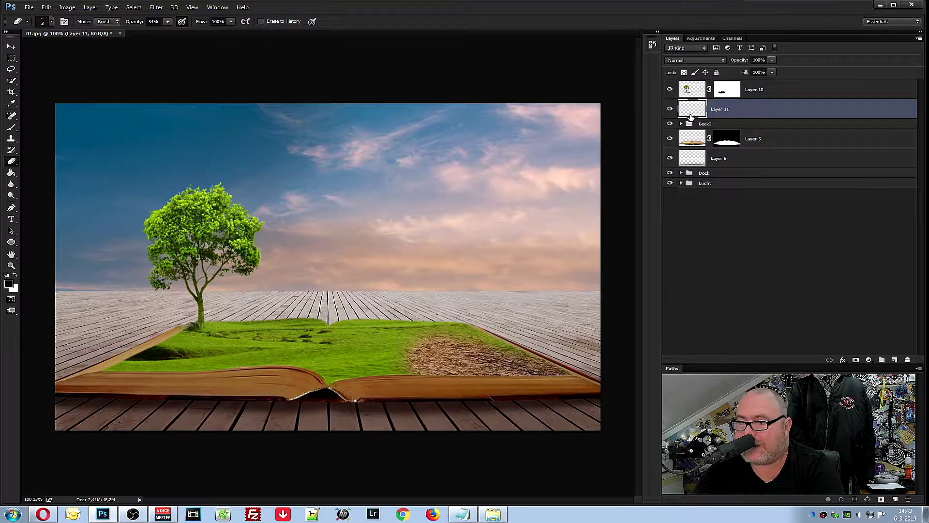
Clip Layer 11 to the Boek2 group and fill it with 50% gray
{"action": "right_click", "coordinate": [743, 113]}
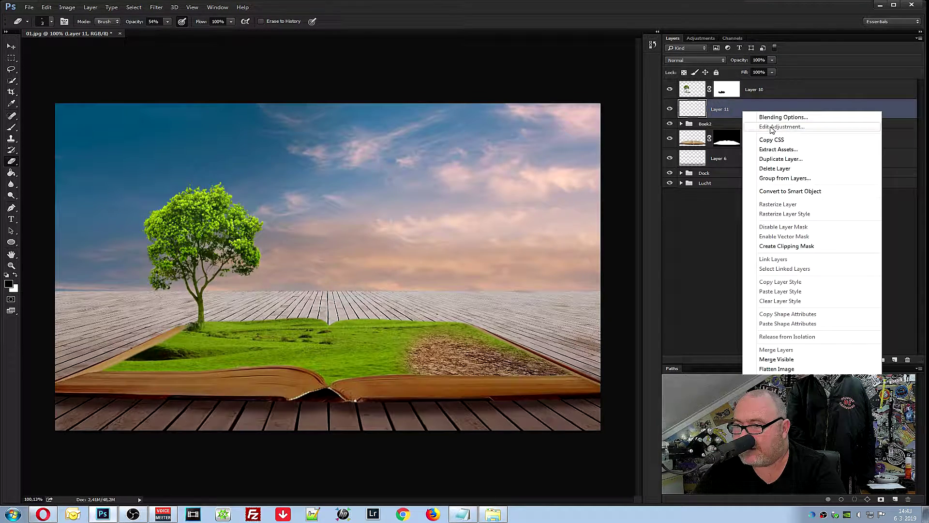
{"action": "left_click", "coordinate": [804, 247]}
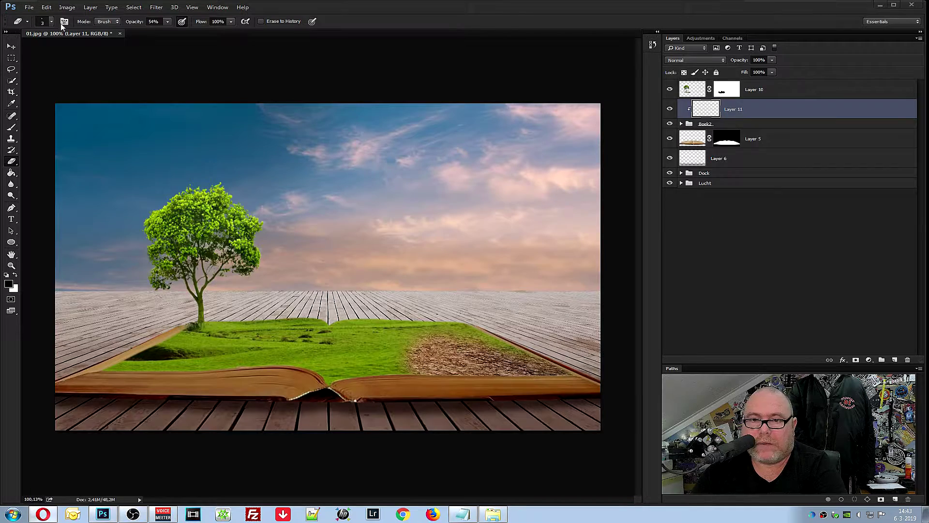
{"action": "left_click", "coordinate": [47, 8]}
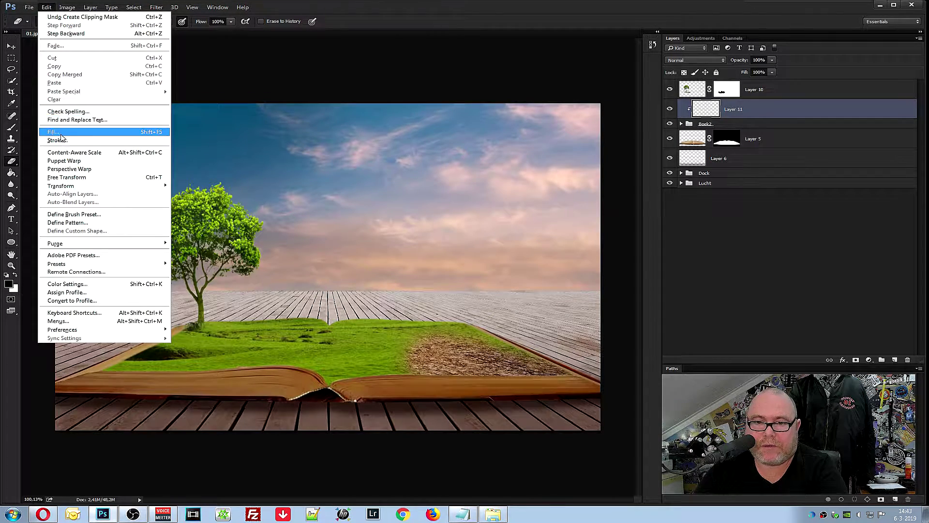
{"action": "left_click", "coordinate": [54, 131]}
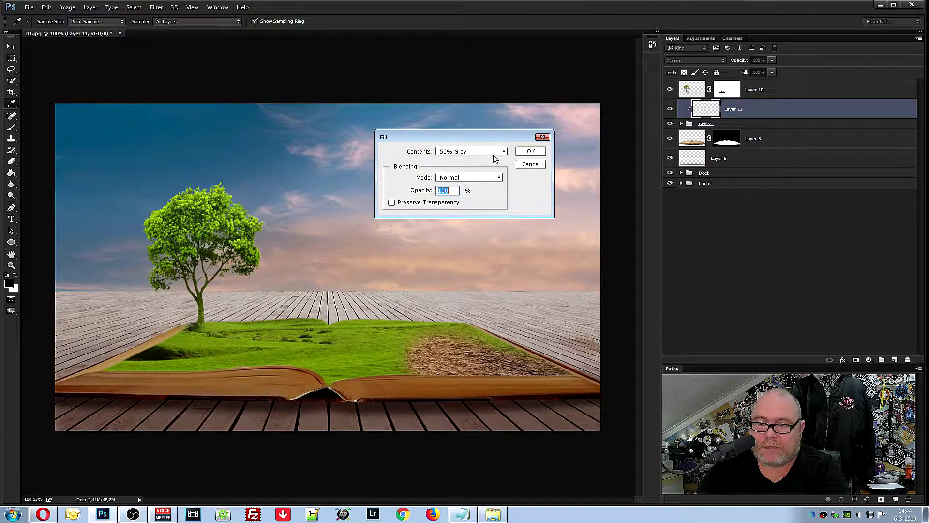
{"action": "left_click", "coordinate": [530, 151]}
{"action": "key", "text": "e"}
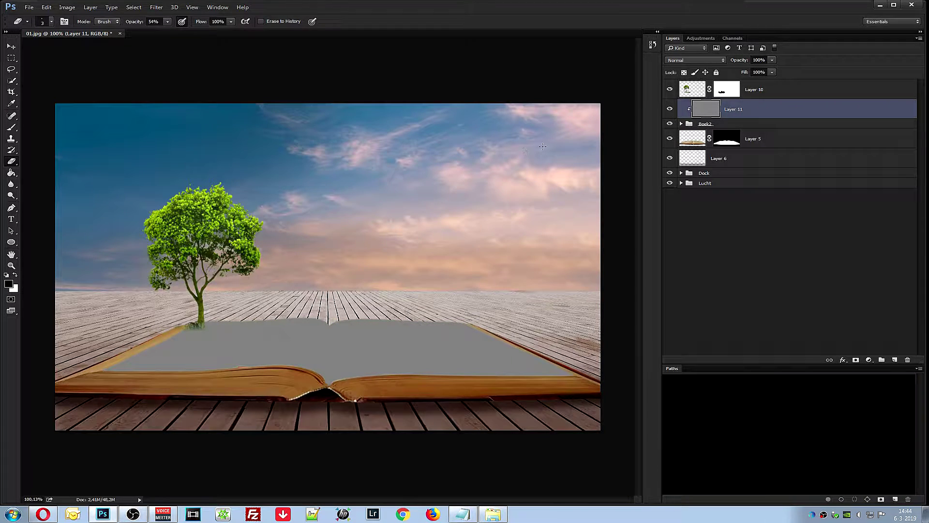
Set Layer 11's blend mode to Overlay
{"action": "left_click", "coordinate": [695, 60]}
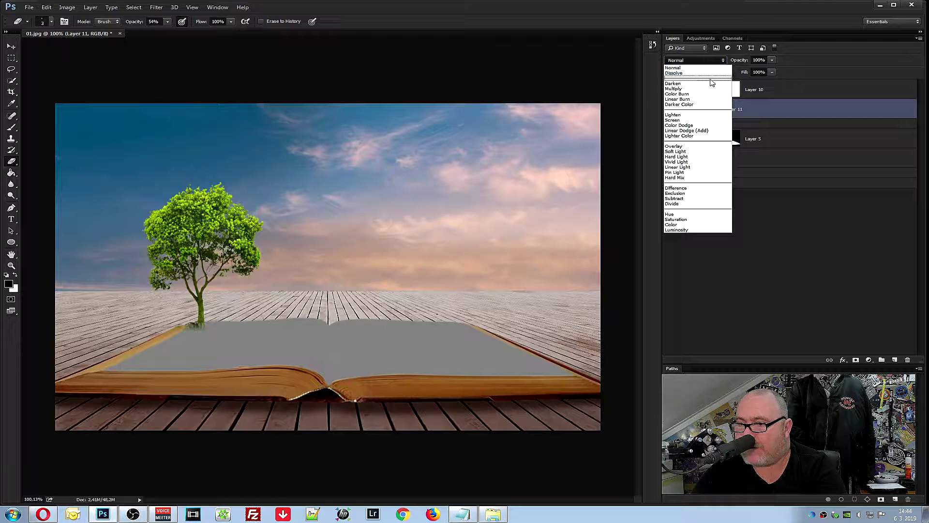
{"action": "left_click", "coordinate": [704, 146]}
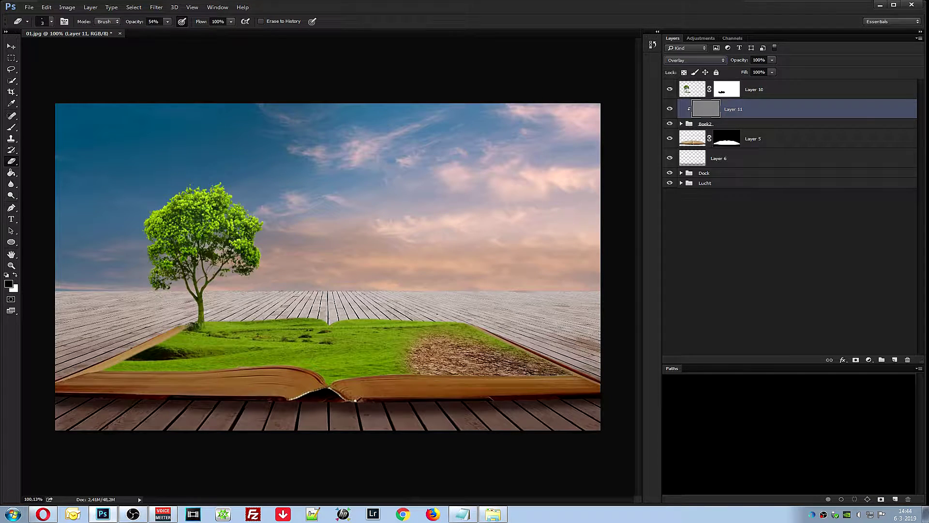
{"action": "left_click", "coordinate": [11, 196]}
{"action": "right_click", "coordinate": [14, 198]}
Set up the Burn tool with 53% exposure and a 68 px brush
{"action": "left_click", "coordinate": [46, 196]}
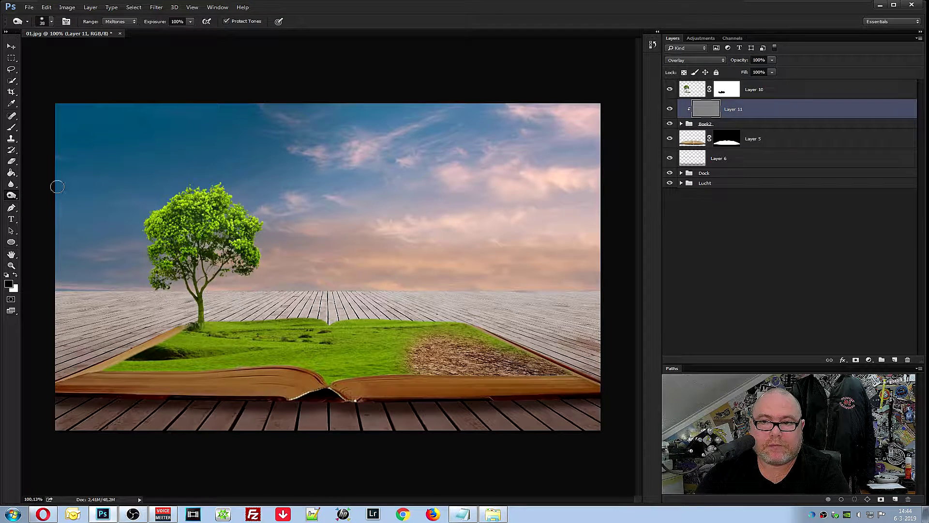
{"action": "left_click", "coordinate": [190, 22]}
{"action": "left_click", "coordinate": [166, 32]}
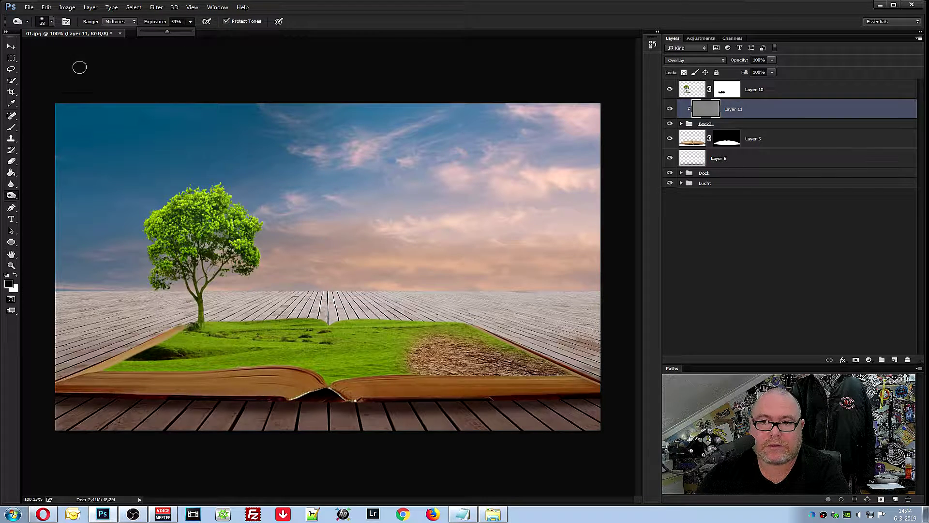
{"action": "left_click", "coordinate": [51, 21]}
{"action": "left_click", "coordinate": [76, 49]}
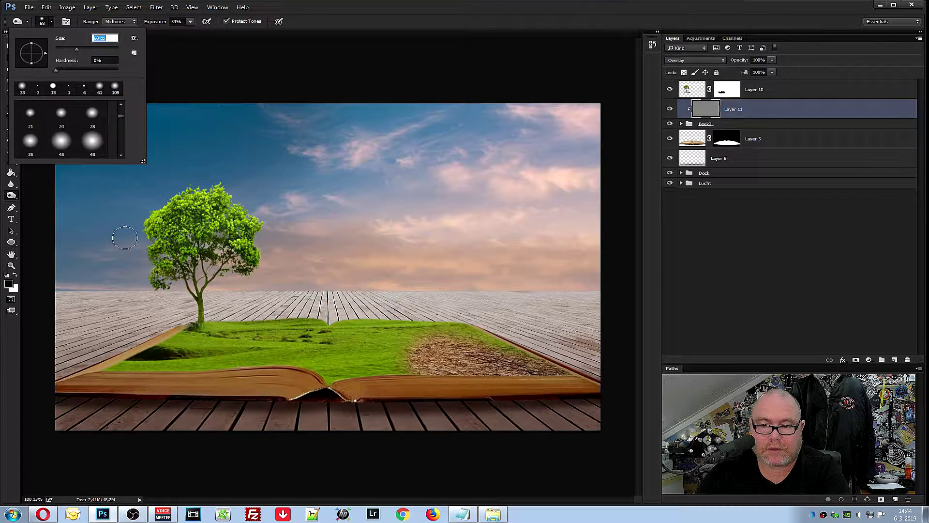
{"action": "left_click", "coordinate": [173, 342]}
Burn a shadow along the book's front page edge, undoing the stroke near the tree base
{"action": "mouse_move", "coordinate": [108, 377]}
{"action": "left_mouse_down"}
{"action": "mouse_move", "coordinate": [309, 373]}
{"action": "mouse_move", "coordinate": [343, 383]}
{"action": "mouse_move", "coordinate": [329, 337]}
{"action": "mouse_move", "coordinate": [327, 370]}
{"action": "mouse_move", "coordinate": [347, 411]}
{"action": "mouse_move", "coordinate": [349, 399]}
{"action": "left_mouse_up"}
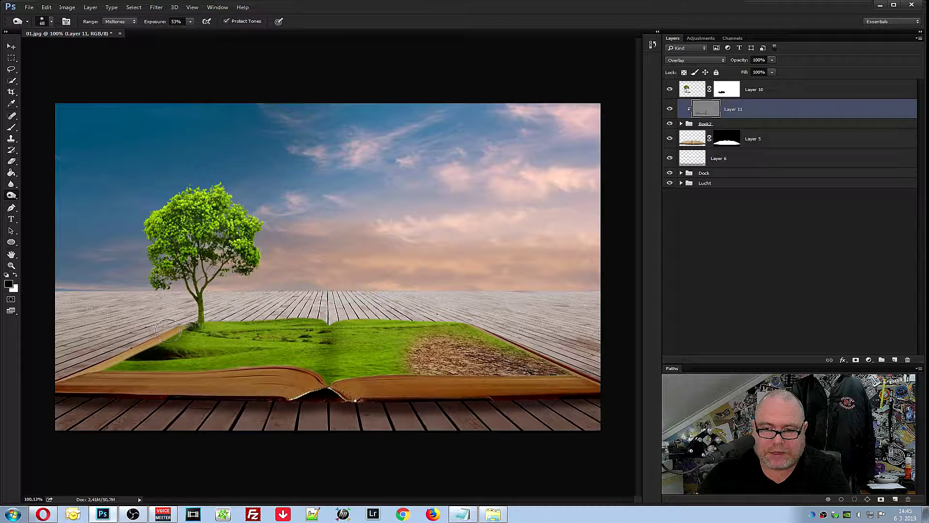
{"action": "mouse_move", "coordinate": [236, 343]}
{"action": "left_mouse_down"}
{"action": "mouse_move", "coordinate": [192, 338]}
{"action": "mouse_move", "coordinate": [252, 332]}
{"action": "mouse_move", "coordinate": [355, 378]}
{"action": "mouse_move", "coordinate": [203, 422]}
{"action": "mouse_move", "coordinate": [308, 421]}
{"action": "left_mouse_up"}
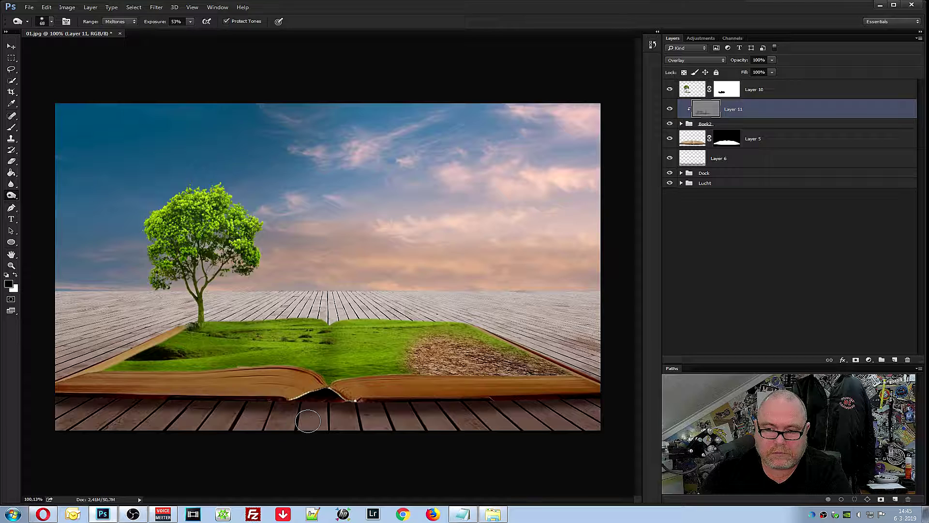
{"action": "key", "text": "ctrl+z"}
{"action": "key", "text": "ctrl+z"}
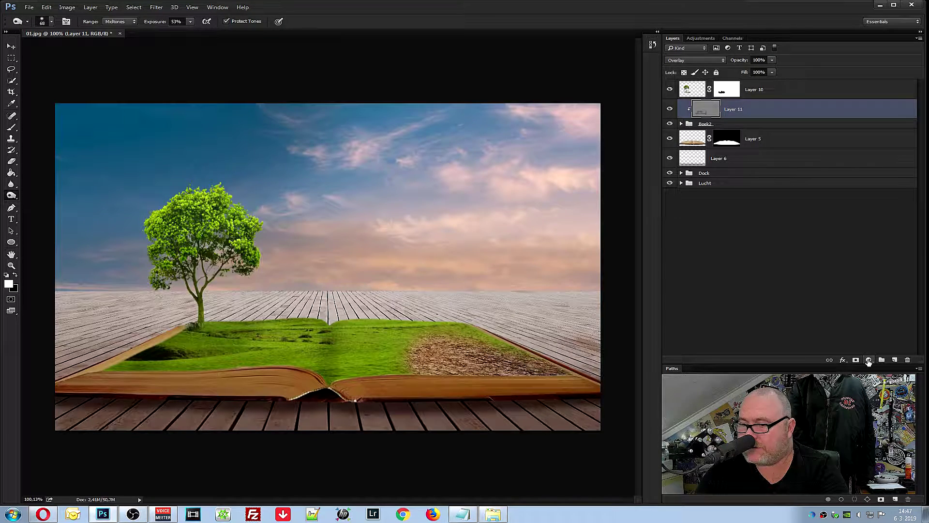
Add a Hue/Saturation adjustment clipped to the book with Saturation −31
{"action": "left_click", "coordinate": [868, 360]}
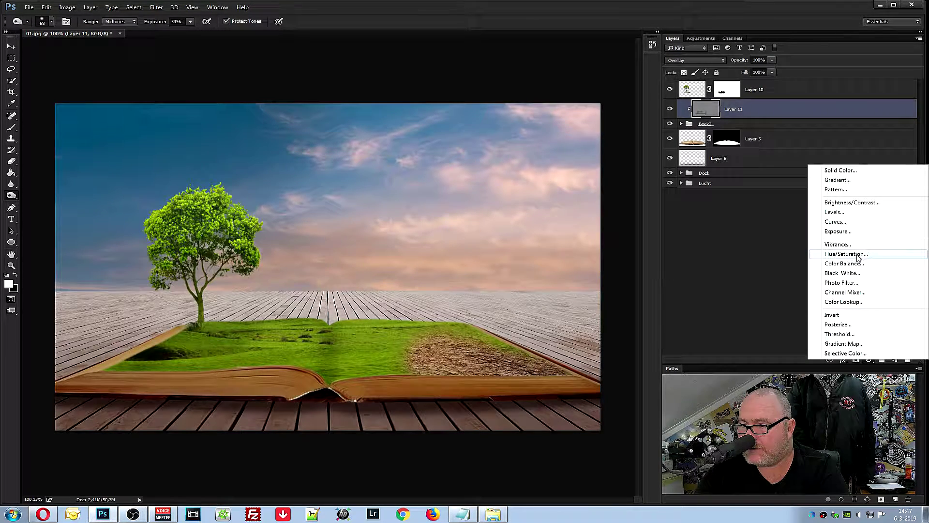
{"action": "left_click", "coordinate": [869, 255]}
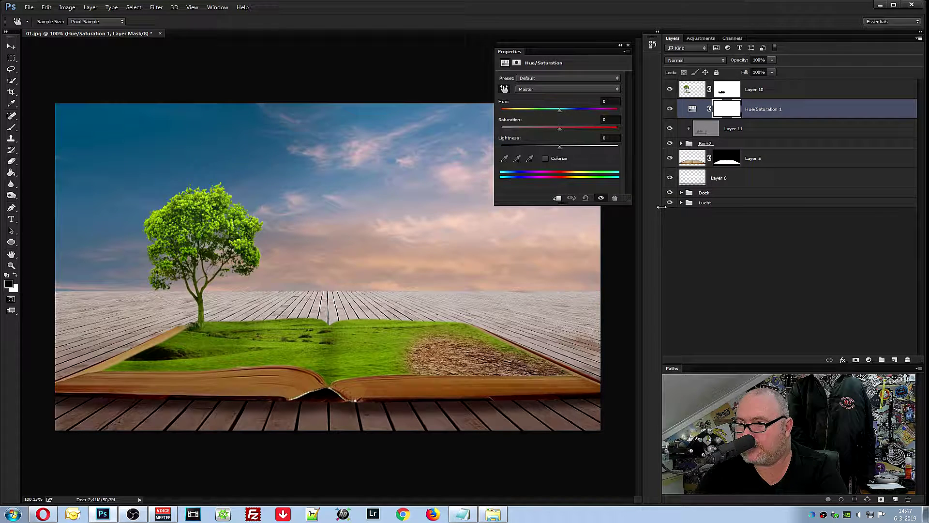
{"action": "left_click", "coordinate": [558, 199]}
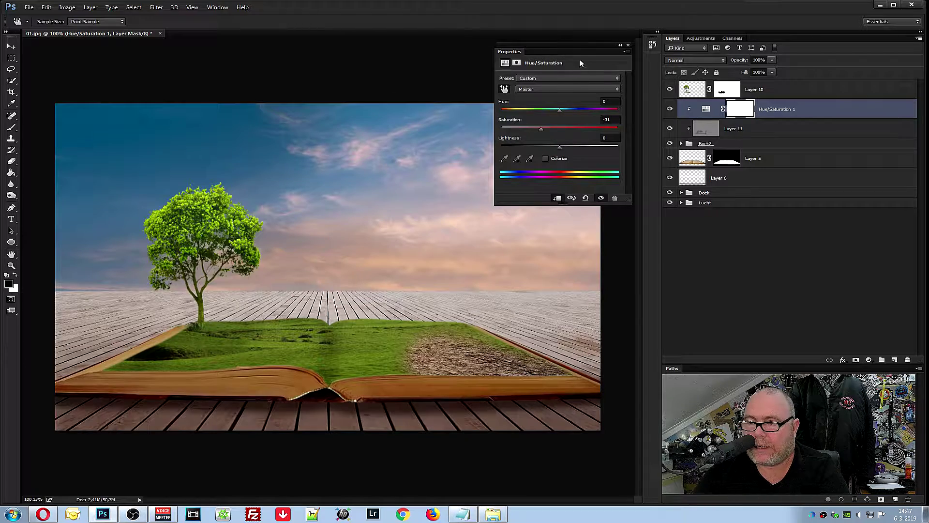
{"action": "right_click", "coordinate": [594, 47]}
{"action": "left_click", "coordinate": [614, 48]}
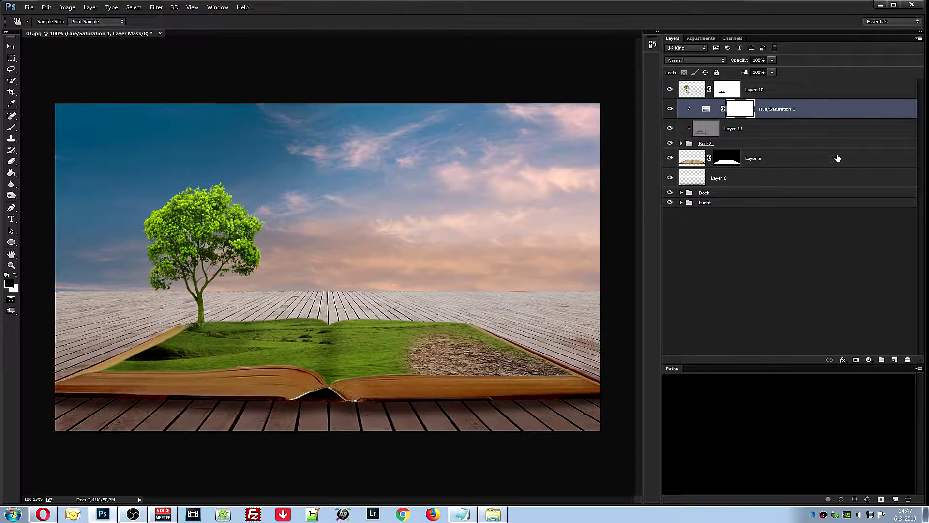
Add a clipped Color Balance with midtones Red +16, Yellow −13, then add a Curves layer
{"action": "left_click", "coordinate": [869, 359]}
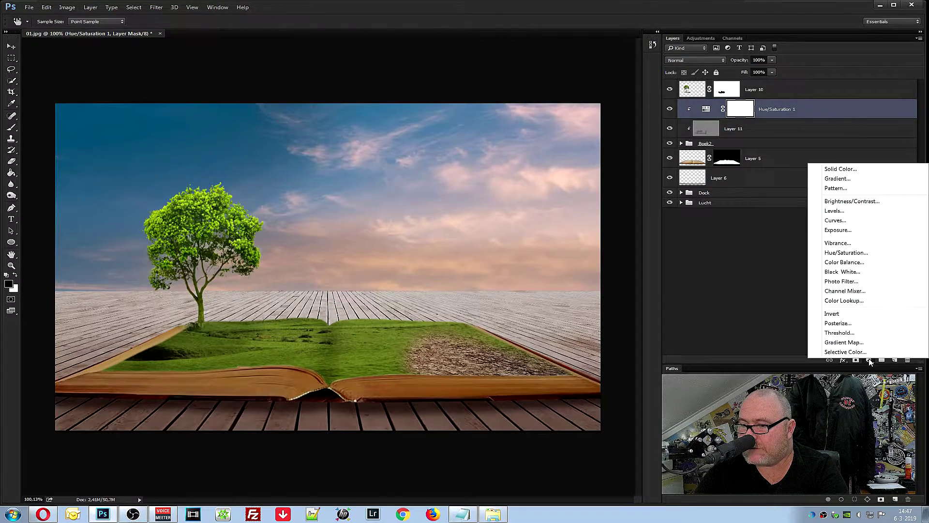
{"action": "left_click", "coordinate": [866, 265]}
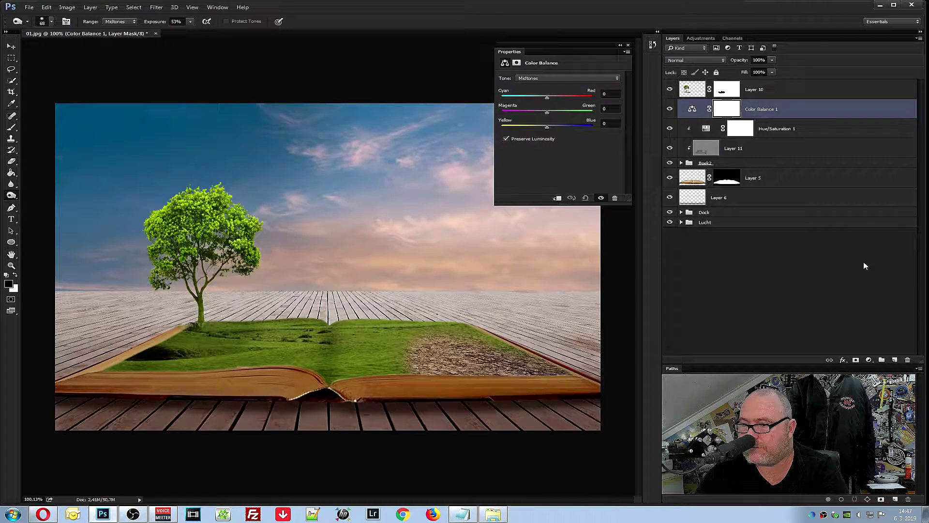
{"action": "left_click", "coordinate": [558, 198]}
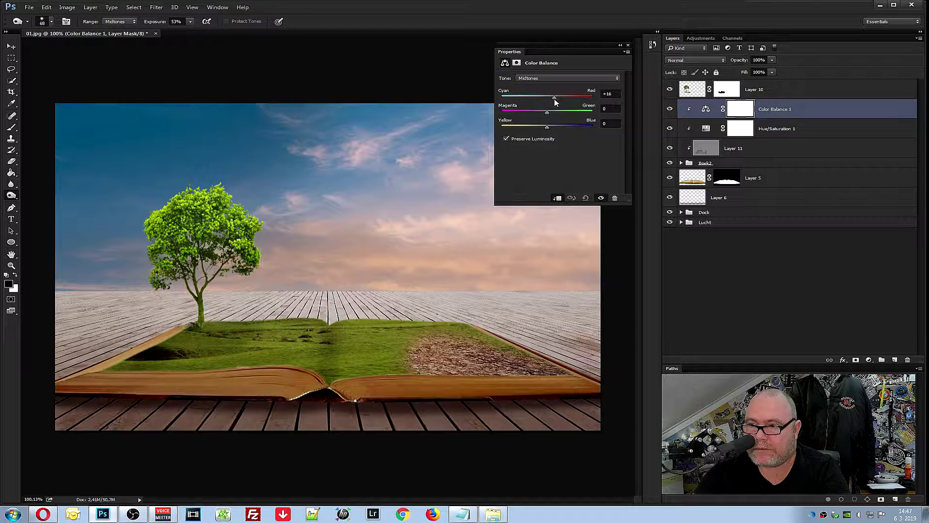
{"action": "left_click_drag", "start_coordinate": [554, 98], "coordinate": [532, 132]}
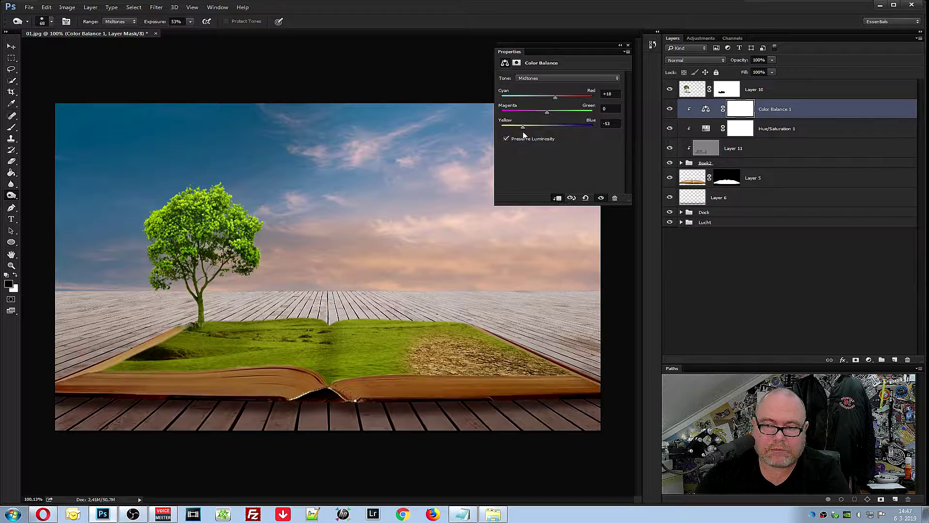
{"action": "right_click", "coordinate": [552, 50]}
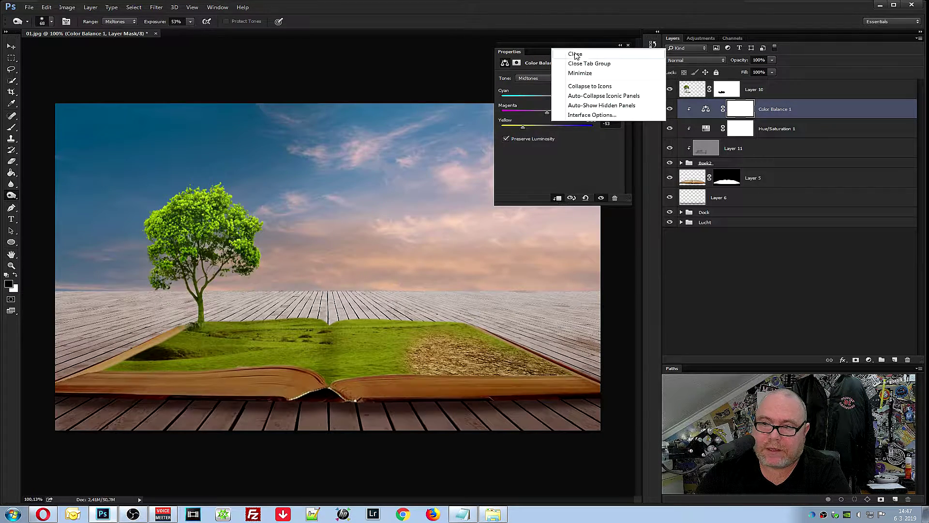
{"action": "left_click", "coordinate": [576, 54]}
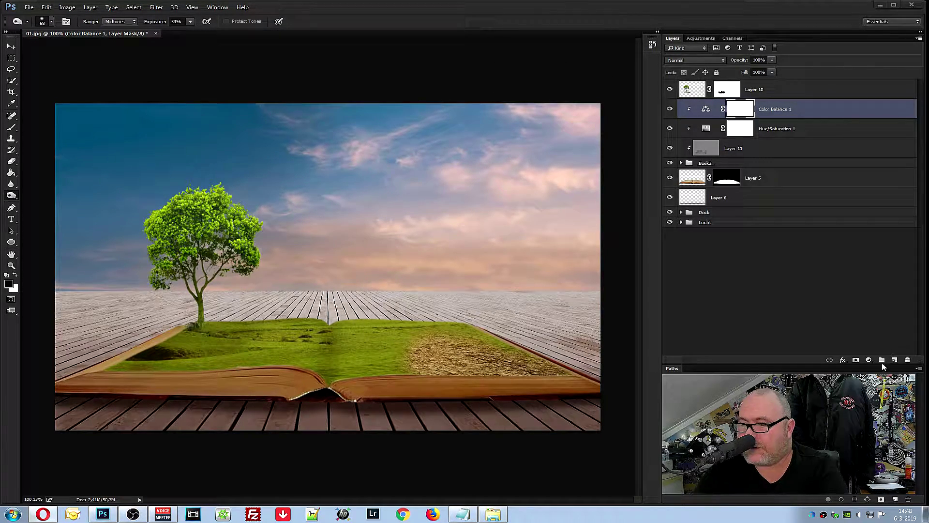
{"action": "left_click", "coordinate": [870, 360]}
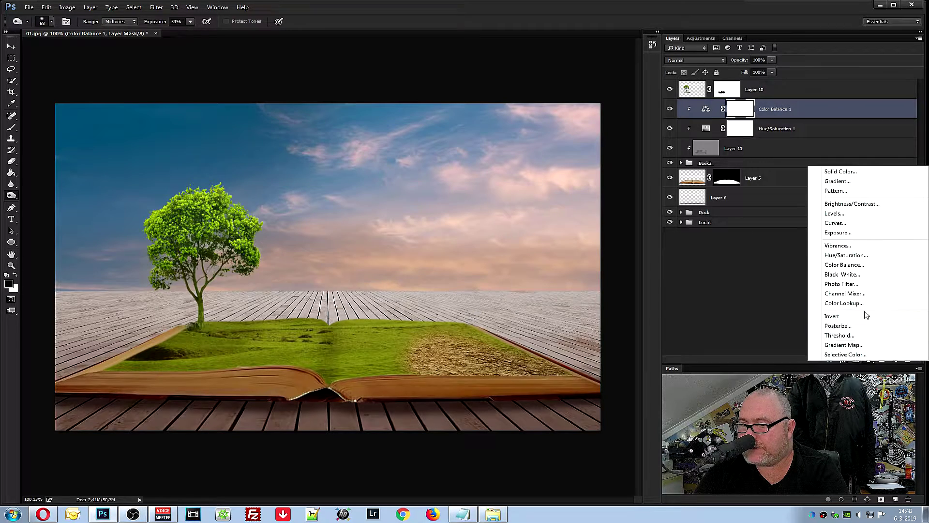
{"action": "left_click", "coordinate": [848, 223]}
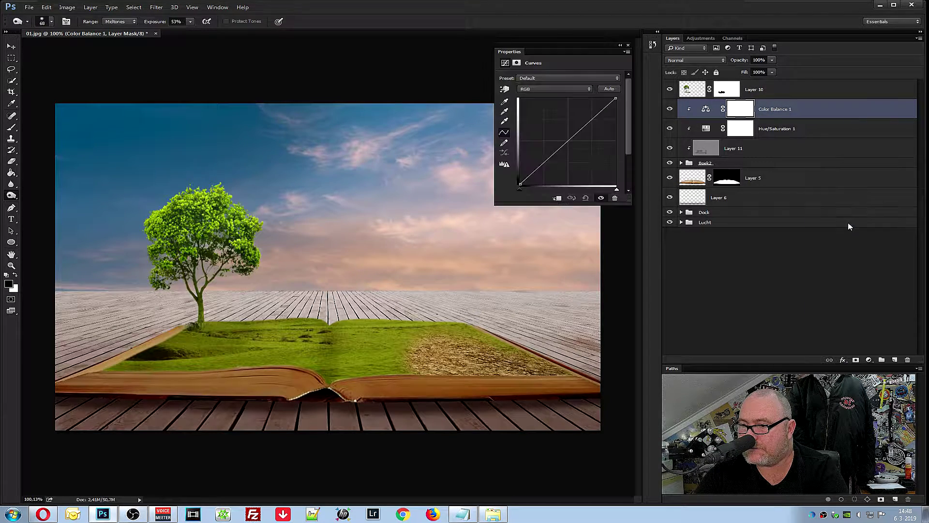
Clip Curves 3 to the book and shape a gentle contrast S-curve, then select tree Layer 10
{"action": "left_click_drag", "start_coordinate": [587, 124], "coordinate": [586, 121]}
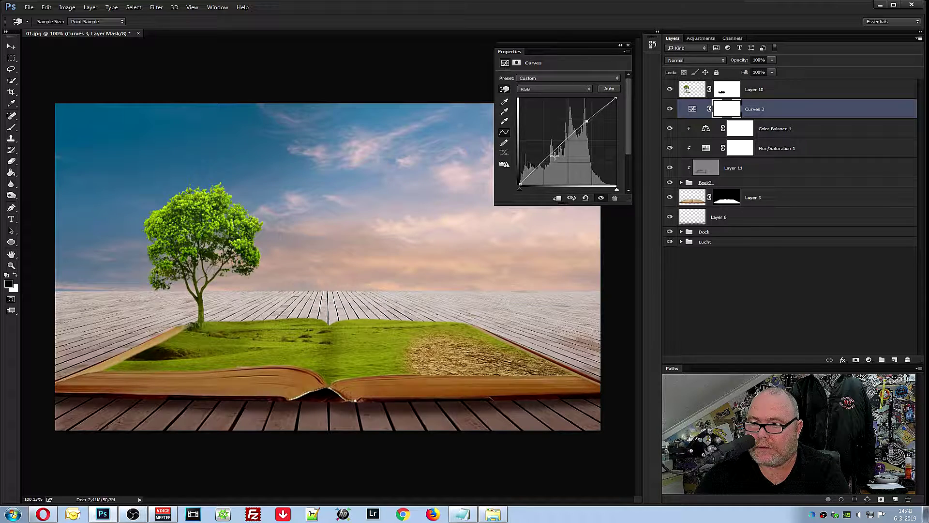
{"action": "key", "text": "Delete"}
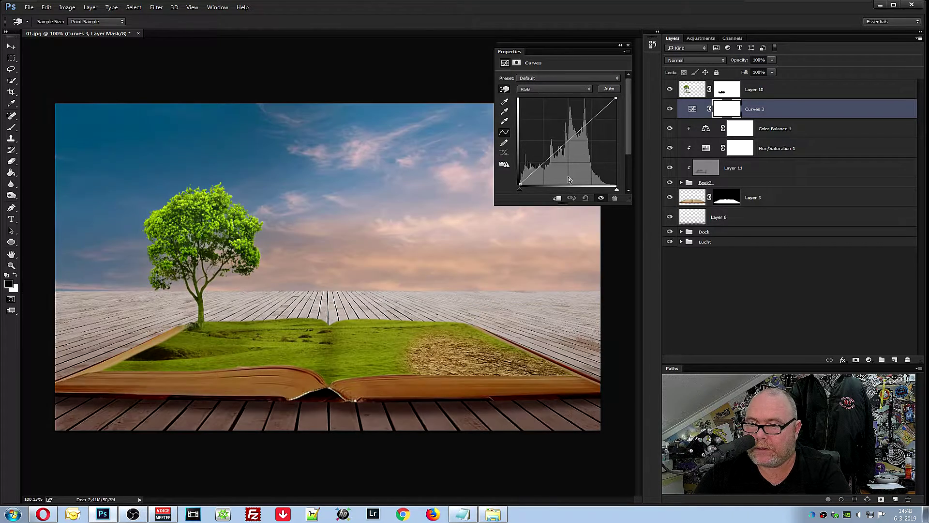
{"action": "left_click", "coordinate": [557, 199]}
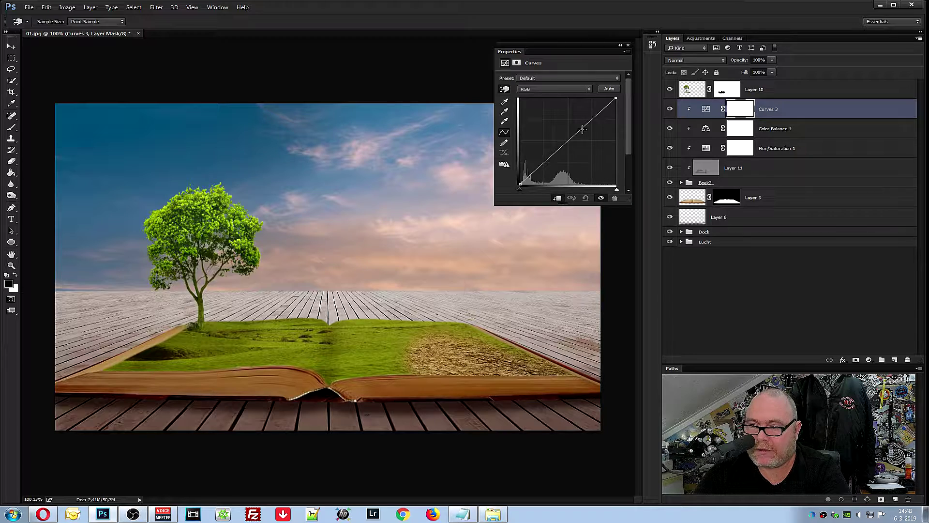
{"action": "left_click_drag", "start_coordinate": [589, 124], "coordinate": [588, 119]}
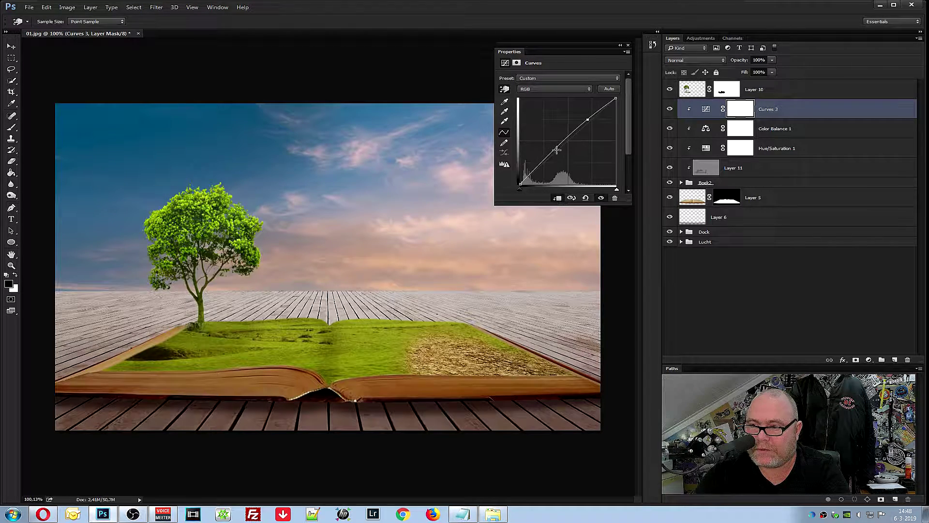
{"action": "left_click_drag", "start_coordinate": [554, 151], "coordinate": [558, 152]}
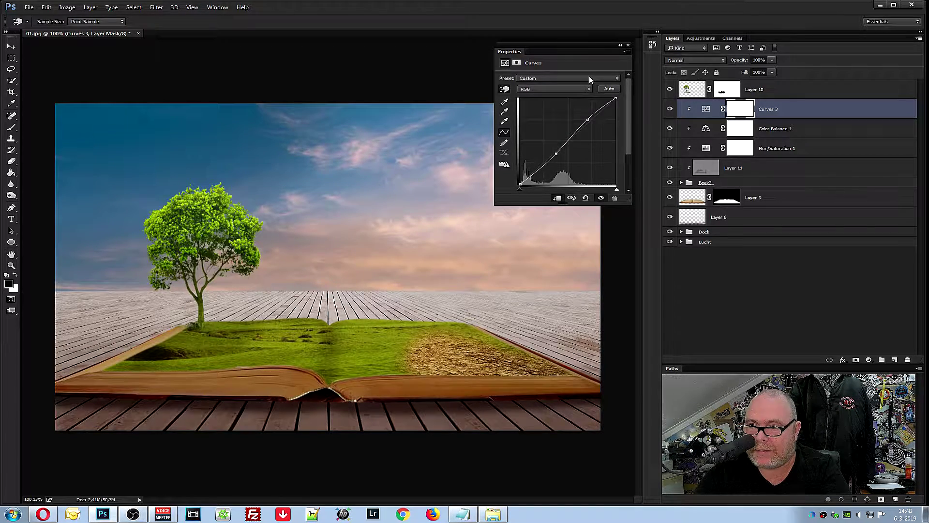
{"action": "left_click", "coordinate": [628, 51]}
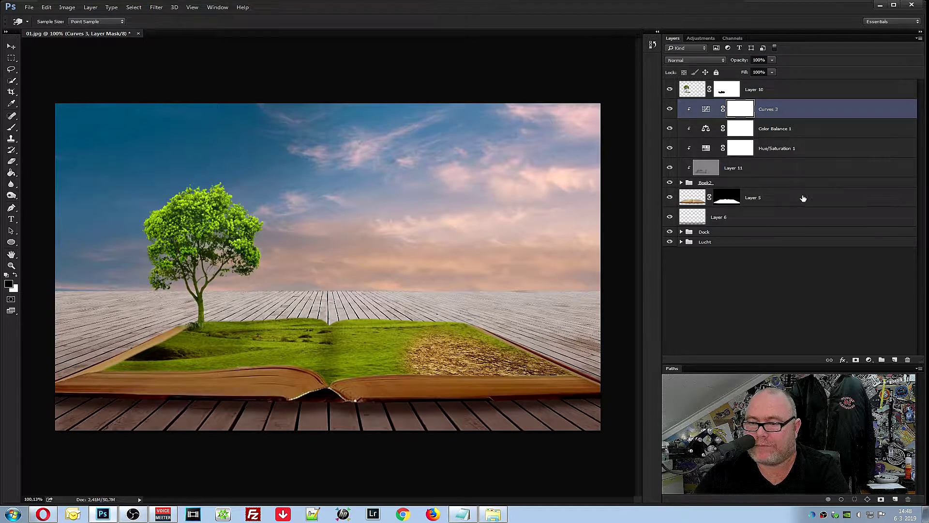
{"action": "left_click", "coordinate": [755, 92]}
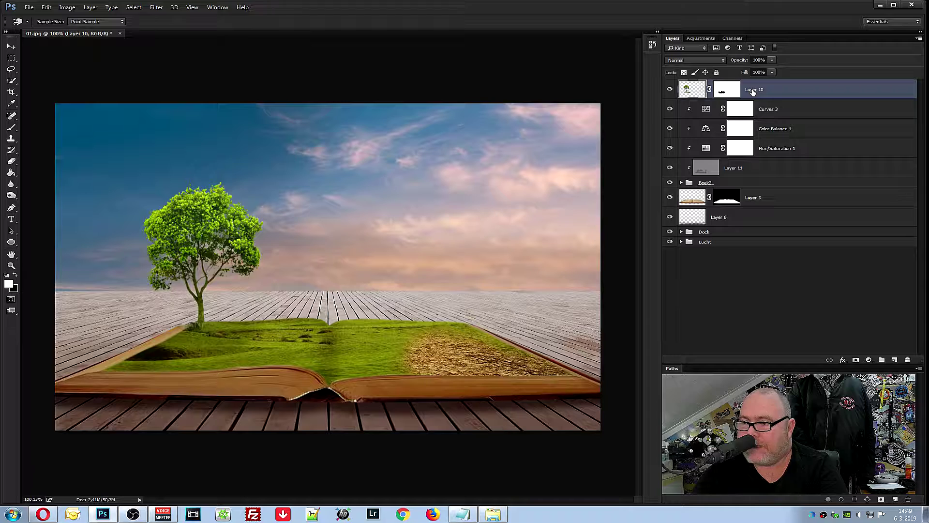
Rename Layer 10 to 'Boom' and add an empty Layer 12 above it
{"action": "double_click", "coordinate": [753, 91]}
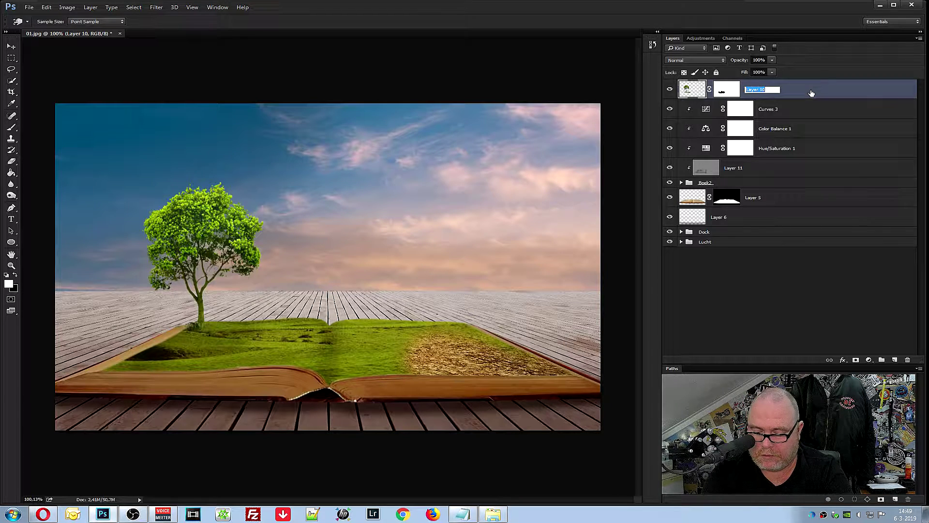
{"action": "type", "text": "Boom"}
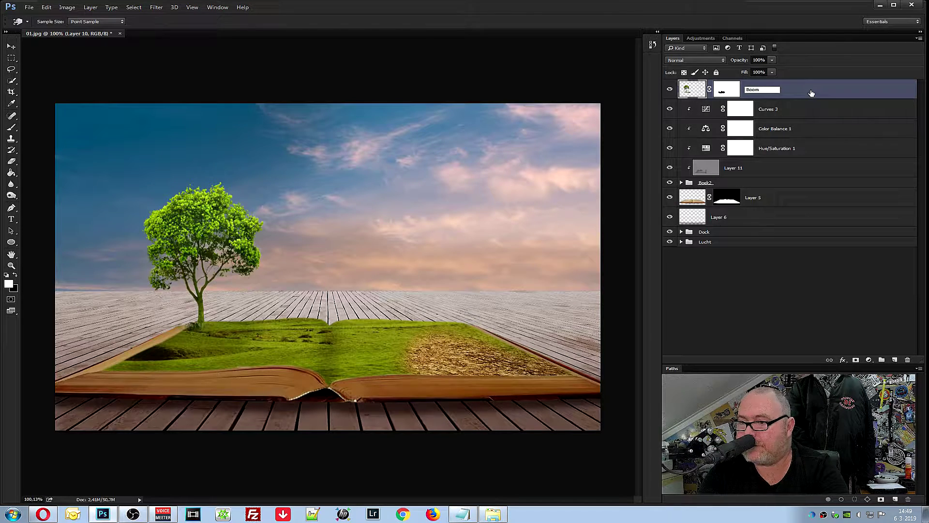
{"action": "key", "text": "Return"}
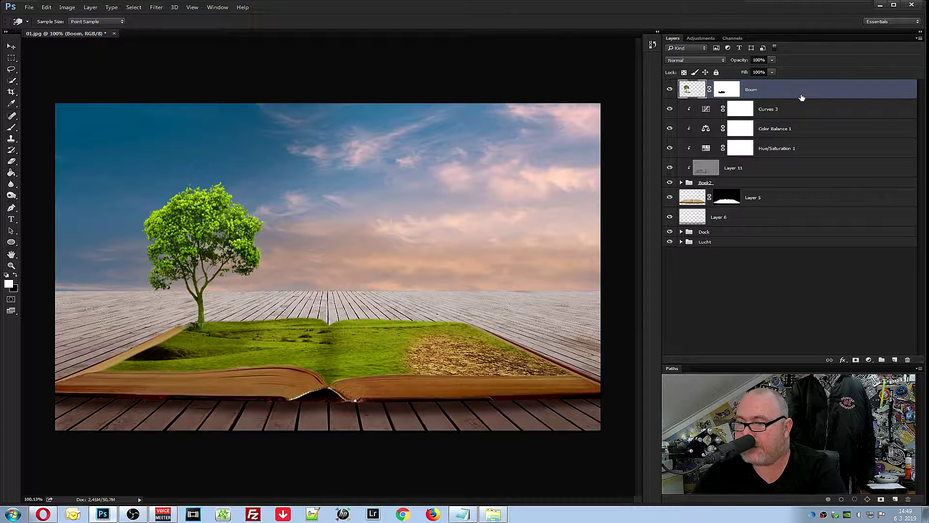
{"action": "left_click", "coordinate": [889, 358]}
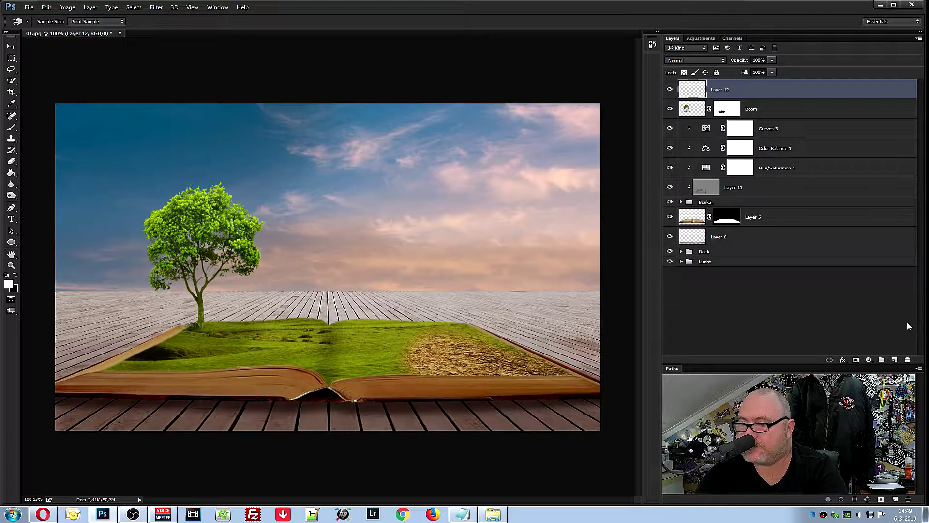
Clip Layer 12 to the Boom tree and fill it with 50% Gray
{"action": "left_click", "coordinate": [789, 95], "text": "alt"}
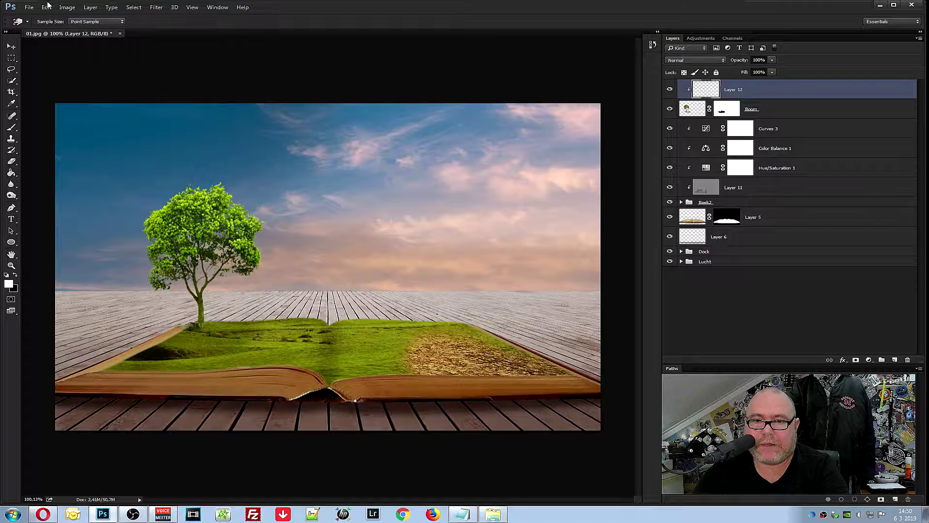
{"action": "left_click", "coordinate": [47, 7]}
{"action": "left_click", "coordinate": [58, 134]}
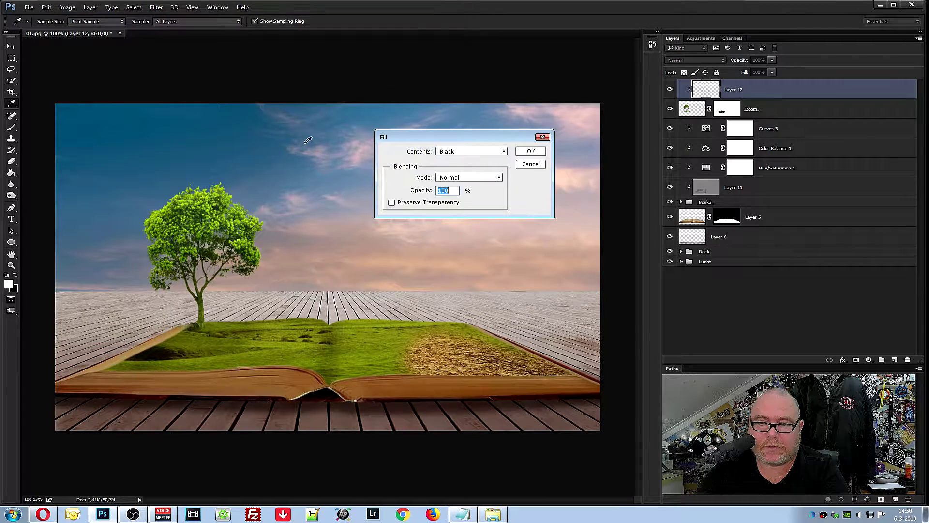
{"action": "left_click", "coordinate": [477, 153]}
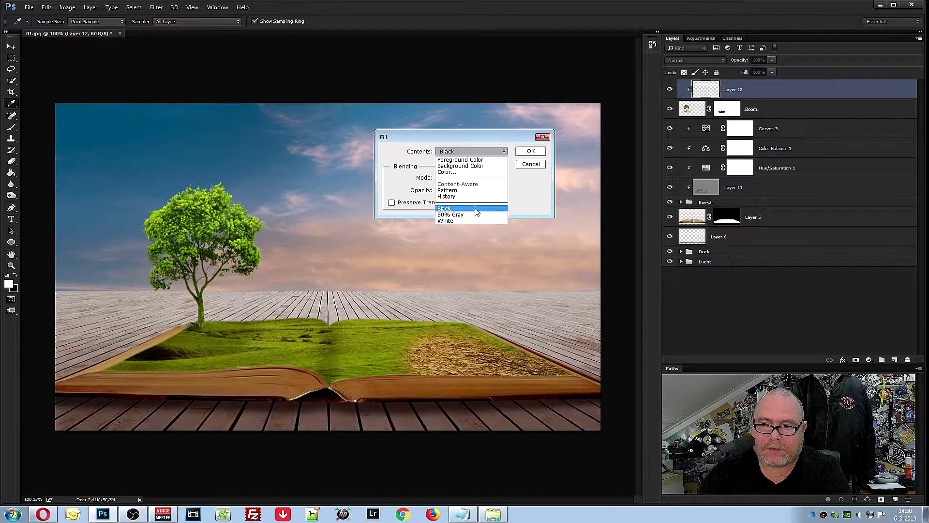
{"action": "left_click", "coordinate": [480, 215]}
{"action": "left_click", "coordinate": [531, 152]}
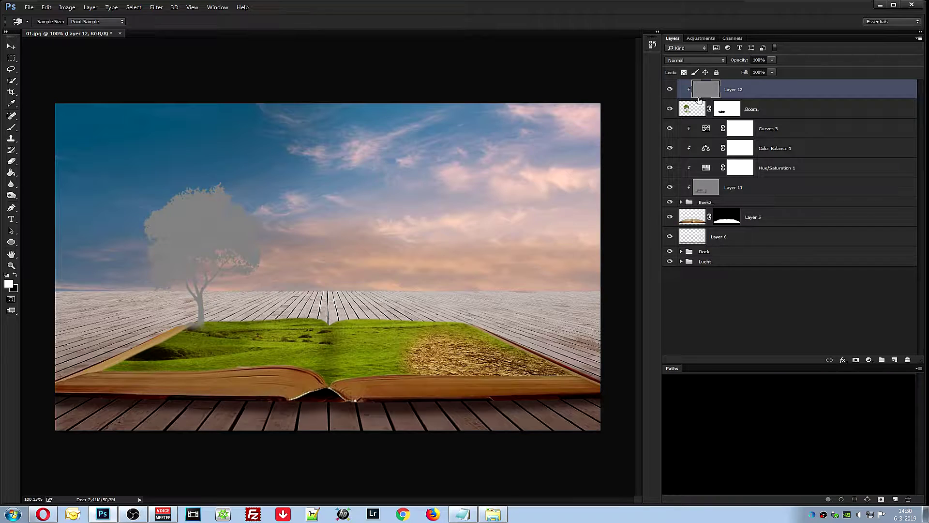
Set the gray layer to Overlay and dodge the left side of the tree's foliage
{"action": "left_click", "coordinate": [707, 59]}
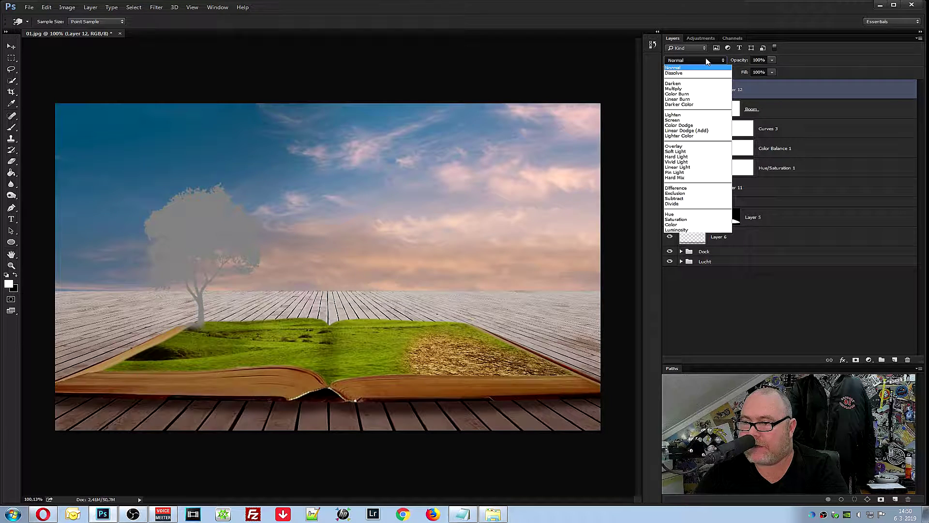
{"action": "left_click", "coordinate": [706, 146]}
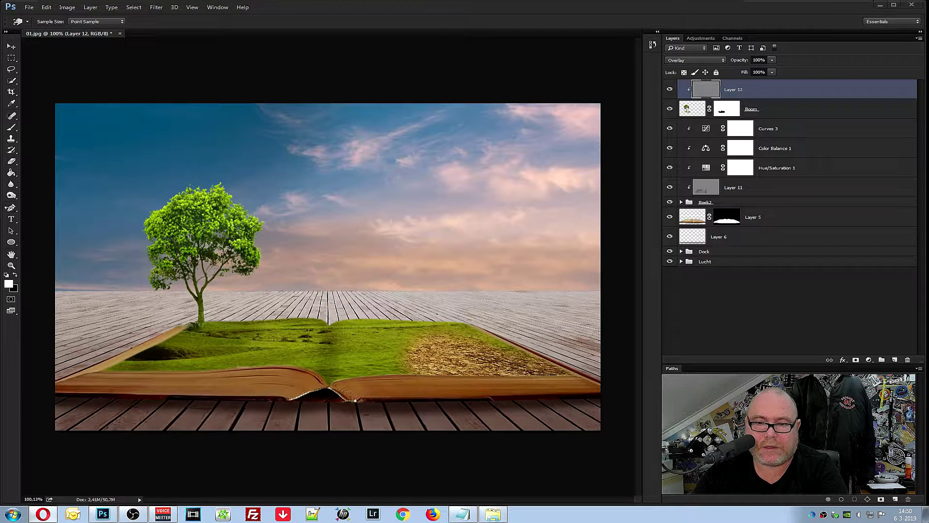
{"action": "left_click", "coordinate": [12, 195]}
{"action": "mouse_move", "coordinate": [163, 231]}
{"action": "left_mouse_down"}
{"action": "mouse_move", "coordinate": [164, 221]}
{"action": "mouse_move", "coordinate": [176, 269]}
{"action": "left_mouse_up"}
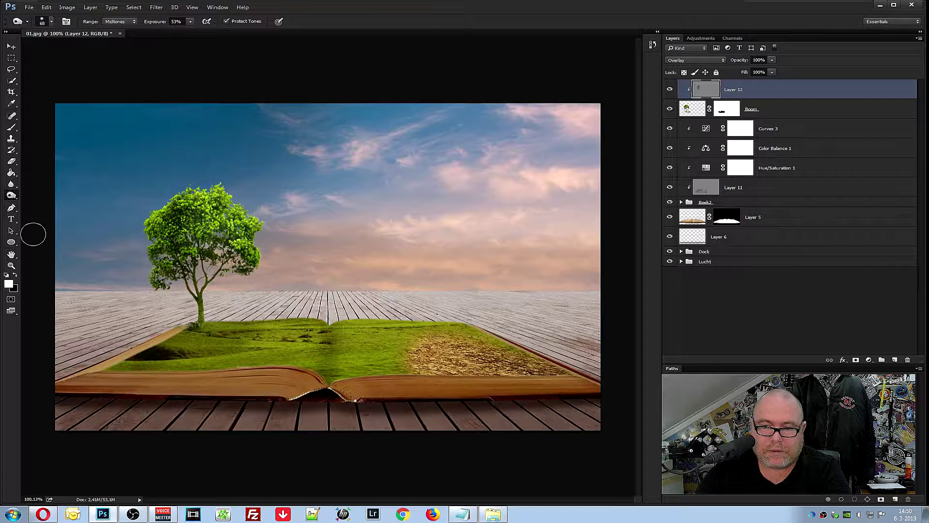
Dodge the tree's upper-right foliage on the gray Overlay layer
{"action": "right_click", "coordinate": [12, 195]}
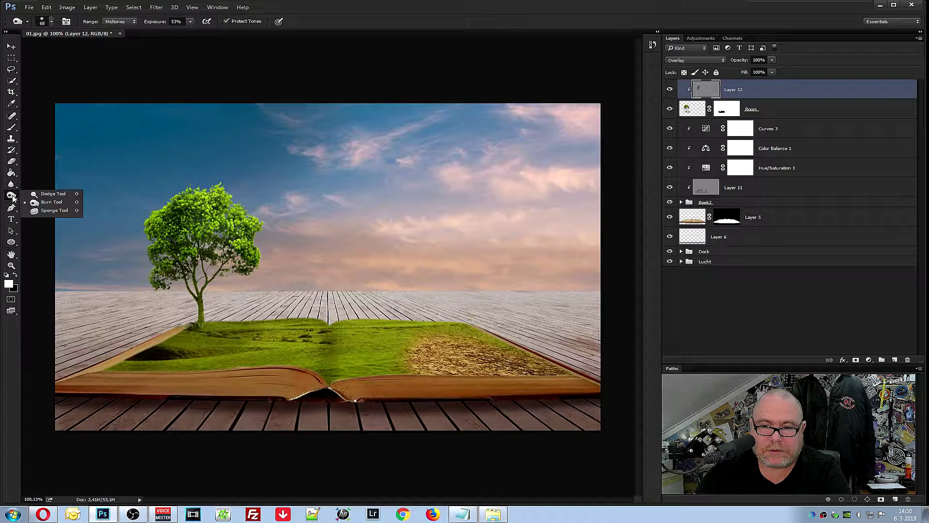
{"action": "left_click", "coordinate": [40, 195]}
{"action": "left_click_drag", "start_coordinate": [233, 207], "coordinate": [245, 245]}
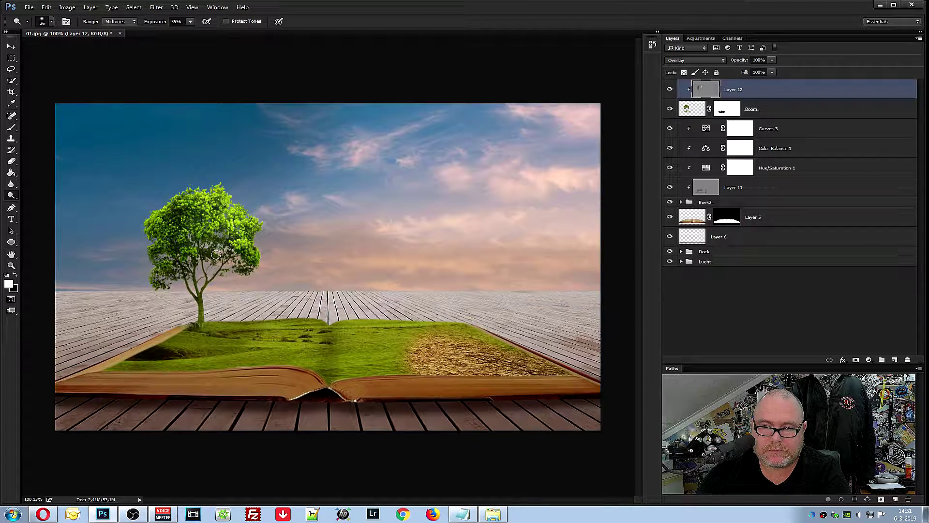
{"action": "scroll", "coordinate": [231, 370], "scroll_direction": "up", "scroll_amount": 5, "text": "alt"}
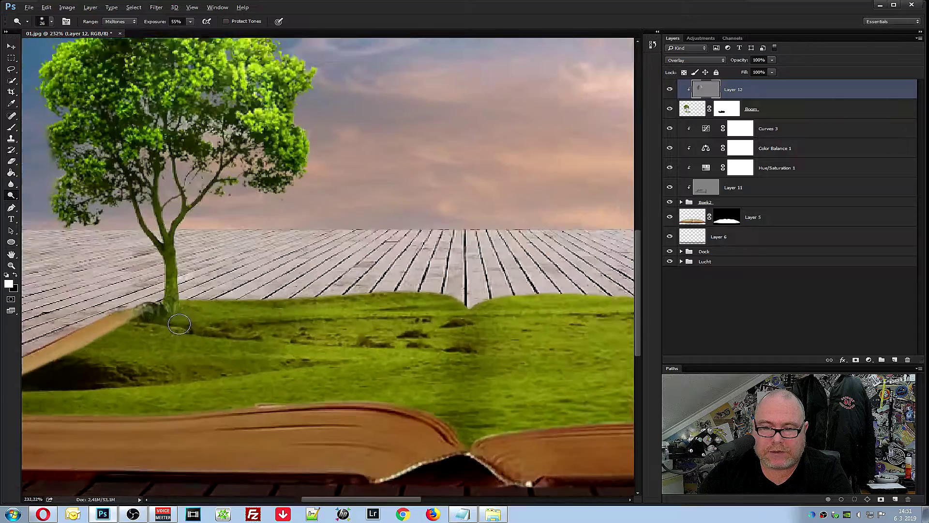
Burn shading along the tree trunk with a 20 px brush
{"action": "right_click", "coordinate": [11, 195]}
{"action": "left_click", "coordinate": [39, 203]}
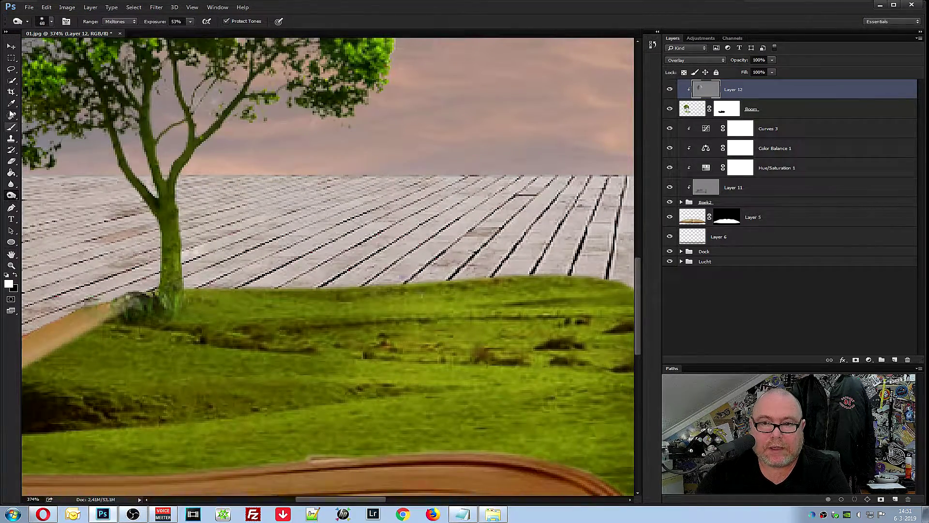
{"action": "left_click", "coordinate": [51, 23]}
{"action": "left_click_drag", "start_coordinate": [65, 49], "coordinate": [62, 49]}
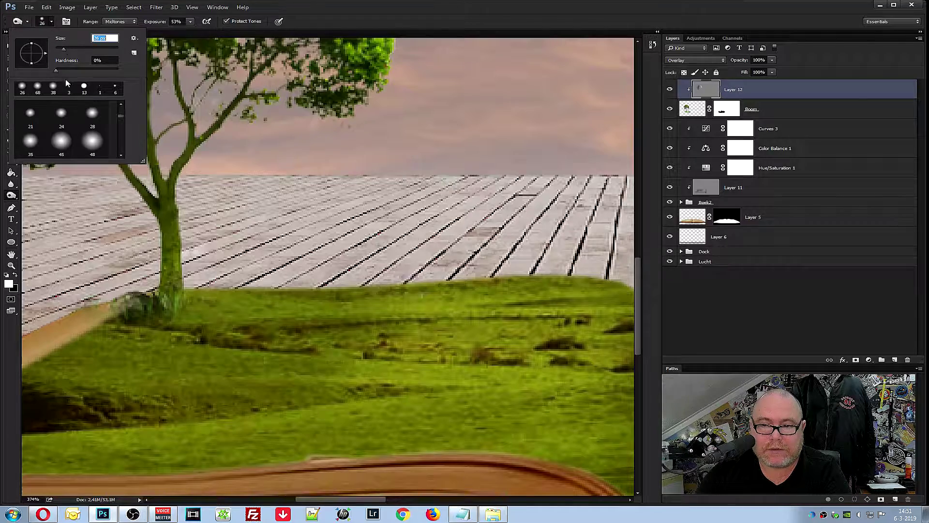
{"action": "key", "text": "Return"}
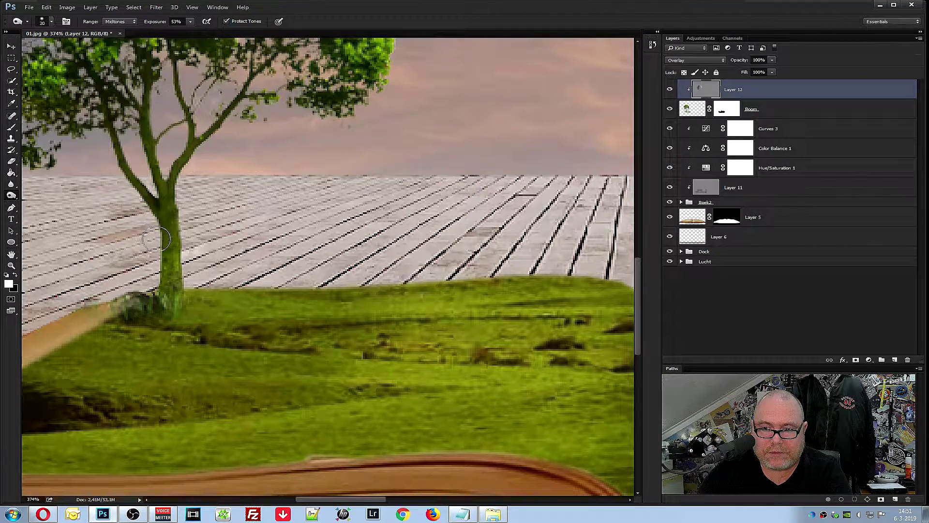
{"action": "left_click_drag", "start_coordinate": [160, 264], "coordinate": [145, 186]}
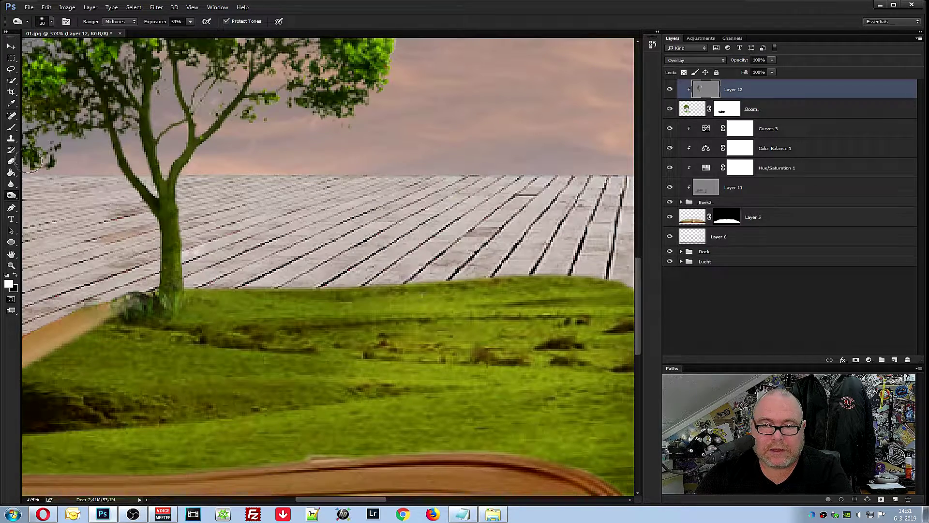
Dodge the trunk's right edge and right-side foliage, then select Layer 11
{"action": "right_click", "coordinate": [12, 196]}
{"action": "left_click", "coordinate": [43, 195]}
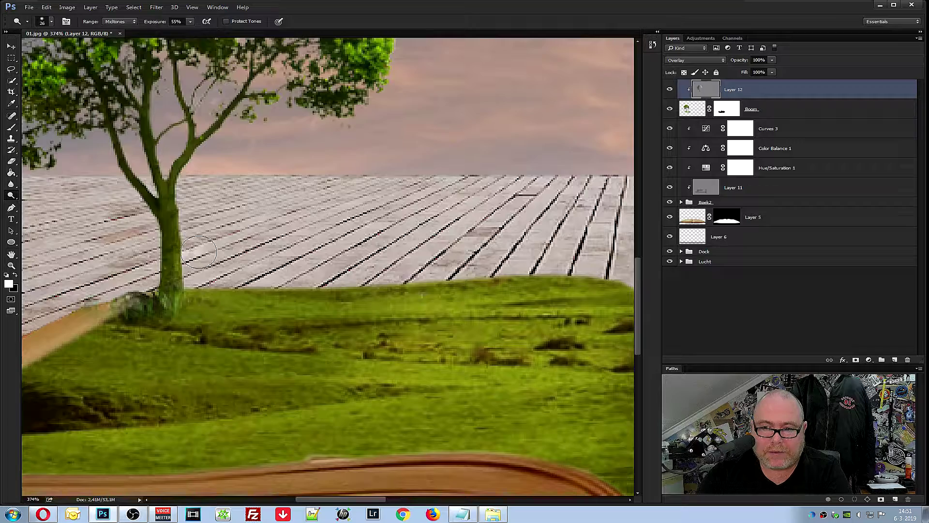
{"action": "left_click_drag", "start_coordinate": [194, 235], "coordinate": [194, 220]}
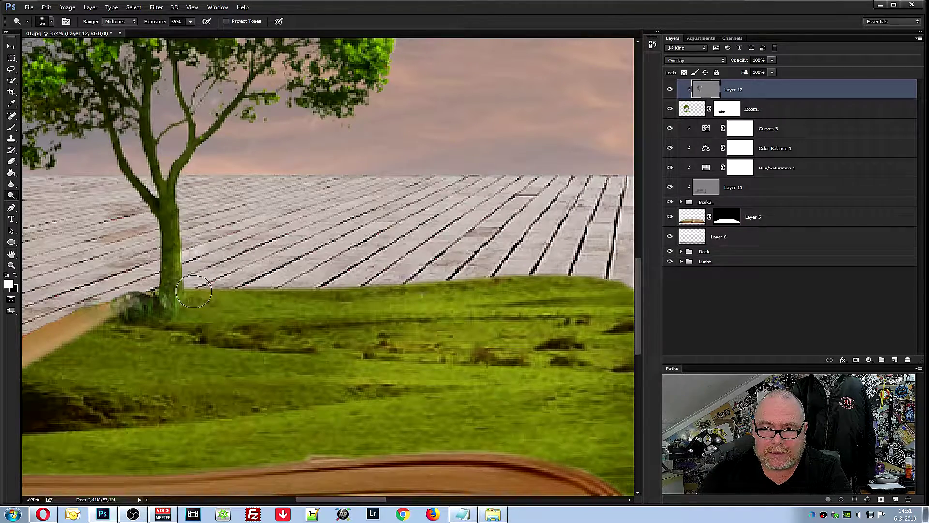
{"action": "left_click_drag", "start_coordinate": [194, 220], "coordinate": [188, 283]}
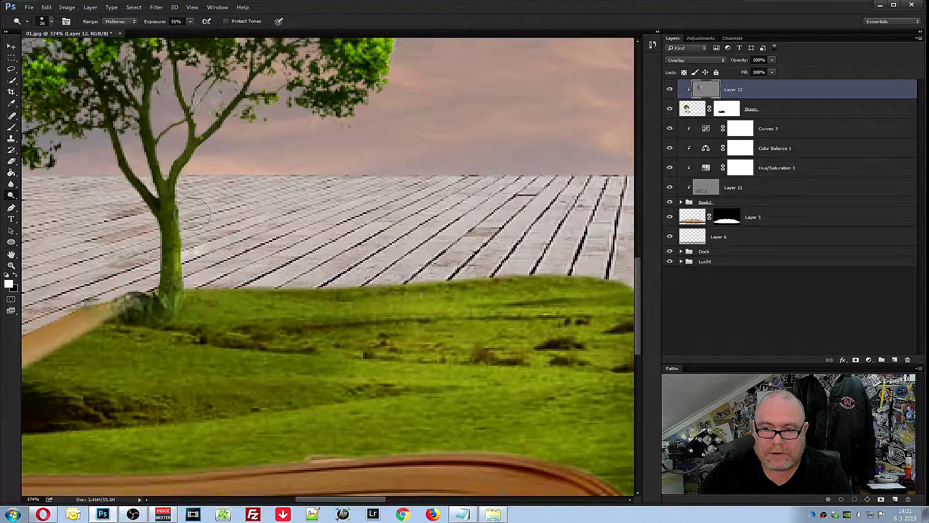
{"action": "key", "text": "ctrl+0"}
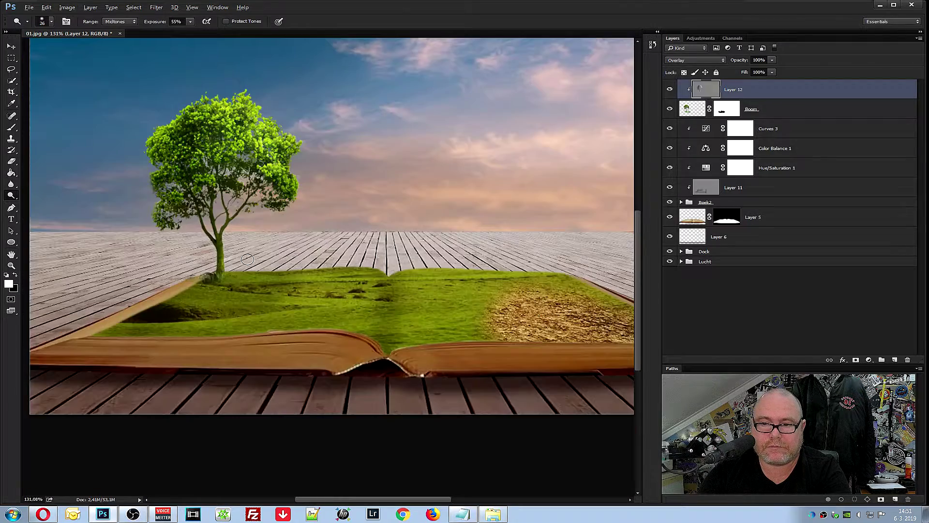
{"action": "mouse_move", "coordinate": [283, 172]}
{"action": "left_mouse_down"}
{"action": "mouse_move", "coordinate": [287, 204]}
{"action": "mouse_move", "coordinate": [289, 148]}
{"action": "left_mouse_up"}
{"action": "scroll", "coordinate": [289, 148], "scroll_direction": "down", "scroll_amount": 2}
{"action": "left_click", "coordinate": [733, 187]}
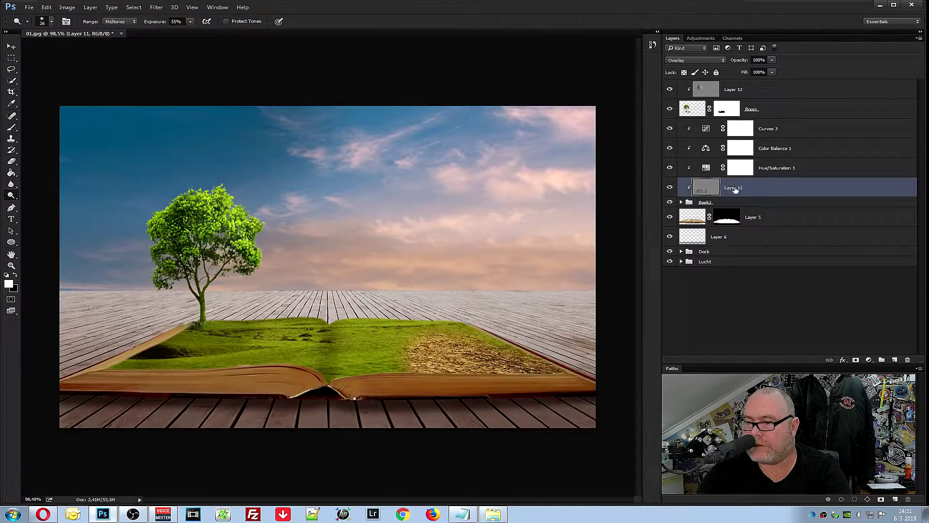
{"action": "mouse_move", "coordinate": [464, 328]}
{"action": "left_mouse_down"}
{"action": "mouse_move", "coordinate": [387, 327]}
{"action": "mouse_move", "coordinate": [422, 326]}
{"action": "mouse_move", "coordinate": [395, 339]}
{"action": "mouse_move", "coordinate": [396, 367]}
{"action": "mouse_move", "coordinate": [381, 334]}
{"action": "mouse_move", "coordinate": [346, 328]}
{"action": "mouse_move", "coordinate": [407, 324]}
{"action": "mouse_move", "coordinate": [345, 362]}
{"action": "mouse_move", "coordinate": [359, 337]}
{"action": "mouse_move", "coordinate": [349, 365]}
{"action": "mouse_move", "coordinate": [356, 339]}
{"action": "mouse_move", "coordinate": [378, 338]}
{"action": "mouse_move", "coordinate": [379, 361]}
{"action": "mouse_move", "coordinate": [394, 351]}
{"action": "mouse_move", "coordinate": [340, 370]}
{"action": "mouse_move", "coordinate": [347, 324]}
{"action": "mouse_move", "coordinate": [482, 337]}
{"action": "mouse_move", "coordinate": [492, 351]}
{"action": "left_mouse_up"}
{"action": "left_click_drag", "start_coordinate": [400, 336], "coordinate": [439, 330]}
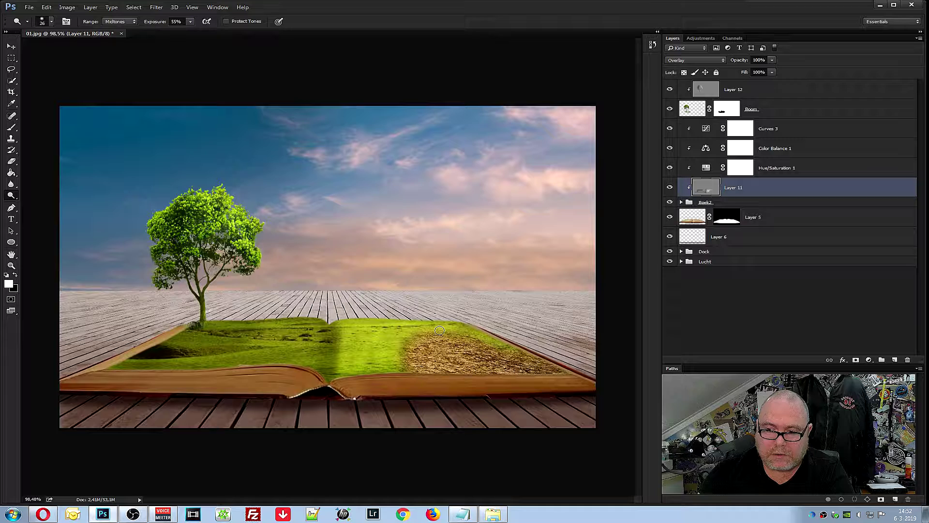
{"action": "mouse_move", "coordinate": [343, 337]}
{"action": "left_mouse_down"}
{"action": "mouse_move", "coordinate": [332, 373]}
{"action": "mouse_move", "coordinate": [339, 329]}
{"action": "left_mouse_up"}
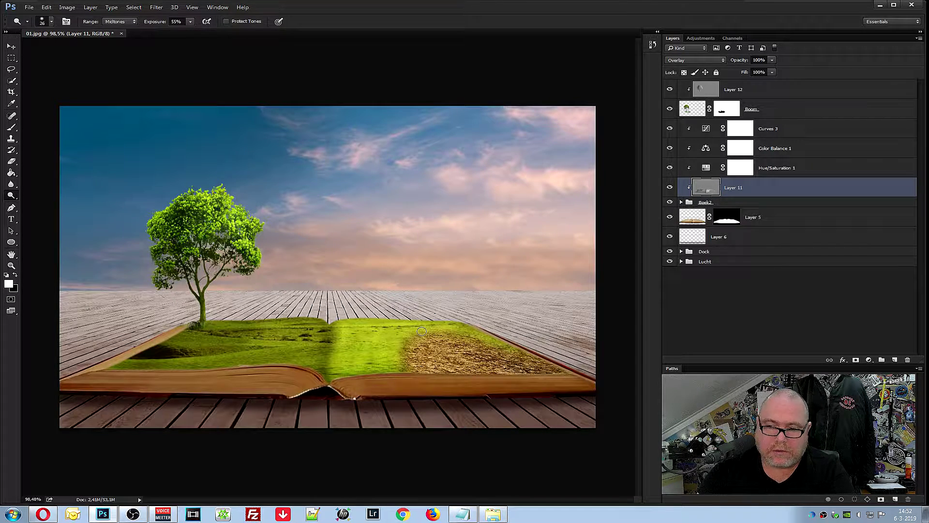
{"action": "key", "text": "ctrl+z"}
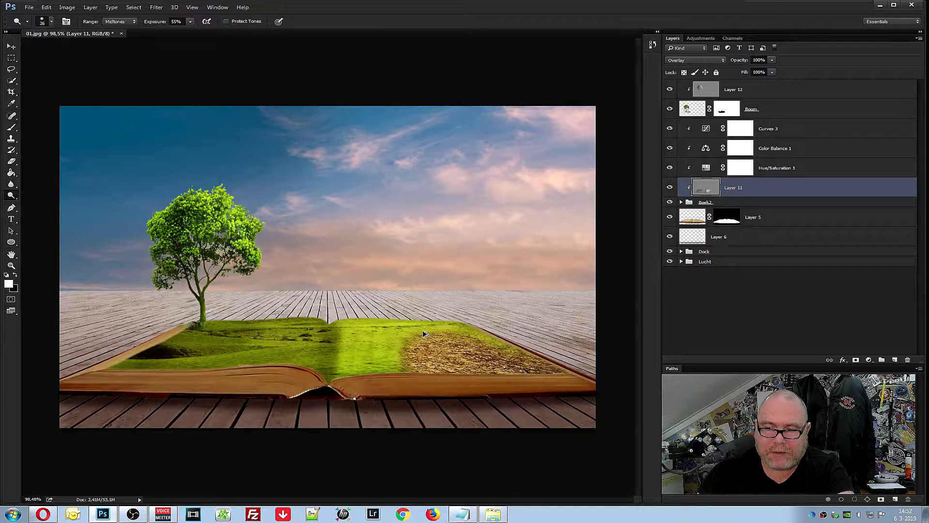
{"action": "key", "text": "ctrl+alt+z"}
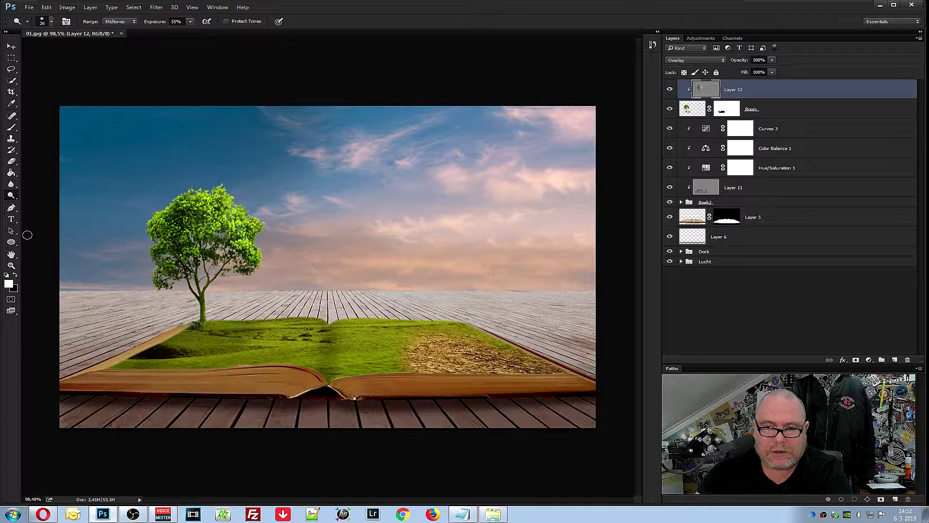
Burn the grass beneath the green tree on Layer 11
{"action": "right_click", "coordinate": [13, 195]}
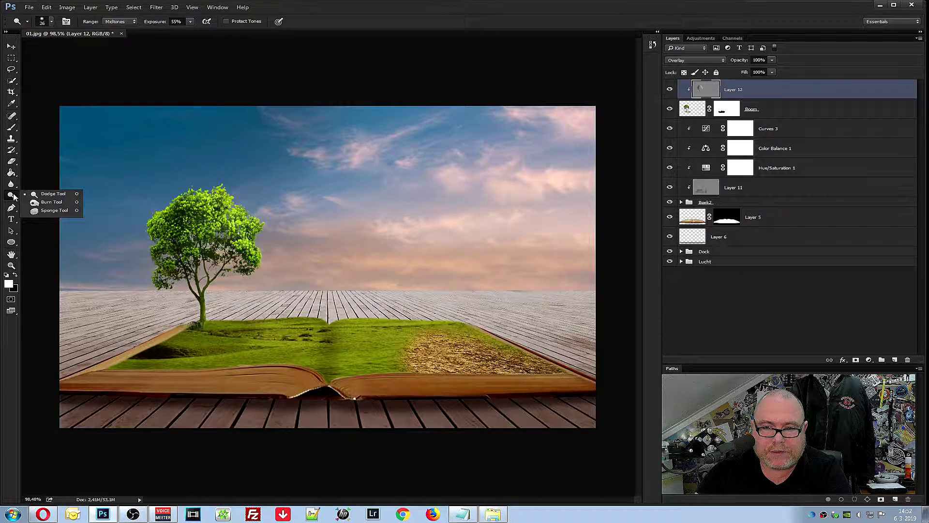
{"action": "left_click", "coordinate": [51, 202]}
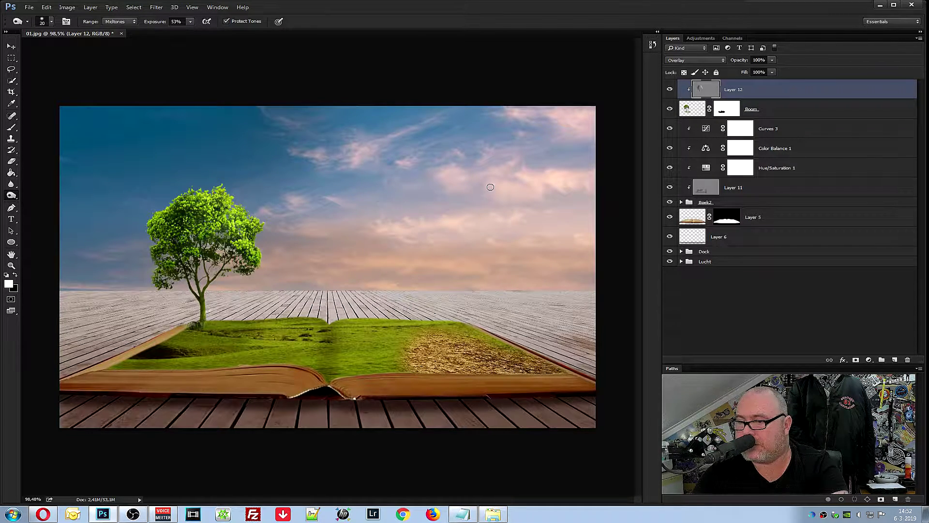
{"action": "left_click", "coordinate": [744, 193]}
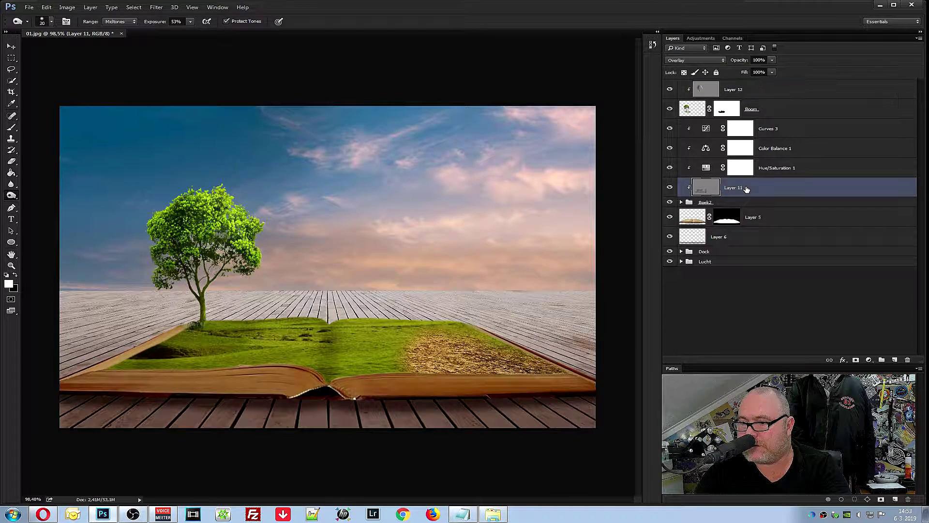
{"action": "left_click_drag", "start_coordinate": [186, 351], "coordinate": [210, 352]}
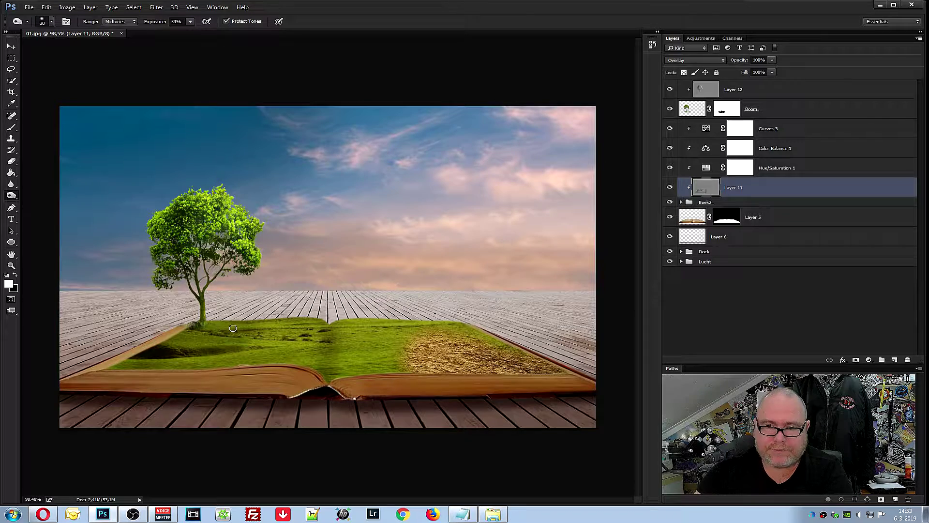
Set the burn exposure to about 33% and the brush size to 49 px
{"action": "left_click", "coordinate": [190, 21]}
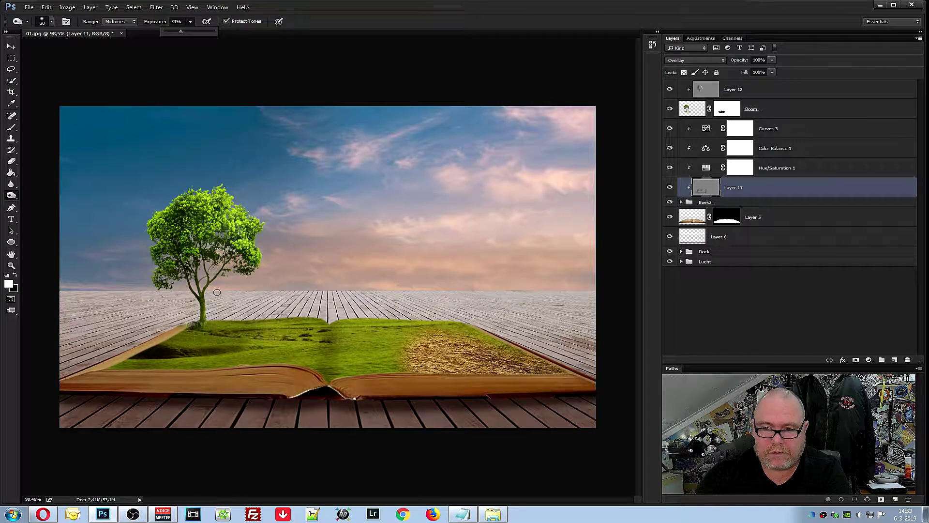
{"action": "left_click", "coordinate": [51, 21]}
{"action": "left_click_drag", "start_coordinate": [64, 49], "coordinate": [71, 49]}
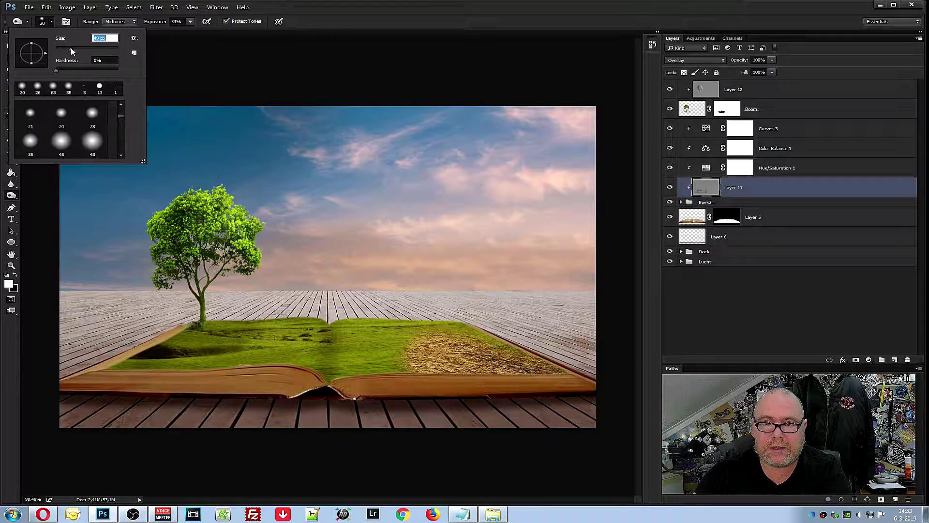
{"action": "left_click", "coordinate": [206, 326]}
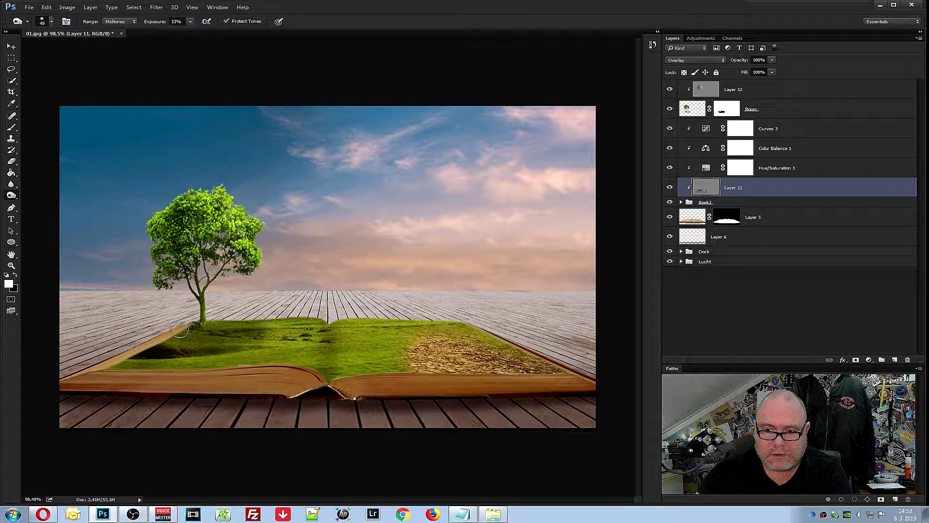
{"action": "key", "text": "alt+period"}
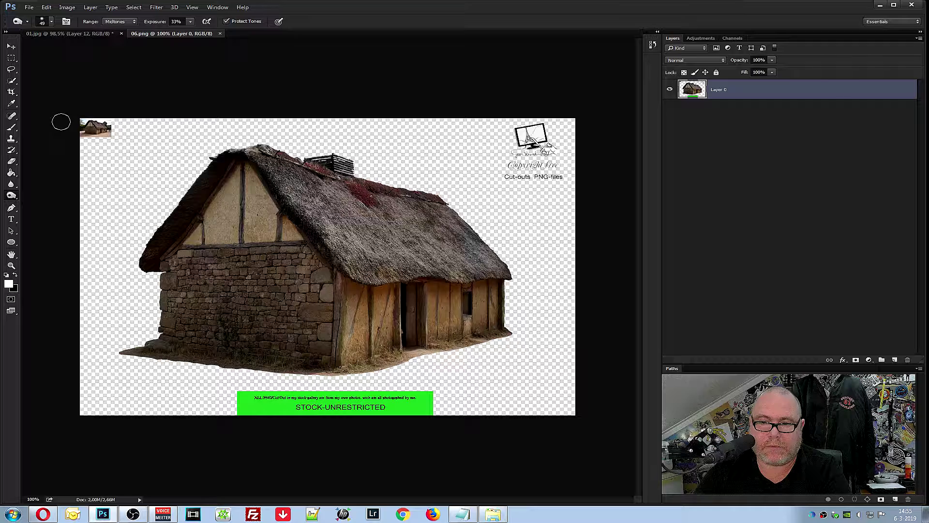
Lasso a freehand selection around the thatched house in 06.png
{"action": "left_click", "coordinate": [13, 70]}
{"action": "right_click", "coordinate": [13, 70]}
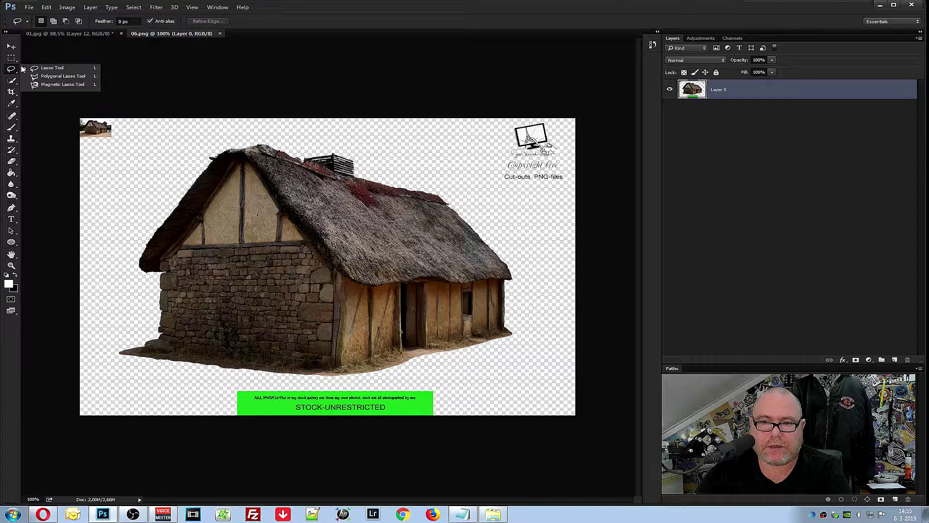
{"action": "left_click", "coordinate": [60, 66]}
{"action": "mouse_move", "coordinate": [194, 141]}
{"action": "left_mouse_down"}
{"action": "mouse_move", "coordinate": [529, 297]}
{"action": "mouse_move", "coordinate": [238, 378]}
{"action": "mouse_move", "coordinate": [133, 382]}
{"action": "mouse_move", "coordinate": [102, 301]}
{"action": "left_mouse_up"}
{"action": "left_click_drag", "start_coordinate": [130, 188], "coordinate": [150, 158]}
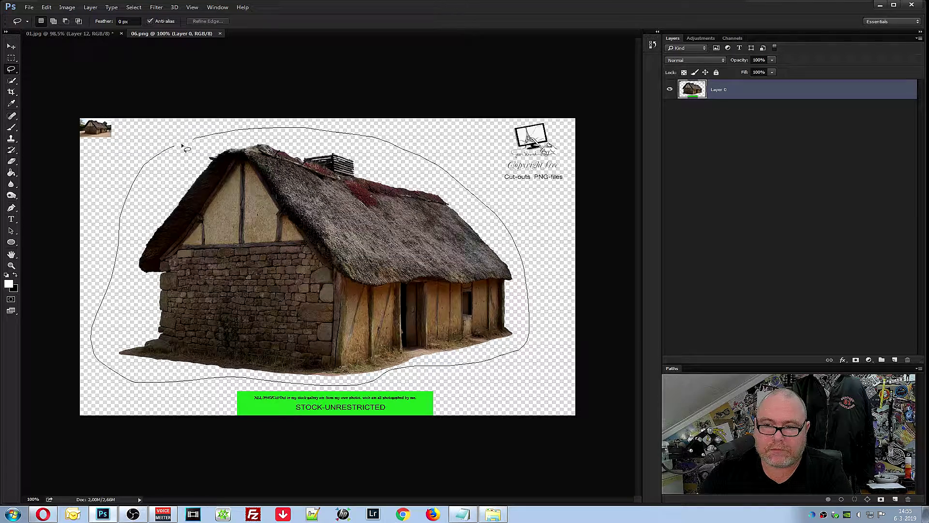
Drag the house into 01.jpg as Layer 13, close 06.png, and scale it to about 26%
{"action": "left_click", "coordinate": [11, 47]}
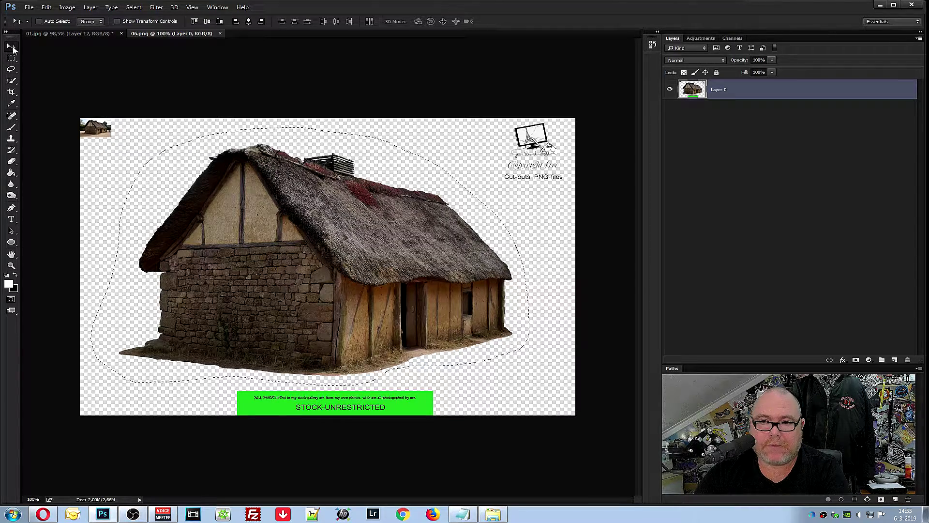
{"action": "left_click_drag", "start_coordinate": [221, 224], "coordinate": [63, 37]}
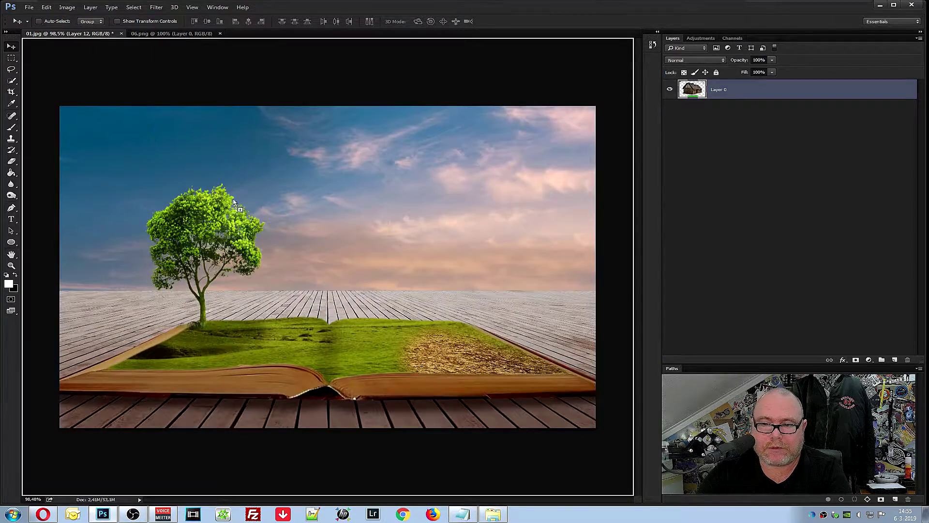
{"action": "left_click_drag", "start_coordinate": [63, 37], "coordinate": [300, 252]}
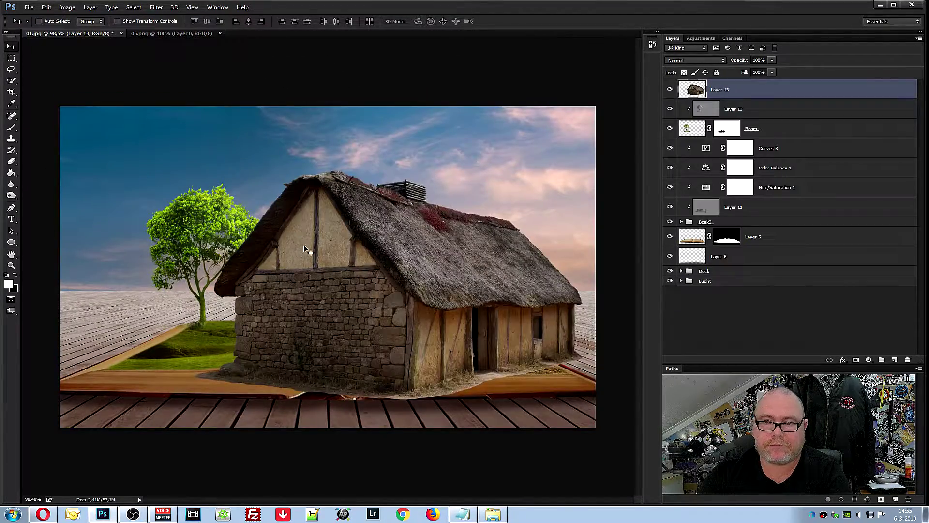
{"action": "left_click", "coordinate": [219, 33]}
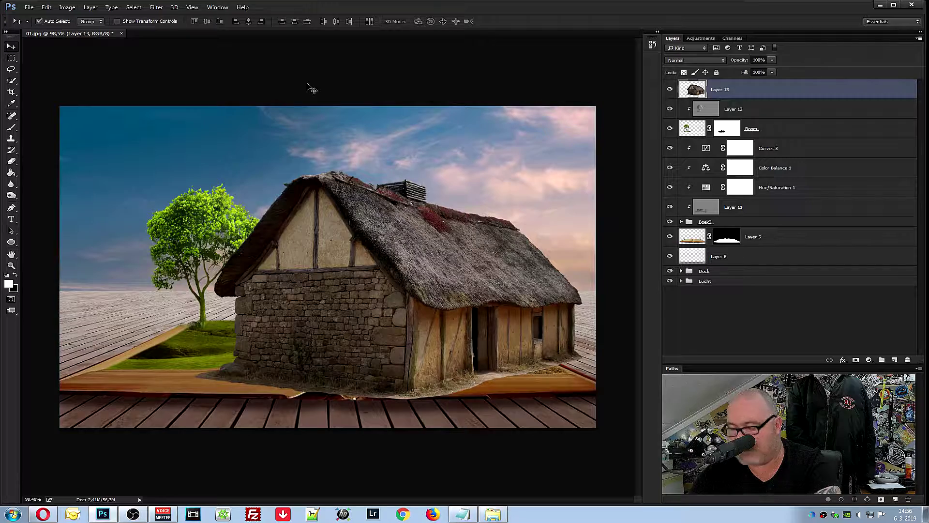
{"action": "key", "text": "ctrl+t"}
{"action": "mouse_move", "coordinate": [198, 168]}
{"action": "left_mouse_down"}
{"action": "mouse_move", "coordinate": [481, 338]}
{"action": "mouse_move", "coordinate": [230, 318]}
{"action": "left_mouse_up"}
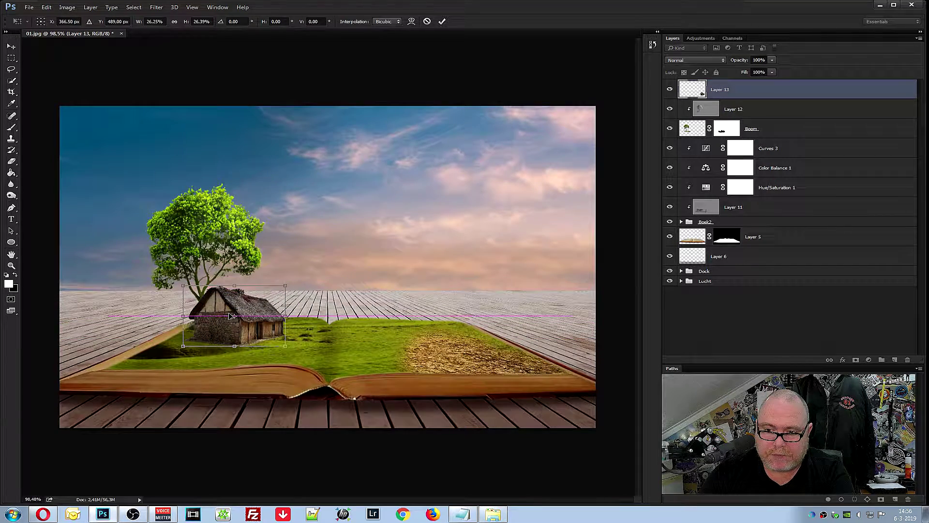
Scale the house to about 32%, adjust its base in Perspective, and commit beside the tree
{"action": "left_click_drag", "start_coordinate": [284, 286], "coordinate": [305, 267]}
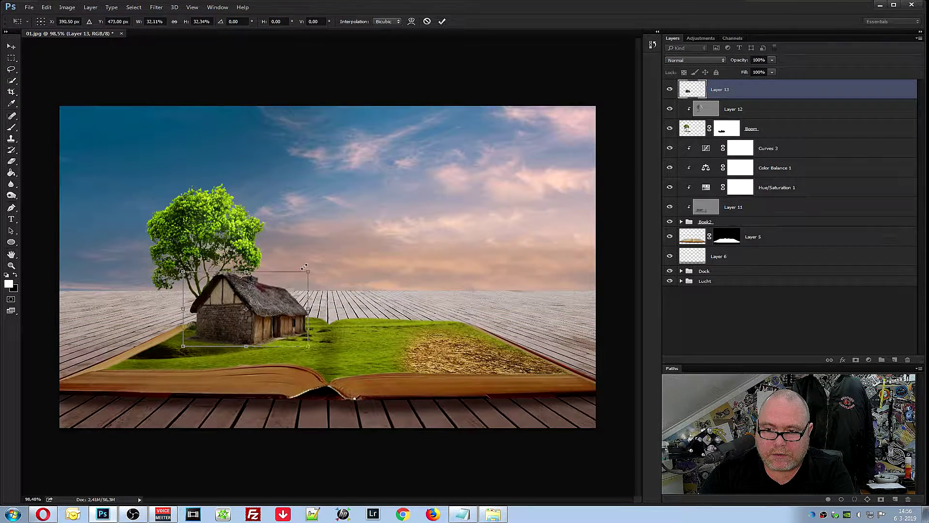
{"action": "right_click", "coordinate": [269, 316]}
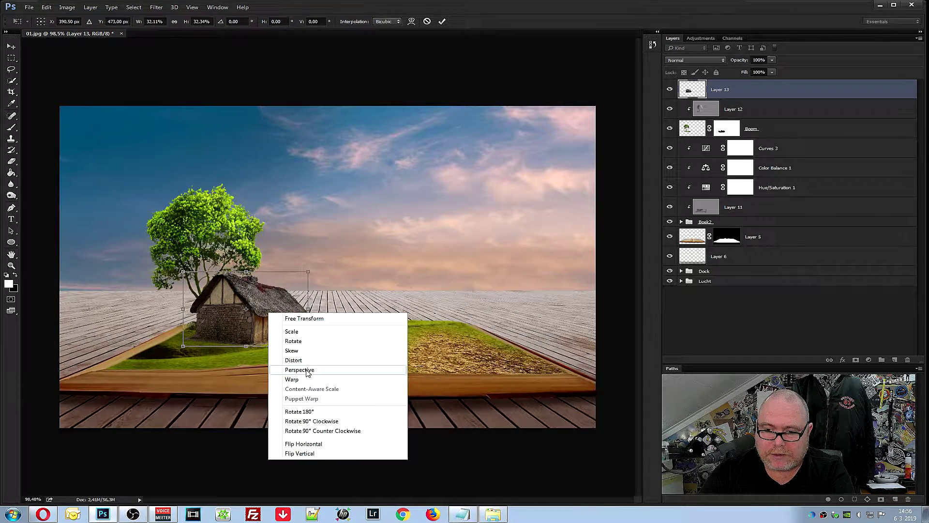
{"action": "left_click", "coordinate": [307, 370]}
{"action": "left_click_drag", "start_coordinate": [308, 345], "coordinate": [312, 346]}
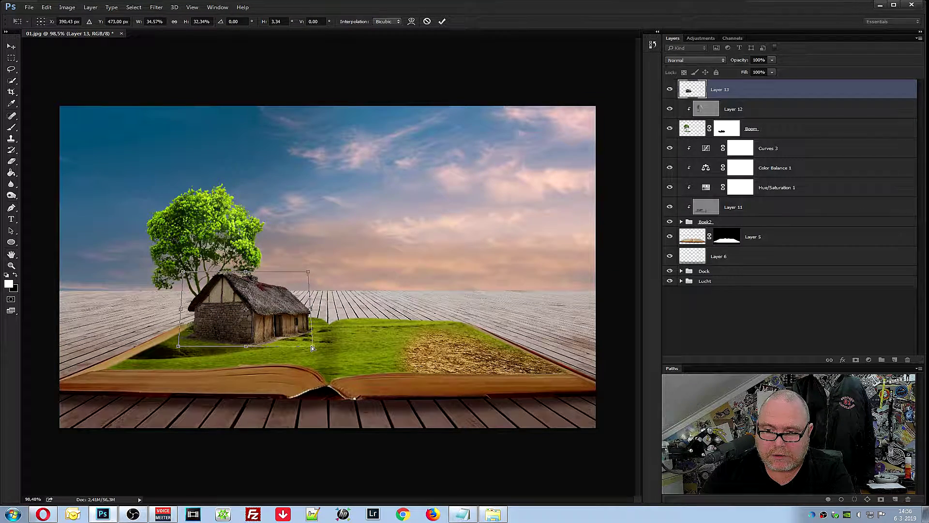
{"action": "left_click_drag", "start_coordinate": [312, 345], "coordinate": [309, 345]}
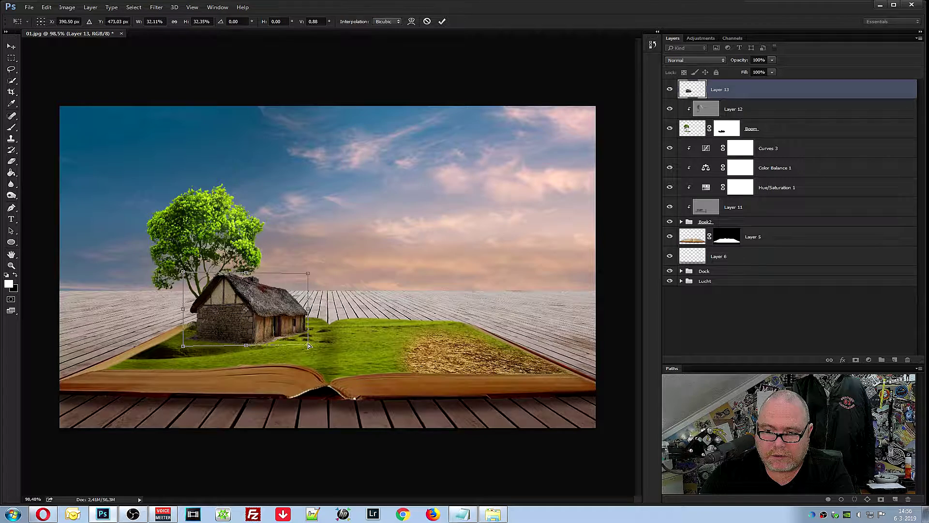
{"action": "key", "text": "Return"}
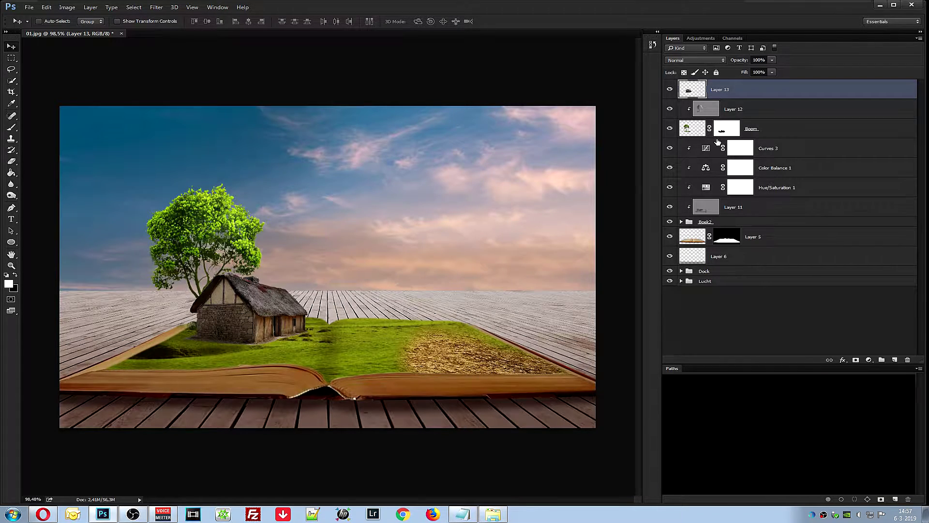
Add Layer 14 above Curves 3 and set up a black brush at 52% opacity, 35 px
{"action": "left_click", "coordinate": [756, 110]}
{"action": "left_click", "coordinate": [773, 150]}
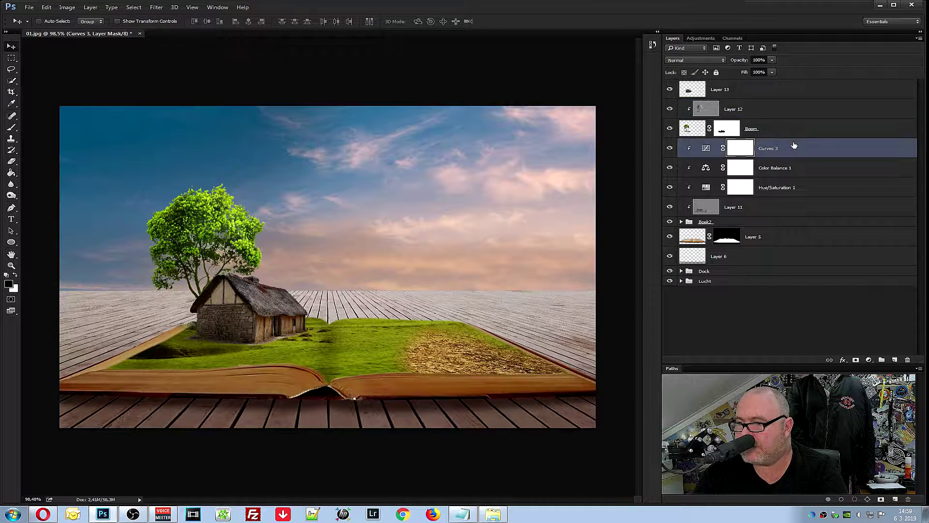
{"action": "left_click", "coordinate": [895, 361]}
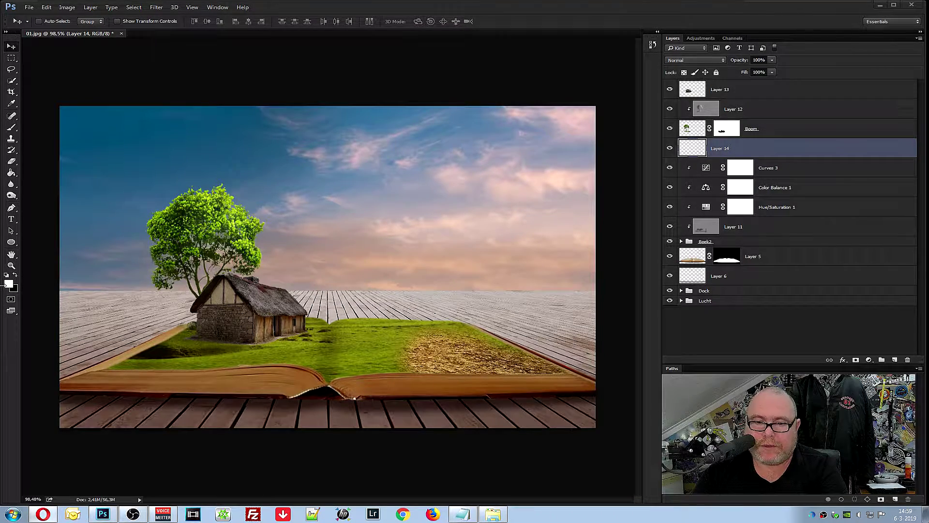
{"action": "left_click", "coordinate": [16, 273]}
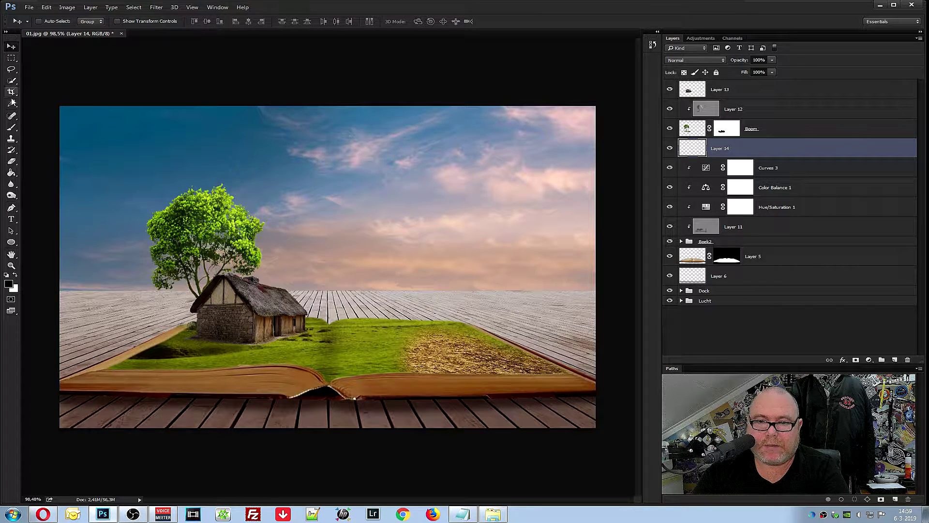
{"action": "right_click", "coordinate": [11, 126]}
{"action": "left_click", "coordinate": [46, 127]}
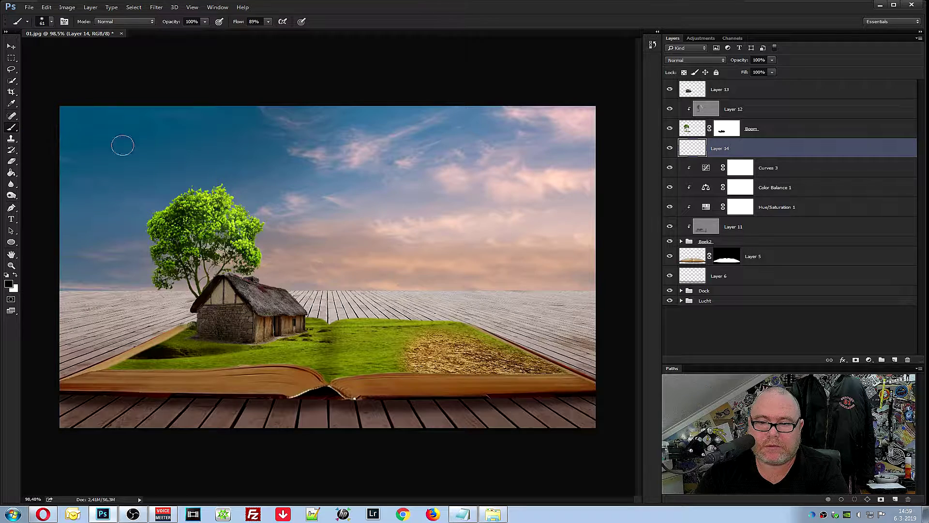
{"action": "left_click", "coordinate": [204, 23]}
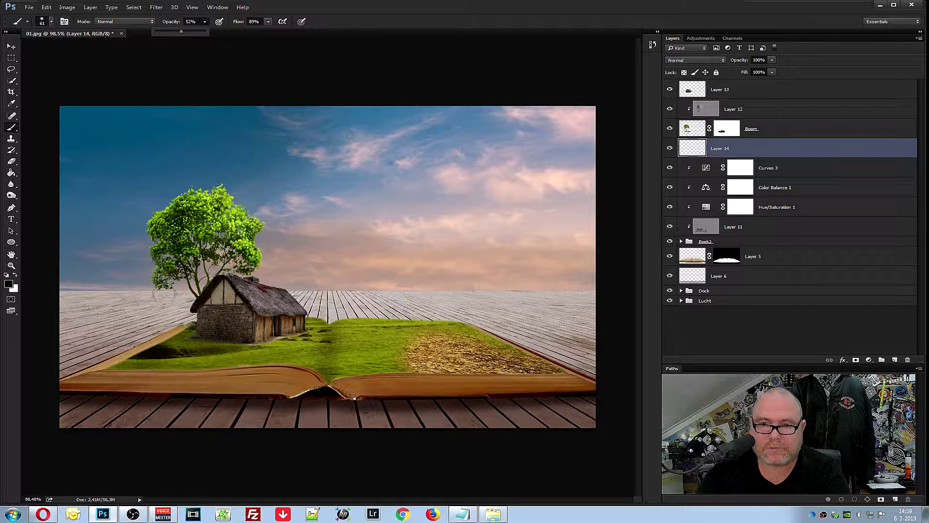
{"action": "left_click", "coordinate": [52, 22]}
{"action": "left_click_drag", "start_coordinate": [72, 49], "coordinate": [67, 49]}
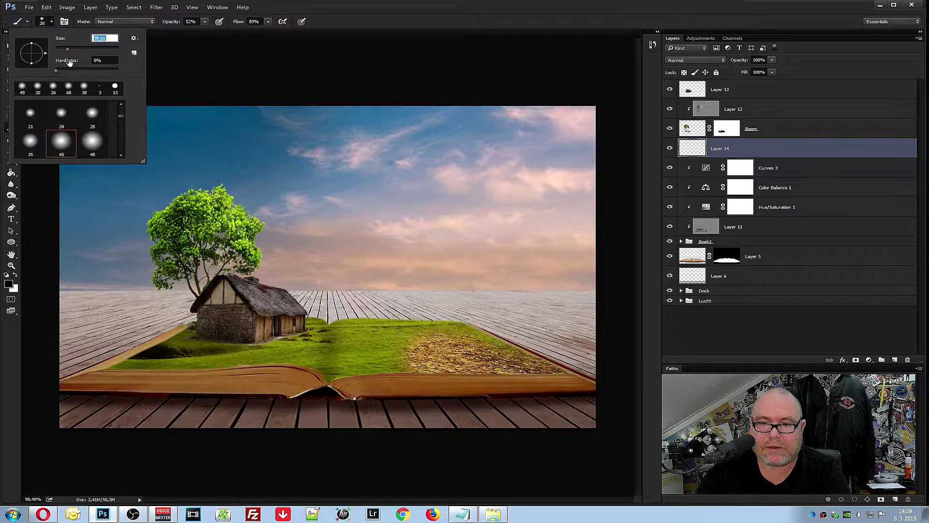
{"action": "key", "text": "Down"}
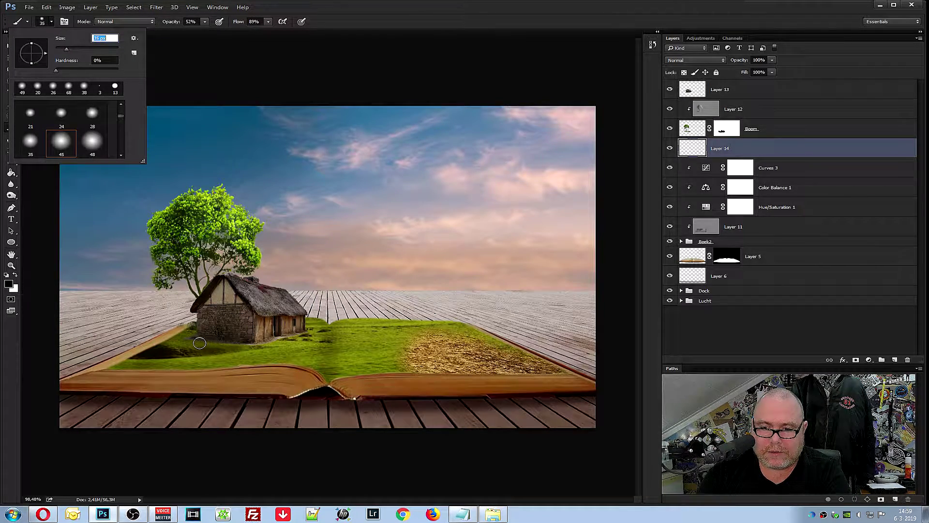
{"action": "key", "text": "Return"}
Paint a soft shadow along and under the house's base
{"action": "left_click_drag", "start_coordinate": [200, 343], "coordinate": [332, 325]}
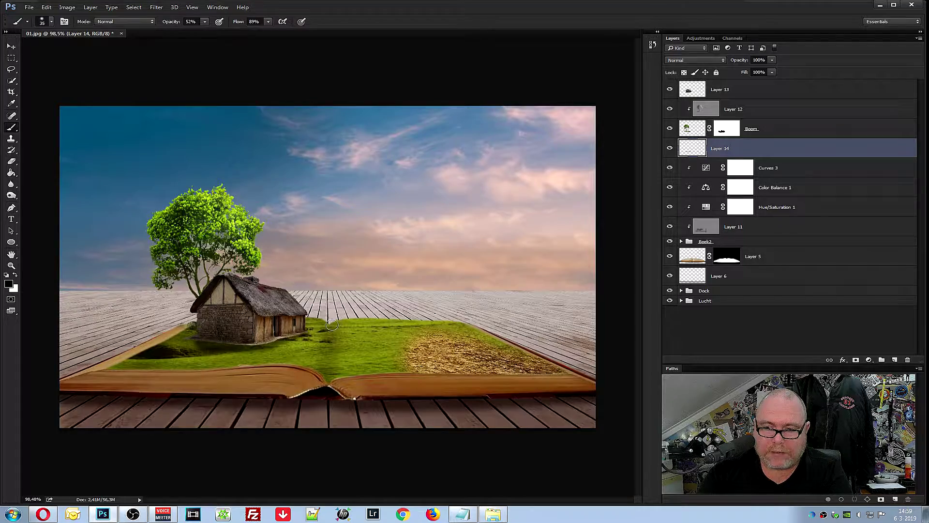
{"action": "scroll", "coordinate": [258, 377], "scroll_direction": "up", "scroll_amount": 2}
{"action": "scroll", "coordinate": [258, 377], "scroll_direction": "up", "scroll_amount": 2}
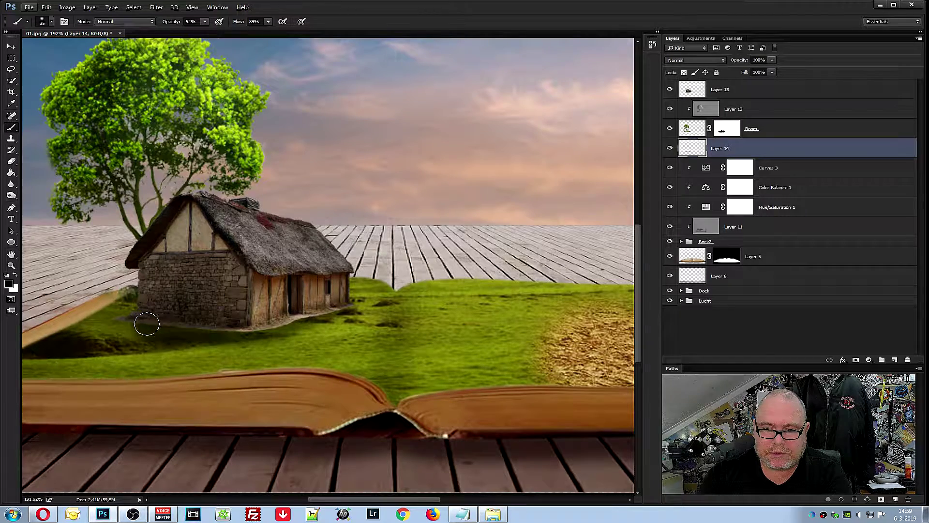
{"action": "left_click_drag", "start_coordinate": [137, 319], "coordinate": [262, 323]}
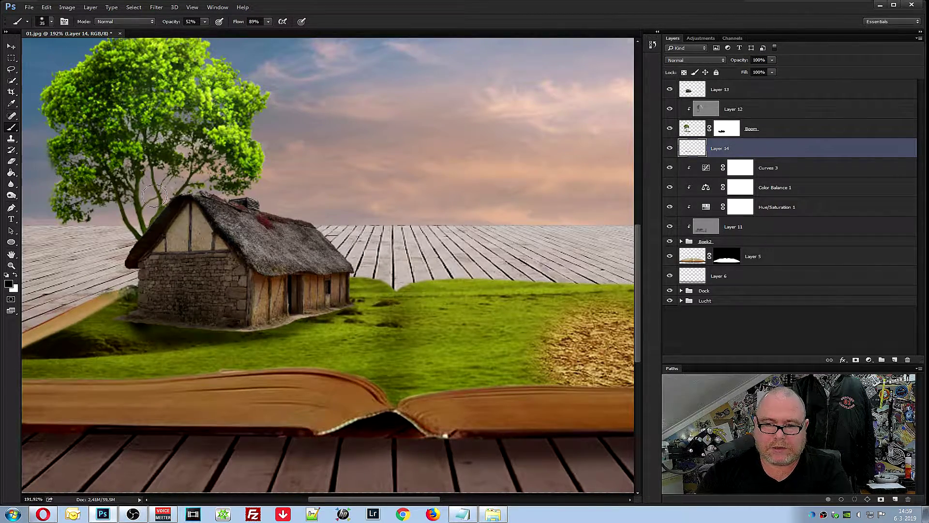
{"action": "scroll", "coordinate": [213, 317], "scroll_direction": "down", "scroll_amount": 3}
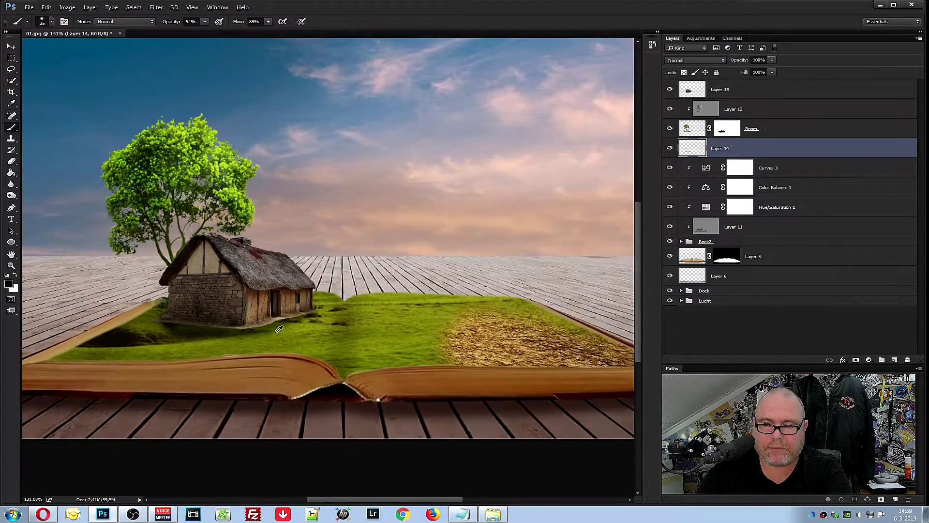
Lower Layer 14's opacity to 40%
{"action": "left_click", "coordinate": [773, 60]}
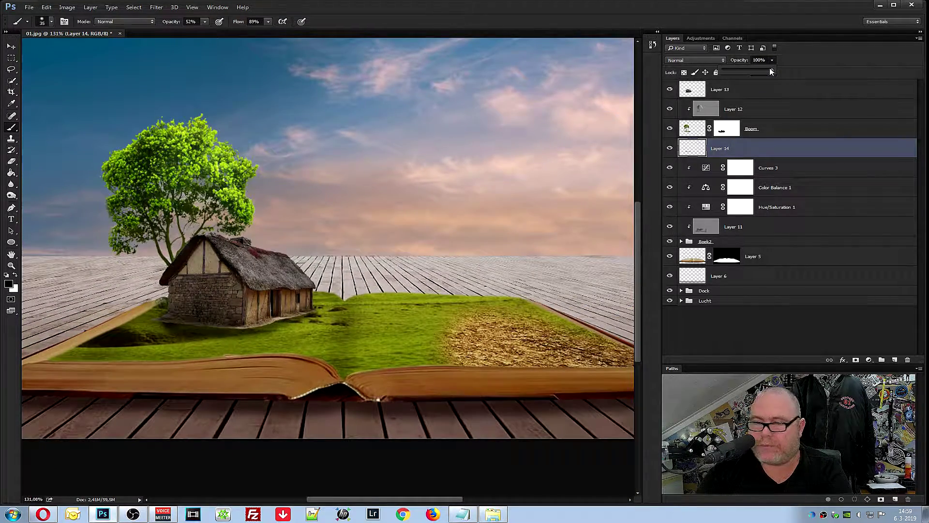
{"action": "left_click_drag", "start_coordinate": [765, 71], "coordinate": [761, 77]}
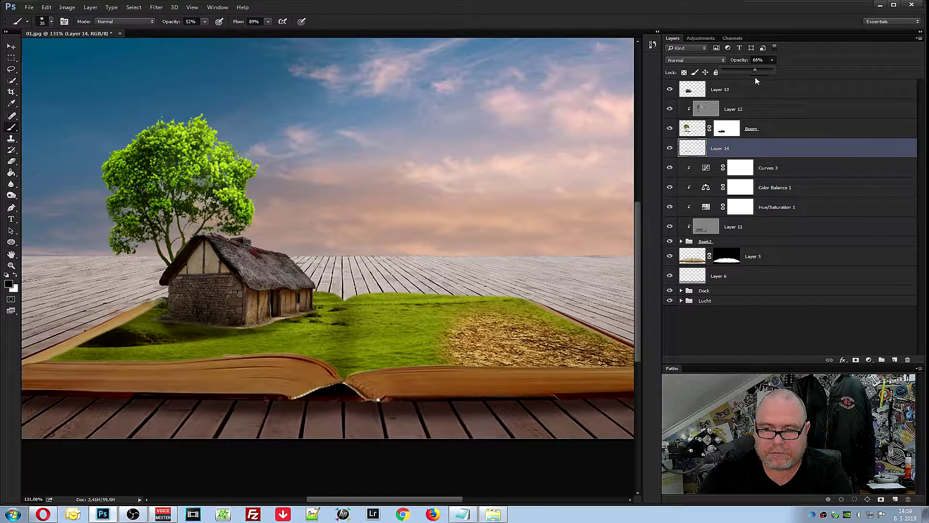
{"action": "mouse_move", "coordinate": [757, 80]}
{"action": "left_mouse_down"}
{"action": "mouse_move", "coordinate": [710, 93]}
{"action": "mouse_move", "coordinate": [744, 80]}
{"action": "left_mouse_up"}
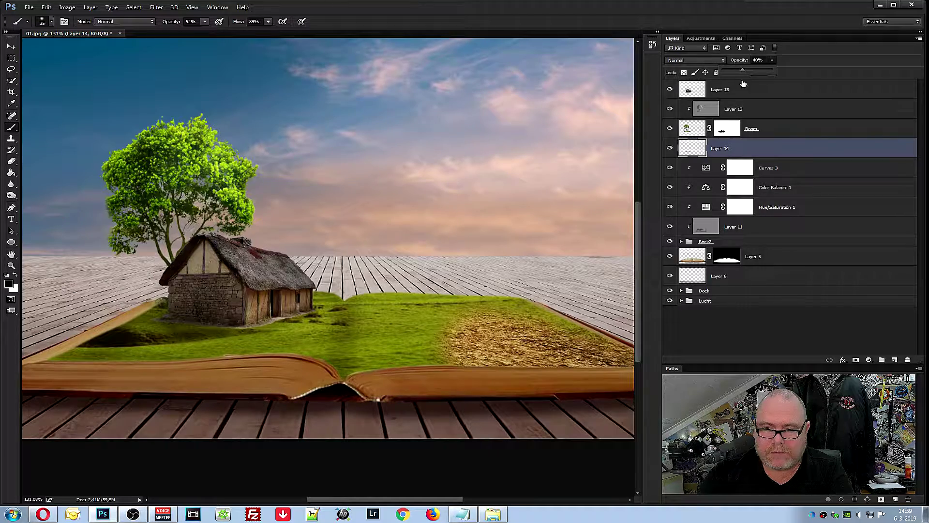
{"action": "scroll", "coordinate": [352, 276], "scroll_direction": "down", "scroll_amount": 2}
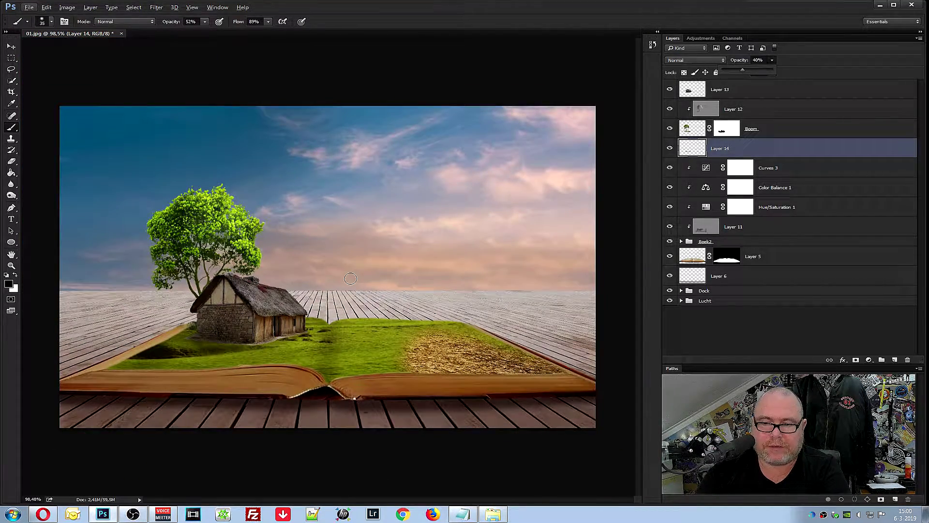
Set Layer 14 to Multiply blend mode at 66% opacity
{"action": "left_click", "coordinate": [729, 144]}
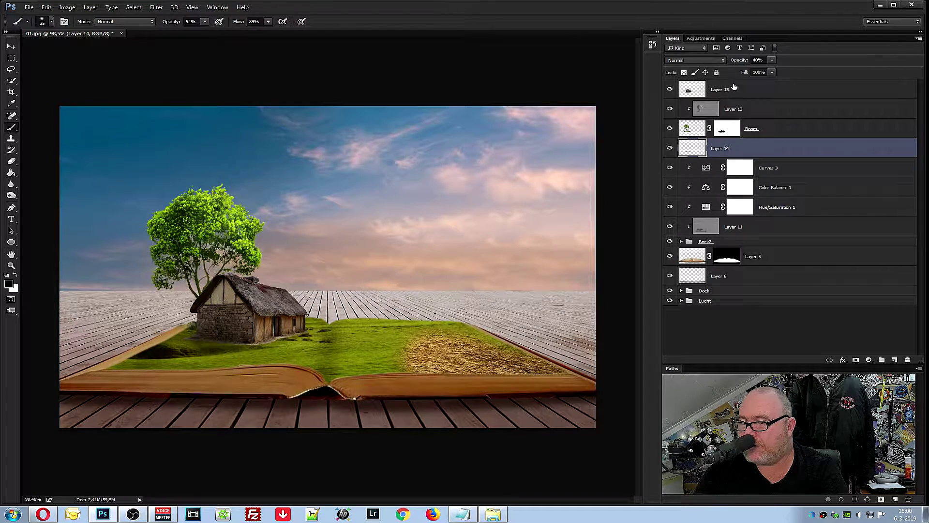
{"action": "left_click", "coordinate": [723, 60]}
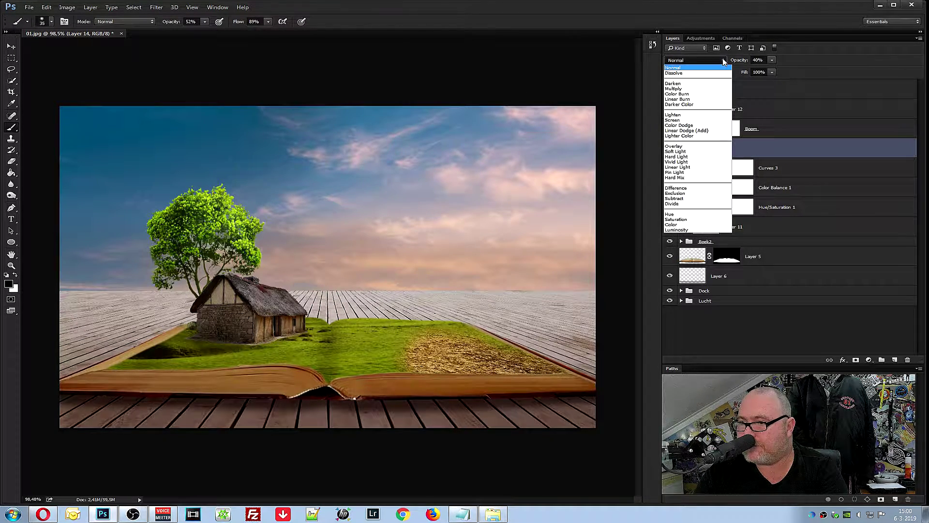
{"action": "left_click", "coordinate": [711, 89]}
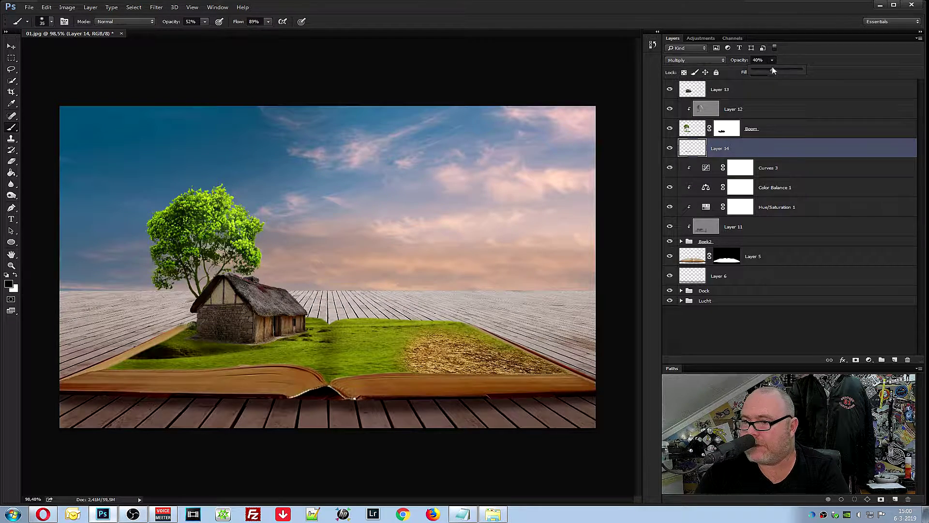
{"action": "mouse_move", "coordinate": [772, 60]}
{"action": "left_mouse_down"}
{"action": "mouse_move", "coordinate": [784, 73]}
{"action": "mouse_move", "coordinate": [773, 78]}
{"action": "left_mouse_up"}
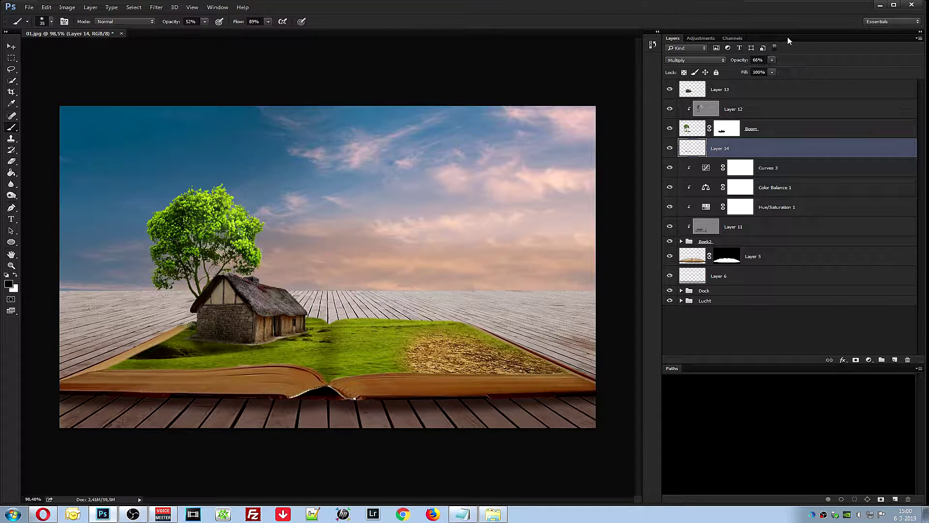
Rename Layer 13 to 'Huis' and move Layer 14 directly beneath it
{"action": "left_click", "coordinate": [732, 91]}
{"action": "double_click", "coordinate": [723, 90]}
{"action": "type", "text": "Hu"}
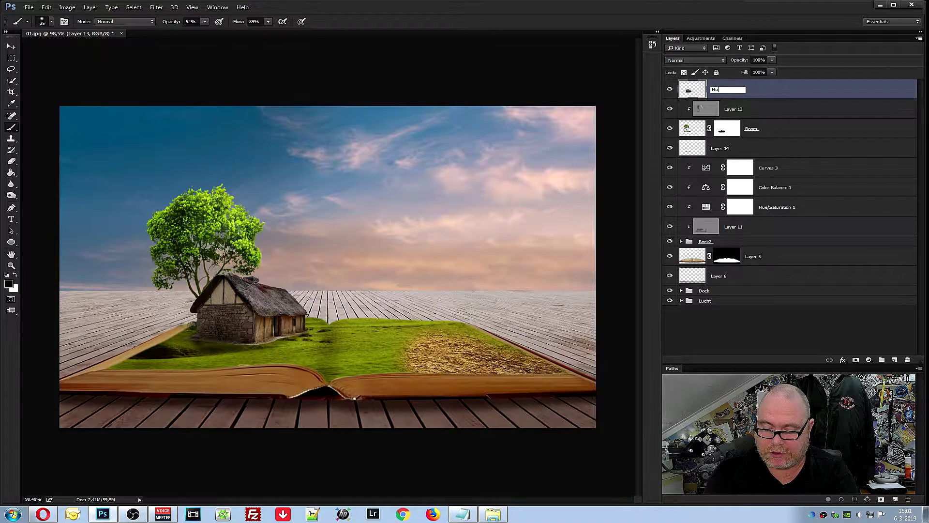
{"action": "type", "text": "is"}
{"action": "key", "text": "Return"}
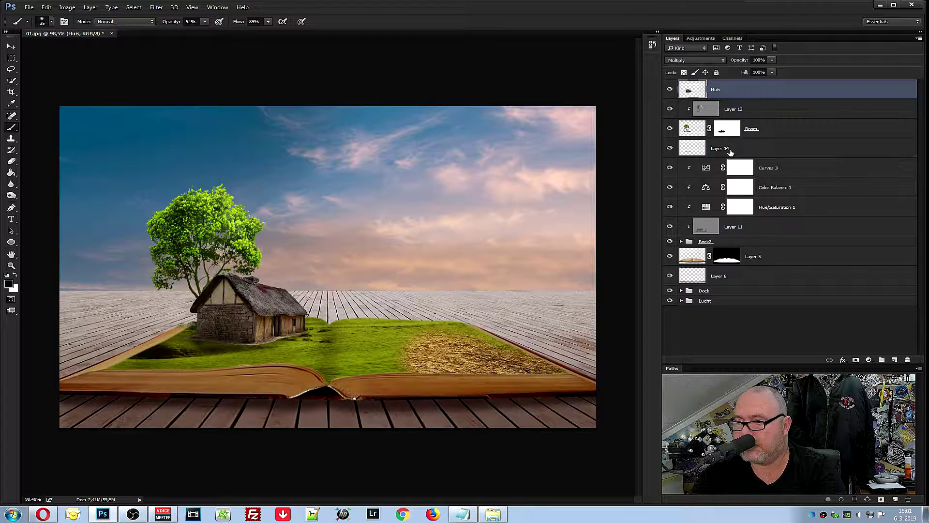
{"action": "left_click", "coordinate": [731, 153]}
{"action": "left_click_drag", "start_coordinate": [721, 150], "coordinate": [718, 97]}
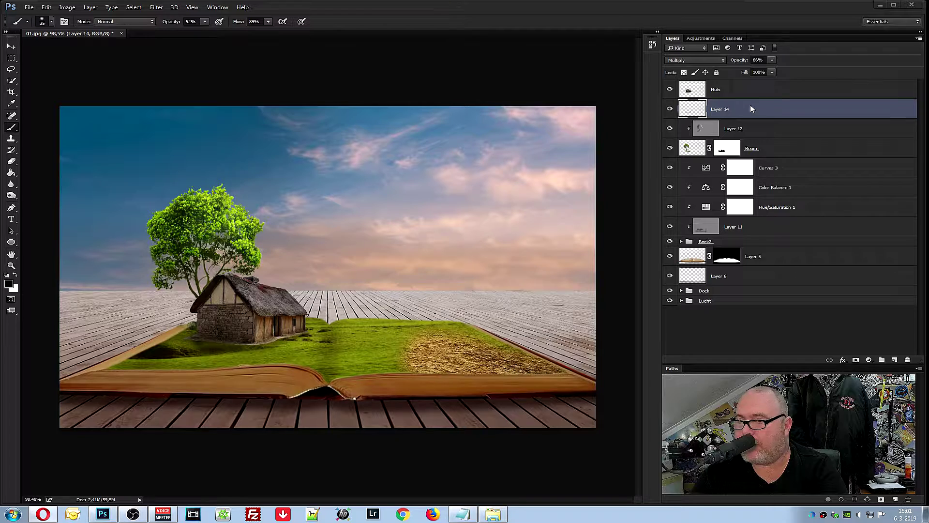
{"action": "left_click", "coordinate": [724, 91]}
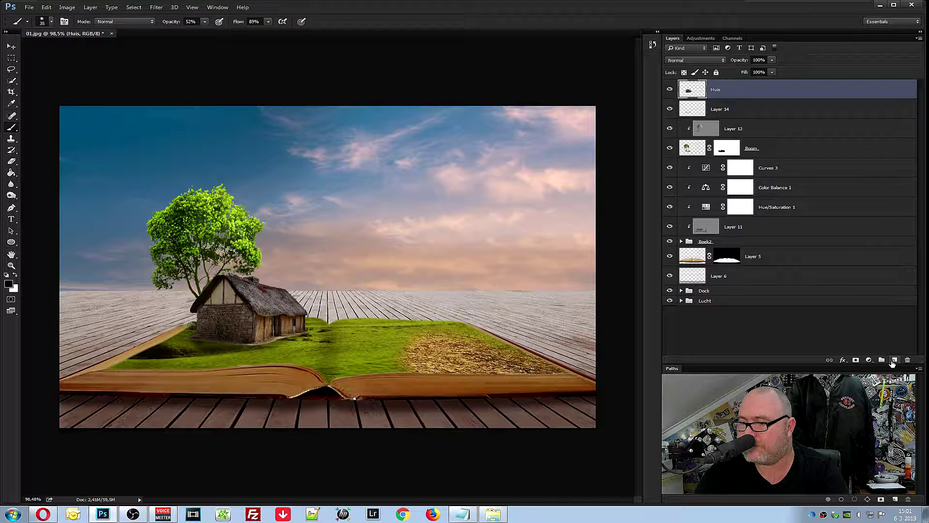
Add a layer mask to Huis and paint out the light base edge with a 15 px brush
{"action": "left_click", "coordinate": [856, 360]}
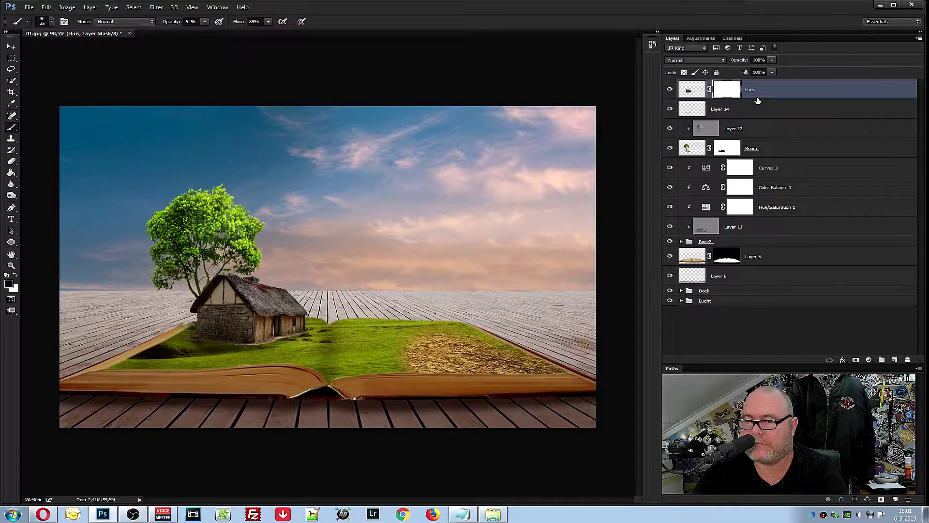
{"action": "scroll", "coordinate": [227, 322], "scroll_direction": "up", "scroll_amount": 2}
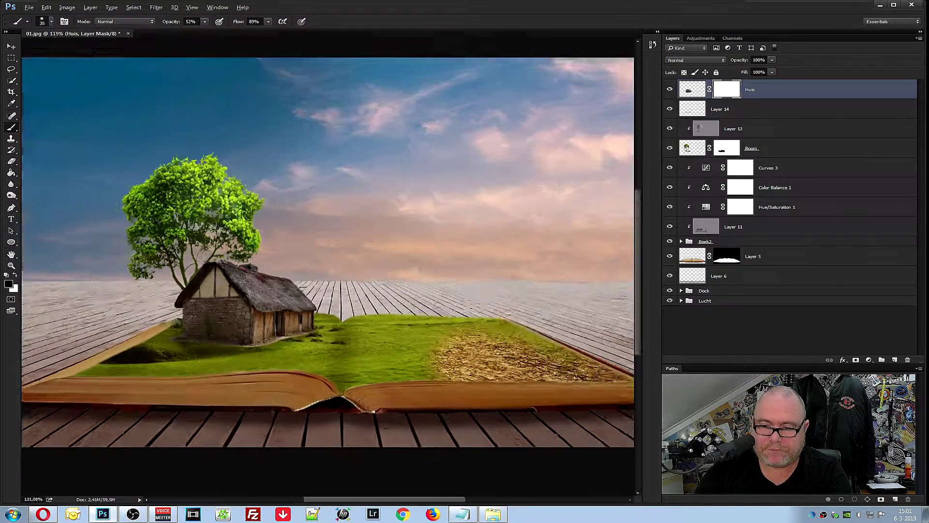
{"action": "scroll", "coordinate": [201, 368], "scroll_direction": "up", "scroll_amount": 2}
{"action": "scroll", "coordinate": [201, 368], "scroll_direction": "up", "scroll_amount": 2}
{"action": "scroll", "coordinate": [201, 368], "scroll_direction": "up", "scroll_amount": 1}
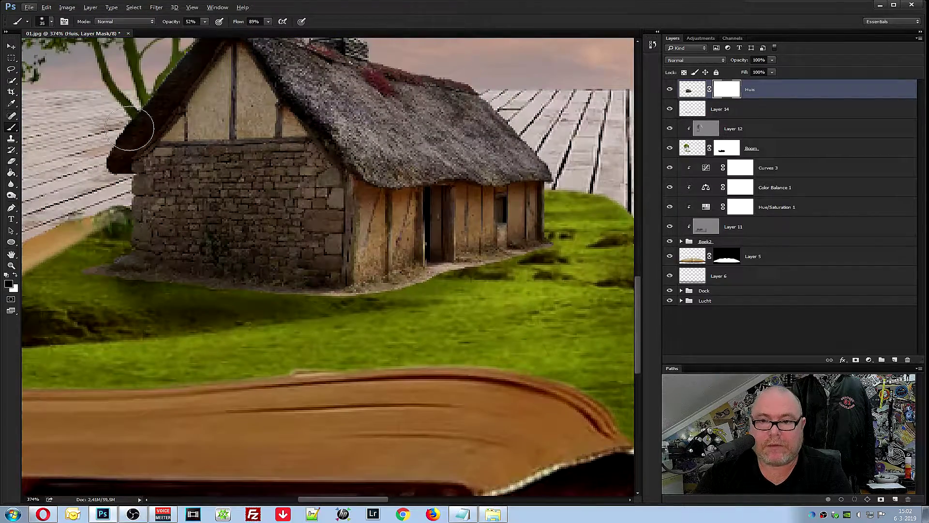
{"action": "left_click", "coordinate": [51, 22]}
{"action": "left_click_drag", "start_coordinate": [62, 49], "coordinate": [60, 48]}
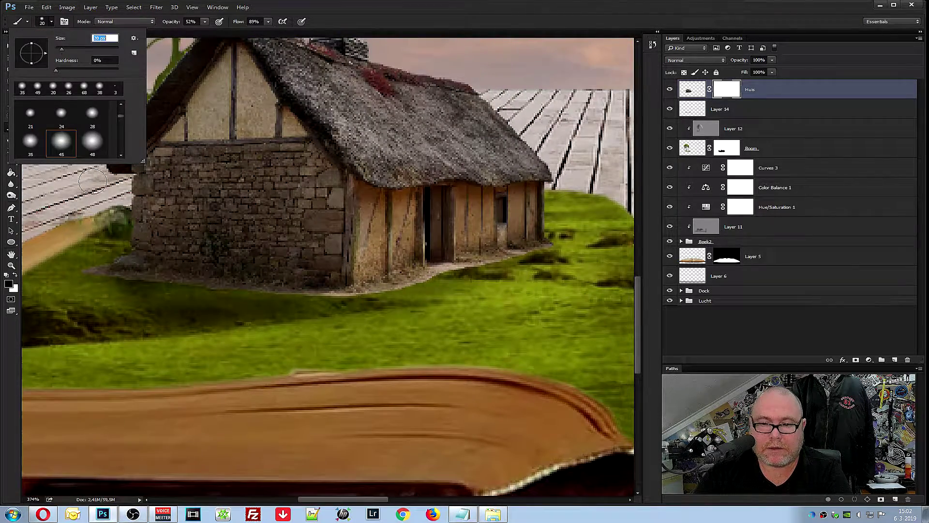
{"action": "left_click", "coordinate": [102, 270]}
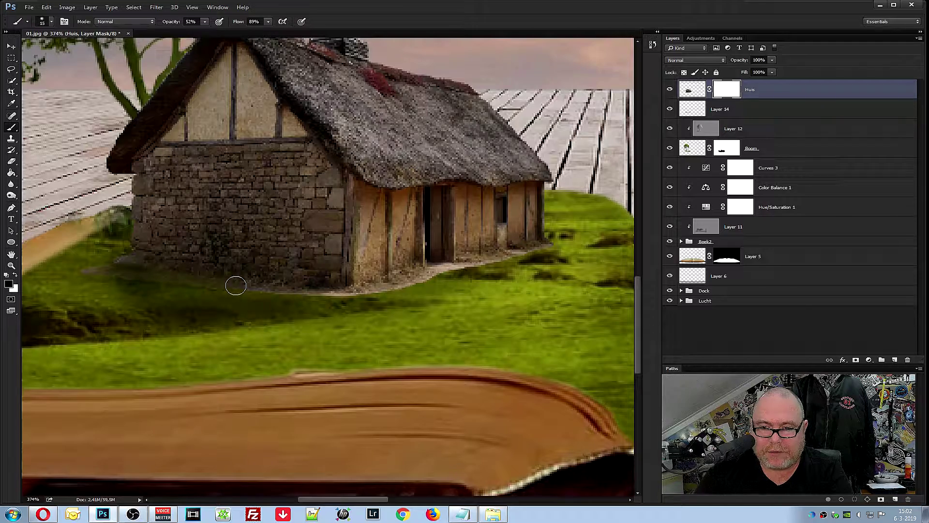
{"action": "left_click_drag", "start_coordinate": [276, 295], "coordinate": [182, 279]}
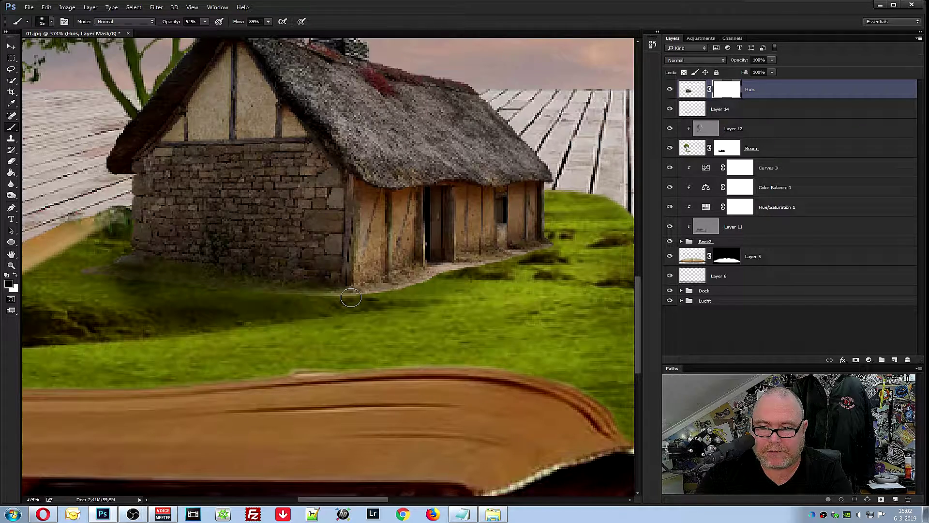
{"action": "mouse_move", "coordinate": [182, 279]}
{"action": "left_mouse_down"}
{"action": "mouse_move", "coordinate": [95, 266]}
{"action": "mouse_move", "coordinate": [390, 299]}
{"action": "mouse_move", "coordinate": [401, 283]}
{"action": "mouse_move", "coordinate": [310, 289]}
{"action": "mouse_move", "coordinate": [537, 246]}
{"action": "mouse_move", "coordinate": [417, 286]}
{"action": "mouse_move", "coordinate": [537, 251]}
{"action": "mouse_move", "coordinate": [426, 280]}
{"action": "mouse_move", "coordinate": [445, 266]}
{"action": "mouse_move", "coordinate": [464, 279]}
{"action": "mouse_move", "coordinate": [339, 296]}
{"action": "mouse_move", "coordinate": [447, 279]}
{"action": "mouse_move", "coordinate": [162, 286]}
{"action": "mouse_move", "coordinate": [116, 277]}
{"action": "mouse_move", "coordinate": [339, 285]}
{"action": "mouse_move", "coordinate": [87, 266]}
{"action": "mouse_move", "coordinate": [136, 278]}
{"action": "left_mouse_up"}
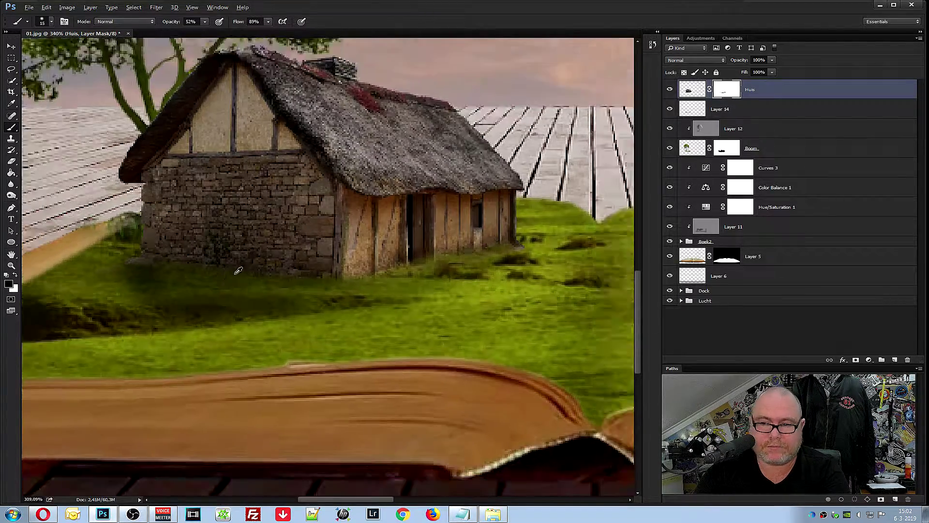
Select Layer 14 and add an empty Layer 15 above it
{"action": "scroll", "coordinate": [204, 283], "scroll_direction": "down", "scroll_amount": 3}
{"action": "scroll", "coordinate": [241, 272], "scroll_direction": "down", "scroll_amount": 3}
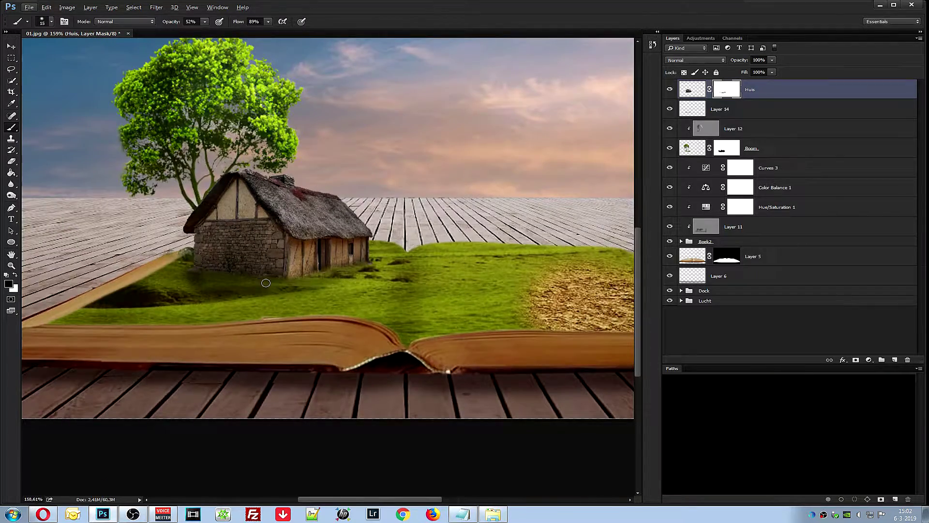
{"action": "scroll", "coordinate": [242, 272], "scroll_direction": "down", "scroll_amount": 1}
{"action": "left_click", "coordinate": [720, 109]}
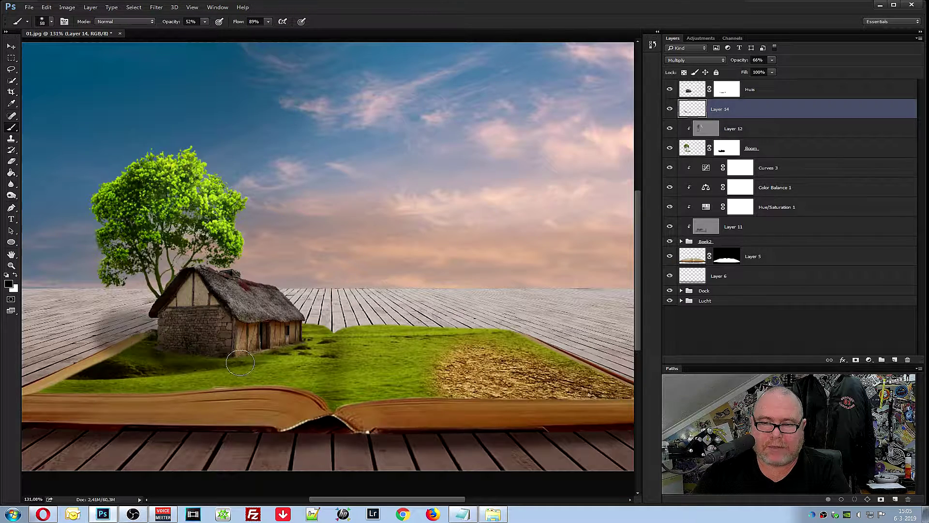
{"action": "left_click", "coordinate": [784, 116], "text": "ctrl"}
{"action": "left_click", "coordinate": [784, 116]}
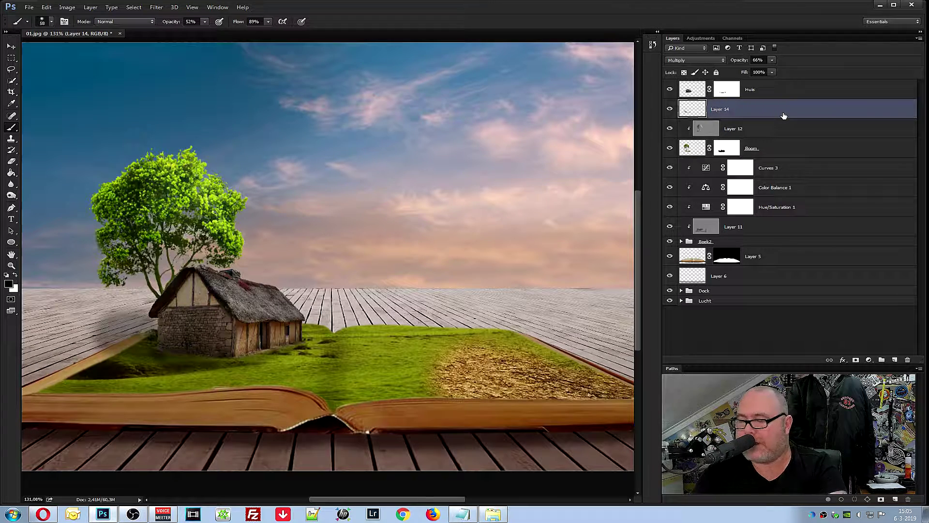
{"action": "key", "text": "alt+bracketright"}
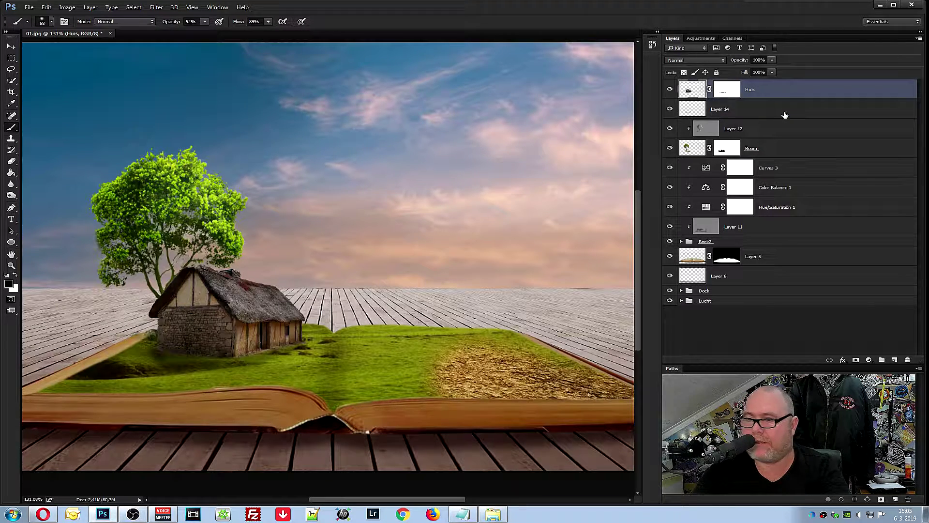
{"action": "left_click", "coordinate": [786, 115]}
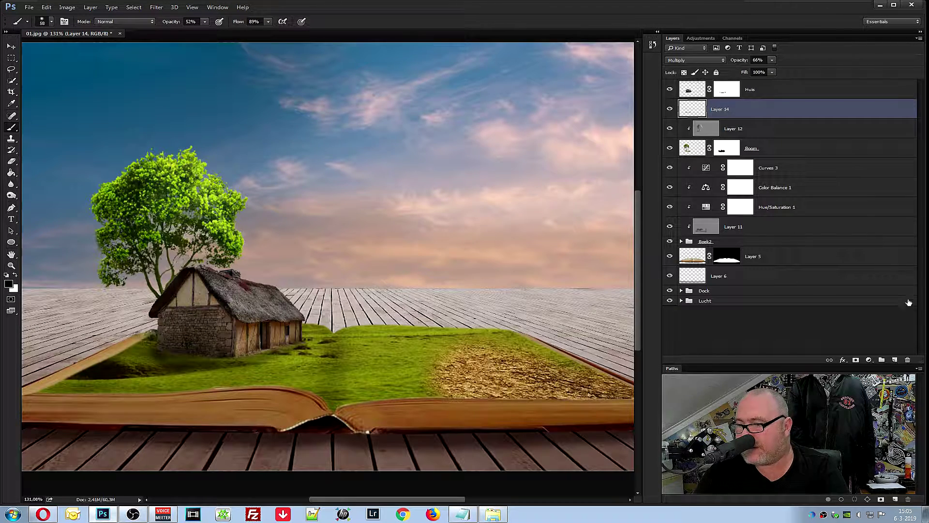
{"action": "left_click", "coordinate": [895, 361]}
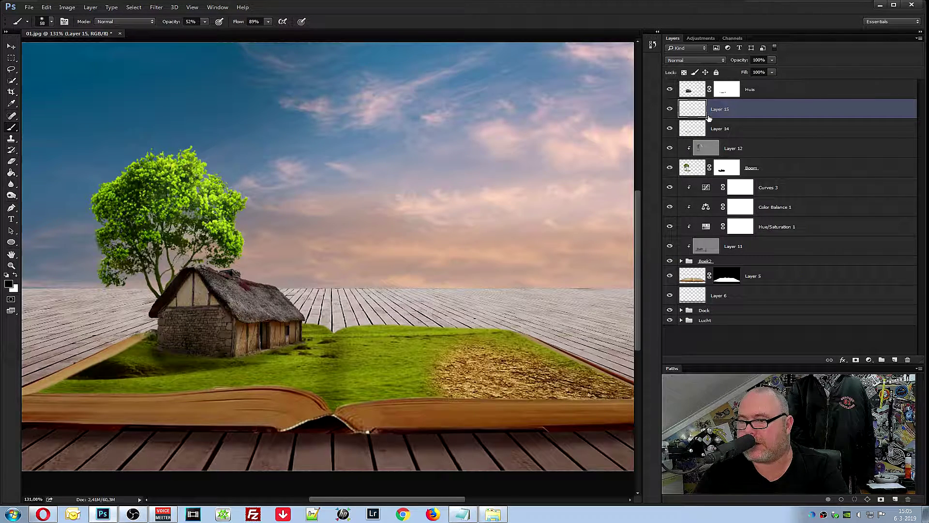
Set Layer 15 to Multiply at about 67% opacity
{"action": "left_click", "coordinate": [734, 132]}
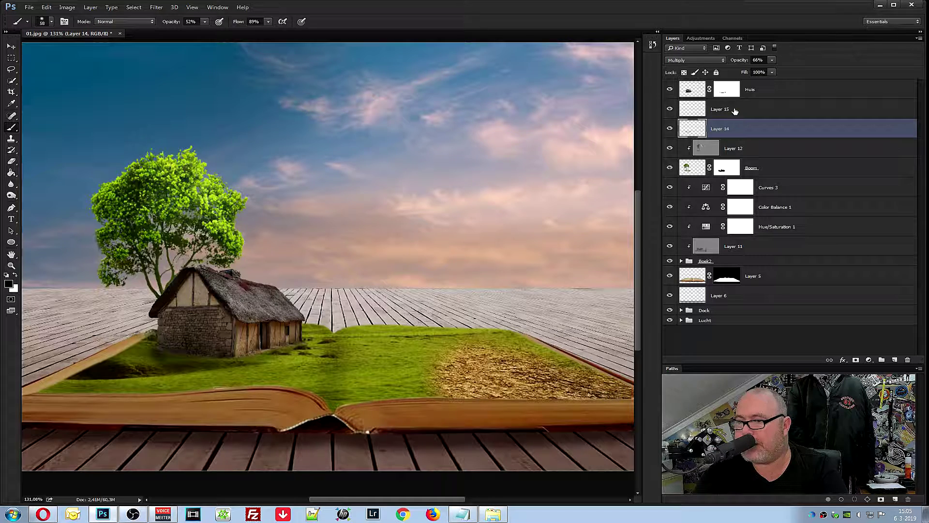
{"action": "left_click", "coordinate": [736, 111]}
{"action": "left_click", "coordinate": [717, 60]}
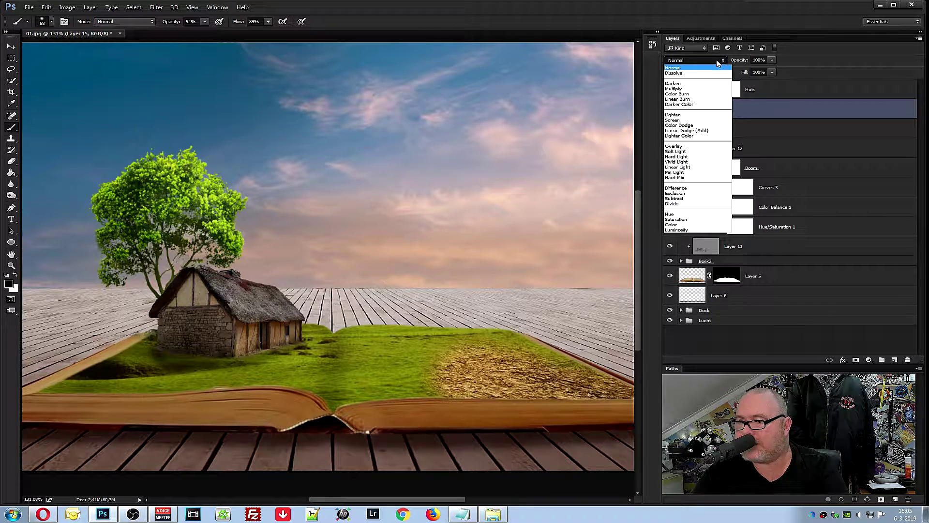
{"action": "left_click", "coordinate": [710, 88]}
{"action": "left_click", "coordinate": [772, 60]}
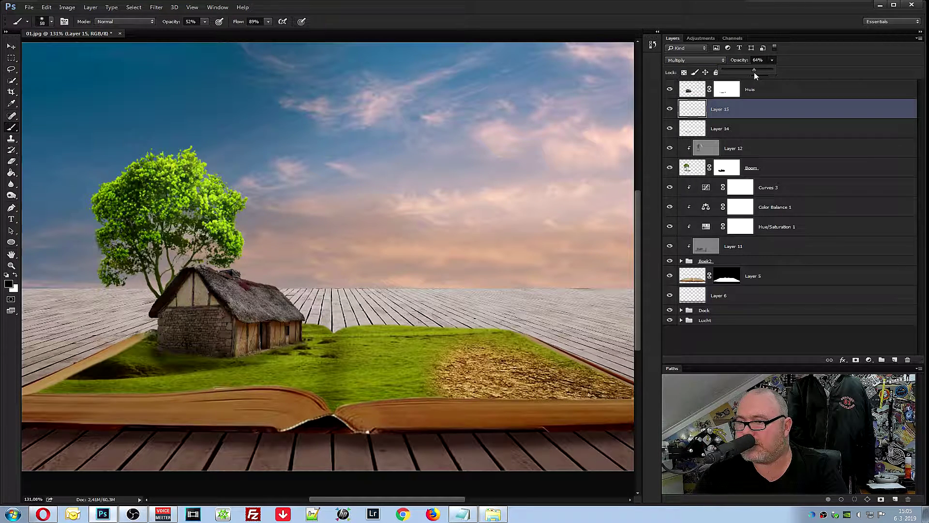
{"action": "left_click_drag", "start_coordinate": [758, 74], "coordinate": [756, 74]}
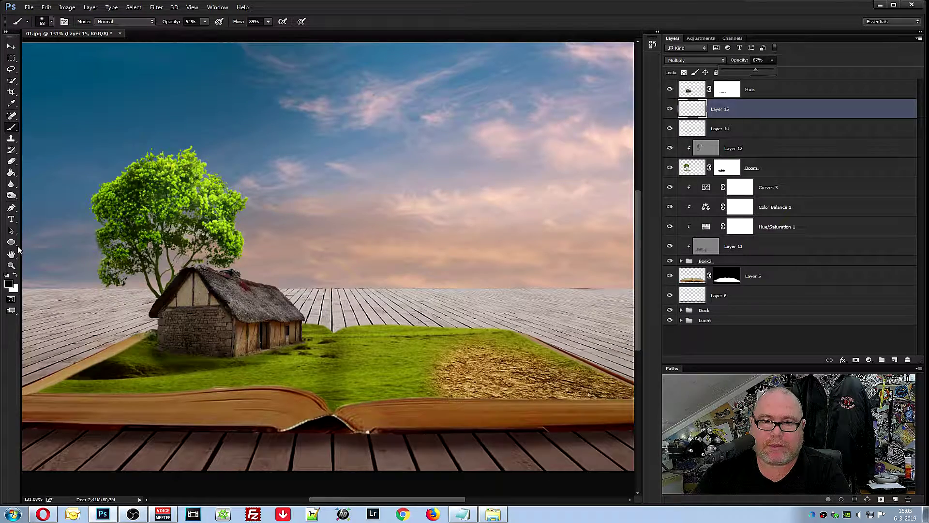
Brush a shadow onto the planks left of the house and raise Layer 15's opacity
{"action": "right_click", "coordinate": [12, 126]}
{"action": "left_click", "coordinate": [59, 128]}
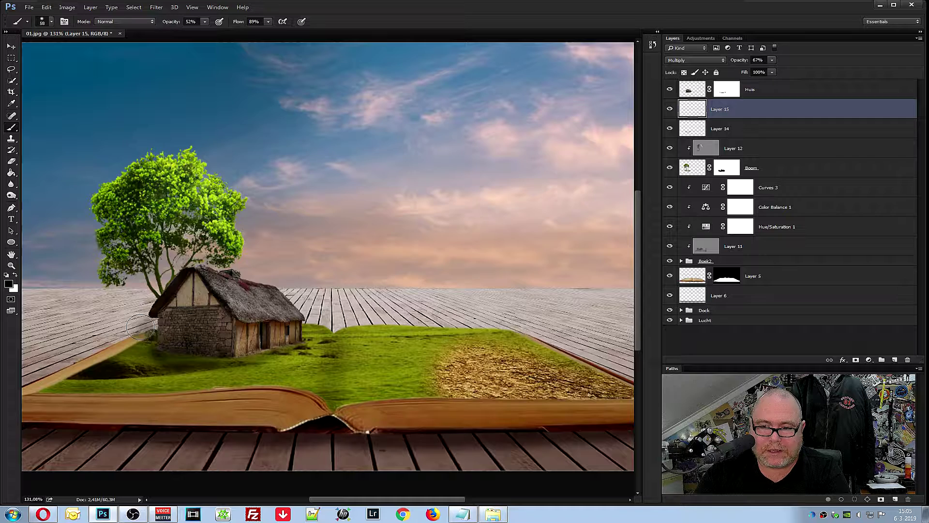
{"action": "mouse_move", "coordinate": [118, 323]}
{"action": "left_mouse_down"}
{"action": "mouse_move", "coordinate": [141, 318]}
{"action": "mouse_move", "coordinate": [110, 335]}
{"action": "mouse_move", "coordinate": [211, 373]}
{"action": "left_mouse_up"}
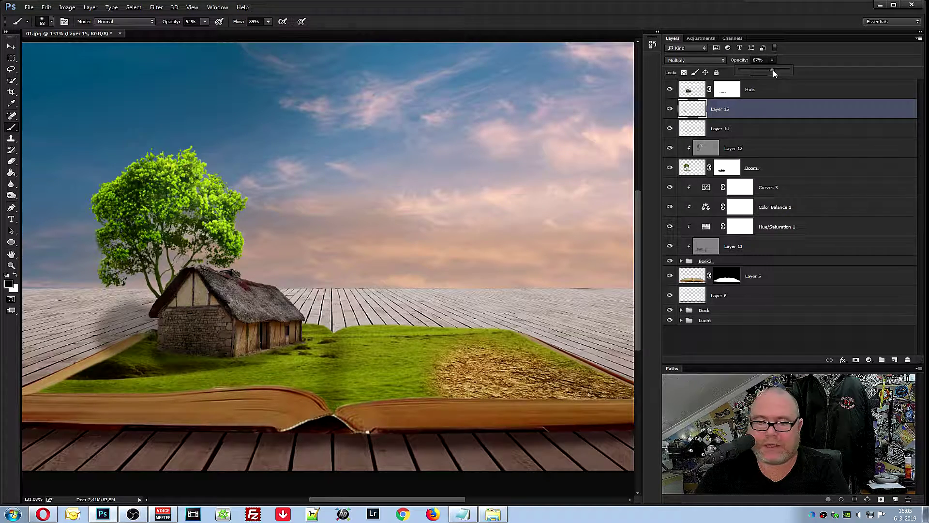
{"action": "left_click_drag", "start_coordinate": [764, 74], "coordinate": [765, 81]}
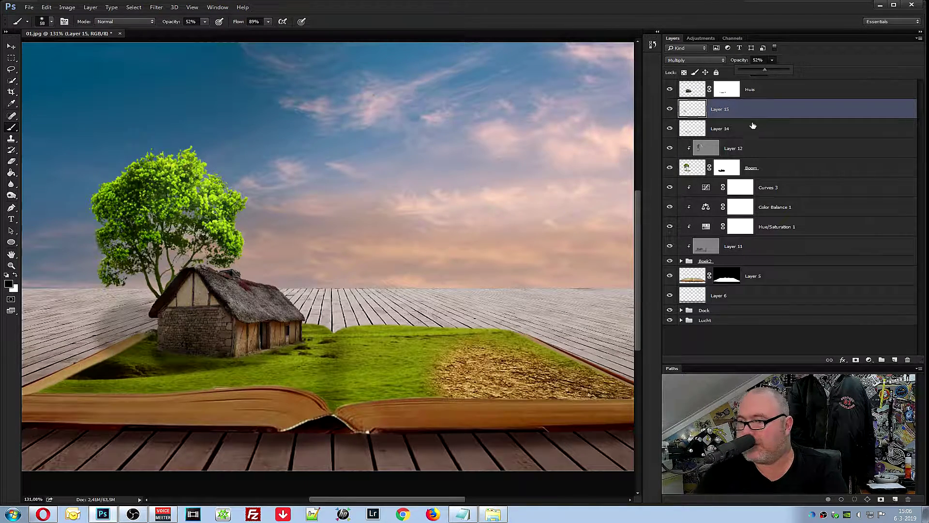
Raise Layer 14's opacity to about 75%
{"action": "left_click", "coordinate": [733, 132]}
{"action": "left_click", "coordinate": [772, 61]}
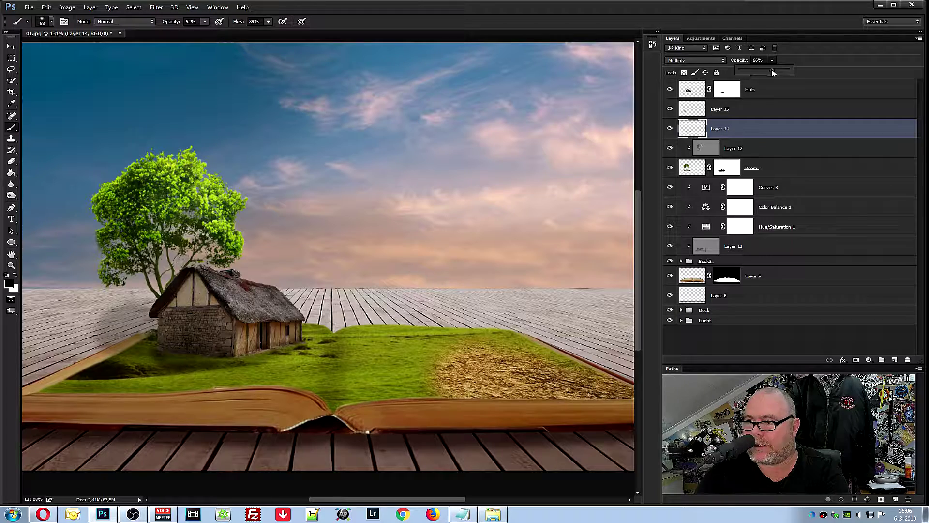
{"action": "left_click_drag", "start_coordinate": [773, 71], "coordinate": [777, 70]}
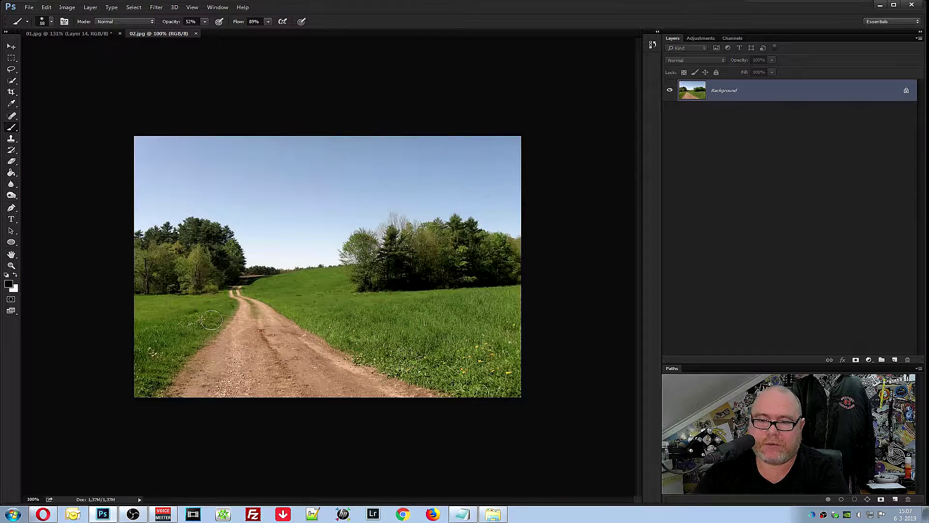
Lasso the dirt road in 02.jpg and drag it into 01.jpg as Layer 16
{"action": "left_click", "coordinate": [11, 69]}
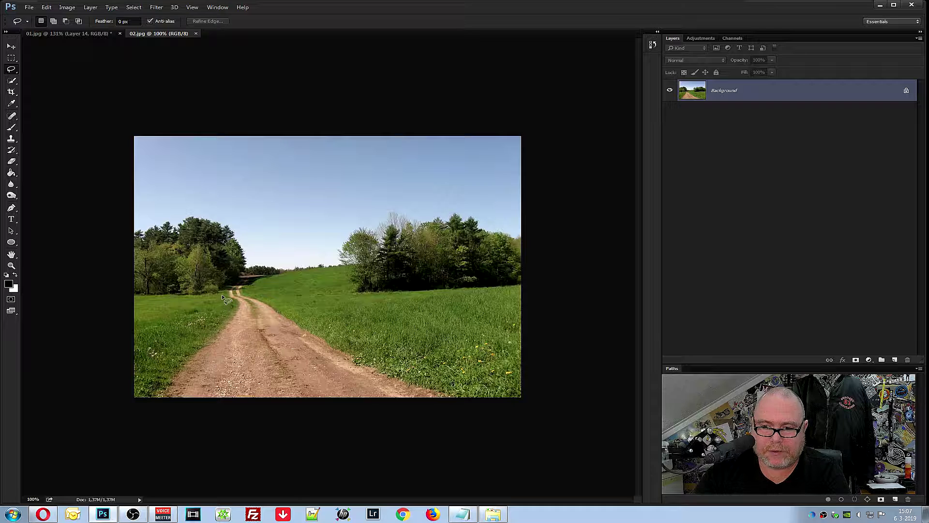
{"action": "mouse_move", "coordinate": [230, 291]}
{"action": "left_mouse_down"}
{"action": "mouse_move", "coordinate": [269, 298]}
{"action": "mouse_move", "coordinate": [477, 419]}
{"action": "mouse_move", "coordinate": [155, 380]}
{"action": "mouse_move", "coordinate": [228, 296]}
{"action": "left_mouse_up"}
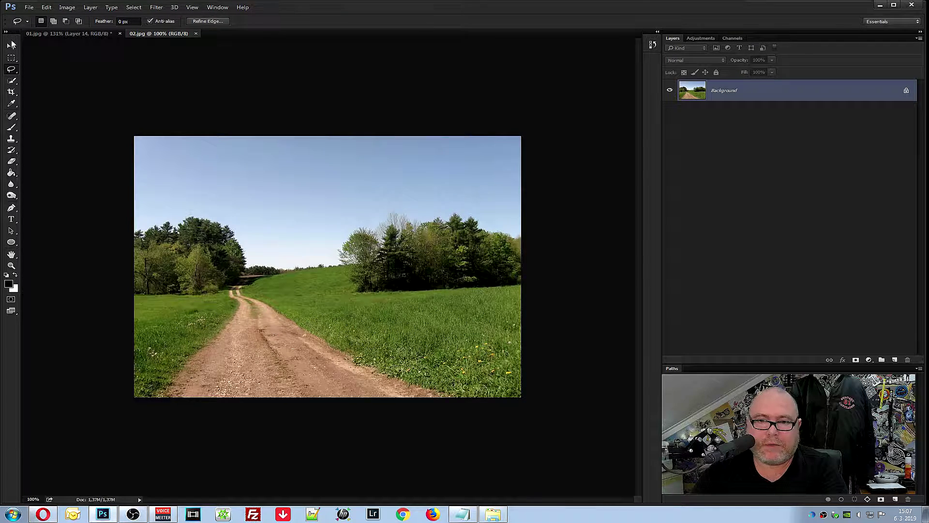
{"action": "left_click", "coordinate": [11, 46]}
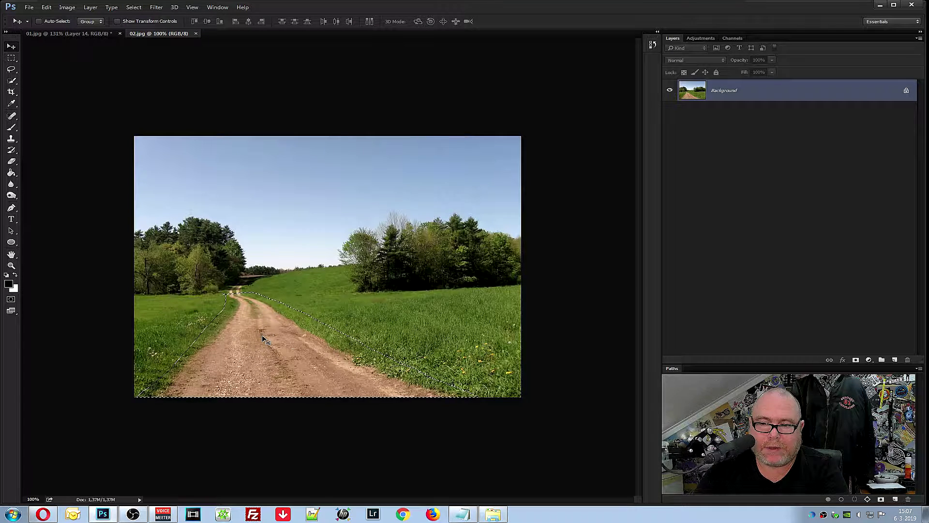
{"action": "left_click_drag", "start_coordinate": [263, 338], "coordinate": [94, 37]}
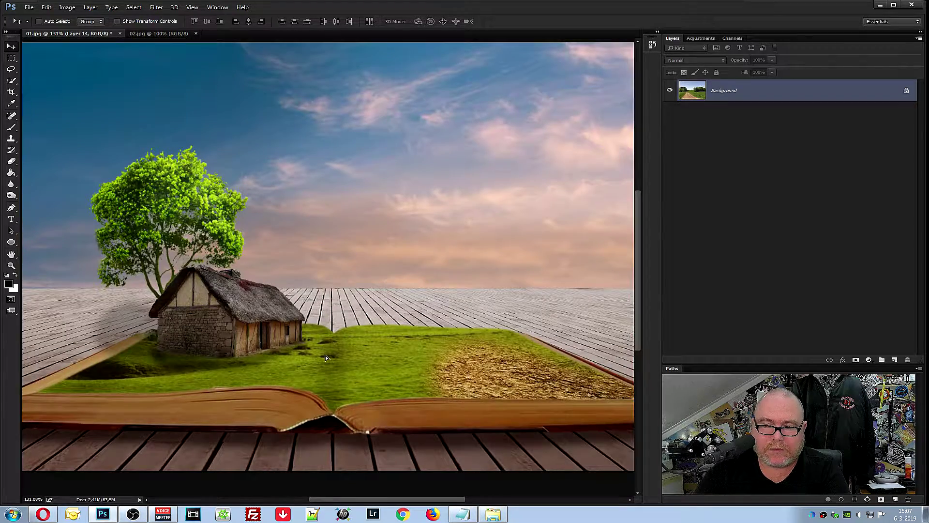
{"action": "left_click_drag", "start_coordinate": [95, 37], "coordinate": [330, 356]}
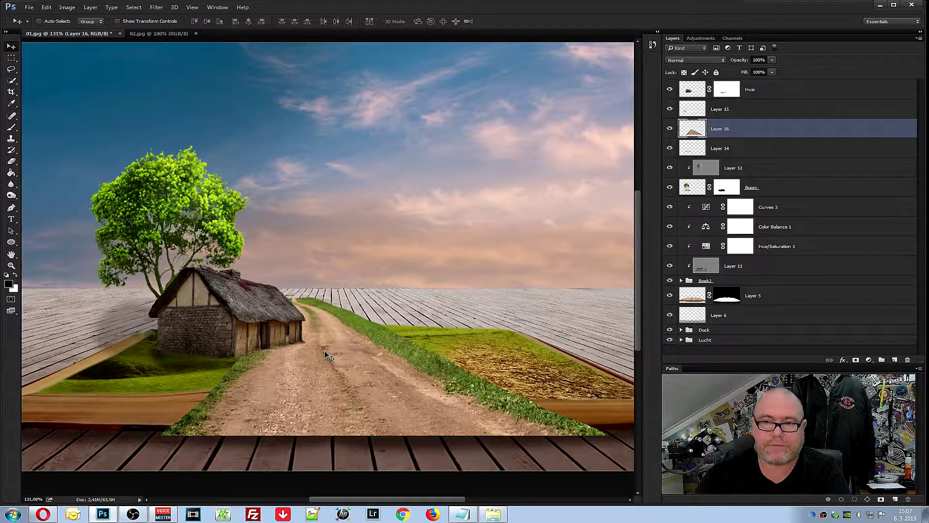
{"action": "left_click", "coordinate": [158, 36]}
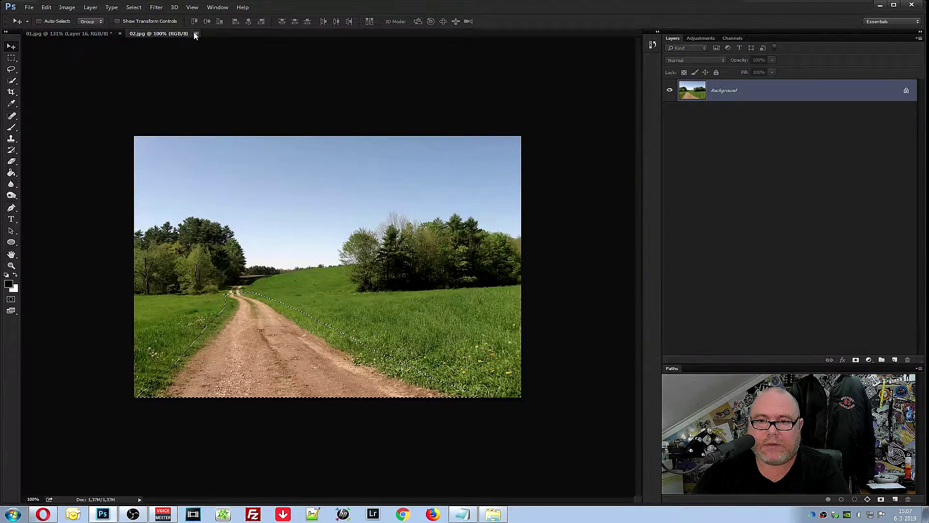
Close 02.jpg, then scale the road to about 64% and place it across the book's pages
{"action": "left_click", "coordinate": [196, 33]}
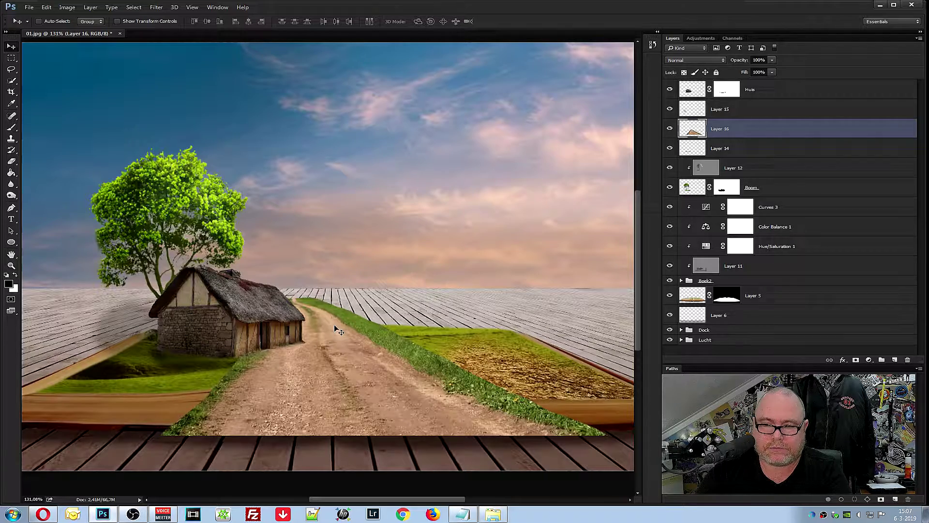
{"action": "key", "text": "ctrl+t"}
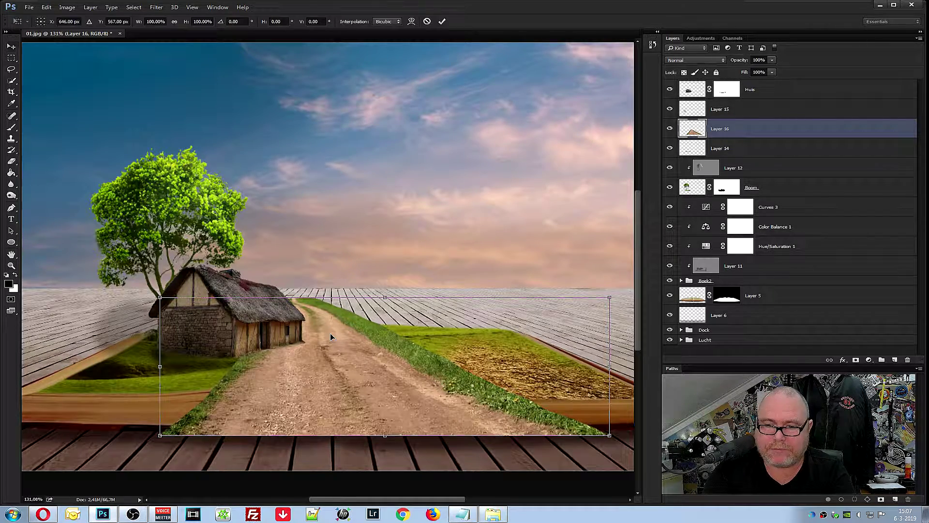
{"action": "left_click_drag", "start_coordinate": [167, 437], "coordinate": [386, 343]}
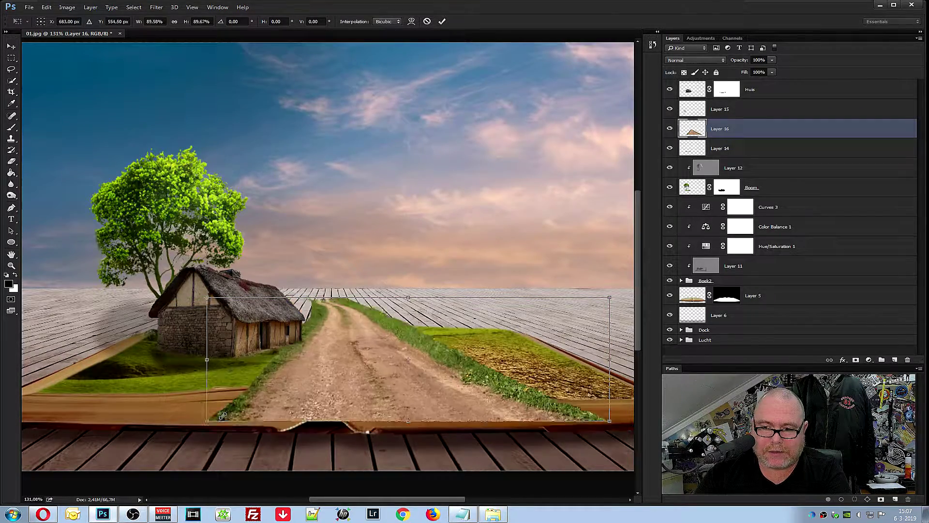
{"action": "mouse_move", "coordinate": [468, 332]}
{"action": "left_mouse_down"}
{"action": "mouse_move", "coordinate": [339, 364]}
{"action": "mouse_move", "coordinate": [332, 357]}
{"action": "left_mouse_up"}
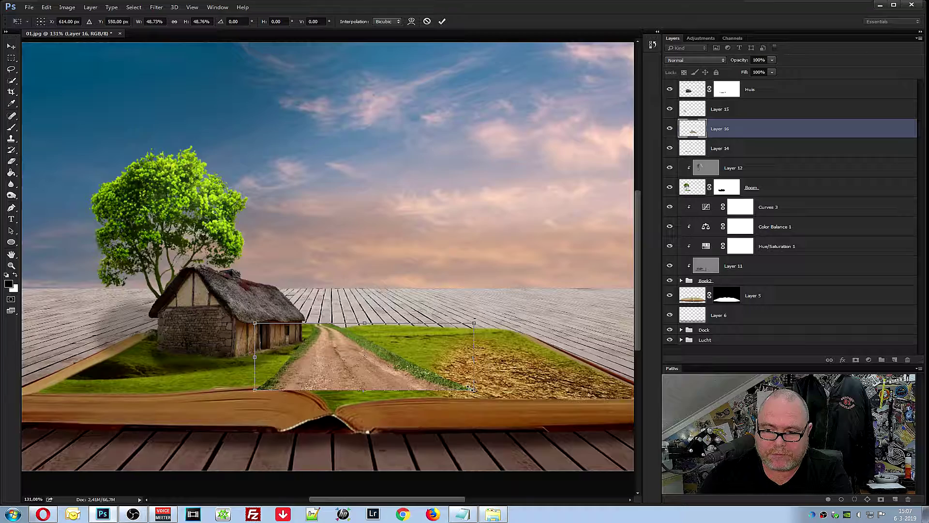
{"action": "left_click_drag", "start_coordinate": [473, 390], "coordinate": [544, 411]}
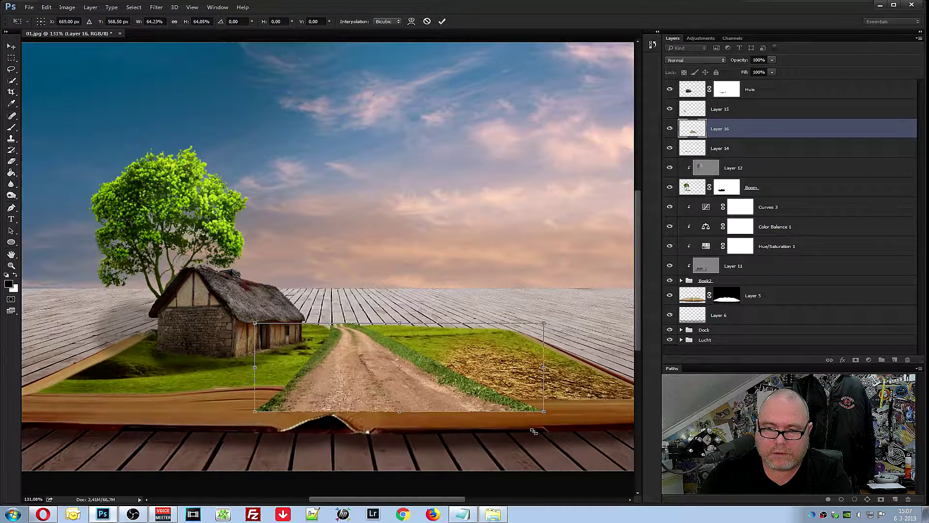
{"action": "left_click_drag", "start_coordinate": [431, 387], "coordinate": [408, 390]}
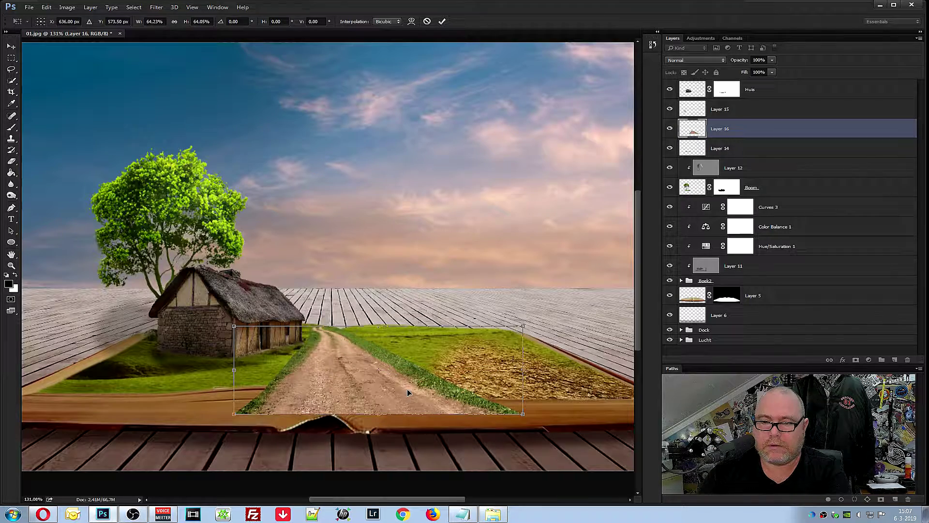
{"action": "key", "text": "Return"}
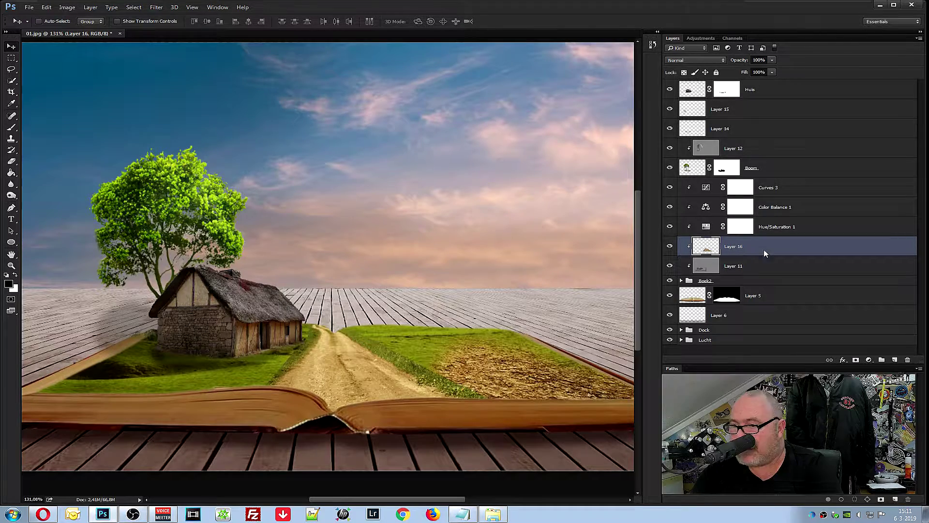
Distort Layer 16's road into perspective by pulling its corners inward, then add a layer mask
{"action": "right_click", "coordinate": [764, 250]}
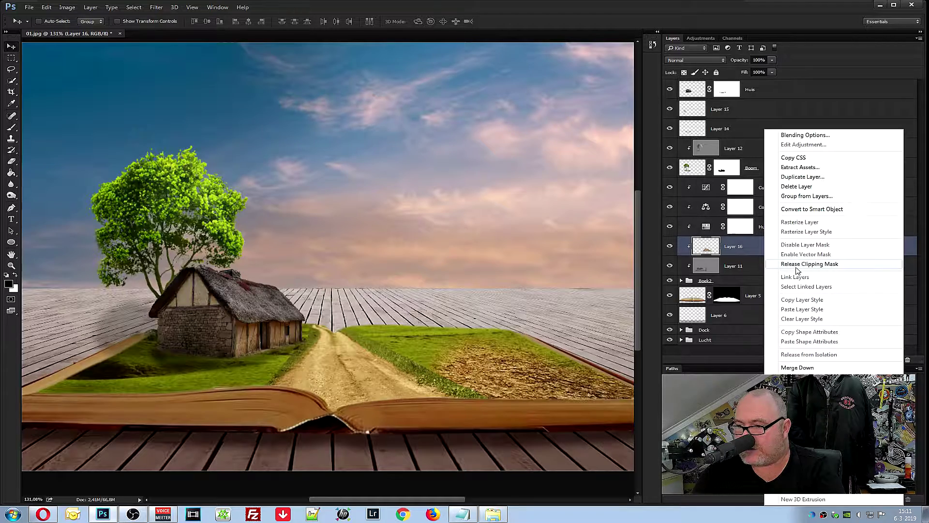
{"action": "left_click", "coordinate": [747, 245]}
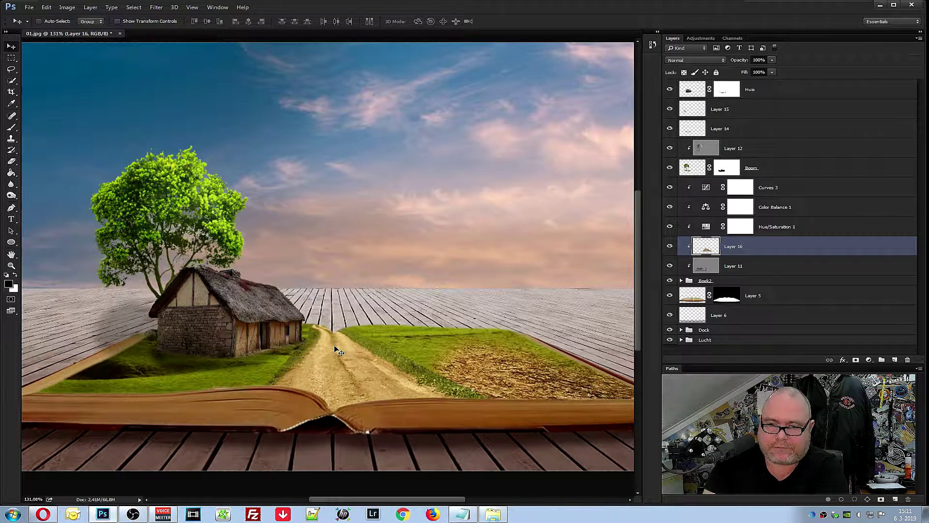
{"action": "key", "text": "ctrl+t"}
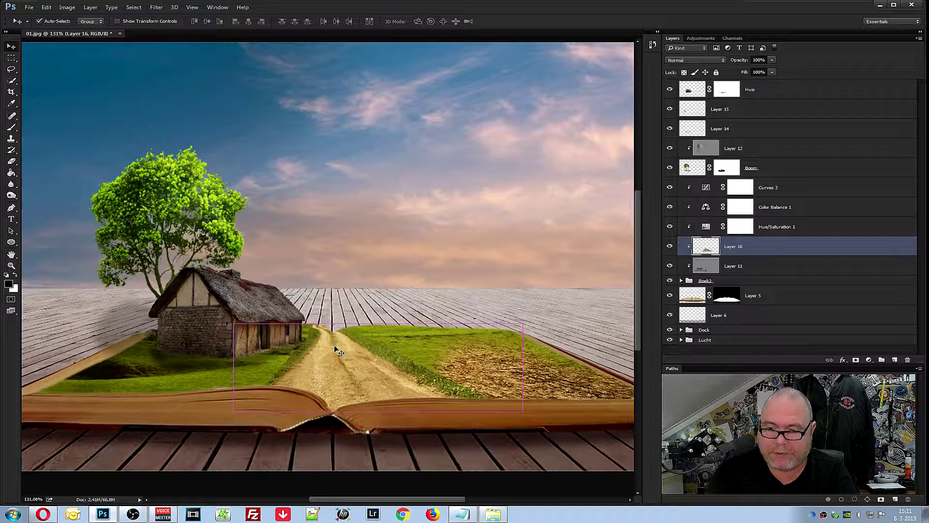
{"action": "right_click", "coordinate": [318, 322]}
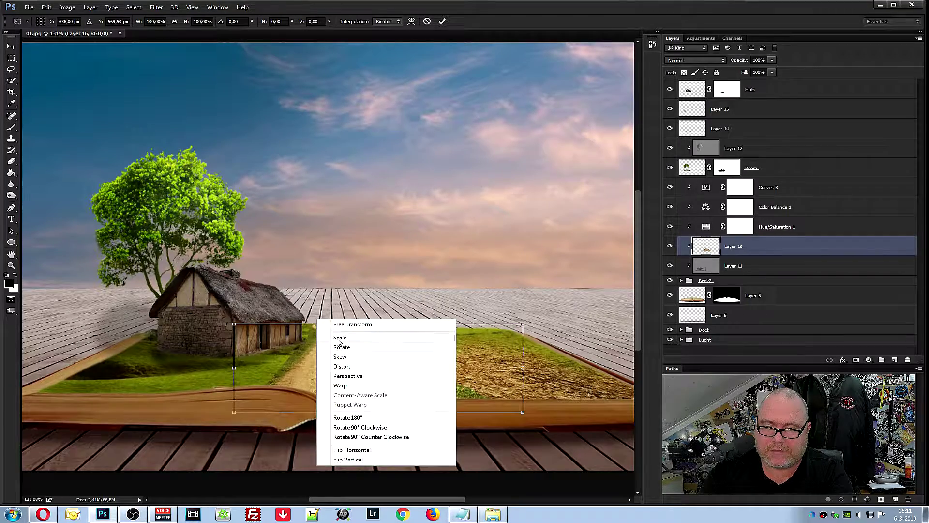
{"action": "left_click", "coordinate": [488, 351]}
{"action": "left_click_drag", "start_coordinate": [523, 325], "coordinate": [503, 329]}
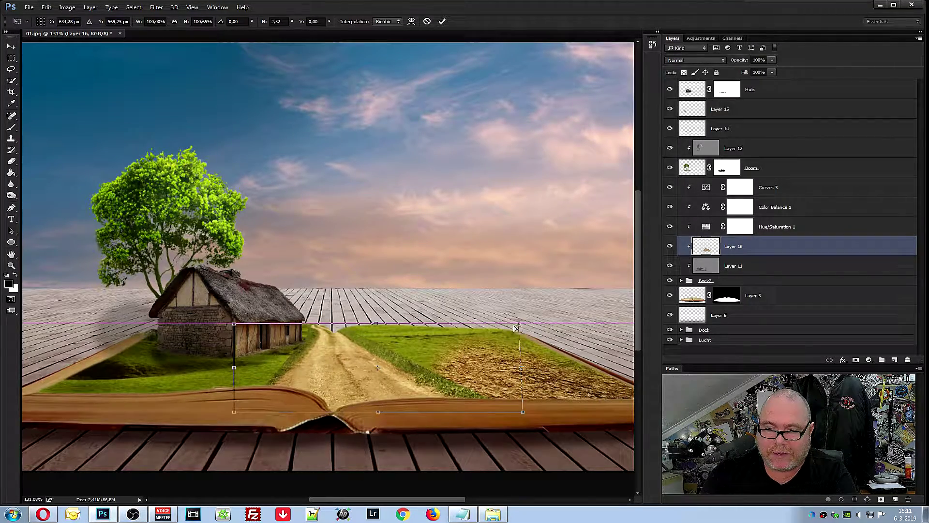
{"action": "left_click_drag", "start_coordinate": [233, 412], "coordinate": [264, 407]}
{"action": "left_click_drag", "start_coordinate": [230, 323], "coordinate": [258, 331]}
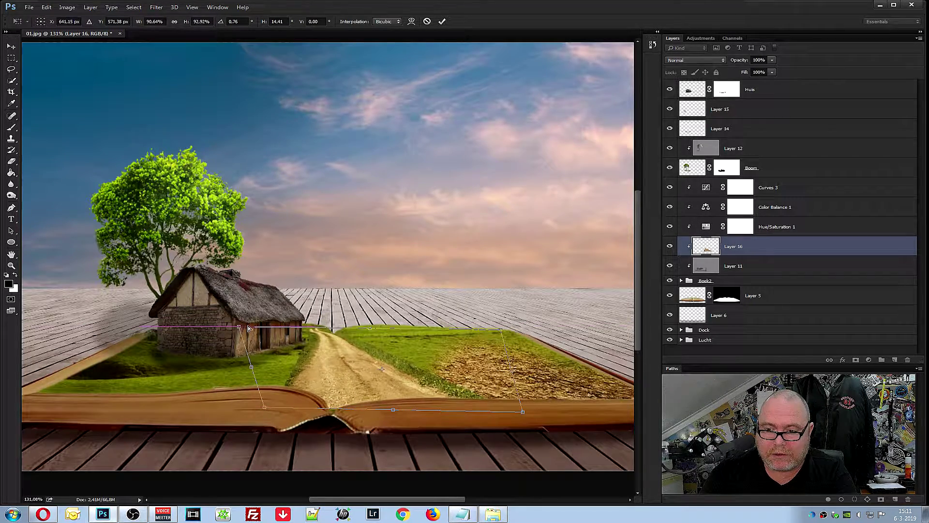
{"action": "left_click_drag", "start_coordinate": [326, 353], "coordinate": [332, 358]}
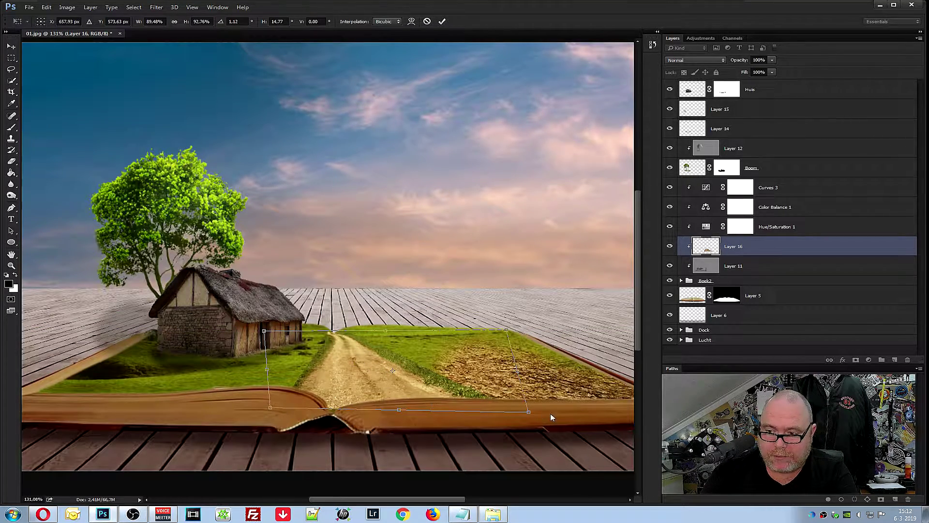
{"action": "left_click_drag", "start_coordinate": [532, 415], "coordinate": [468, 416]}
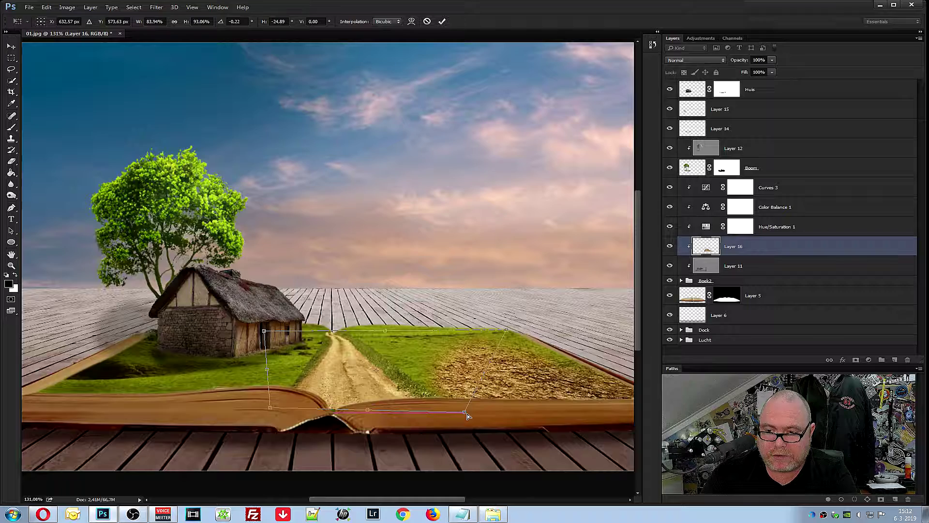
{"action": "key", "text": "Return"}
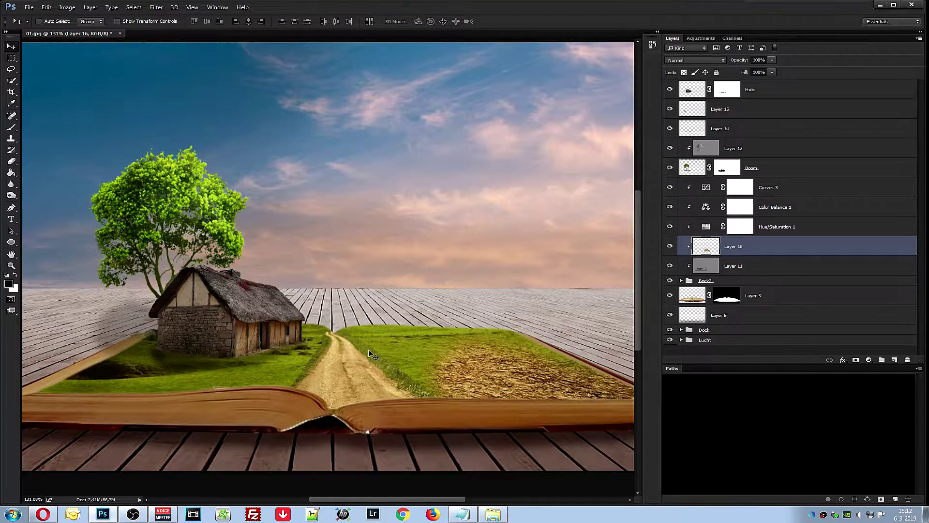
{"action": "left_click", "coordinate": [856, 360]}
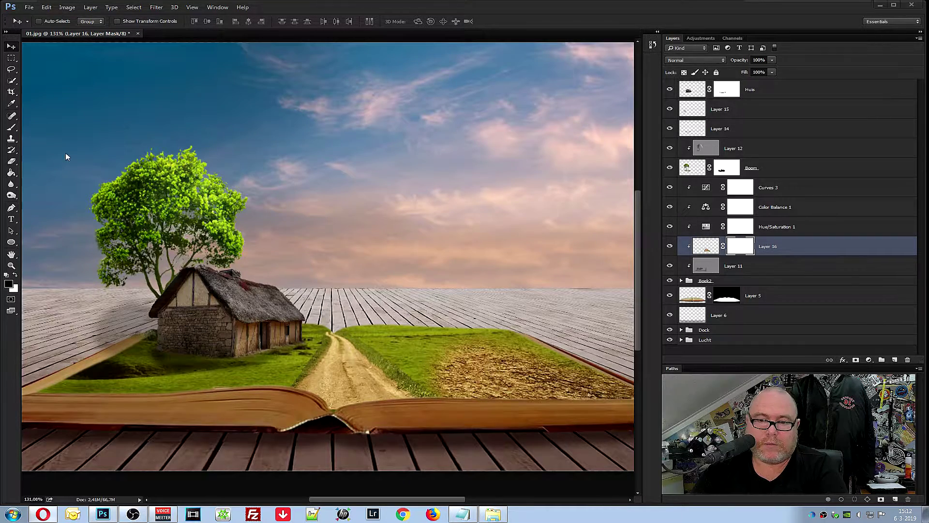
Choose the soft brush and paint grass over the road edges on Layer 16's mask, undoing one stroke
{"action": "left_click", "coordinate": [12, 128]}
{"action": "left_click", "coordinate": [48, 129]}
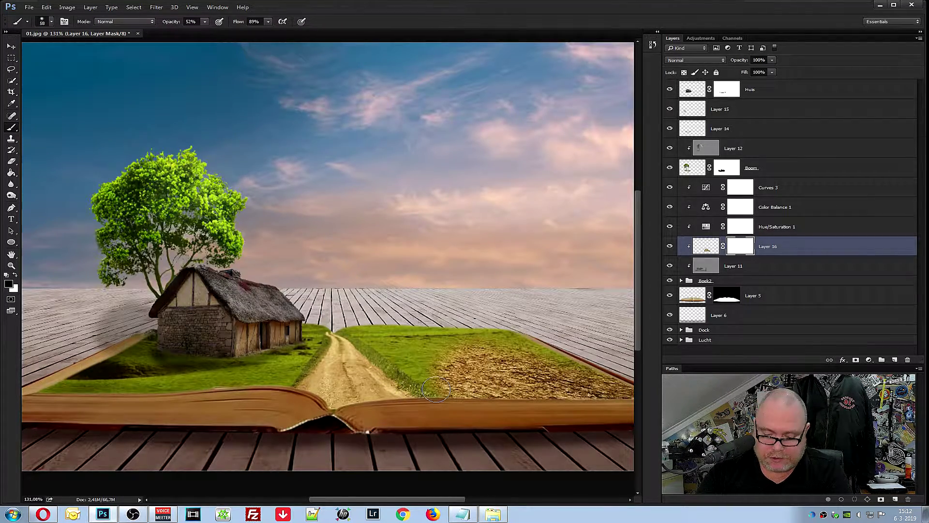
{"action": "scroll", "coordinate": [436, 389], "scroll_direction": "up", "scroll_amount": 1}
{"action": "scroll", "coordinate": [436, 389], "scroll_direction": "up", "scroll_amount": 1}
{"action": "scroll", "coordinate": [428, 390], "scroll_direction": "up", "scroll_amount": 2}
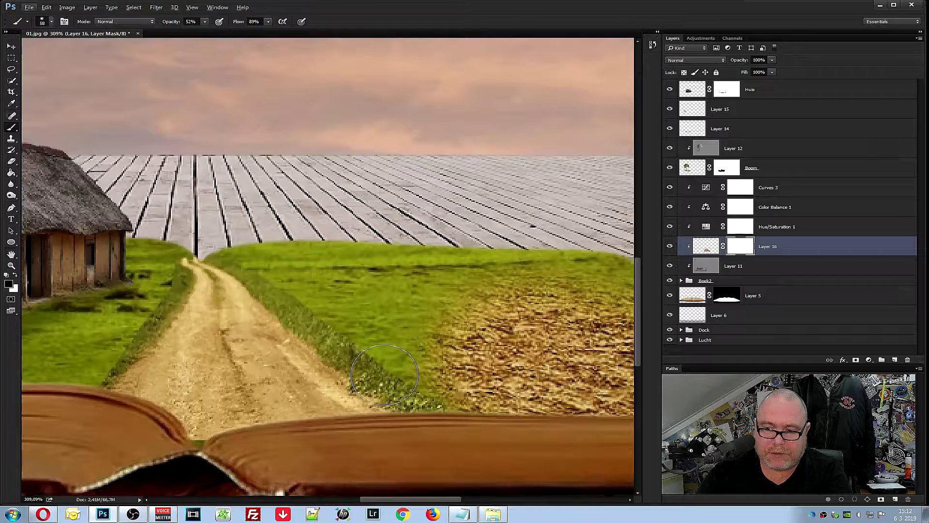
{"action": "mouse_move", "coordinate": [421, 392]}
{"action": "left_mouse_down"}
{"action": "mouse_move", "coordinate": [339, 316]}
{"action": "mouse_move", "coordinate": [408, 377]}
{"action": "left_mouse_up"}
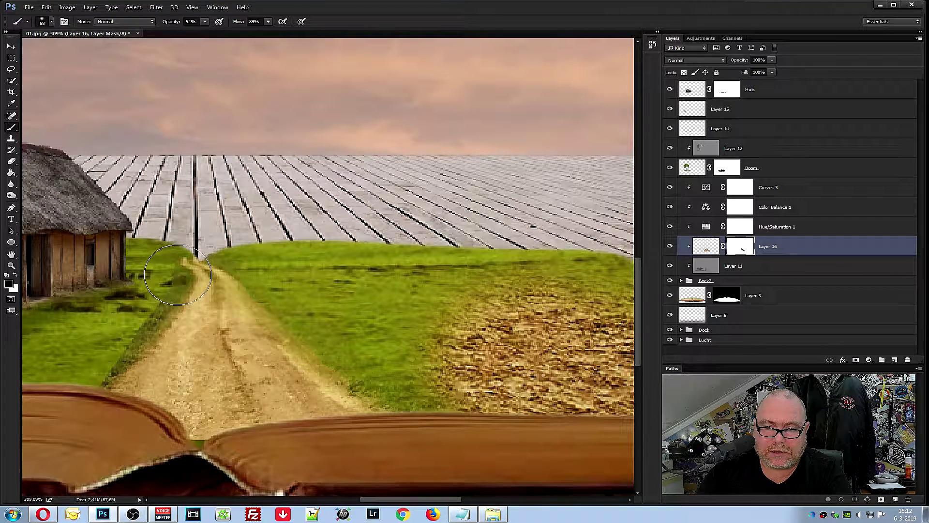
{"action": "mouse_move", "coordinate": [177, 275]}
{"action": "left_mouse_down"}
{"action": "mouse_move", "coordinate": [160, 334]}
{"action": "mouse_move", "coordinate": [114, 357]}
{"action": "left_mouse_up"}
{"action": "key", "text": "ctrl+z"}
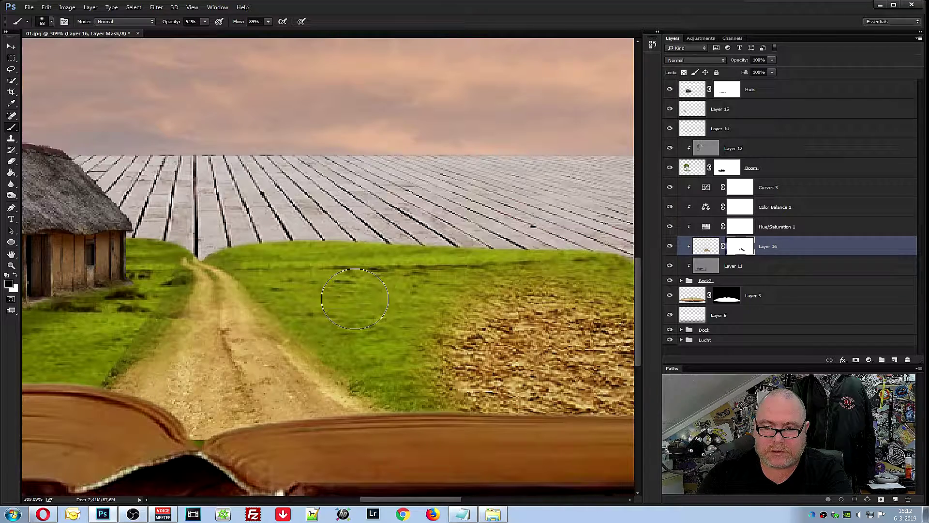
Set the brush to 22 px and paint grass along the road's left edge
{"action": "left_click", "coordinate": [50, 22]}
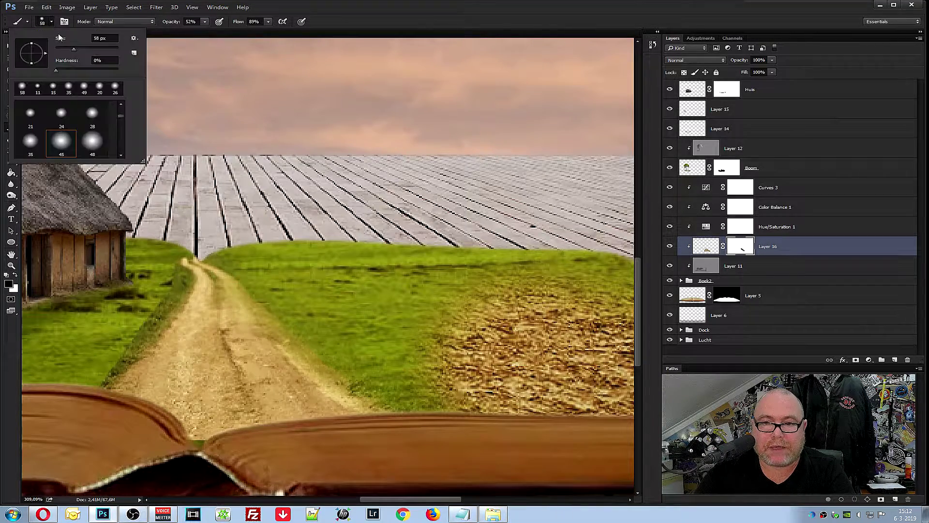
{"action": "left_click", "coordinate": [62, 50]}
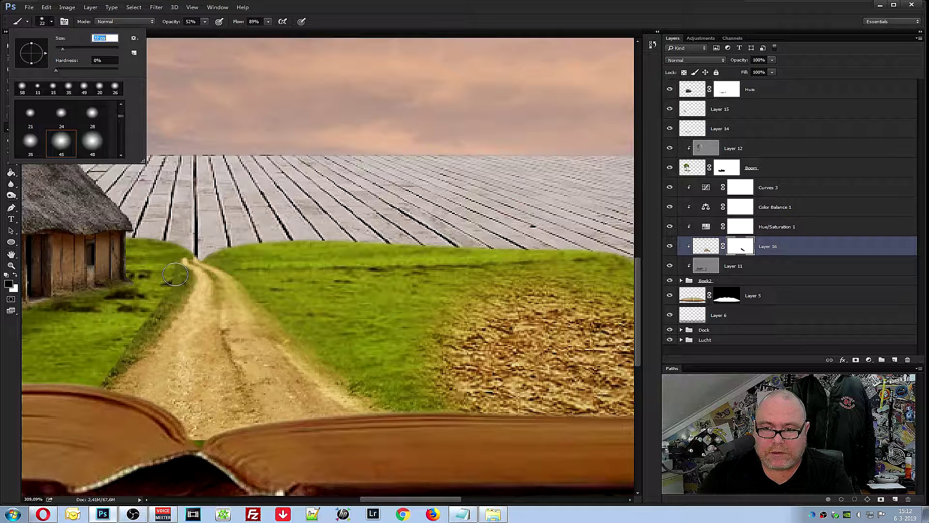
{"action": "left_click", "coordinate": [176, 276]}
{"action": "mouse_move", "coordinate": [172, 303]}
{"action": "left_mouse_down"}
{"action": "mouse_move", "coordinate": [110, 368]}
{"action": "mouse_move", "coordinate": [168, 279]}
{"action": "mouse_move", "coordinate": [164, 315]}
{"action": "left_mouse_up"}
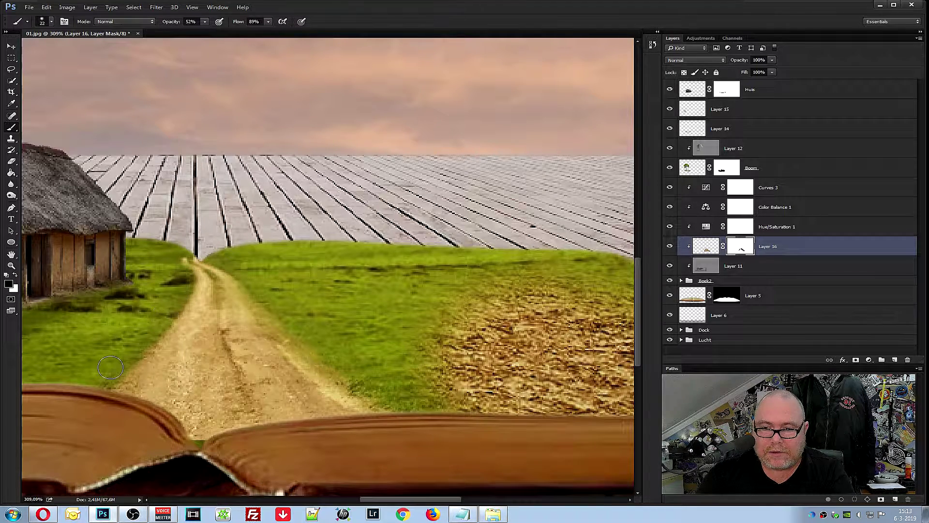
{"action": "left_click_drag", "start_coordinate": [187, 266], "coordinate": [163, 283]}
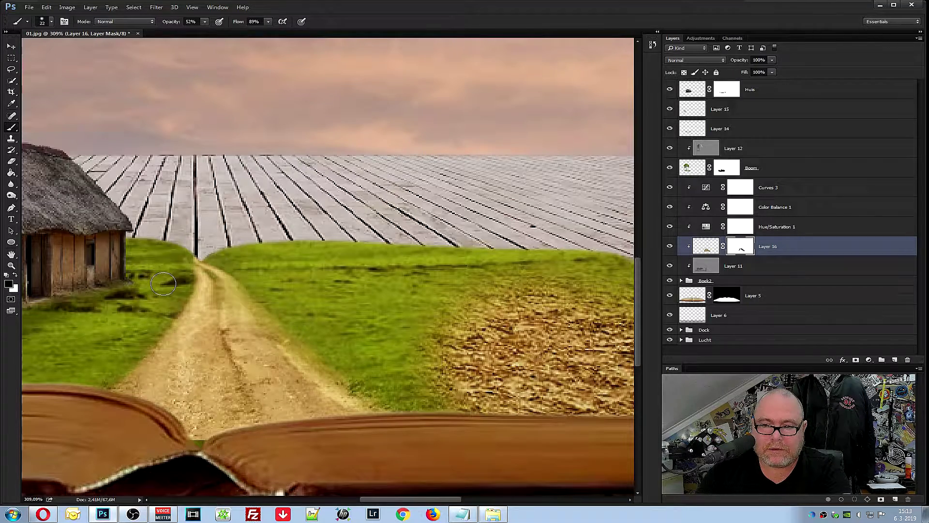
{"action": "left_click_drag", "start_coordinate": [163, 283], "coordinate": [191, 259]}
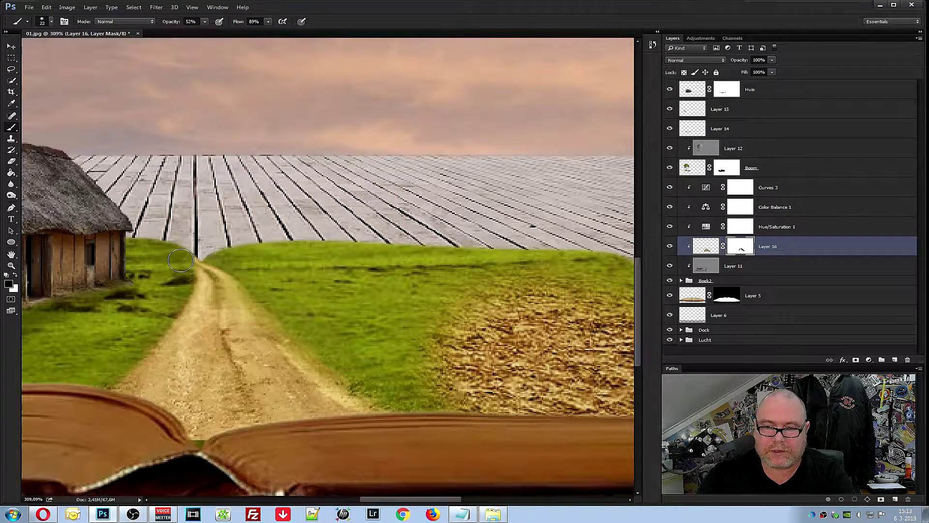
{"action": "scroll", "coordinate": [234, 316], "scroll_direction": "down", "scroll_amount": 3}
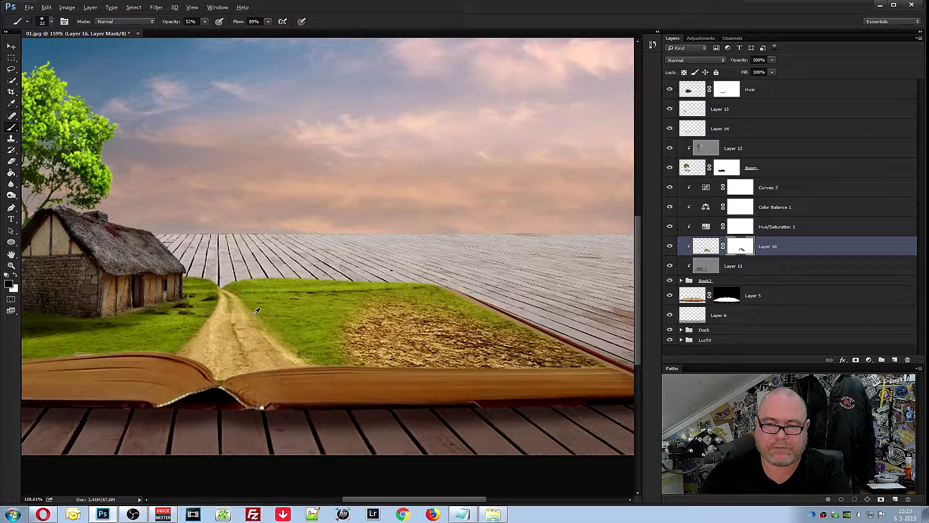
{"action": "scroll", "coordinate": [257, 311], "scroll_direction": "down", "scroll_amount": 2}
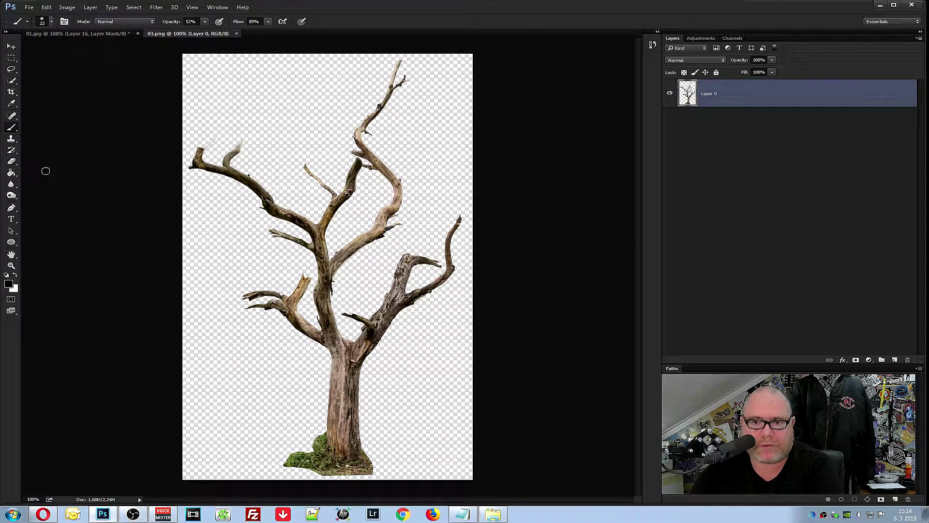
{"action": "left_click", "coordinate": [11, 161]}
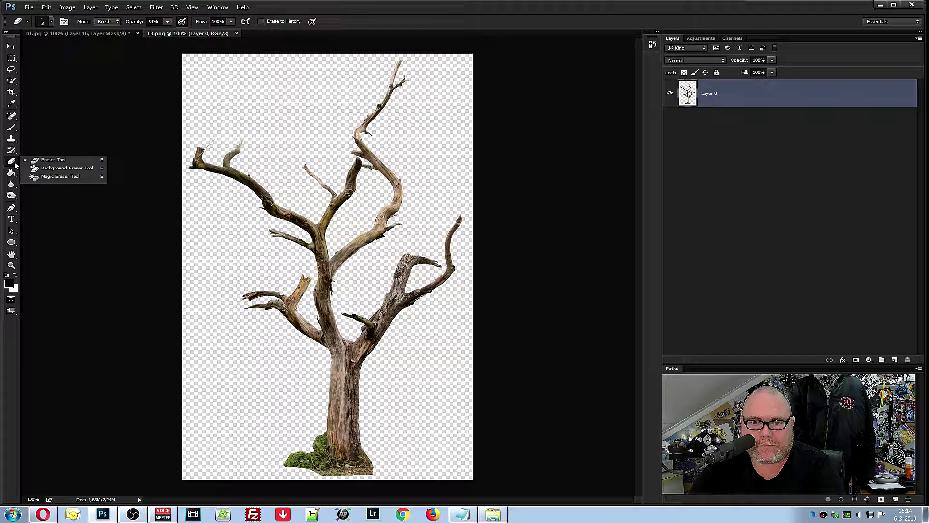
{"action": "left_click", "coordinate": [66, 177]}
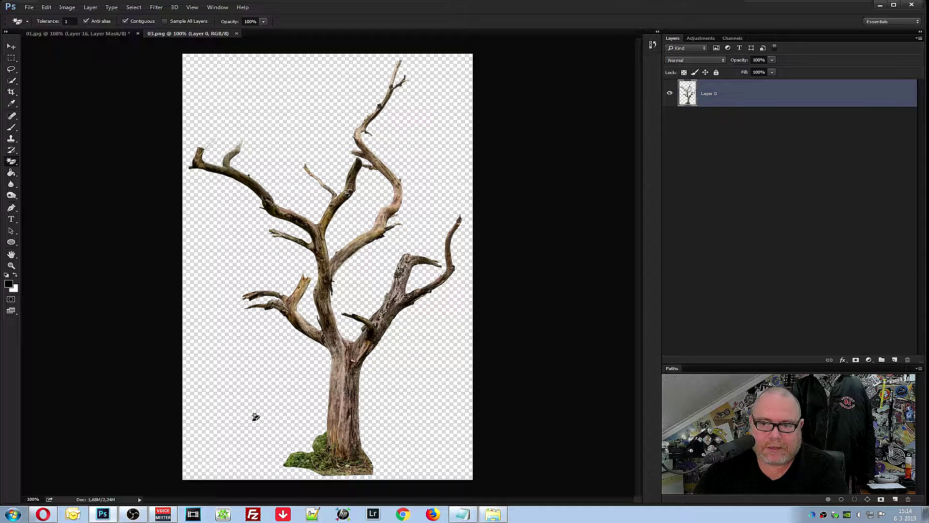
{"action": "left_click", "coordinate": [11, 47]}
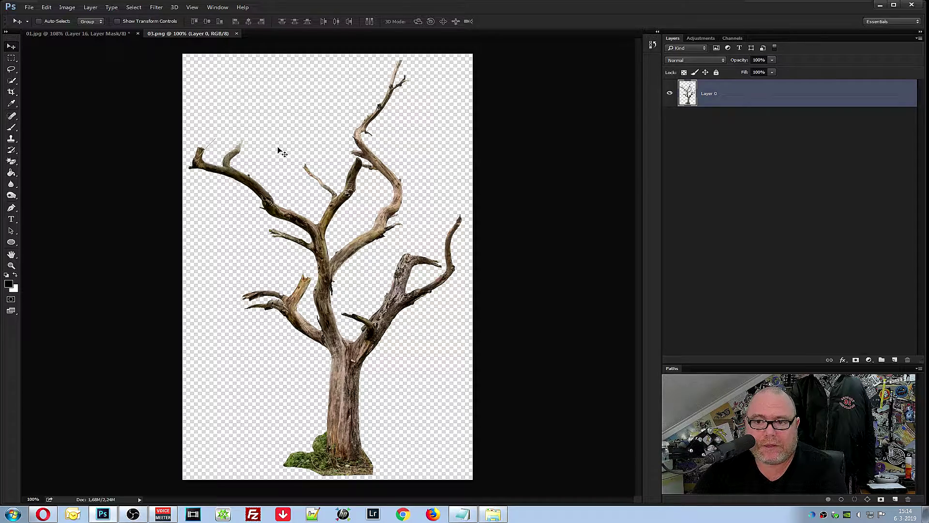
{"action": "left_click_drag", "start_coordinate": [278, 147], "coordinate": [75, 35]}
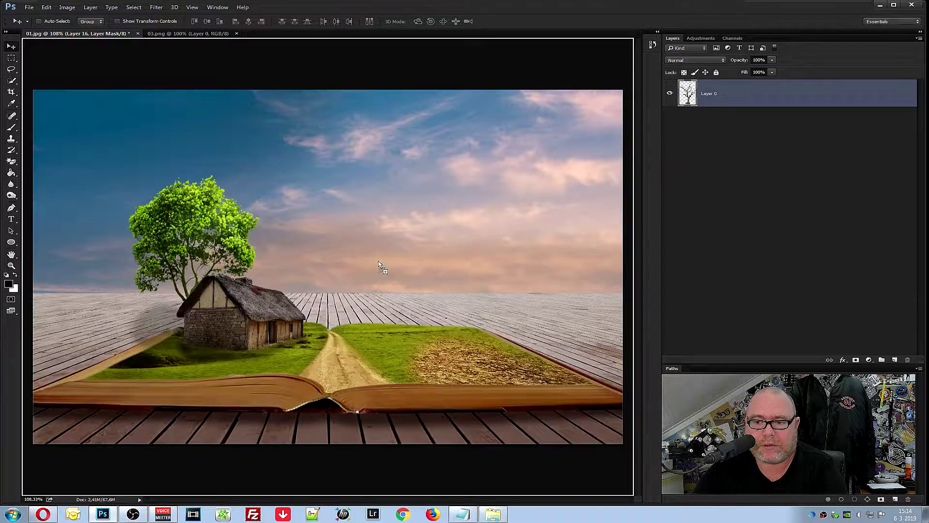
Bring the bare tree into the composite as Layer 17, close 03.png, and move it to the top
{"action": "left_click_drag", "start_coordinate": [75, 35], "coordinate": [414, 316]}
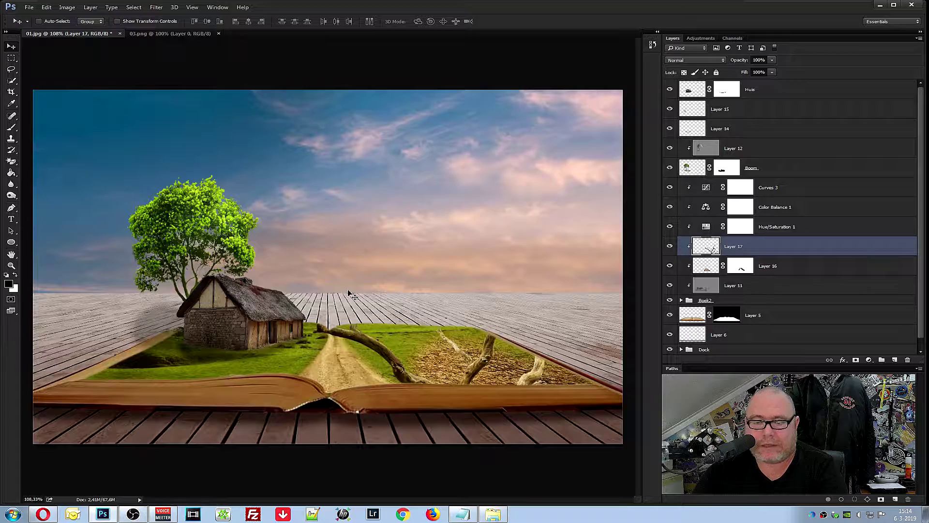
{"action": "left_click", "coordinate": [214, 34]}
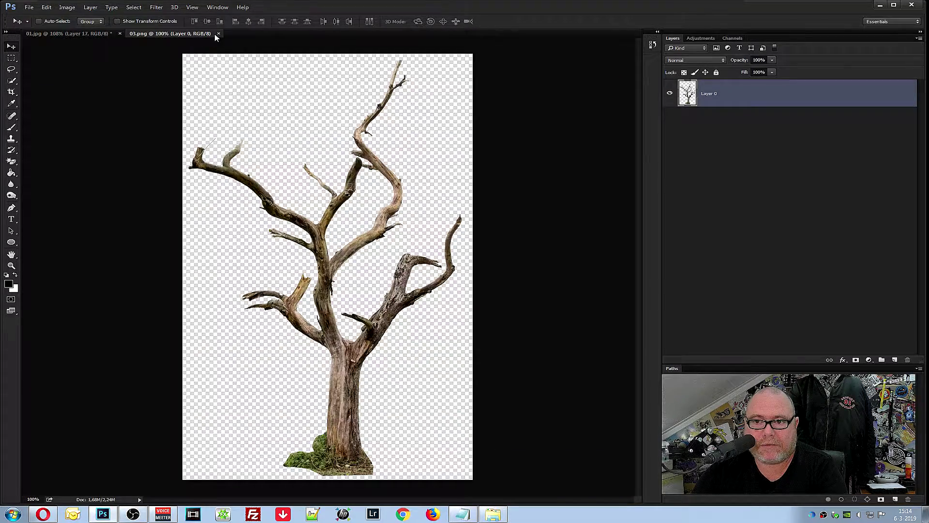
{"action": "left_click", "coordinate": [219, 33]}
{"action": "mouse_move", "coordinate": [403, 337]}
{"action": "left_mouse_down"}
{"action": "mouse_move", "coordinate": [401, 206]}
{"action": "mouse_move", "coordinate": [400, 217]}
{"action": "left_mouse_up"}
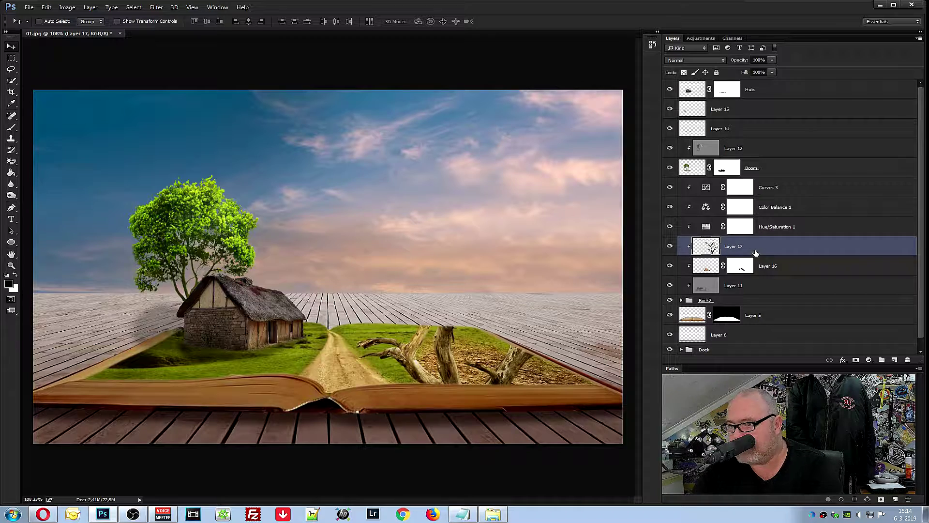
{"action": "left_click_drag", "start_coordinate": [757, 251], "coordinate": [758, 84]}
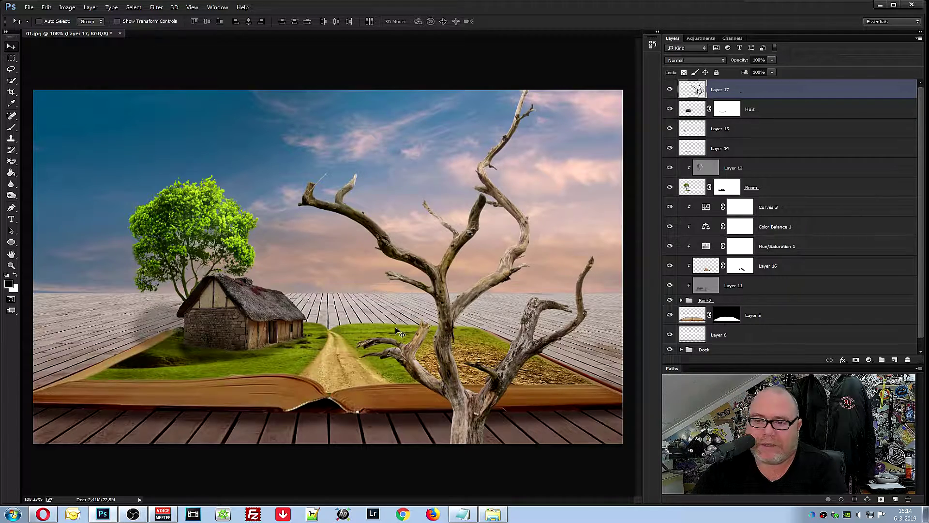
Scale the bare tree to about 36% and place it on the right page's dry soil
{"action": "key", "text": "ctrl+t"}
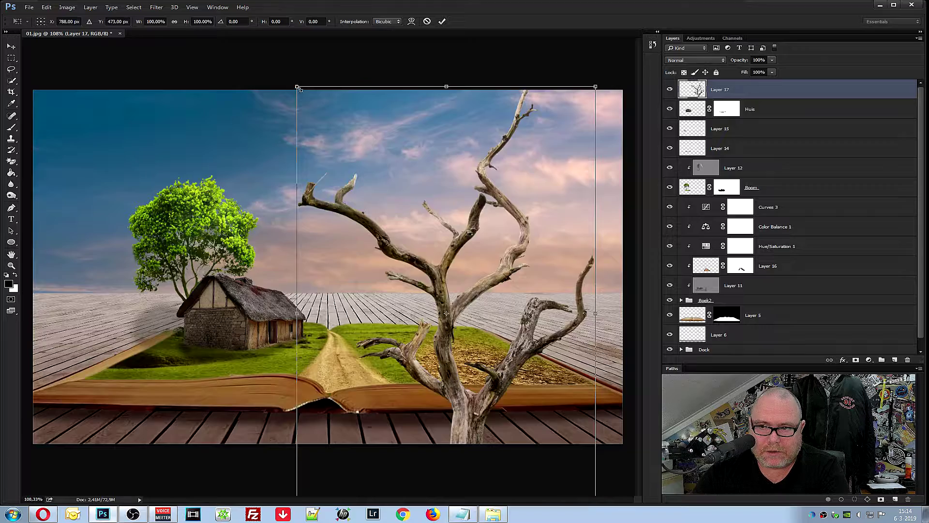
{"action": "left_click_drag", "start_coordinate": [296, 87], "coordinate": [480, 365]}
{"action": "left_click_drag", "start_coordinate": [537, 407], "coordinate": [517, 257]}
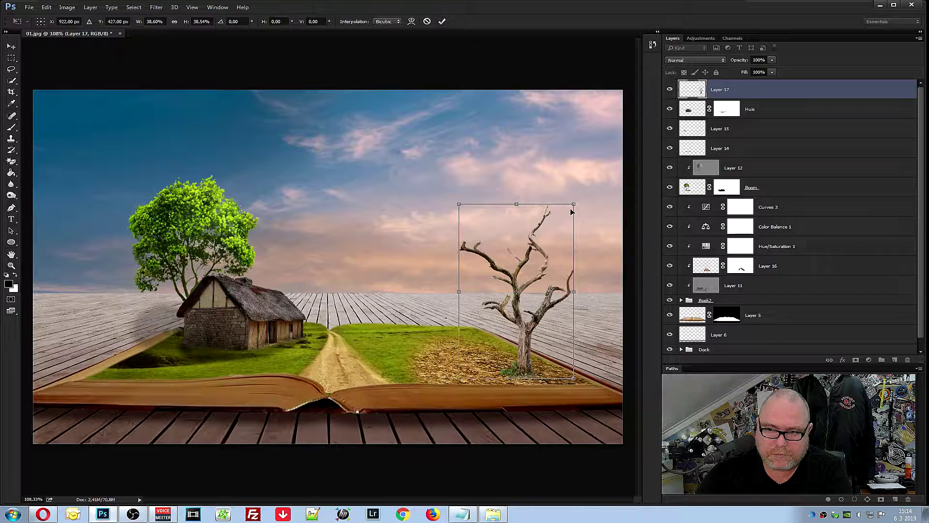
{"action": "left_click_drag", "start_coordinate": [575, 204], "coordinate": [565, 218]}
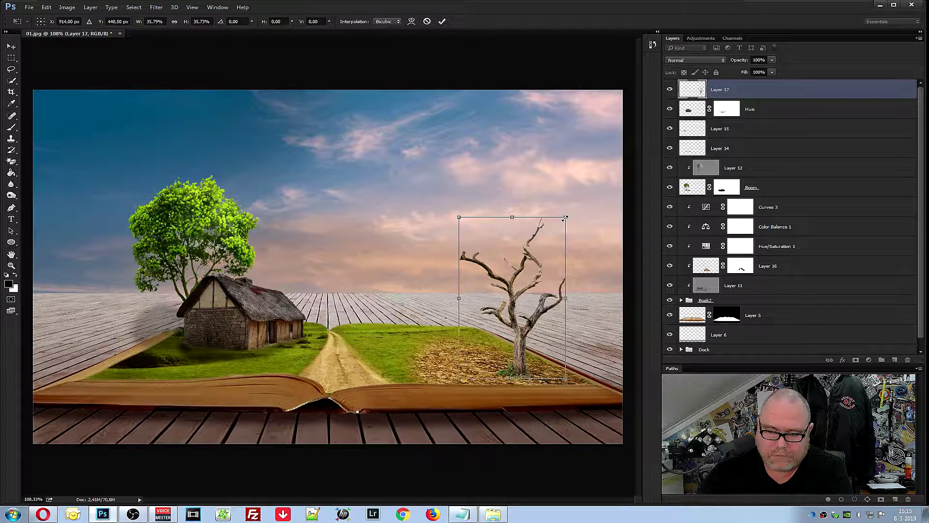
{"action": "key", "text": "Return"}
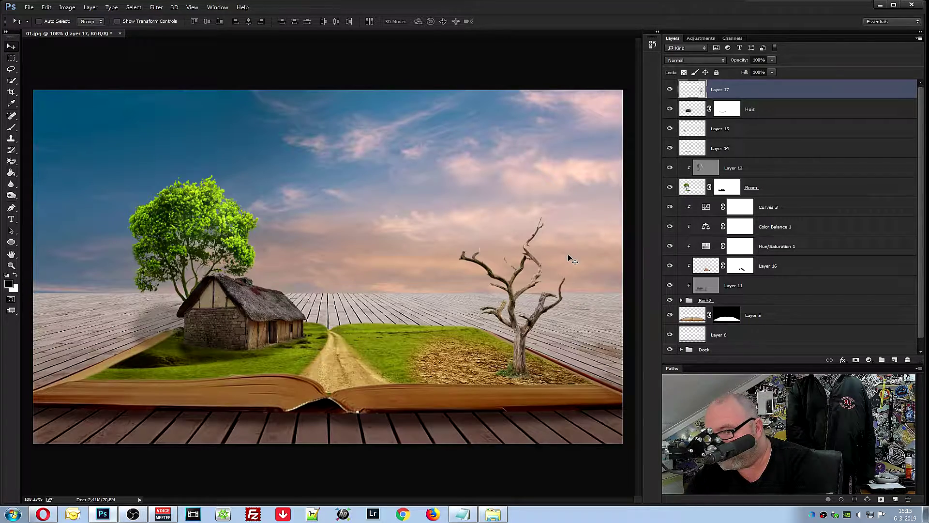
Zoom in on the bare tree and pick the Dodge tool with a 7 px brush
{"action": "scroll", "coordinate": [550, 244], "scroll_direction": "up", "scroll_amount": 5}
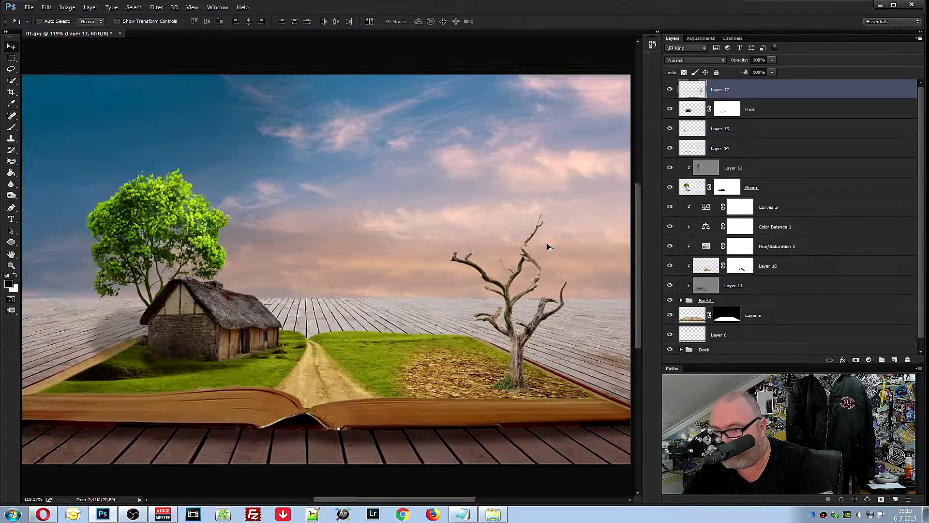
{"action": "scroll", "coordinate": [549, 244], "scroll_direction": "down", "scroll_amount": 2}
{"action": "scroll", "coordinate": [541, 251], "scroll_direction": "up", "scroll_amount": 1}
{"action": "scroll", "coordinate": [541, 251], "scroll_direction": "down", "scroll_amount": 1}
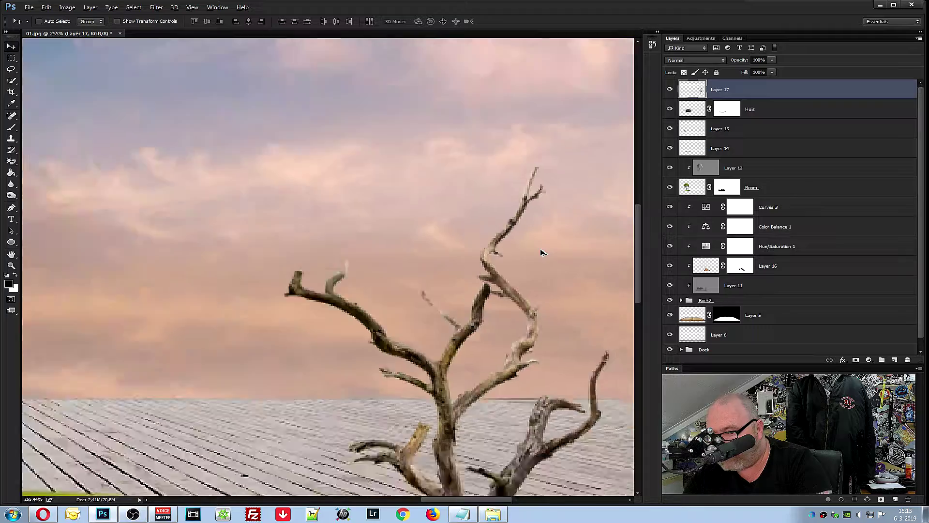
{"action": "scroll", "coordinate": [542, 253], "scroll_direction": "down", "scroll_amount": 2}
{"action": "scroll", "coordinate": [541, 253], "scroll_direction": "up", "scroll_amount": 1}
{"action": "scroll", "coordinate": [542, 253], "scroll_direction": "up", "scroll_amount": 4}
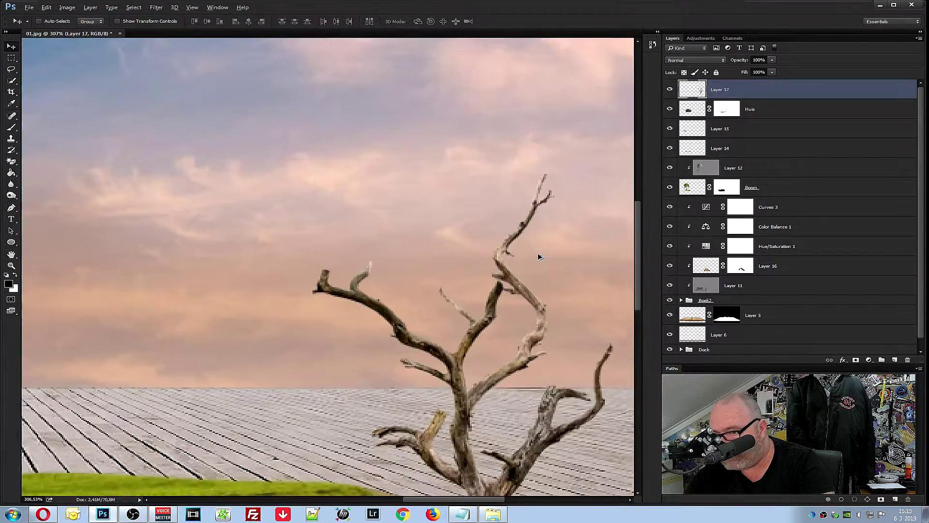
{"action": "scroll", "coordinate": [538, 259], "scroll_direction": "down", "scroll_amount": 4}
{"action": "scroll", "coordinate": [536, 262], "scroll_direction": "down", "scroll_amount": 3}
{"action": "scroll", "coordinate": [523, 260], "scroll_direction": "up", "scroll_amount": 1}
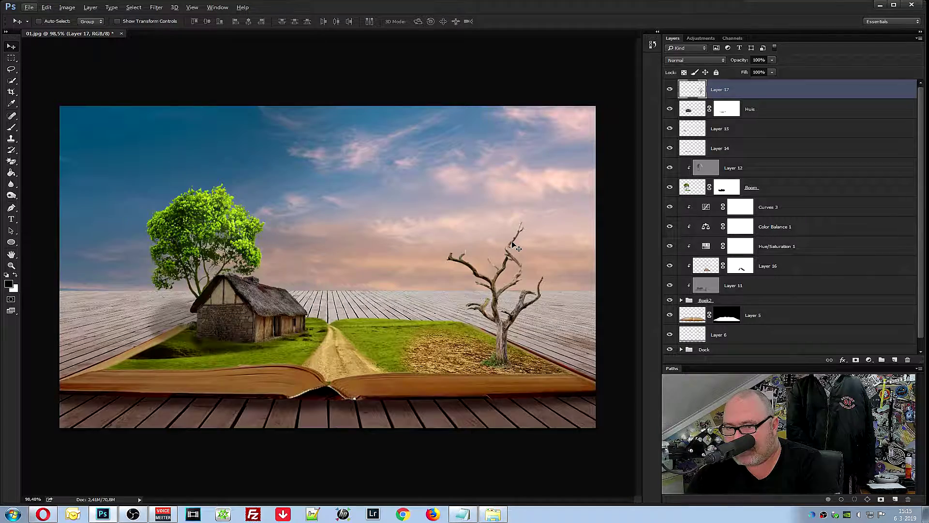
{"action": "scroll", "coordinate": [517, 253], "scroll_direction": "up", "scroll_amount": 2}
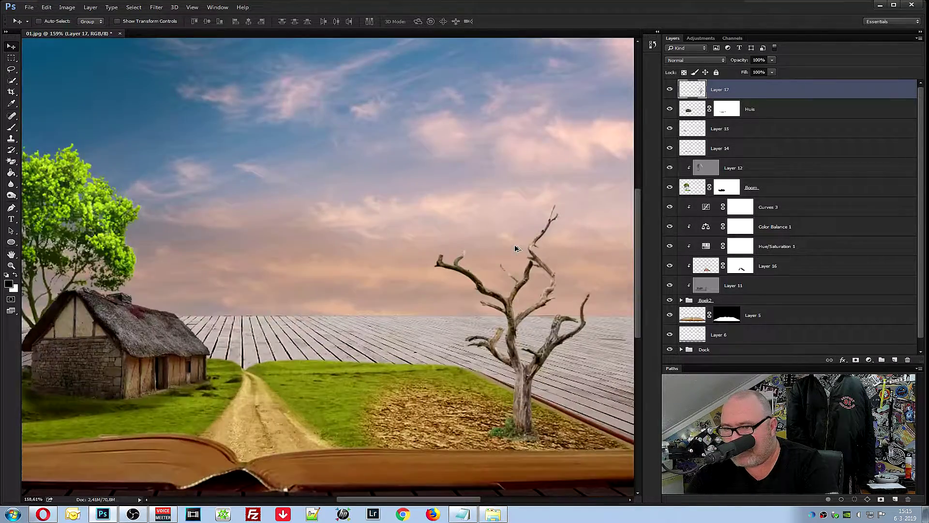
{"action": "scroll", "coordinate": [527, 248], "scroll_direction": "up", "scroll_amount": 3}
{"action": "scroll", "coordinate": [542, 242], "scroll_direction": "up", "scroll_amount": 2}
{"action": "scroll", "coordinate": [562, 233], "scroll_direction": "up", "scroll_amount": 2}
{"action": "scroll", "coordinate": [560, 234], "scroll_direction": "down", "scroll_amount": 1}
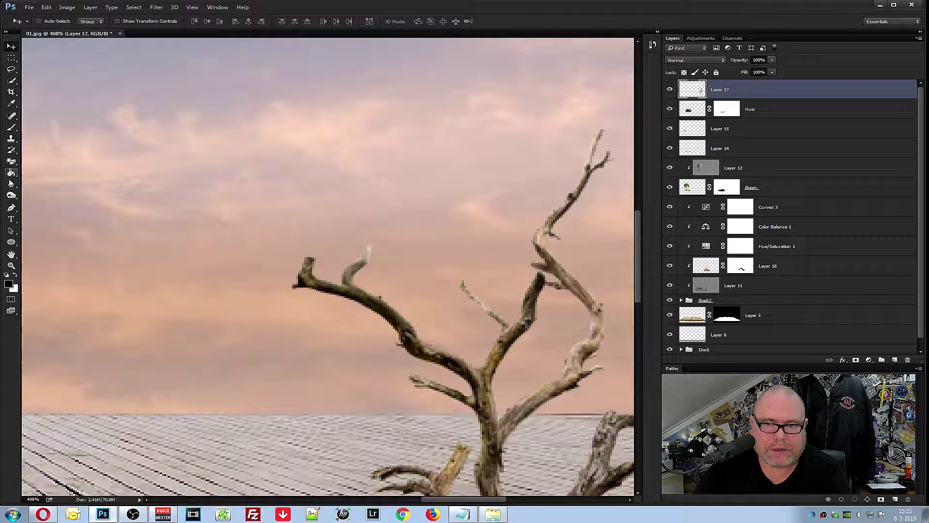
{"action": "left_click", "coordinate": [11, 195]}
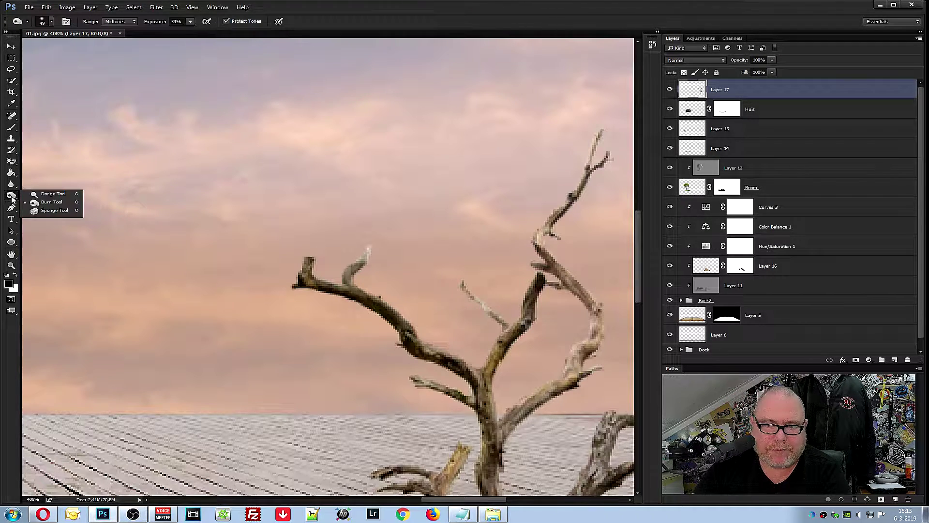
{"action": "left_click", "coordinate": [44, 195]}
{"action": "left_click", "coordinate": [51, 22]}
{"action": "left_click_drag", "start_coordinate": [60, 49], "coordinate": [58, 49]}
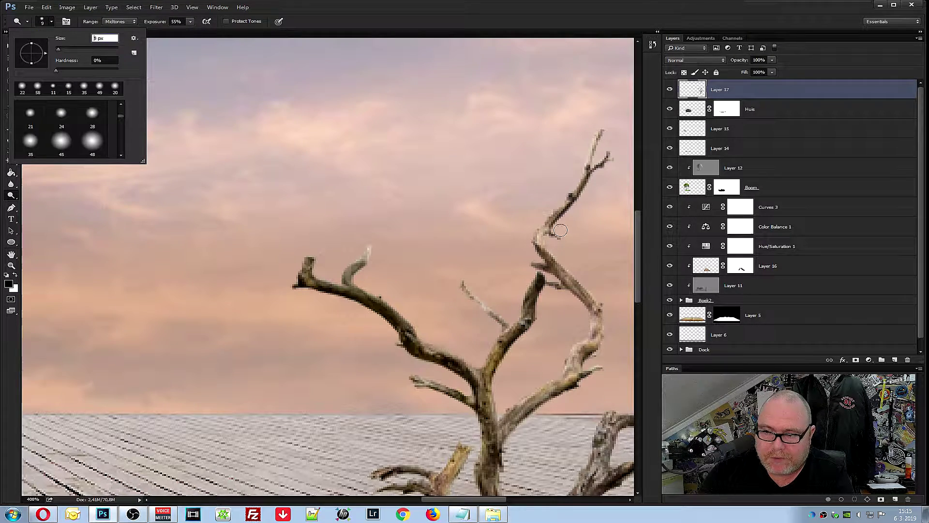
{"action": "type", "text": "7"}
{"action": "key", "text": "Return"}
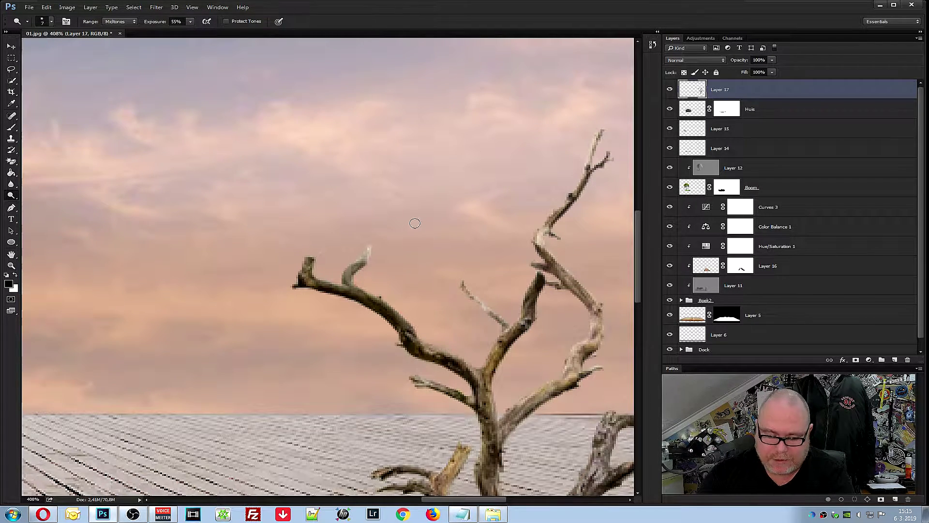
Switch to the Burn tool with a 3 px brush and darken a pale thin branch
{"action": "right_click", "coordinate": [13, 196]}
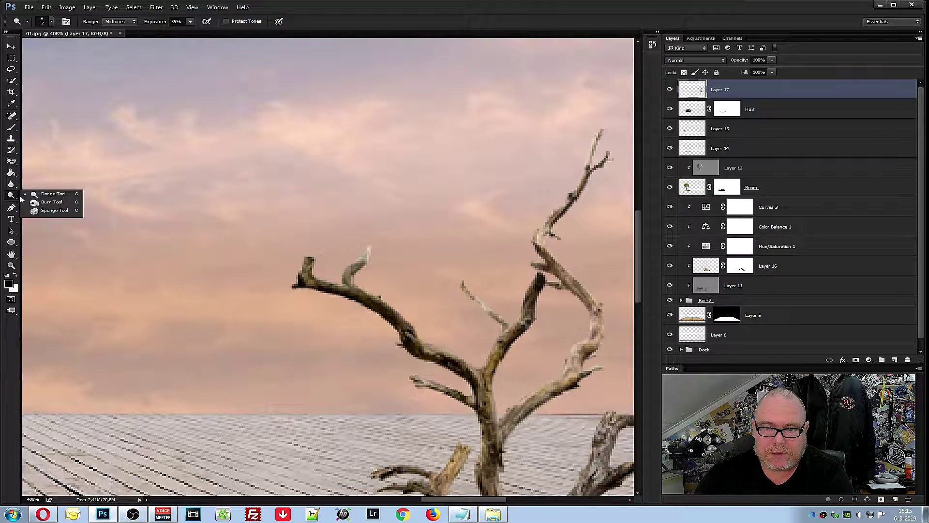
{"action": "left_click", "coordinate": [50, 202]}
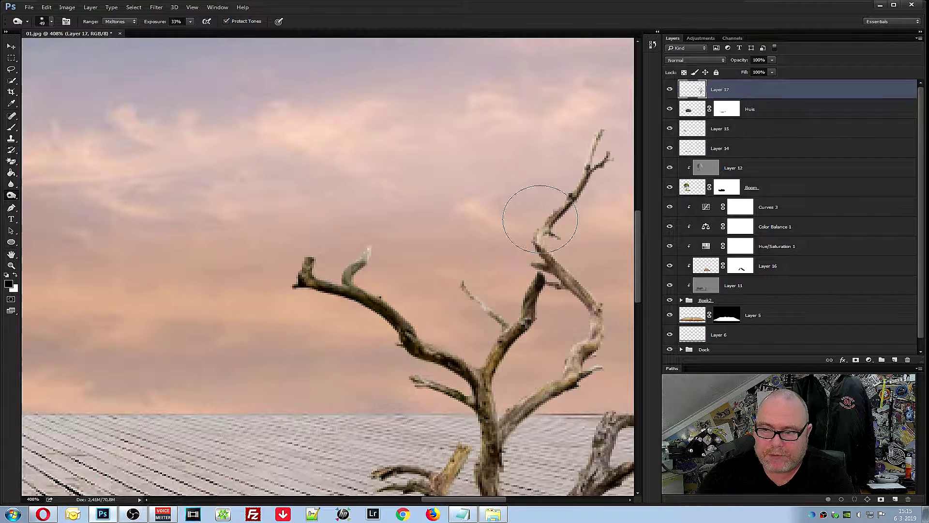
{"action": "left_click", "coordinate": [51, 21]}
{"action": "type", "text": "7"}
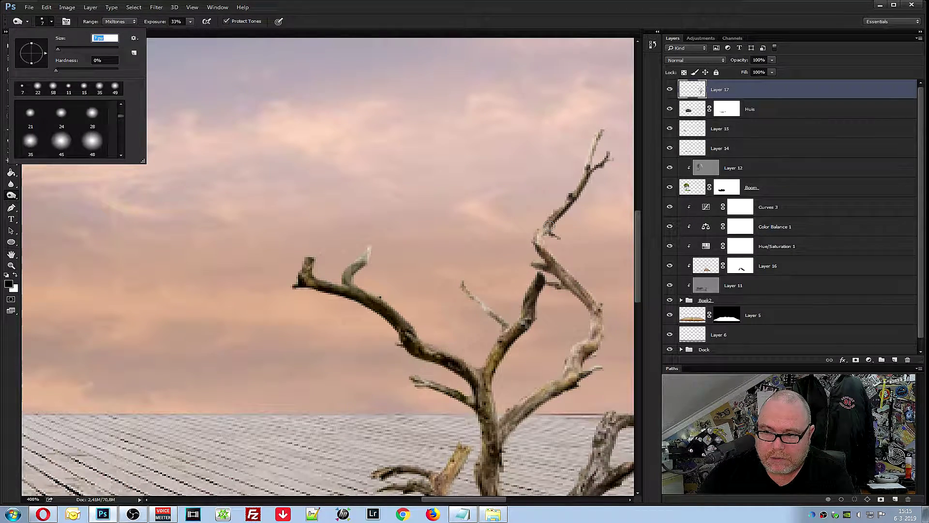
{"action": "type", "text": "3"}
{"action": "key", "text": "Return"}
{"action": "left_click_drag", "start_coordinate": [540, 234], "coordinate": [541, 234]}
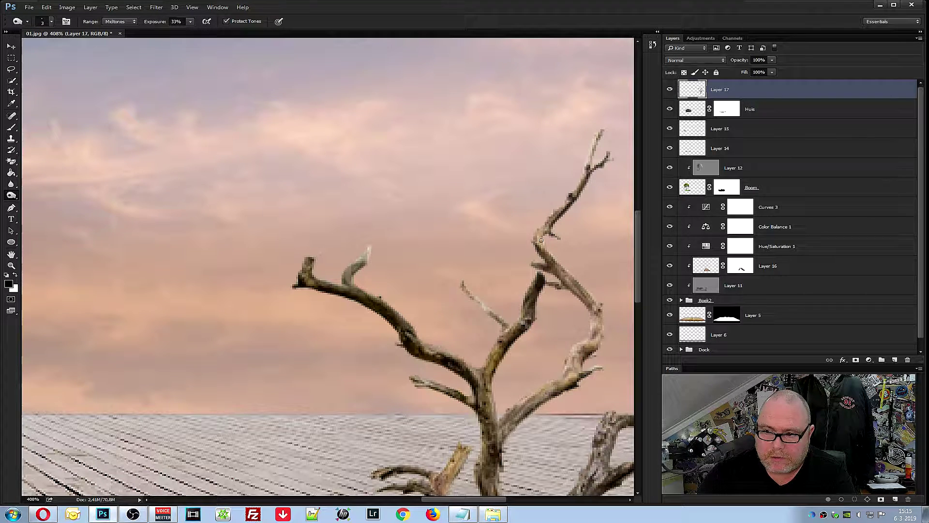
{"action": "left_click_drag", "start_coordinate": [539, 232], "coordinate": [537, 243]}
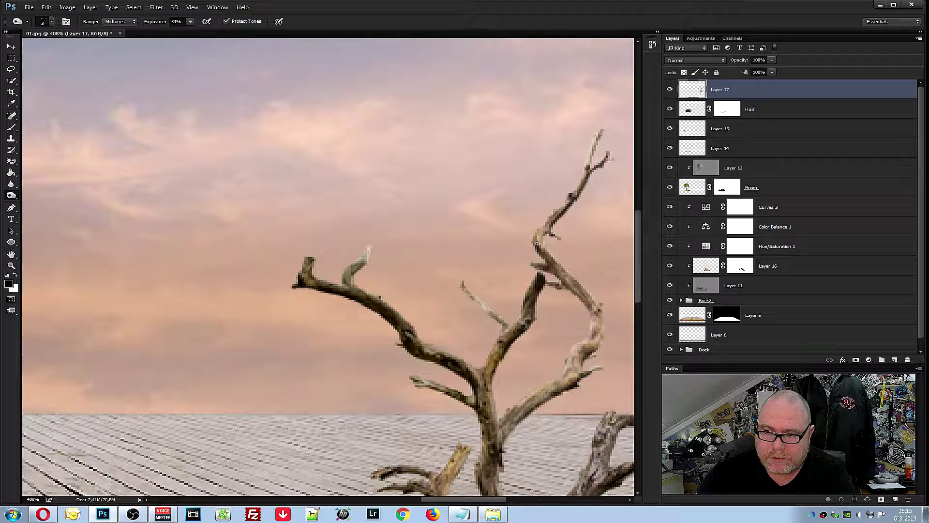
Burn another pale spot on the tree's branches, then fit the image to the window
{"action": "scroll", "coordinate": [439, 245], "scroll_direction": "down", "scroll_amount": 1}
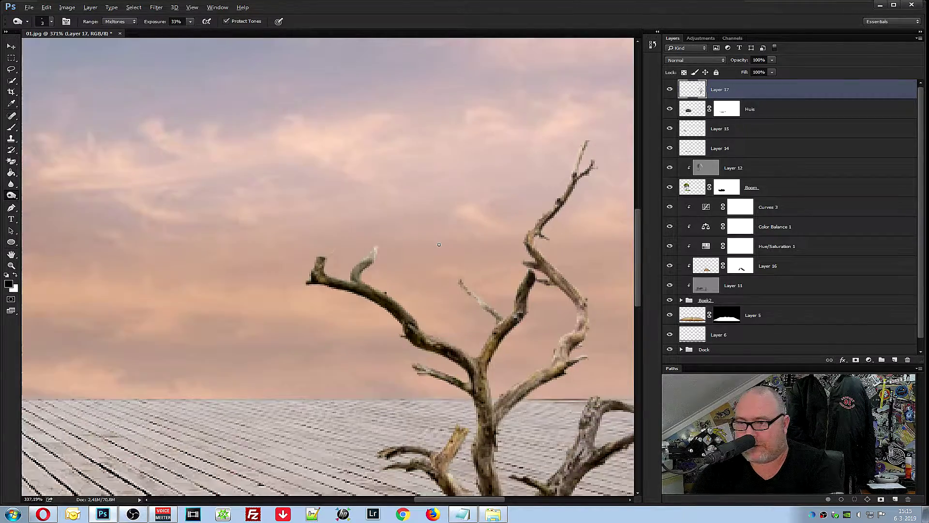
{"action": "scroll", "coordinate": [439, 244], "scroll_direction": "down", "scroll_amount": 2}
{"action": "scroll", "coordinate": [439, 245], "scroll_direction": "down", "scroll_amount": 2}
{"action": "scroll", "coordinate": [439, 244], "scroll_direction": "down", "scroll_amount": 1}
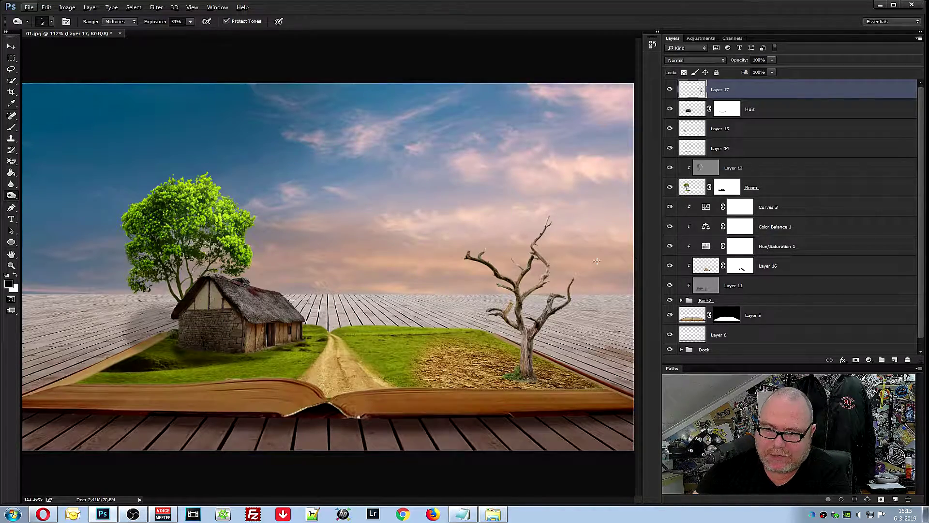
{"action": "scroll", "coordinate": [584, 303], "scroll_direction": "up", "scroll_amount": 3}
{"action": "scroll", "coordinate": [584, 304], "scroll_direction": "up", "scroll_amount": 2}
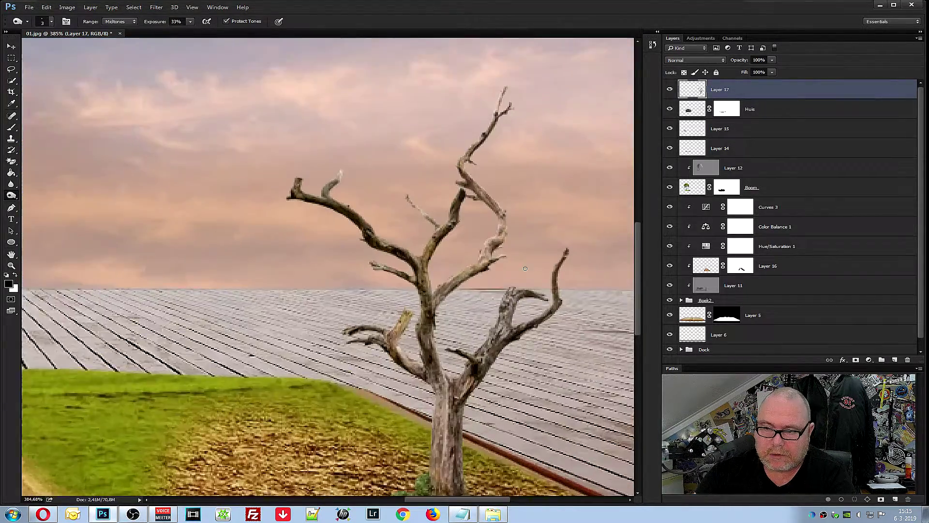
{"action": "scroll", "coordinate": [584, 303], "scroll_direction": "up", "scroll_amount": 2}
{"action": "left_click_drag", "start_coordinate": [493, 227], "coordinate": [469, 252]}
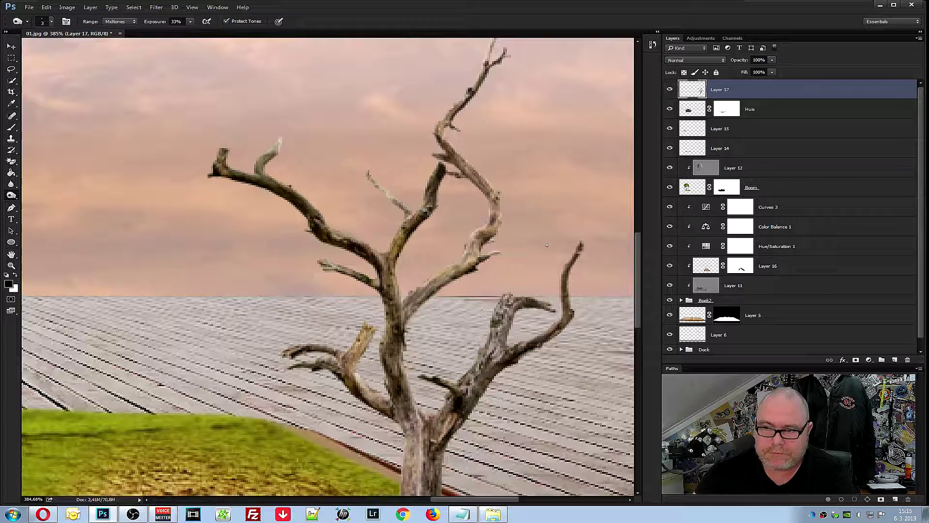
{"action": "scroll", "coordinate": [508, 232], "scroll_direction": "down", "scroll_amount": 1}
{"action": "scroll", "coordinate": [532, 242], "scroll_direction": "down", "scroll_amount": 3}
{"action": "scroll", "coordinate": [553, 249], "scroll_direction": "down", "scroll_amount": 2}
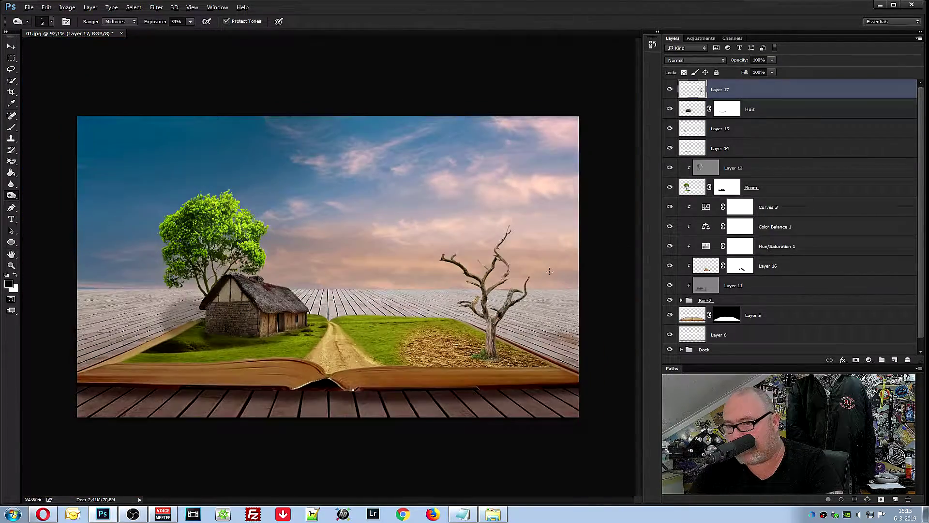
{"action": "key", "text": "ctrl+0"}
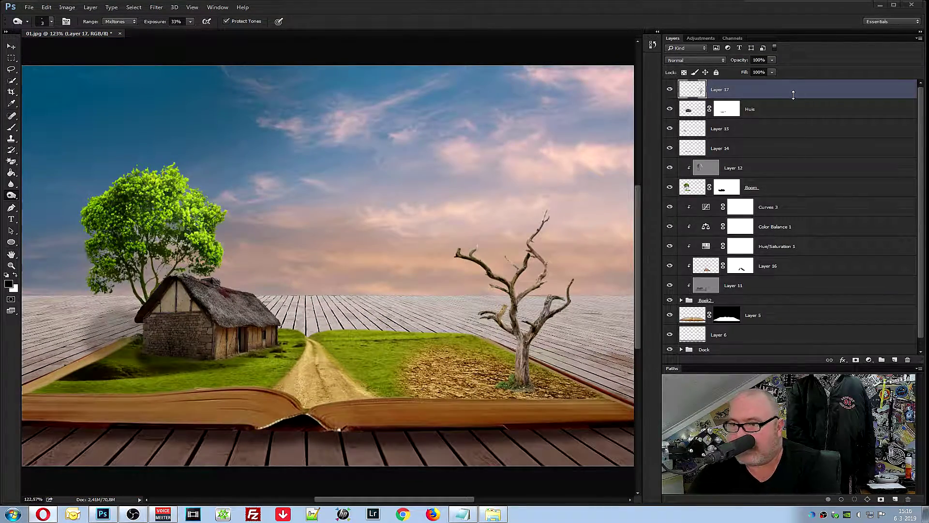
Add a Levels adjustment clipped to Layer 17 with midtone gamma 0.82, then close Properties
{"action": "left_click", "coordinate": [869, 360]}
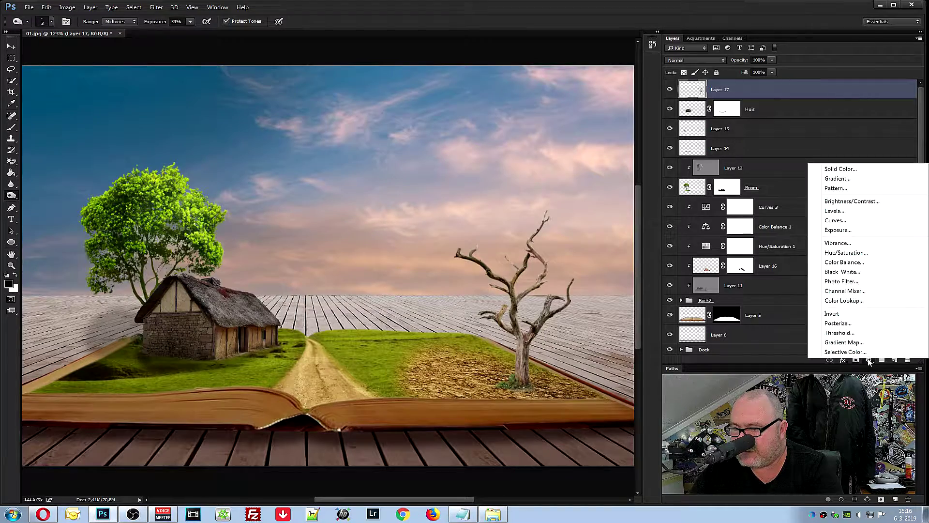
{"action": "left_click", "coordinate": [842, 211]}
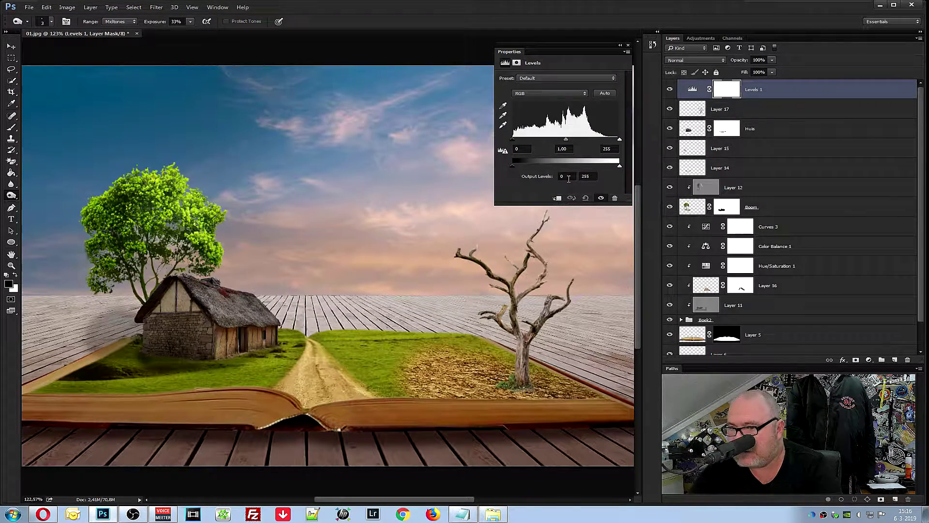
{"action": "left_click", "coordinate": [559, 202]}
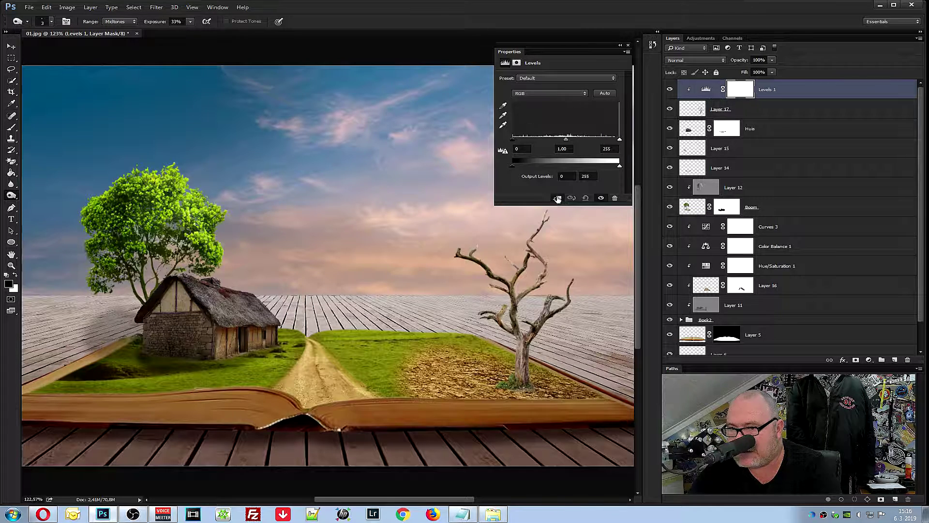
{"action": "left_click_drag", "start_coordinate": [565, 139], "coordinate": [572, 142]}
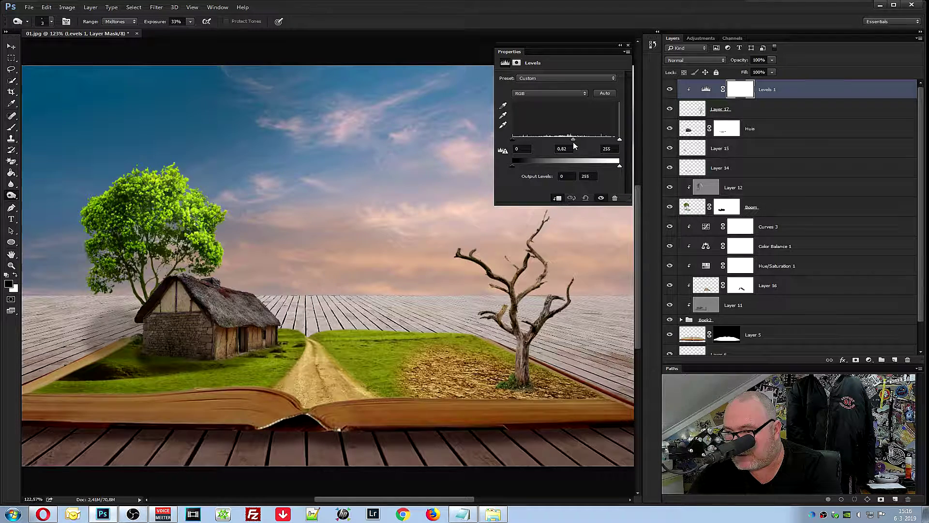
{"action": "right_click", "coordinate": [589, 47]}
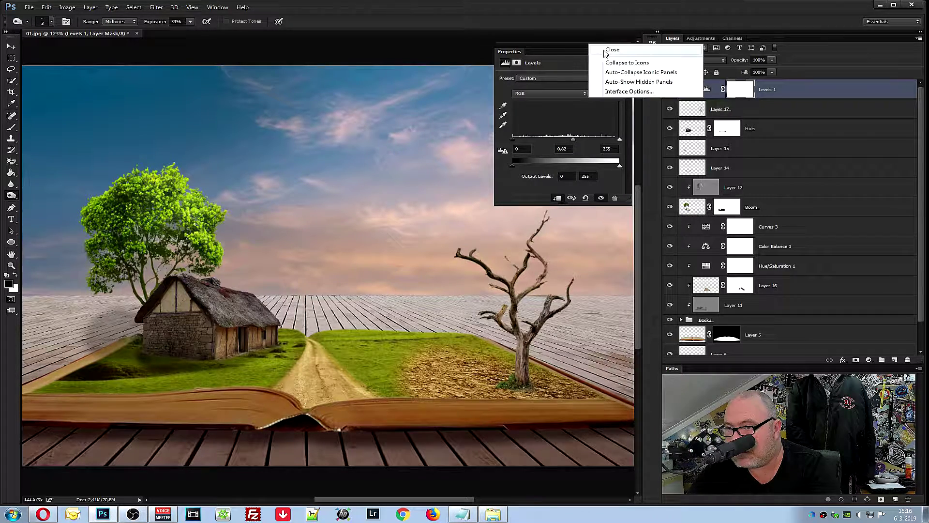
{"action": "left_click", "coordinate": [605, 48]}
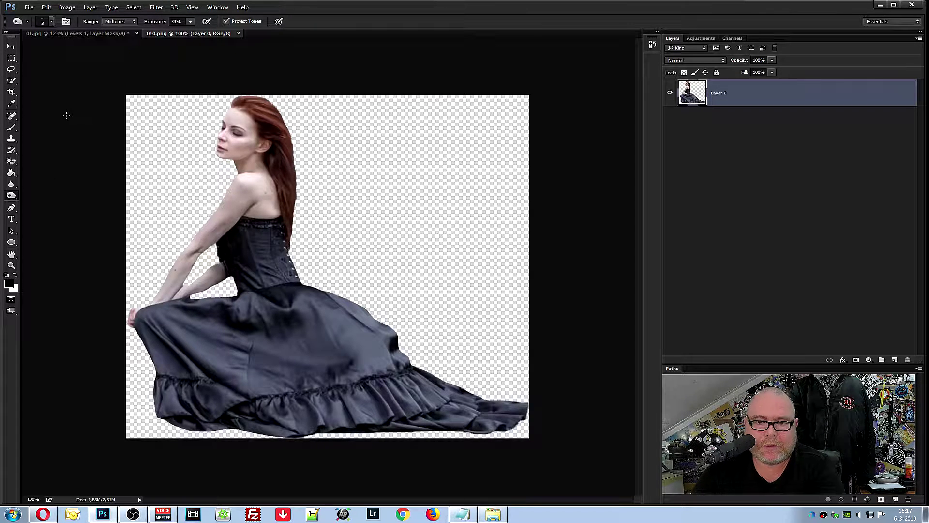
Drag the seated woman from 010.png into the book composite as Layer 18
{"action": "left_click_drag", "start_coordinate": [11, 161], "coordinate": [42, 177]}
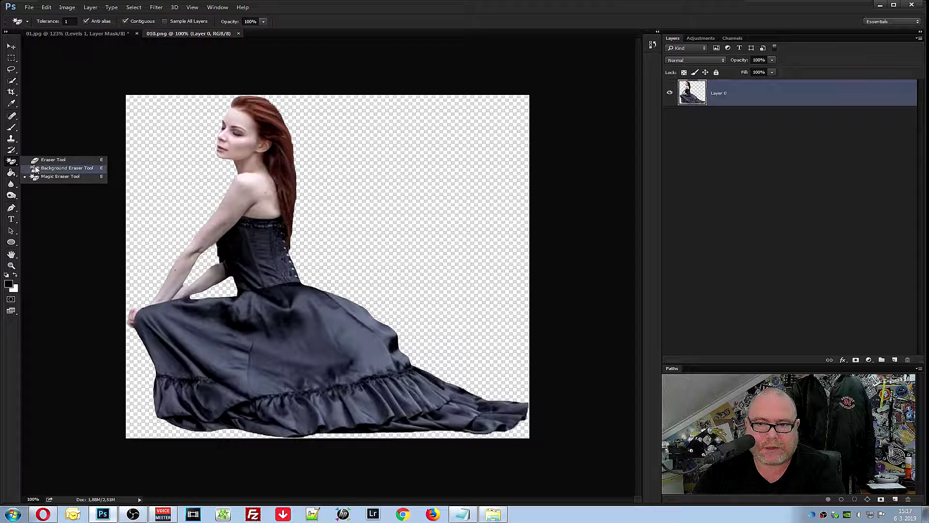
{"action": "left_click", "coordinate": [11, 57]}
{"action": "left_click", "coordinate": [14, 48]}
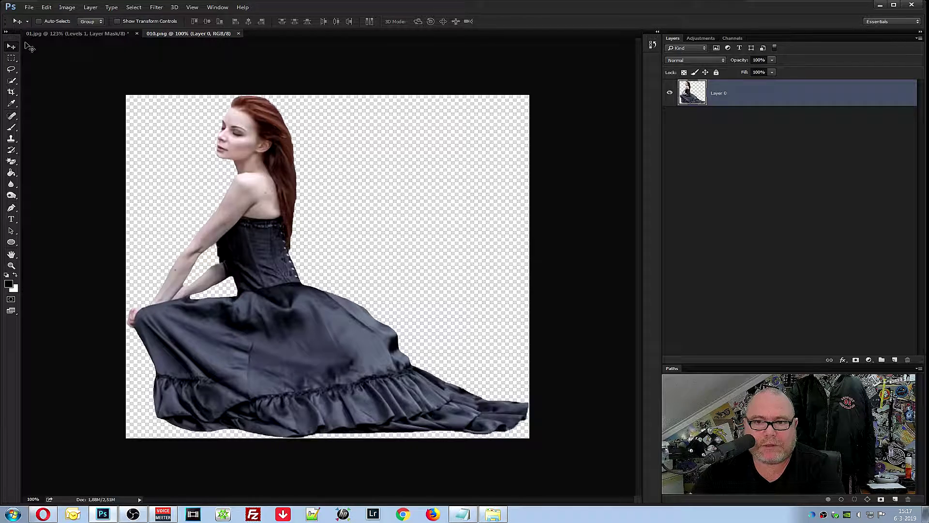
{"action": "mouse_move", "coordinate": [256, 180]}
{"action": "left_mouse_down"}
{"action": "mouse_move", "coordinate": [150, 107]}
{"action": "mouse_move", "coordinate": [83, 37]}
{"action": "left_mouse_up"}
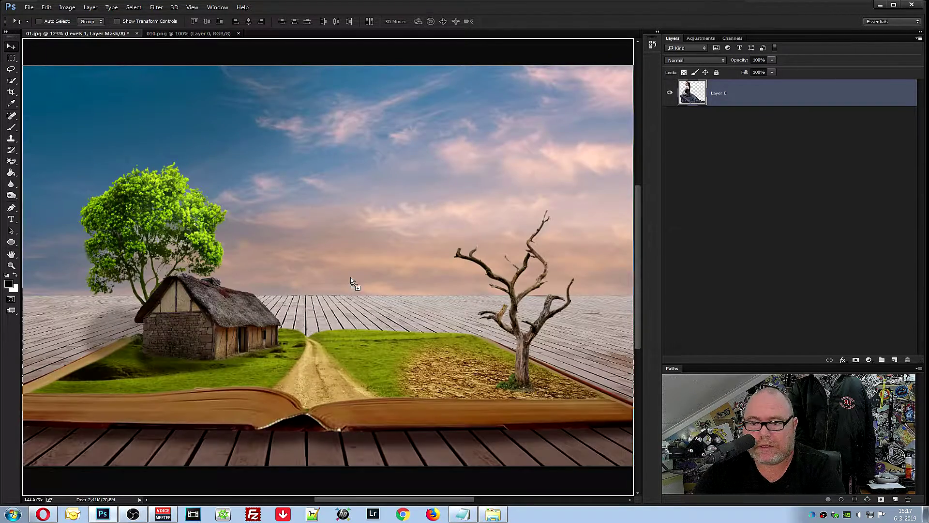
{"action": "mouse_move", "coordinate": [83, 37]}
{"action": "left_mouse_down"}
{"action": "mouse_move", "coordinate": [424, 340]}
{"action": "mouse_move", "coordinate": [382, 191]}
{"action": "left_mouse_up"}
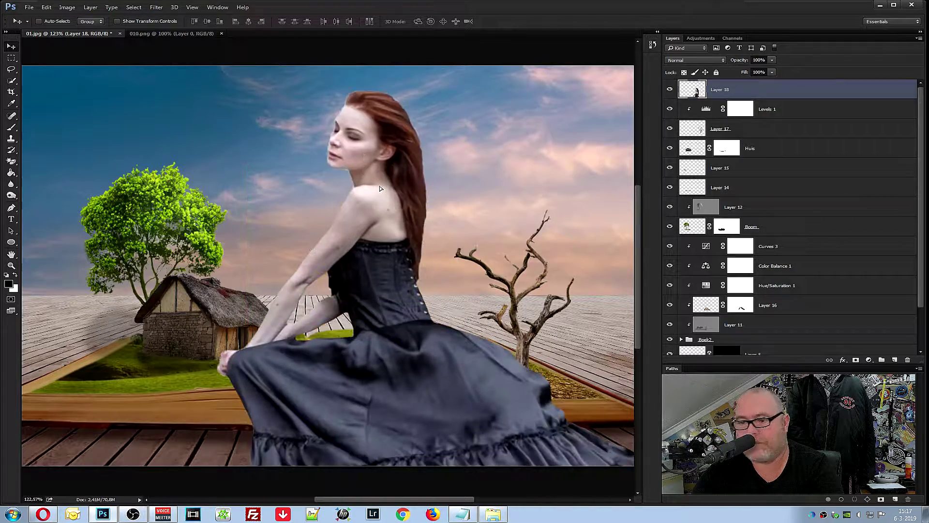
Scale the woman to about 13% and set her beside the bare tree
{"action": "key", "text": "ctrl+t"}
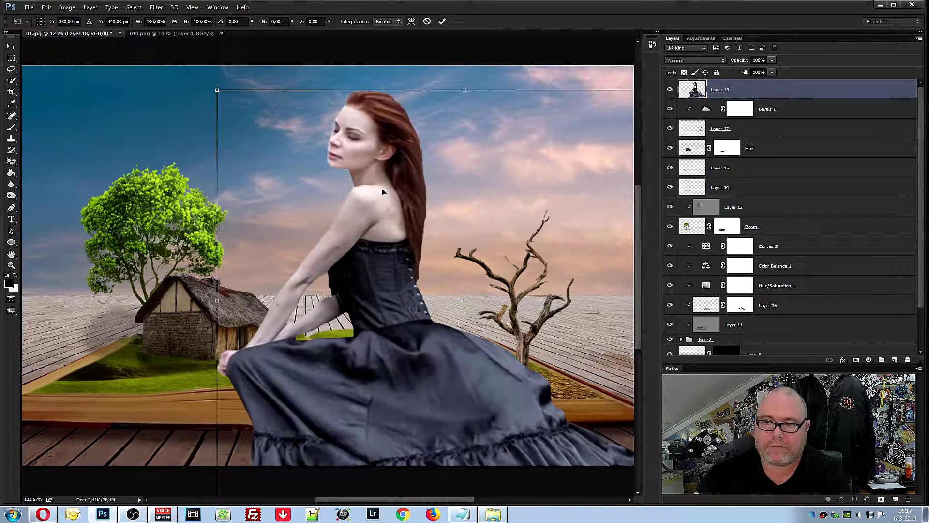
{"action": "left_click_drag", "start_coordinate": [212, 90], "coordinate": [489, 371]}
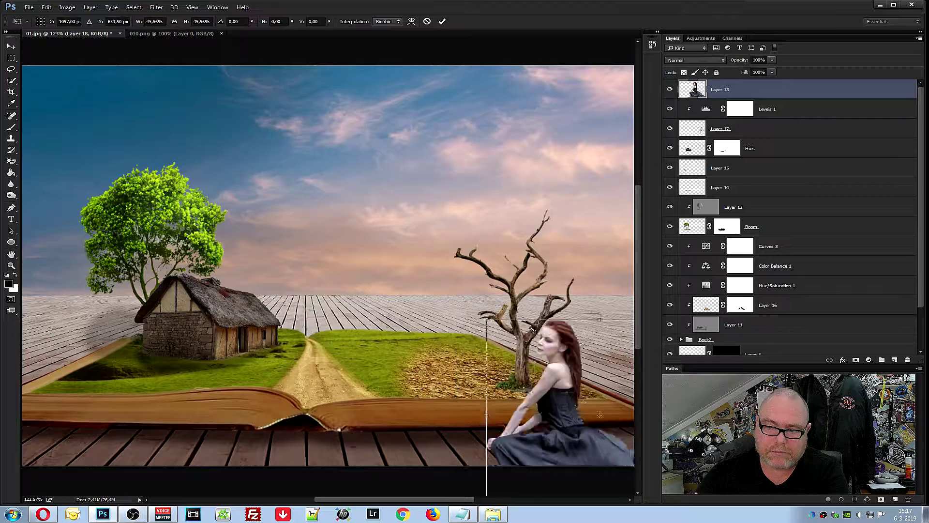
{"action": "left_click_drag", "start_coordinate": [553, 387], "coordinate": [399, 280]}
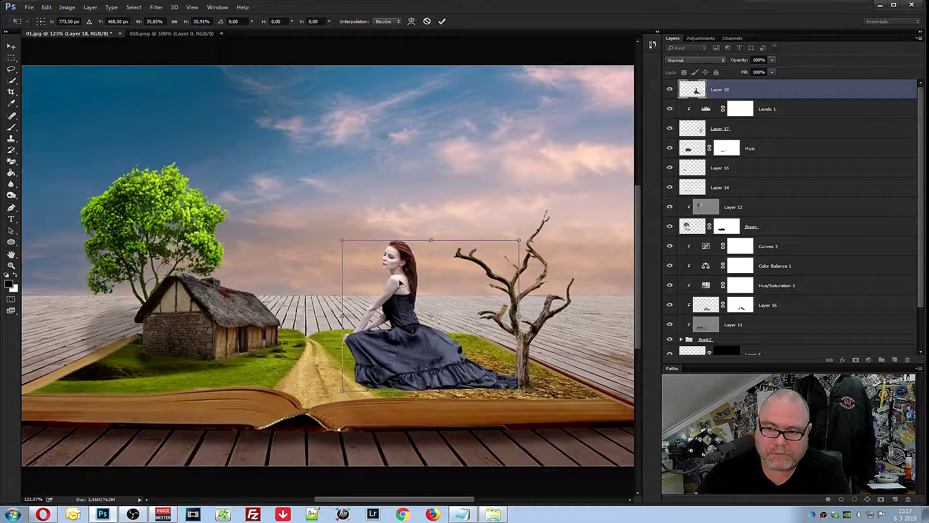
{"action": "left_click_drag", "start_coordinate": [344, 239], "coordinate": [455, 372]}
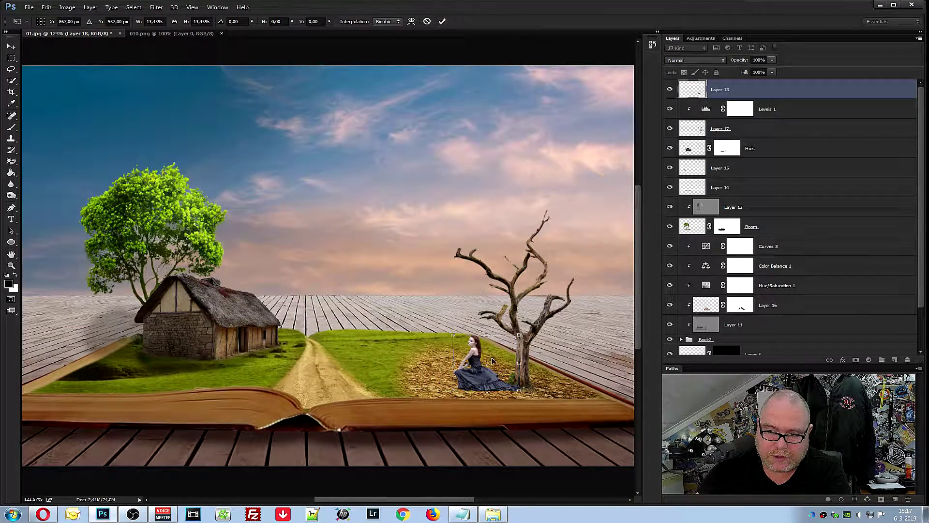
{"action": "left_click_drag", "start_coordinate": [455, 372], "coordinate": [441, 369]}
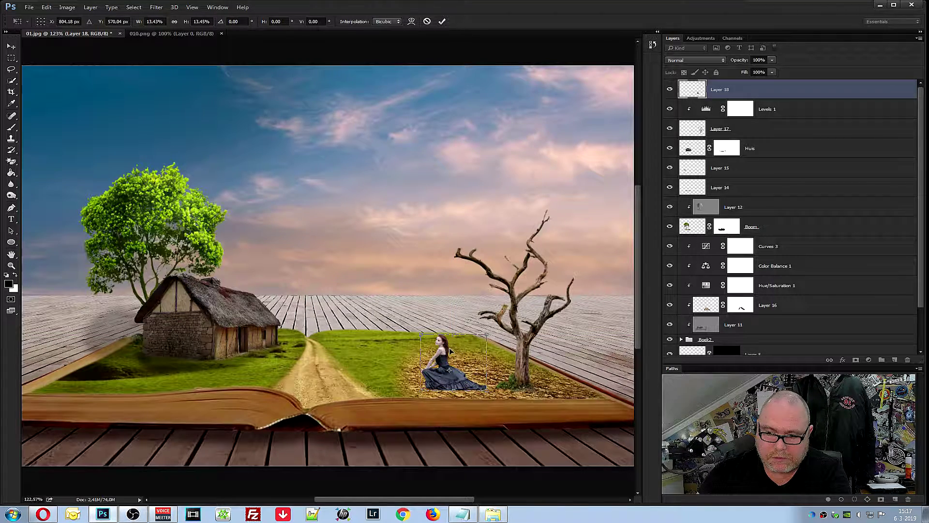
{"action": "left_click_drag", "start_coordinate": [449, 350], "coordinate": [453, 360]}
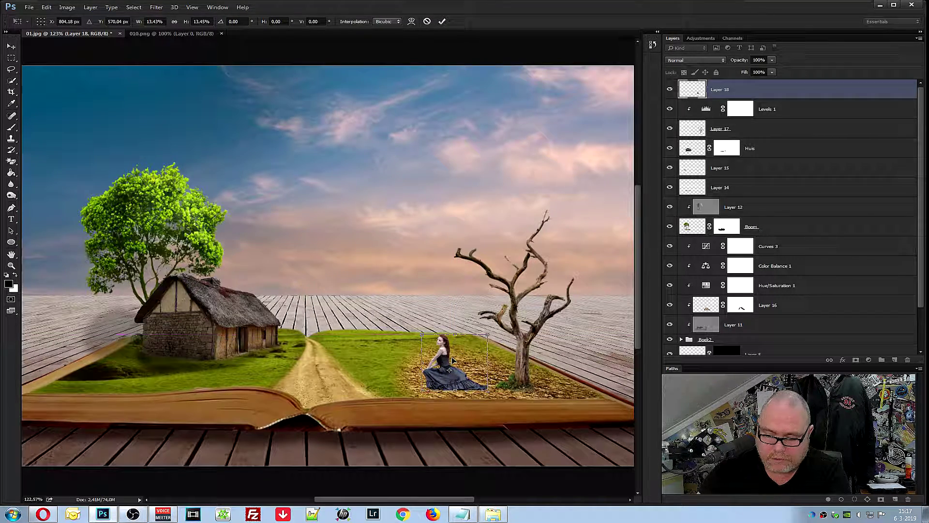
{"action": "key", "text": "Return"}
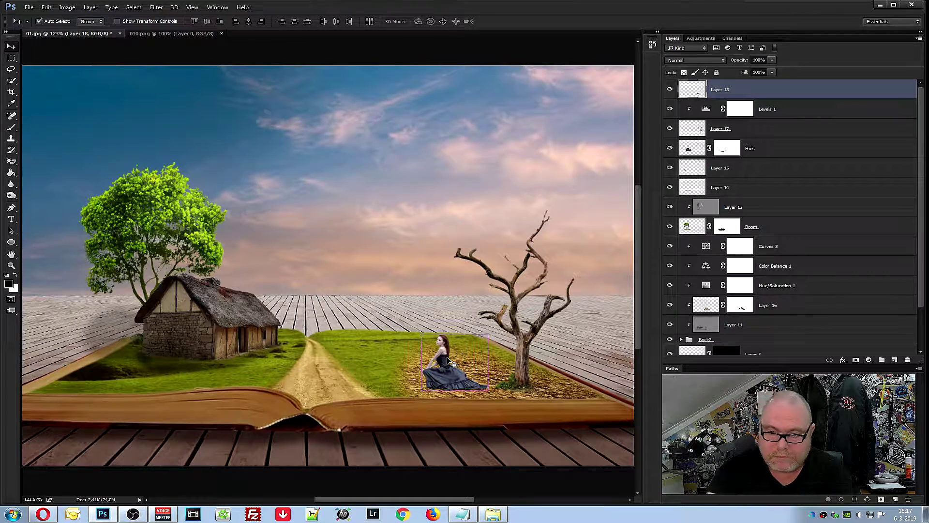
Shrink the woman slightly more and nudge her down and right
{"action": "key", "text": "ctrl+t"}
{"action": "left_click_drag", "start_coordinate": [421, 330], "coordinate": [435, 341]}
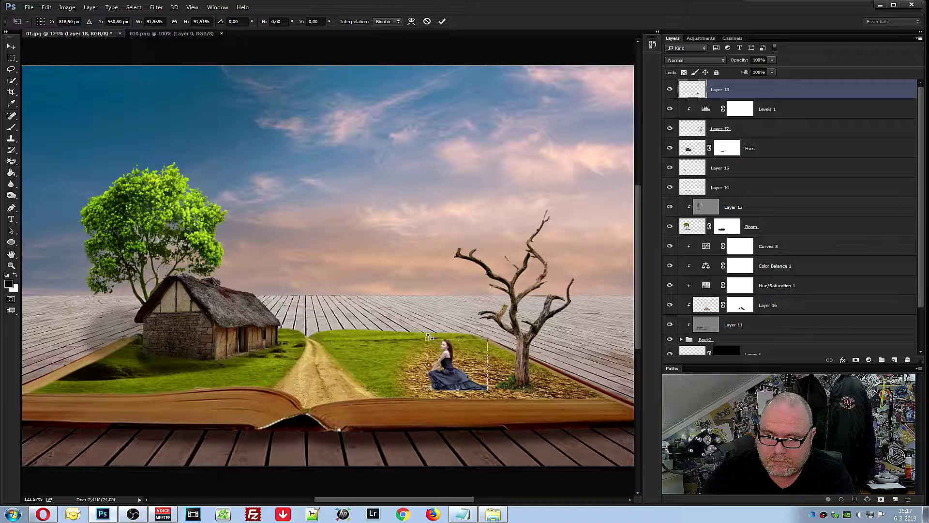
{"action": "key", "text": "Return"}
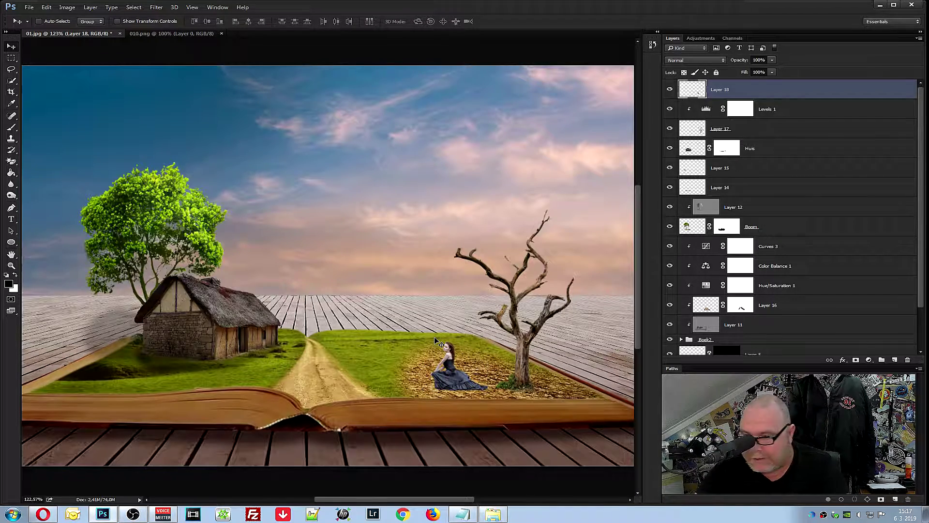
{"action": "left_click_drag", "start_coordinate": [453, 373], "coordinate": [448, 375]}
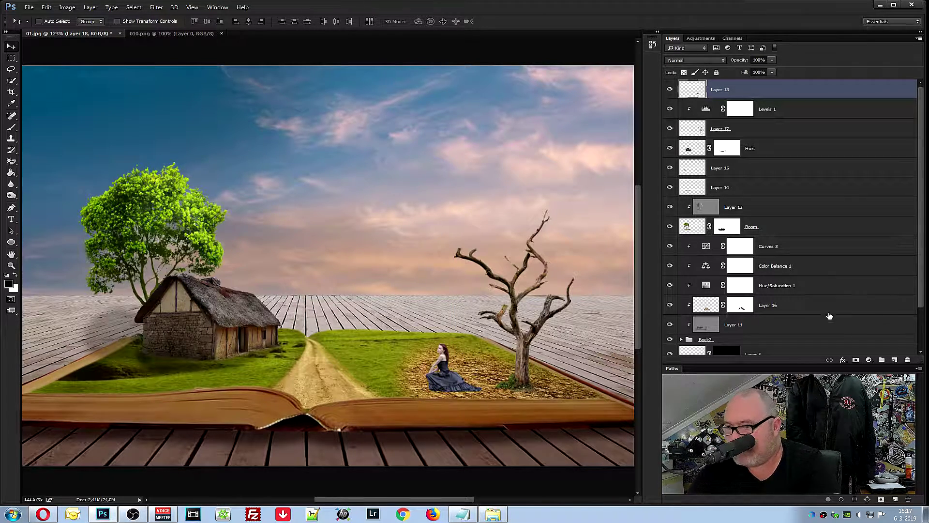
Add a Levels adjustment clipped to Layer 18, setting the woman's midtone gamma to 0.84
{"action": "left_click", "coordinate": [870, 360]}
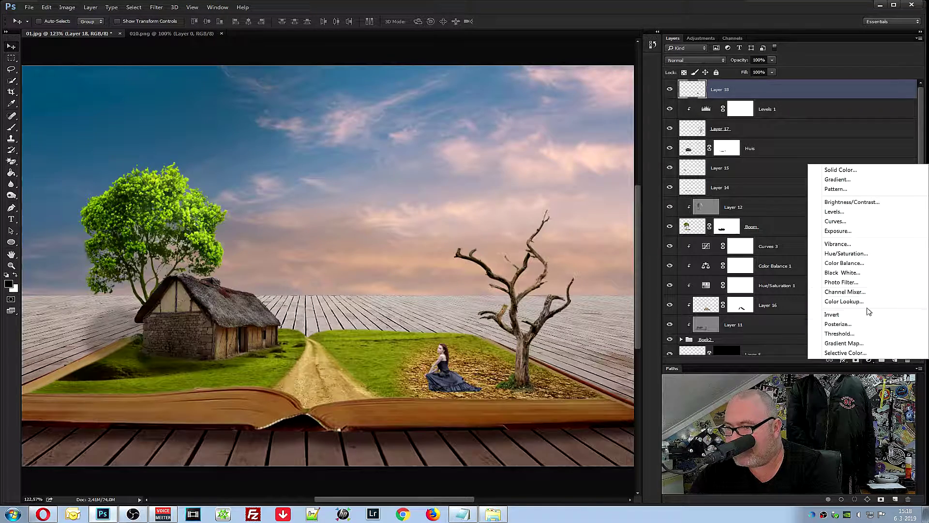
{"action": "left_click", "coordinate": [834, 212]}
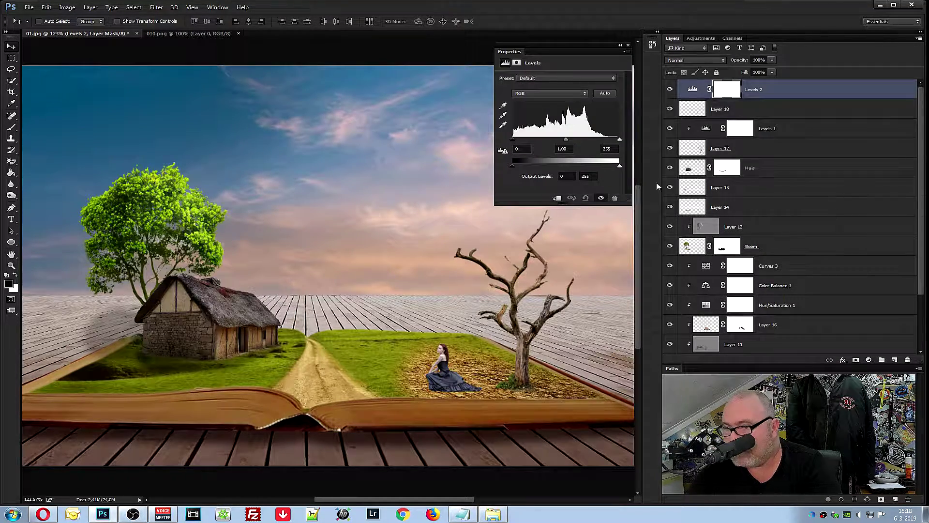
{"action": "left_click", "coordinate": [557, 198]}
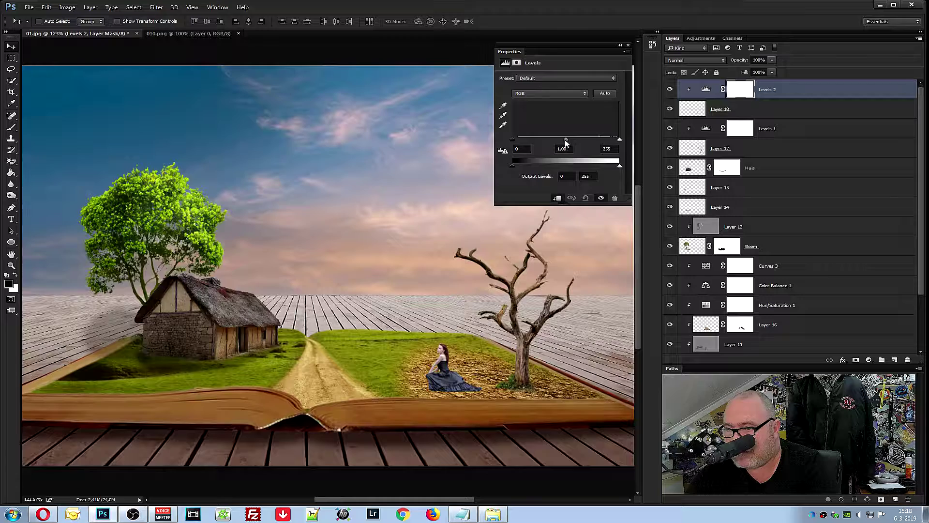
{"action": "left_click_drag", "start_coordinate": [565, 139], "coordinate": [567, 141]}
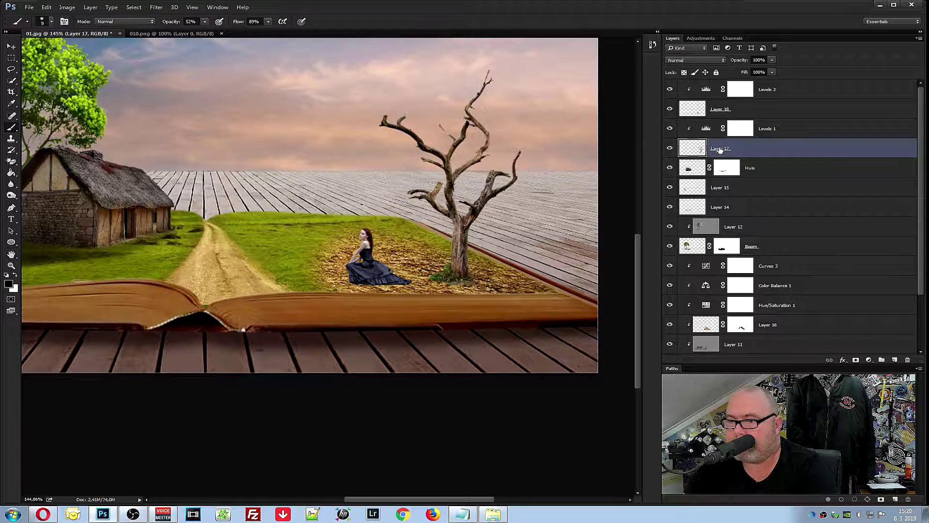
Rename Layer 17 to 'Tree' and the woman's layer to 'Vrouw', then add a new layer above it
{"action": "double_click", "coordinate": [721, 149]}
{"action": "type", "text": "Tree"}
{"action": "key", "text": "Return"}
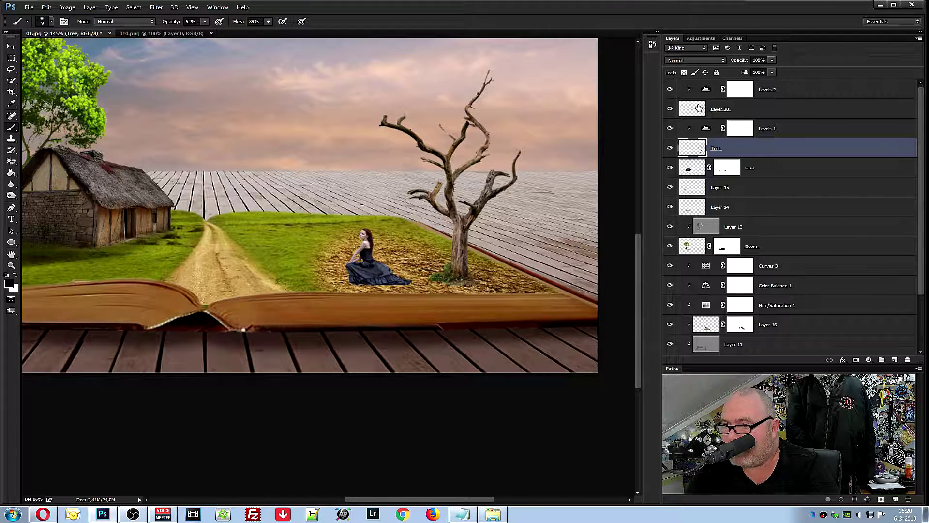
{"action": "left_click", "coordinate": [670, 109]}
{"action": "double_click", "coordinate": [721, 109]}
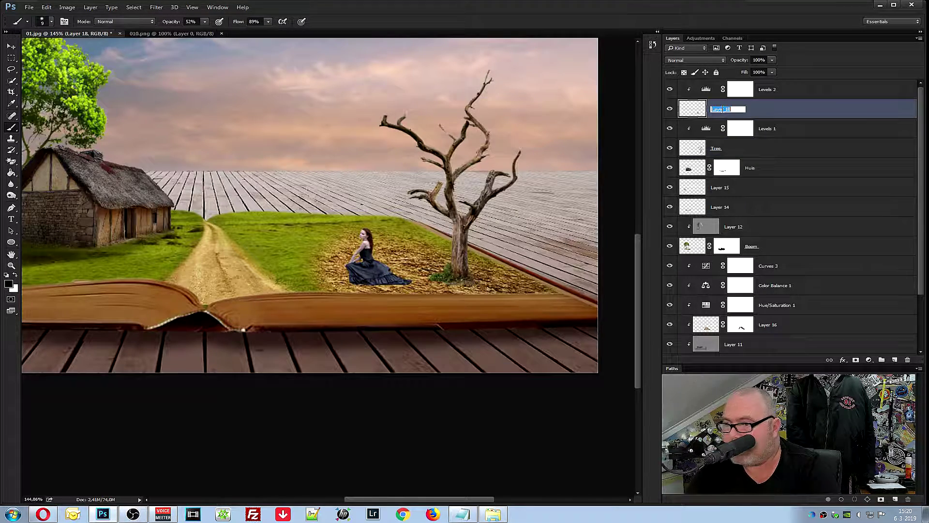
{"action": "type", "text": "Vr"}
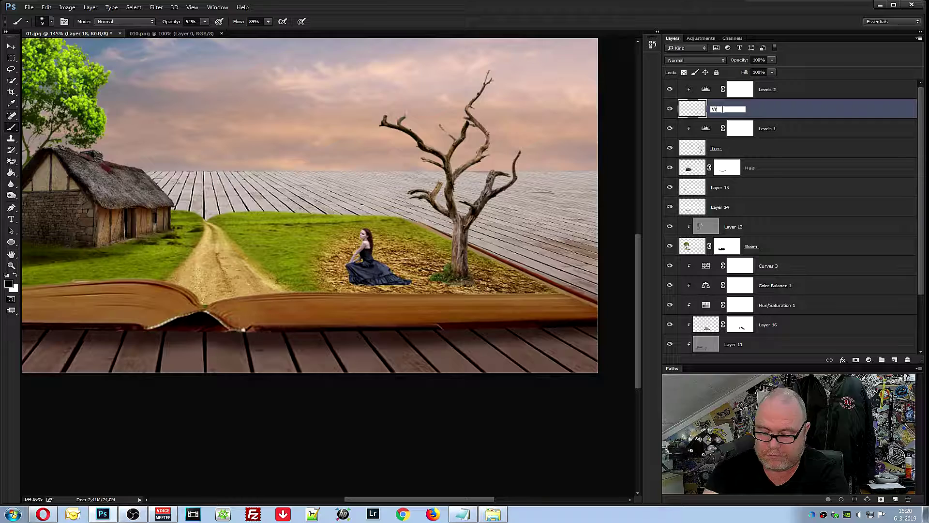
{"action": "type", "text": "ouw"}
{"action": "key", "text": "Return"}
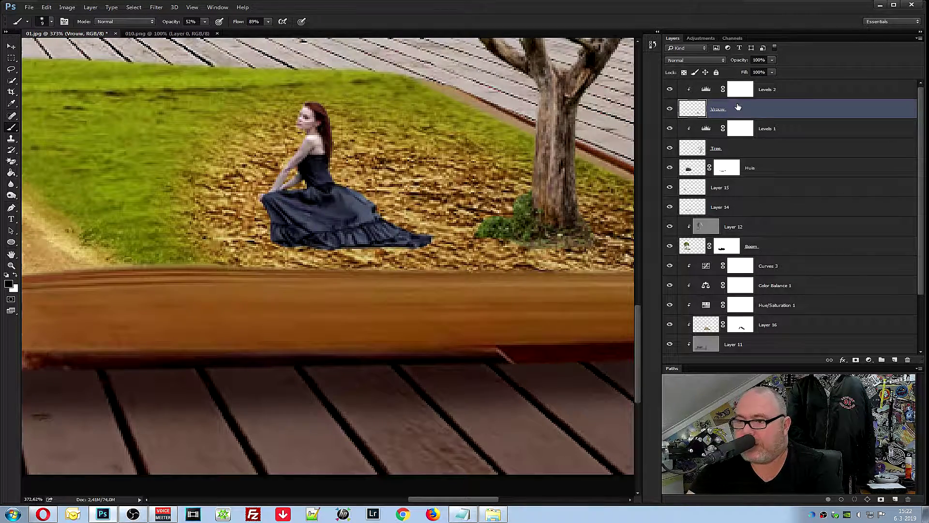
{"action": "left_click", "coordinate": [895, 360]}
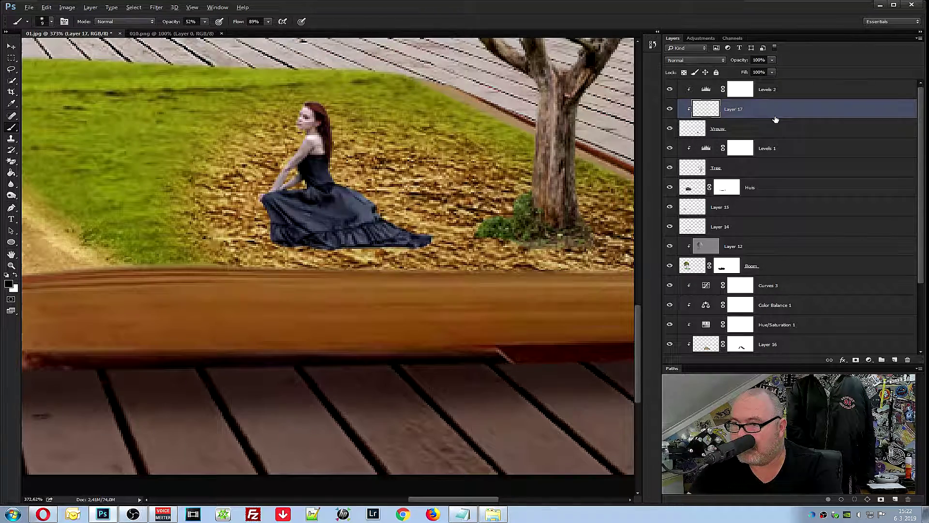
Release the new layer from the clipping mask and switch to the regular Brush Tool
{"action": "key", "text": "ctrl+alt+g"}
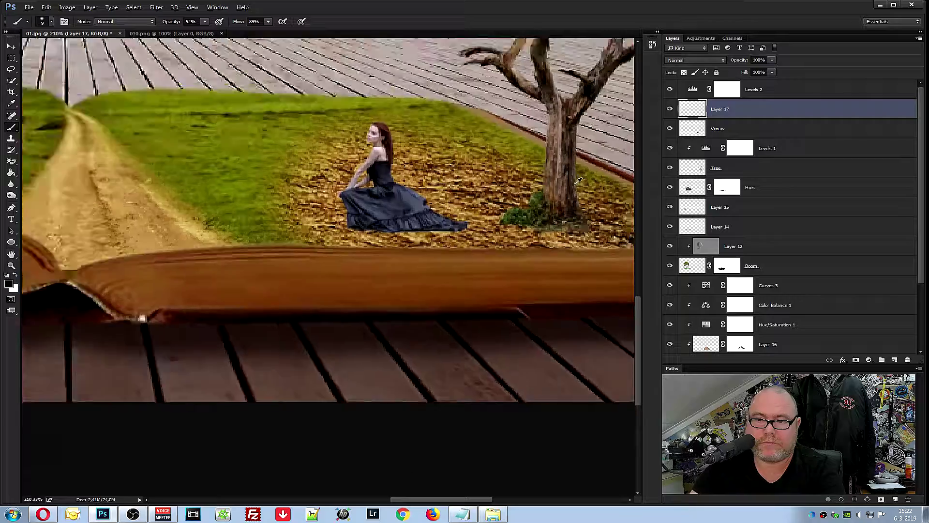
{"action": "scroll", "coordinate": [618, 195], "scroll_direction": "down", "scroll_amount": 5}
{"action": "scroll", "coordinate": [581, 196], "scroll_direction": "up", "scroll_amount": 2}
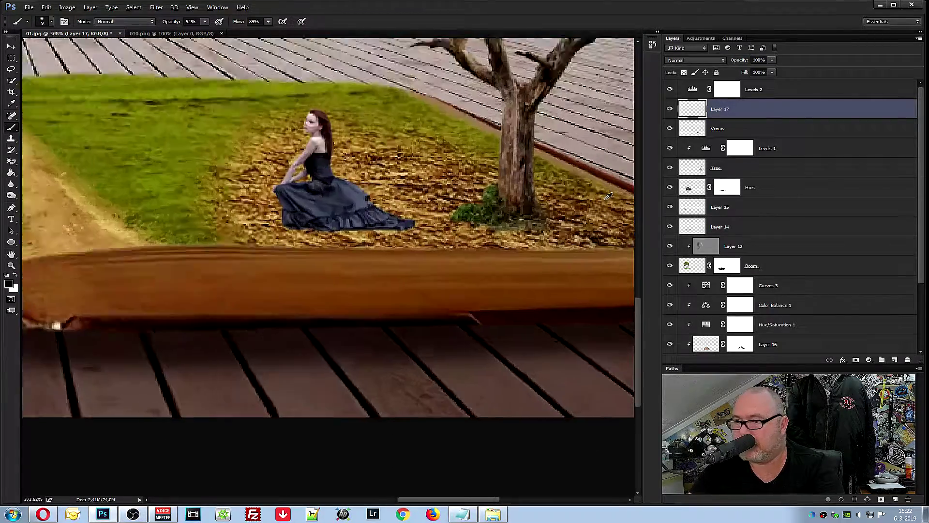
{"action": "scroll", "coordinate": [543, 199], "scroll_direction": "up", "scroll_amount": 1}
{"action": "scroll", "coordinate": [542, 198], "scroll_direction": "up", "scroll_amount": 1}
{"action": "scroll", "coordinate": [354, 223], "scroll_direction": "down", "scroll_amount": 1}
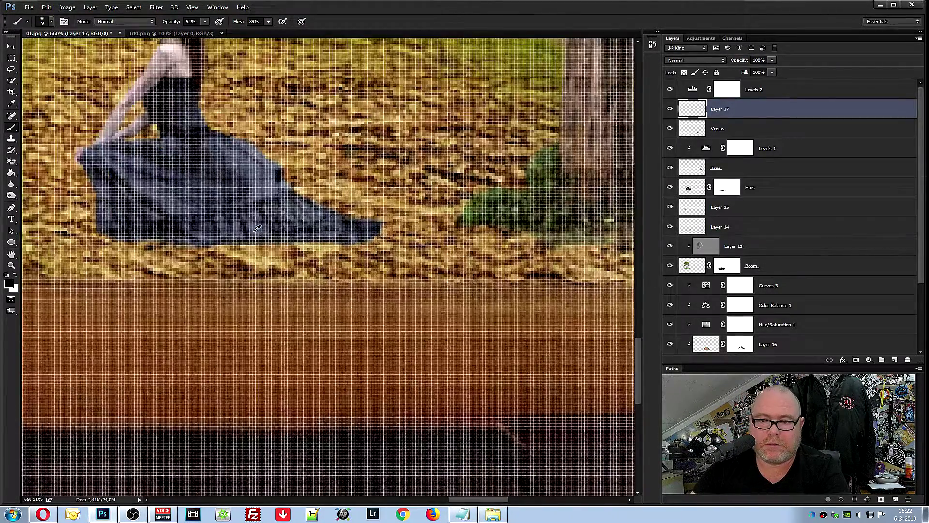
{"action": "scroll", "coordinate": [334, 220], "scroll_direction": "down", "scroll_amount": 1}
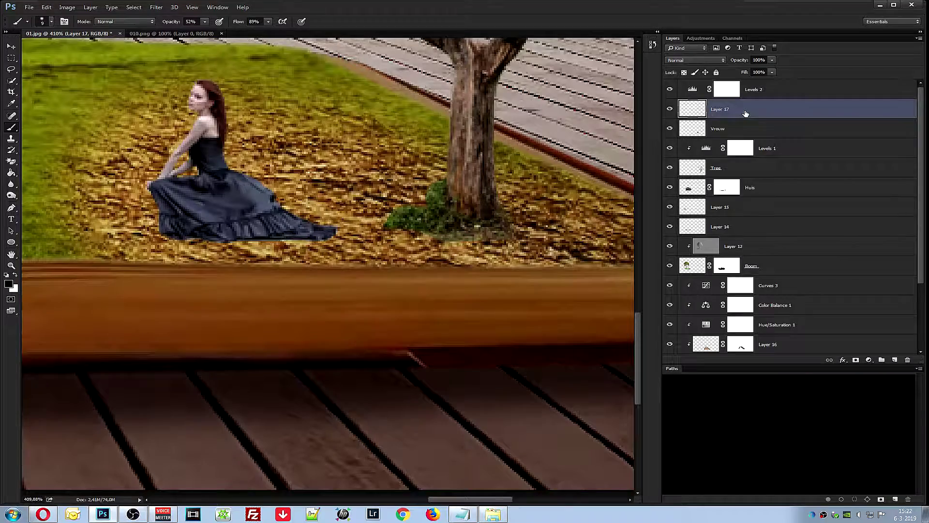
{"action": "right_click", "coordinate": [12, 127]}
{"action": "left_click", "coordinate": [50, 125]}
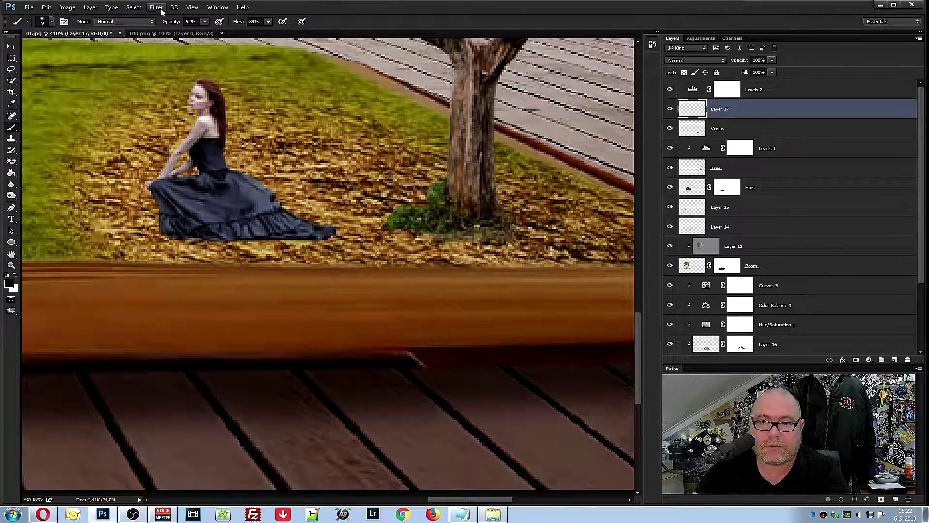
Paint a soft dark shadow beneath the woman's dress on the new layer
{"action": "scroll", "coordinate": [138, 234], "scroll_direction": "up", "scroll_amount": 2}
{"action": "left_click_drag", "start_coordinate": [169, 249], "coordinate": [382, 243]}
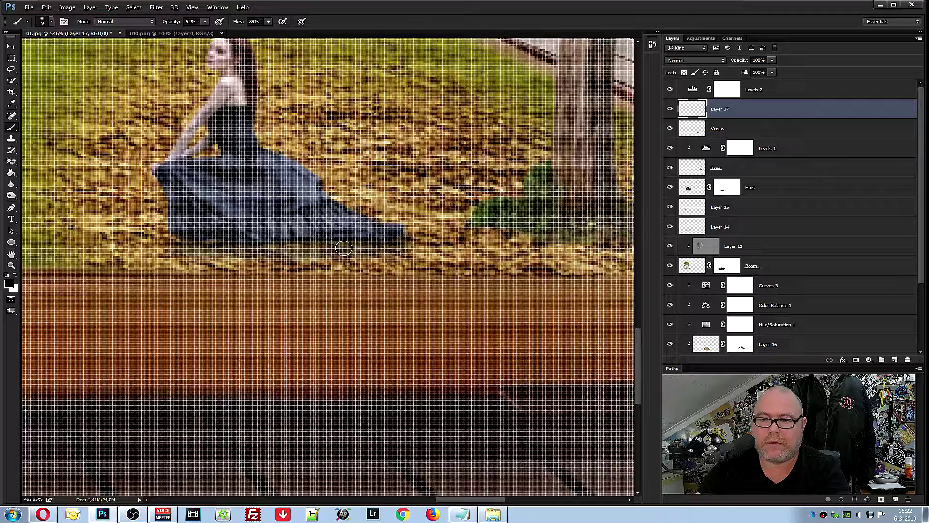
{"action": "scroll", "coordinate": [349, 247], "scroll_direction": "down", "scroll_amount": 2}
{"action": "mouse_move", "coordinate": [308, 248]}
{"action": "left_mouse_down"}
{"action": "mouse_move", "coordinate": [228, 242]}
{"action": "mouse_move", "coordinate": [371, 247]}
{"action": "mouse_move", "coordinate": [256, 239]}
{"action": "mouse_move", "coordinate": [225, 210]}
{"action": "mouse_move", "coordinate": [227, 239]}
{"action": "mouse_move", "coordinate": [224, 208]}
{"action": "mouse_move", "coordinate": [223, 220]}
{"action": "left_mouse_up"}
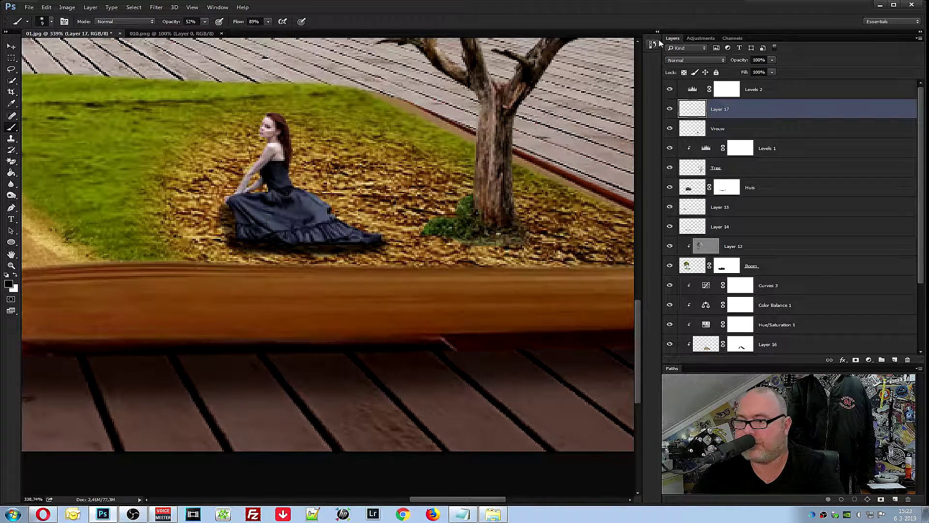
{"action": "left_click", "coordinate": [724, 62]}
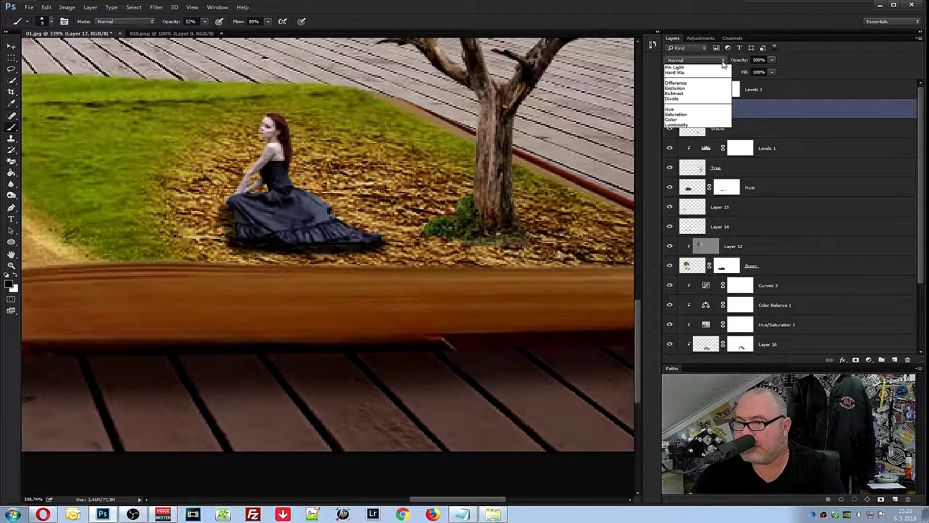
Set the shadow Layer 17 to Multiply at about 51% opacity and zoom out to the full scene
{"action": "left_click", "coordinate": [712, 90]}
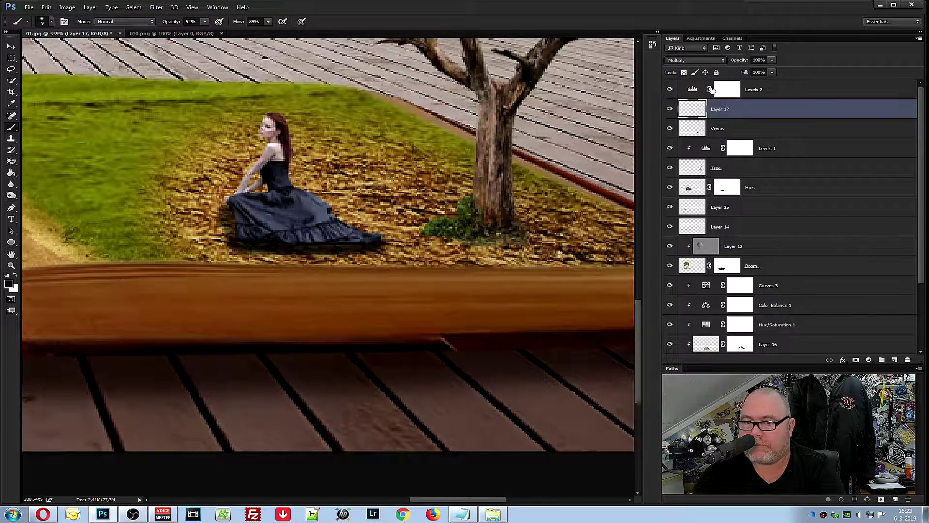
{"action": "left_click", "coordinate": [773, 60]}
{"action": "mouse_move", "coordinate": [772, 71]}
{"action": "left_mouse_down"}
{"action": "mouse_move", "coordinate": [749, 76]}
{"action": "mouse_move", "coordinate": [752, 83]}
{"action": "left_mouse_up"}
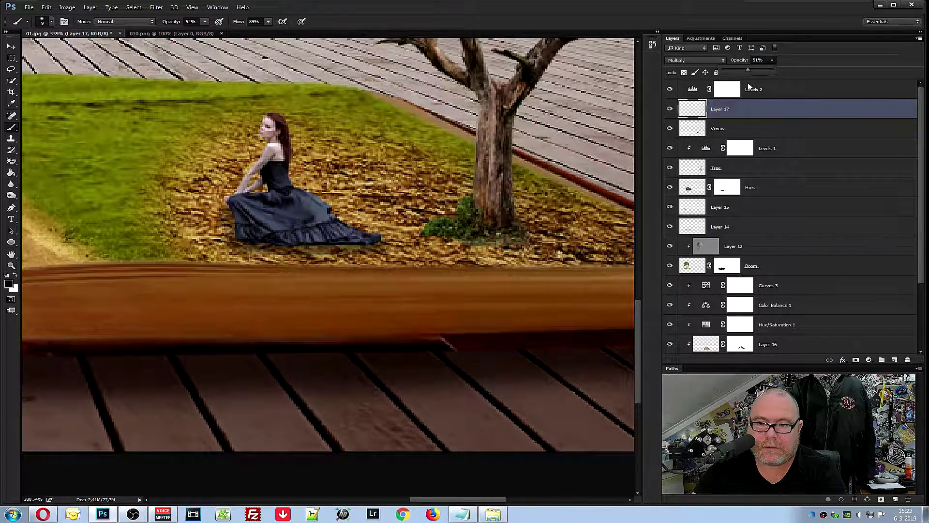
{"action": "scroll", "coordinate": [242, 208], "scroll_direction": "down", "scroll_amount": 2}
{"action": "scroll", "coordinate": [251, 210], "scroll_direction": "down", "scroll_amount": 3}
{"action": "scroll", "coordinate": [259, 212], "scroll_direction": "down", "scroll_amount": 2}
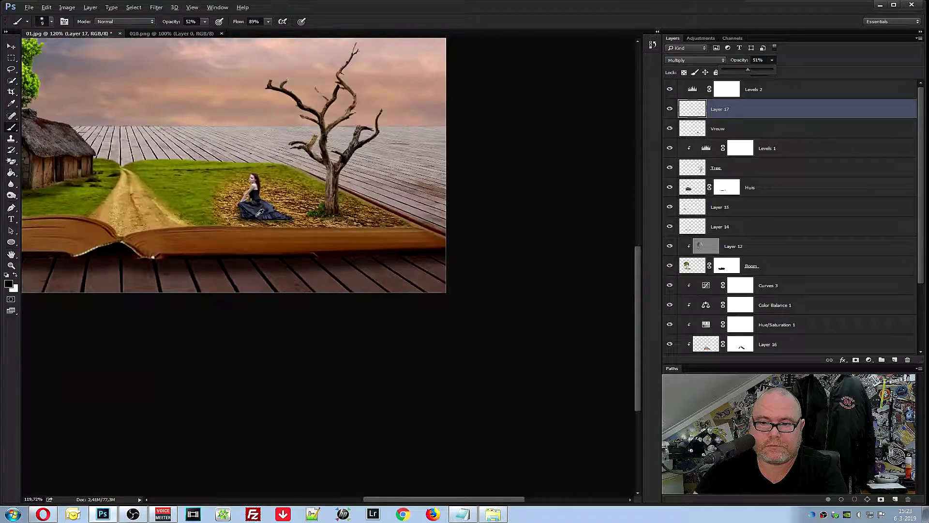
{"action": "scroll", "coordinate": [260, 213], "scroll_direction": "down", "scroll_amount": 2}
{"action": "scroll", "coordinate": [329, 336], "scroll_direction": "up", "scroll_amount": 2}
{"action": "scroll", "coordinate": [377, 360], "scroll_direction": "down", "scroll_amount": 2}
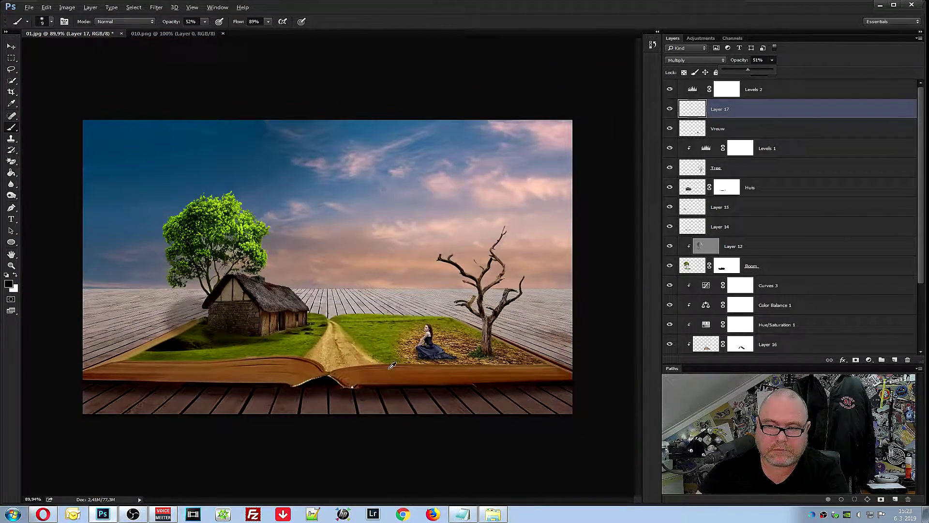
{"action": "scroll", "coordinate": [439, 421], "scroll_direction": "up", "scroll_amount": 2}
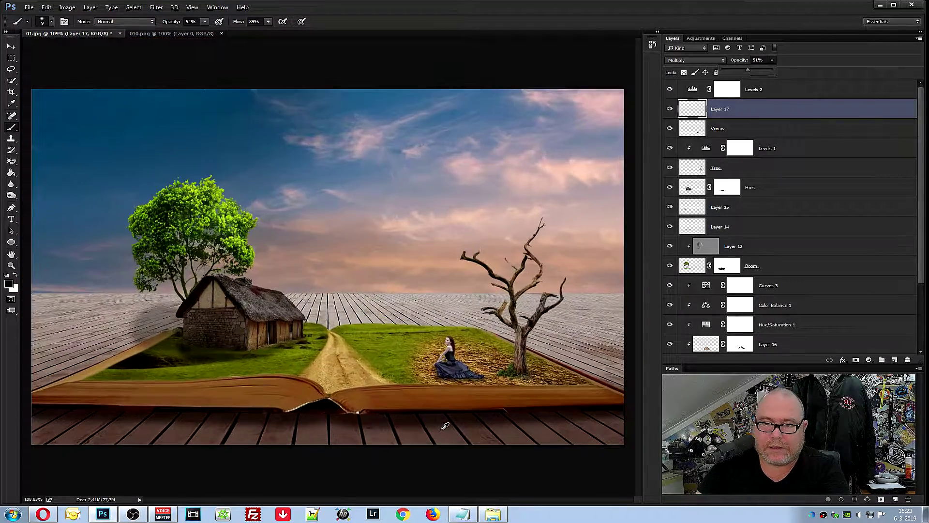
{"action": "scroll", "coordinate": [444, 429], "scroll_direction": "down", "scroll_amount": 1}
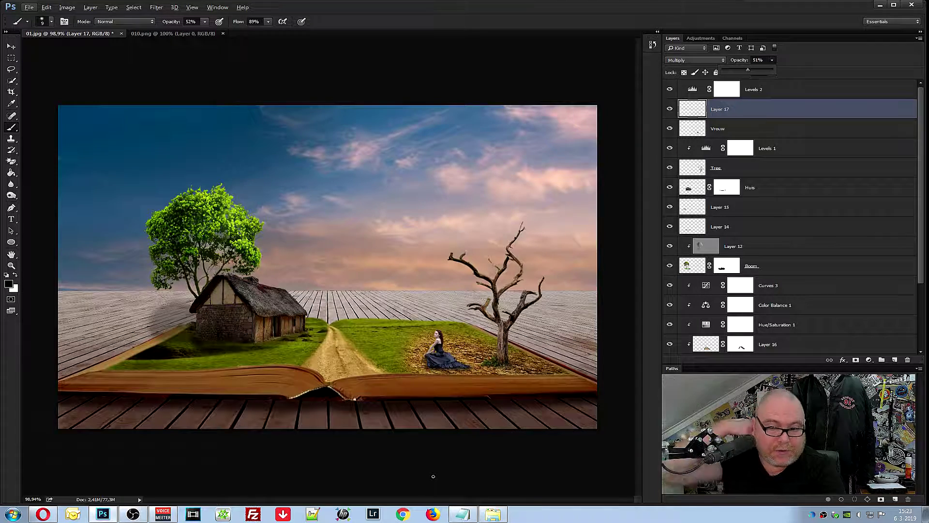